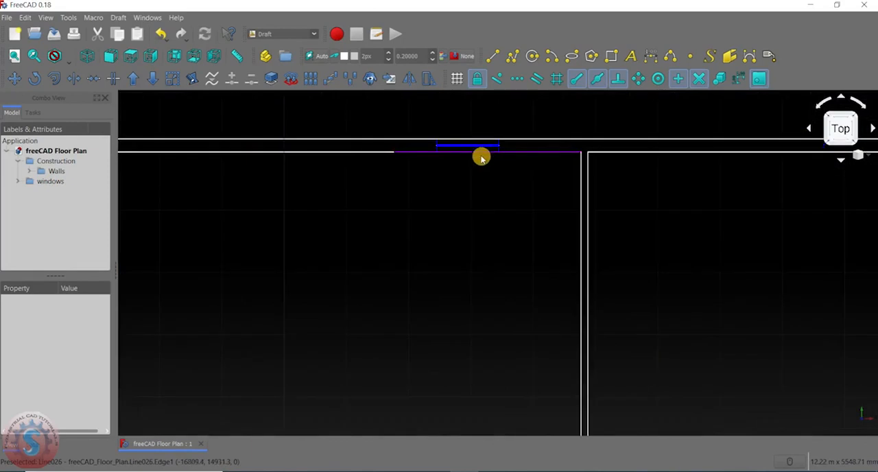
# - Examine the floor plan's layout and expand the Walls and windows groups in the model tree to review their contents
pyautogui.scroll(-5, 402, 151)
pyautogui.scroll(3, 391, 208)
pyautogui.scroll(-5, 400, 230)
pyautogui.scroll(5, 364, 223)
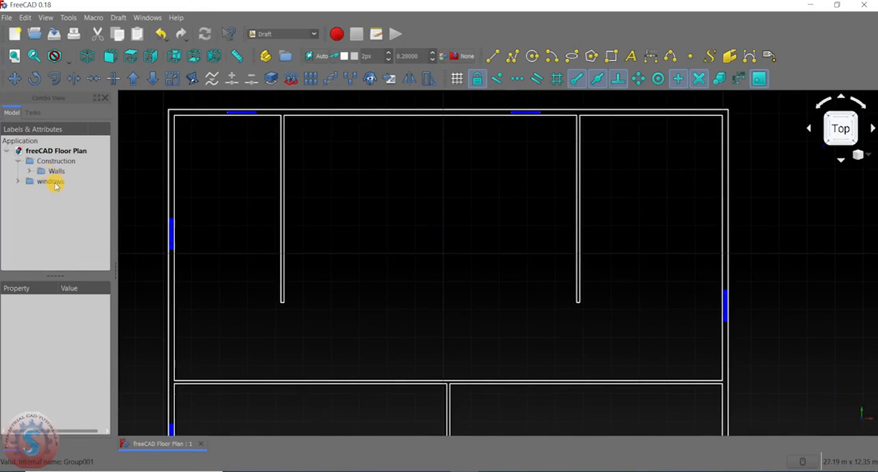
pyautogui.scroll(-5, 275, 267)
pyautogui.scroll(3, 314, 235)
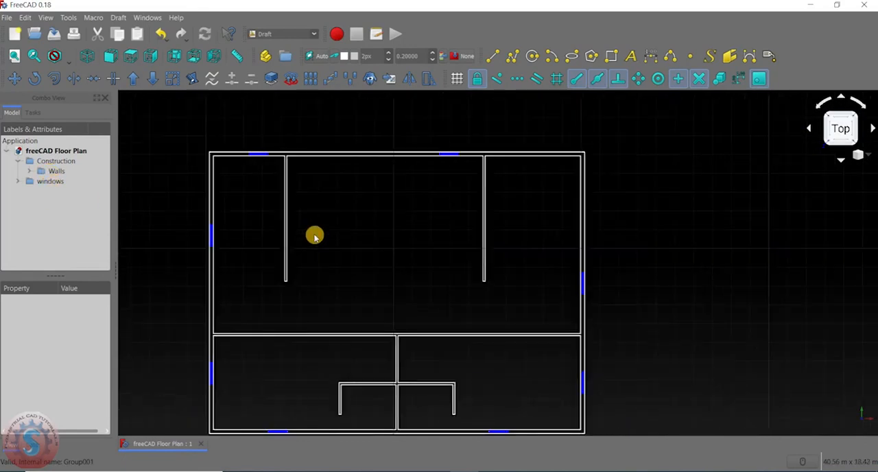
pyautogui.scroll(-2, 295, 230)
pyautogui.scroll(2, 256, 221)
pyautogui.click(28, 172)
pyautogui.scroll(-3, 51, 213)
pyautogui.scroll(3, 53, 229)
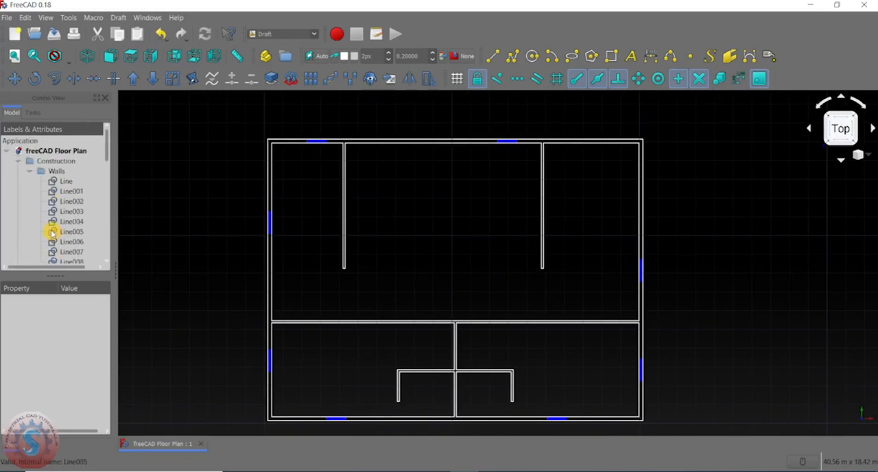
pyautogui.click(29, 172)
pyautogui.click(18, 183)
pyautogui.click(18, 182)
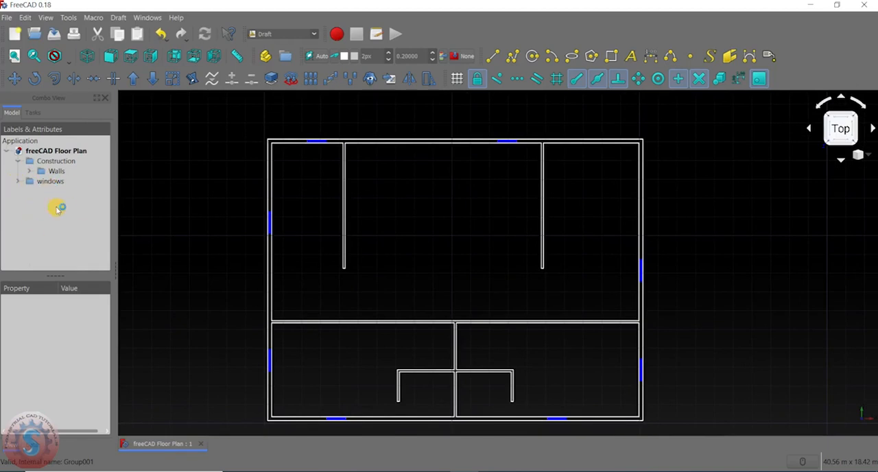
pyautogui.scroll(-2, 478, 295)
pyautogui.scroll(2, 480, 296)
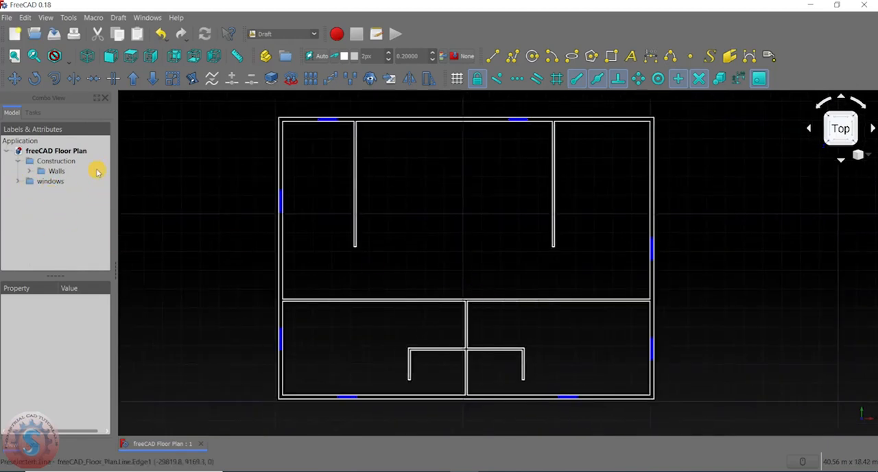
# - Hide the Walls group and make it visible again
pyautogui.click(58, 171)
pyautogui.rightClick(58, 171)
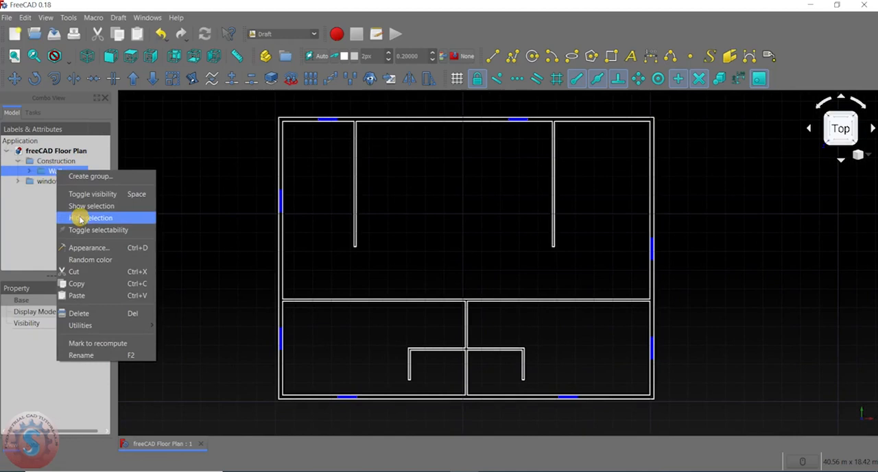
pyautogui.click(83, 217)
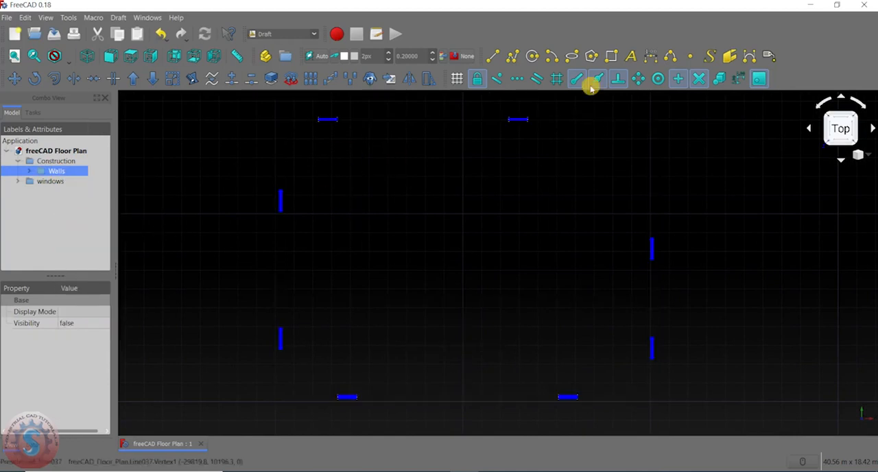
pyautogui.rightClick(61, 170)
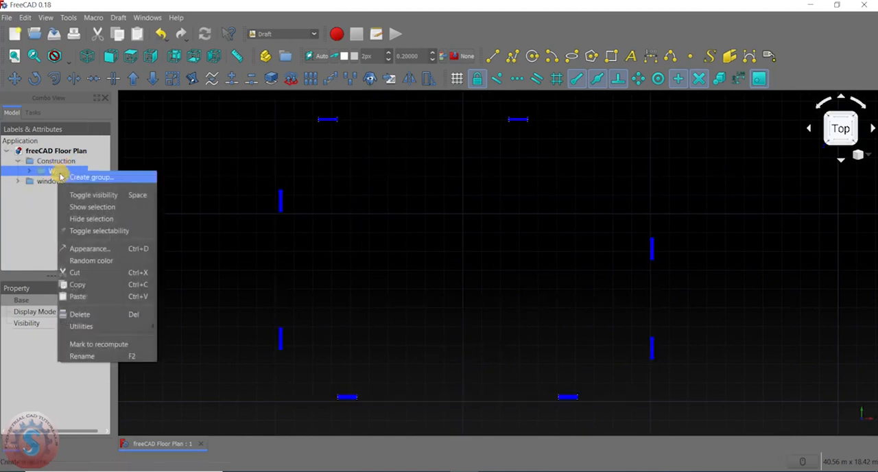
pyautogui.click(75, 204)
pyautogui.moveTo(578, 207); pyautogui.dragTo(585, 217, button='middle')
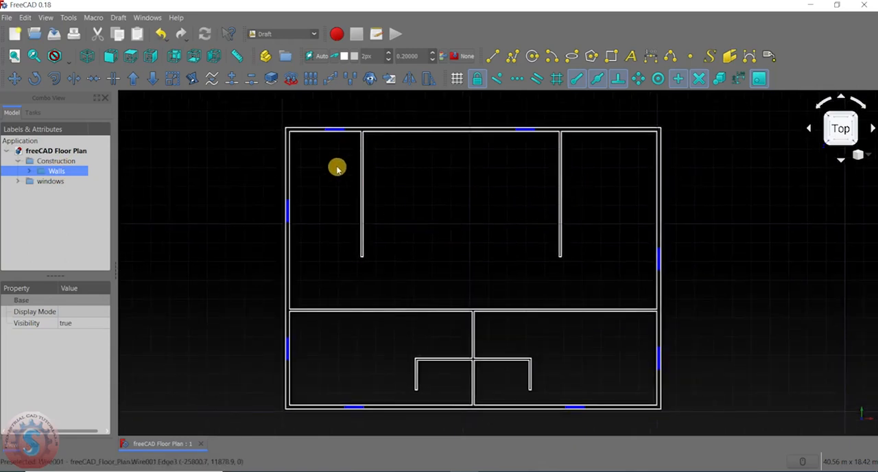
pyautogui.moveTo(337, 168); pyautogui.dragTo(333, 172, button='middle')
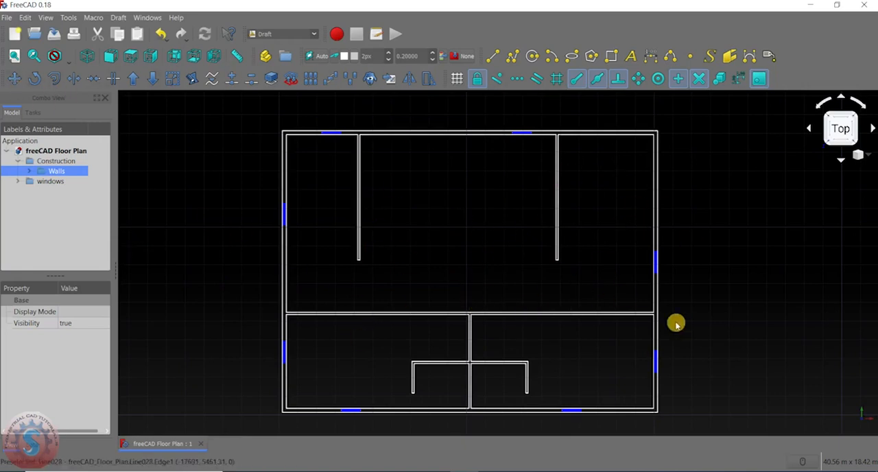
pyautogui.scroll(3, 489, 138)
pyautogui.scroll(-5, 488, 137)
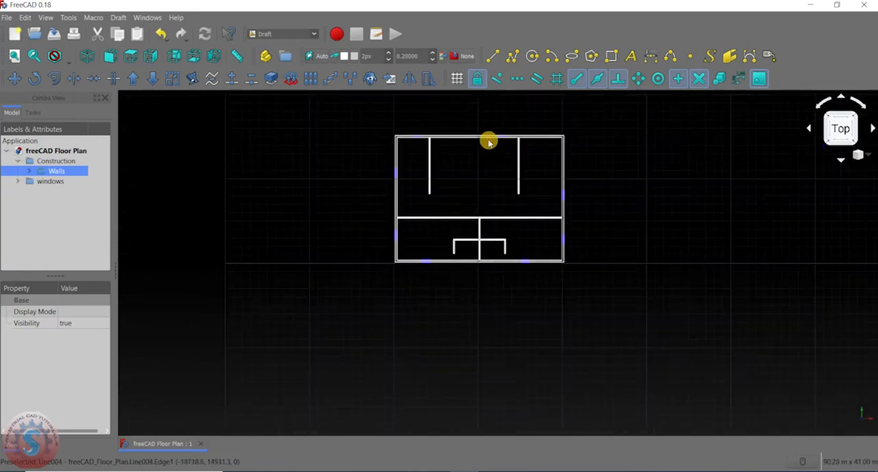
pyautogui.scroll(5, 488, 137)
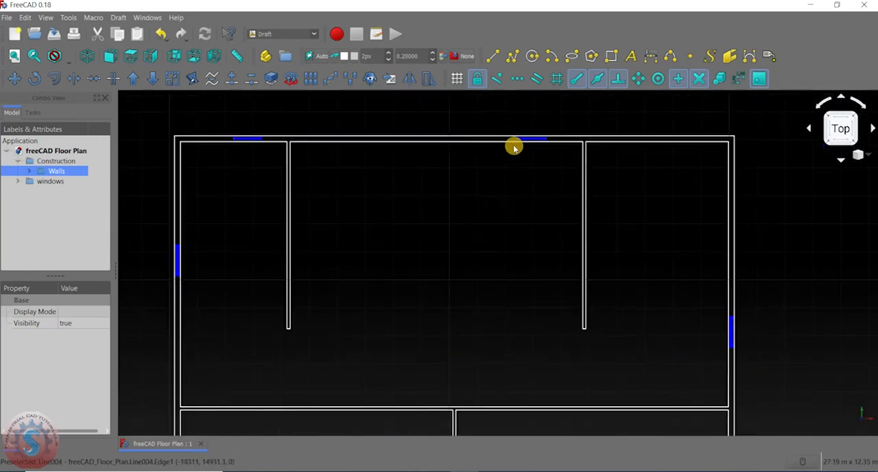
pyautogui.scroll(-4, 506, 159)
pyautogui.scroll(4, 459, 178)
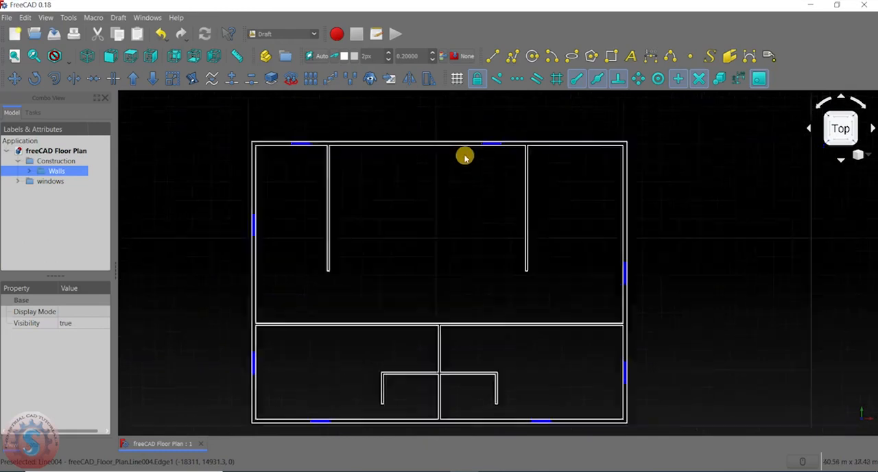
pyautogui.click(49, 181)
pyautogui.click(51, 171)
pyautogui.click(50, 182)
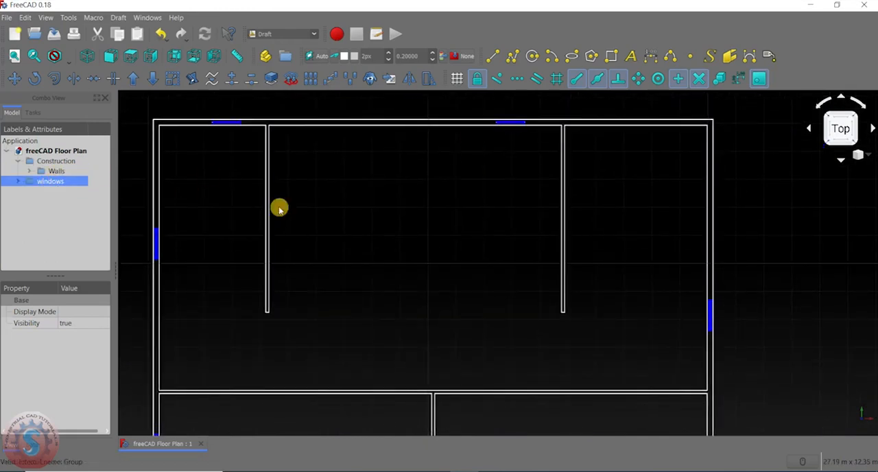
# - Draw a vertical line about 210 mm long across the thickness of the upper exterior wall, left of its right-hand window
pyautogui.click(488, 56)
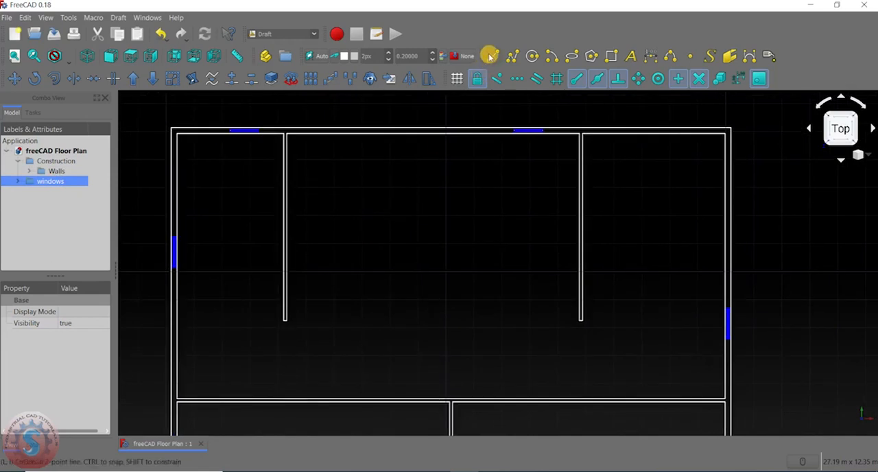
pyautogui.scroll(5, 519, 151)
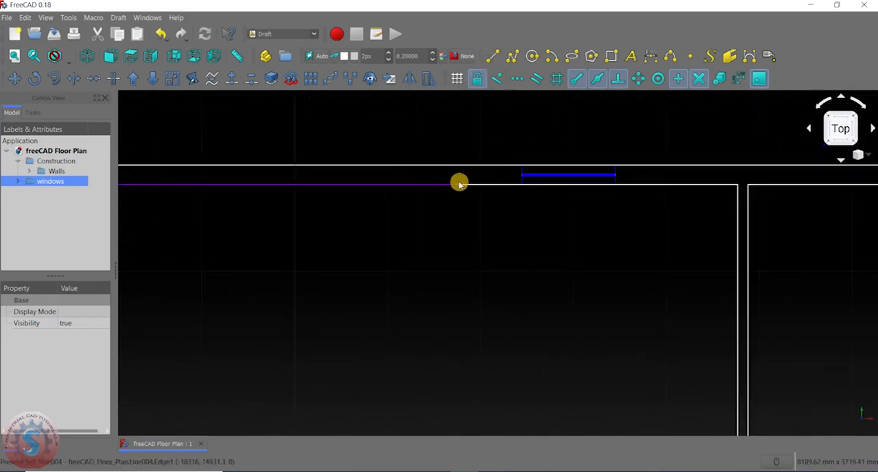
pyautogui.click(493, 56)
pyautogui.scroll(2, 498, 168)
pyautogui.click(518, 151)
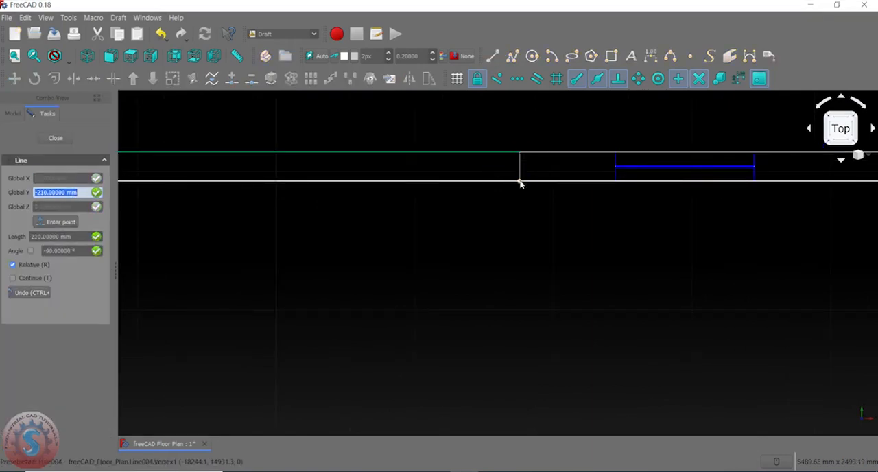
pyautogui.click(520, 182)
# - Offset the new vertical line 2100 mm to the left as a copy, keeping the original
pyautogui.scroll(-2, 419, 227)
pyautogui.moveTo(428, 227); pyautogui.dragTo(487, 212, button='middle')
pyautogui.click(555, 173)
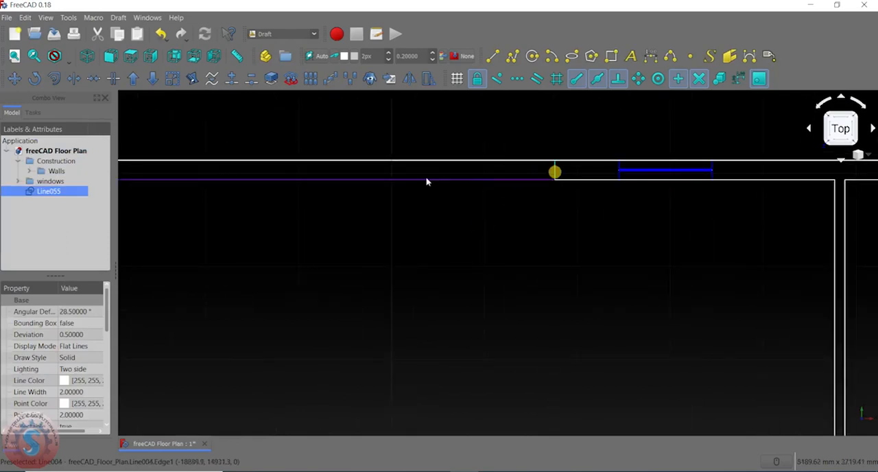
pyautogui.click(56, 80)
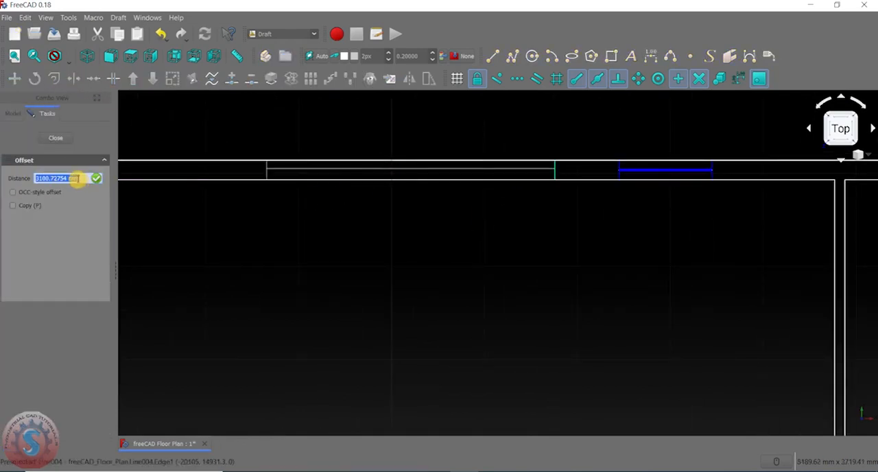
pyautogui.press('BackSpace')
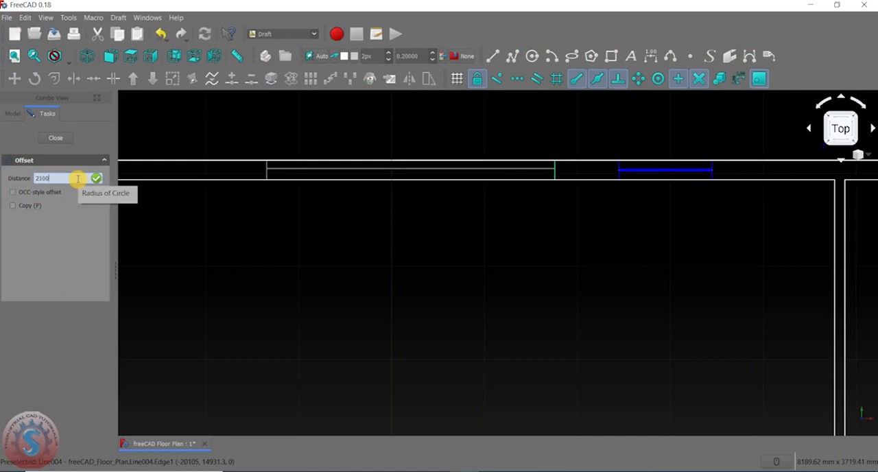
pyautogui.click(12, 205)
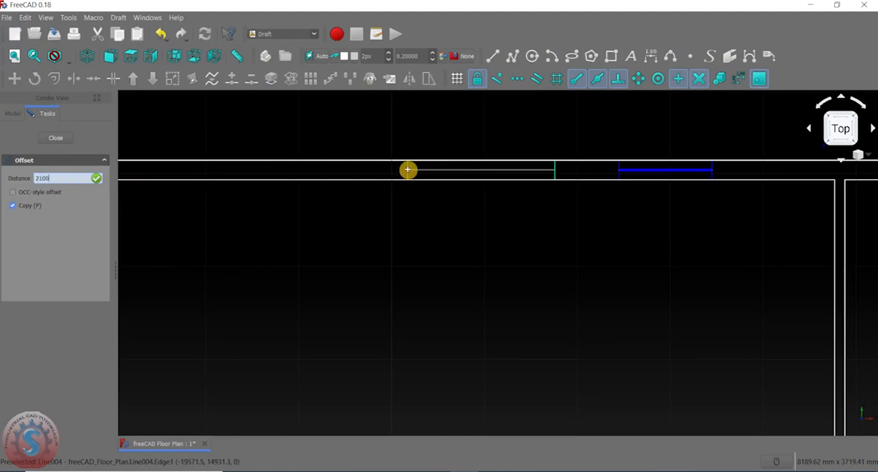
pyautogui.press('Return')
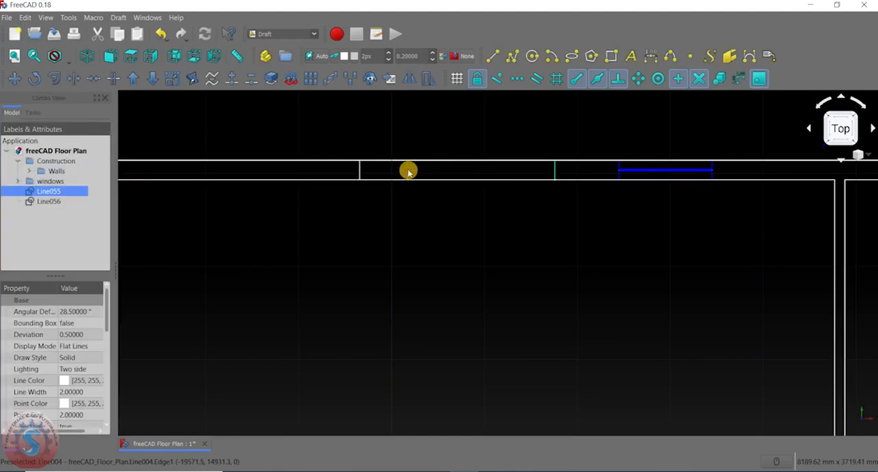
# - Try to trim the upper wall's outer line between the two vertical lines, with the line nearest the window preselected
pyautogui.scroll(-3, 451, 200)
pyautogui.scroll(3, 451, 200)
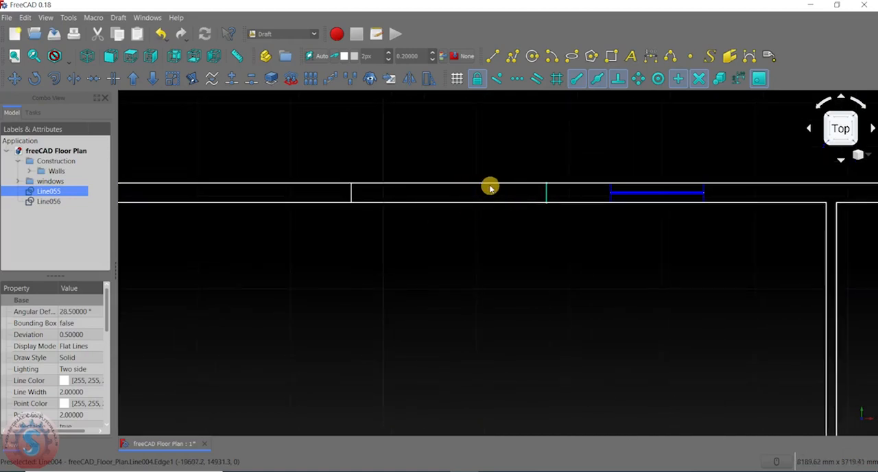
pyautogui.scroll(2, 453, 187)
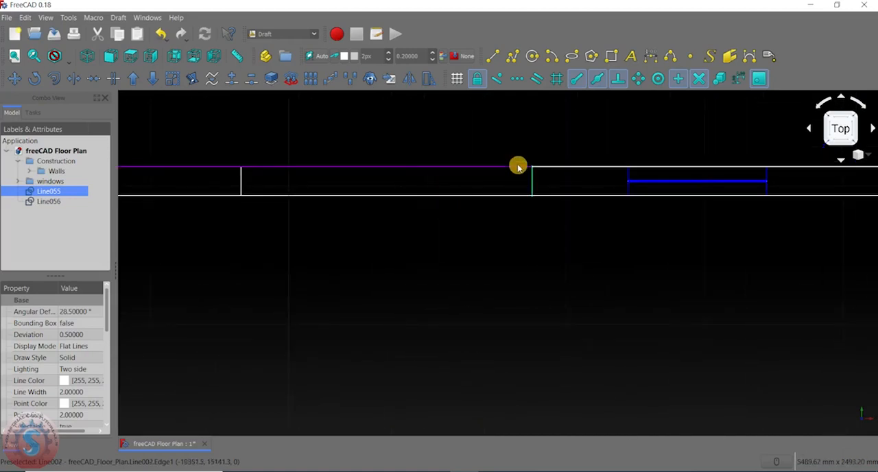
pyautogui.moveTo(433, 211); pyautogui.dragTo(486, 213, button='middle')
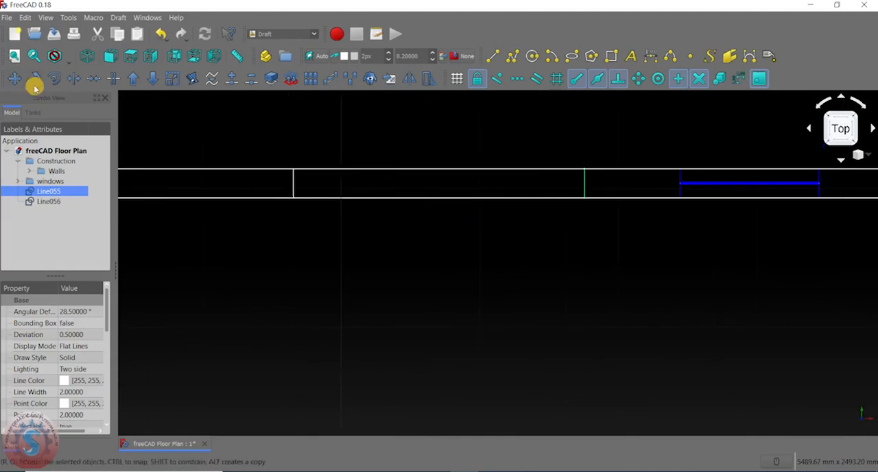
pyautogui.click(74, 79)
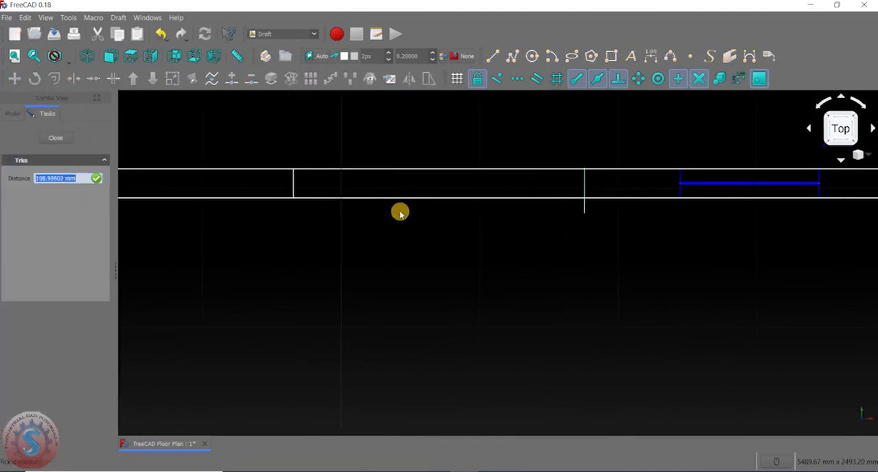
pyautogui.click(419, 171)
pyautogui.click(589, 173)
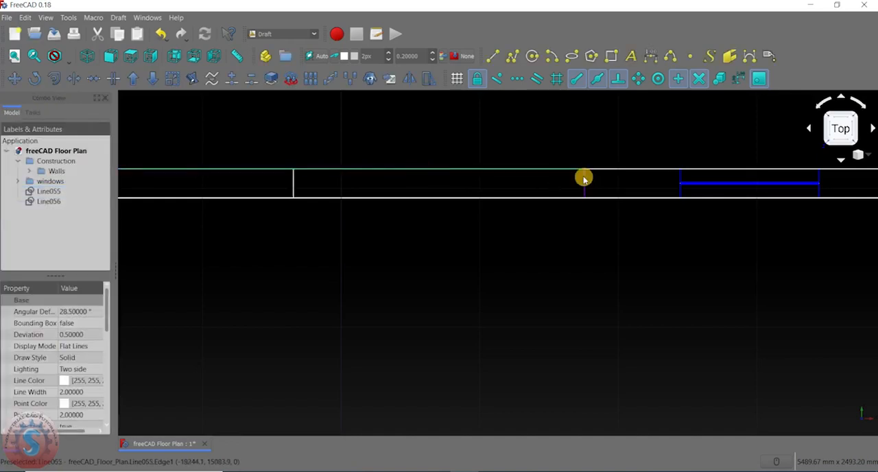
# - Retry trimming the upper wall's outer line from the vertical line nearest the window, and clear the selection
pyautogui.click(584, 179)
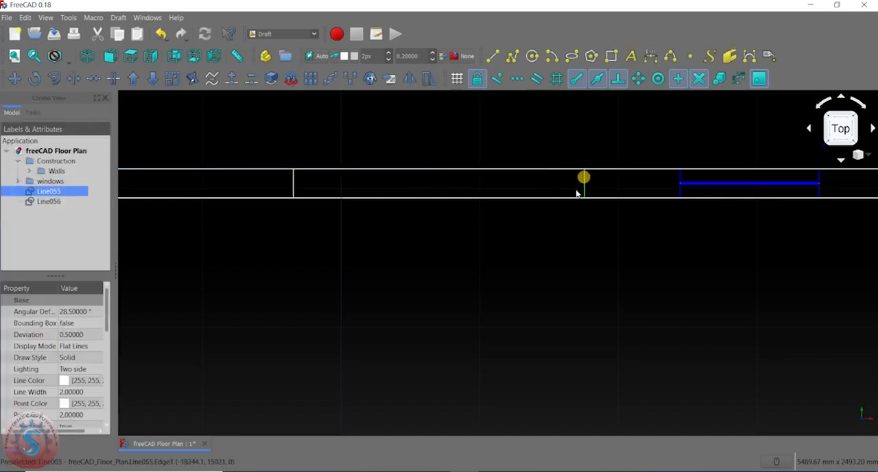
pyautogui.click(73, 79)
pyautogui.click(465, 172)
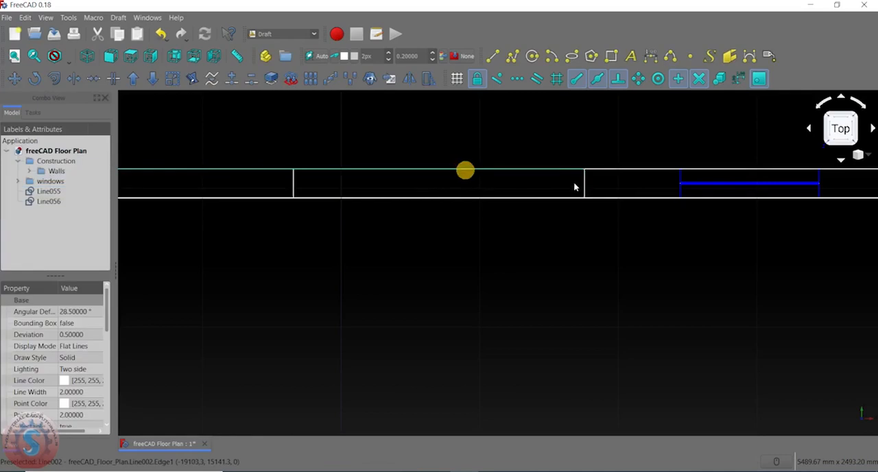
pyautogui.click(586, 179)
pyautogui.click(539, 263)
pyautogui.scroll(-4, 522, 263)
pyautogui.moveTo(522, 263); pyautogui.dragTo(520, 244, button='middle')
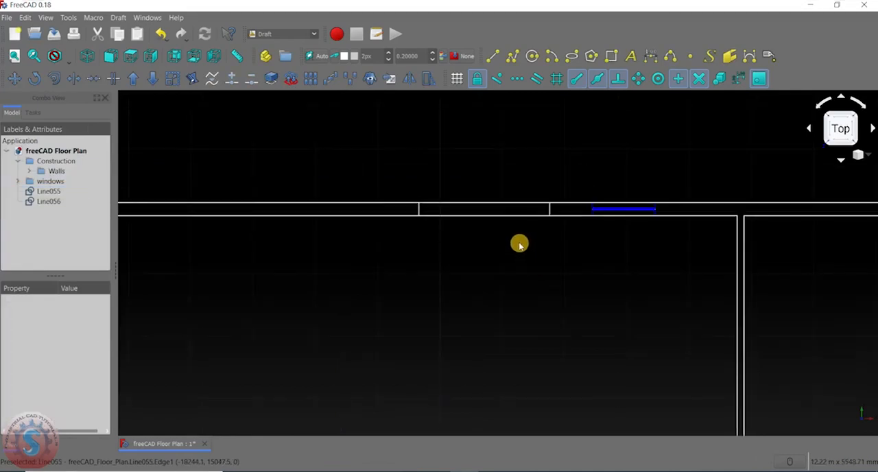
# - Try to trim the upper wall's outer line to the vertical line nearest the window, with nothing preselected
pyautogui.click(73, 80)
pyautogui.scroll(2, 451, 226)
pyautogui.click(476, 197)
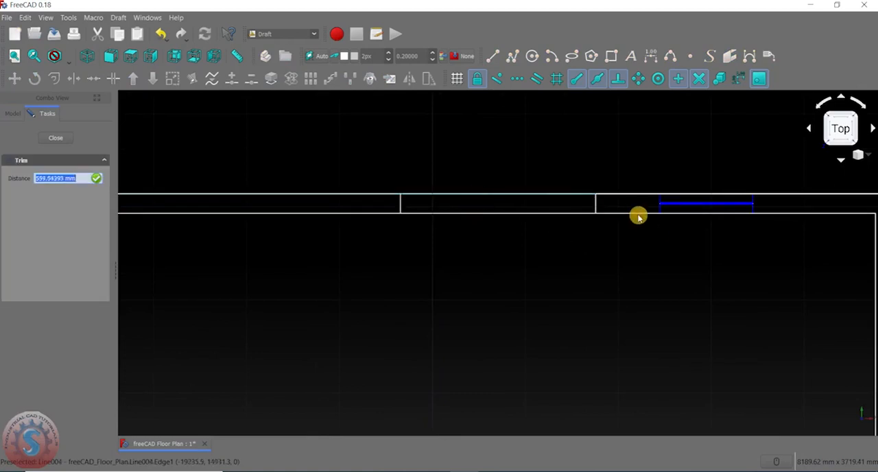
pyautogui.click(596, 202)
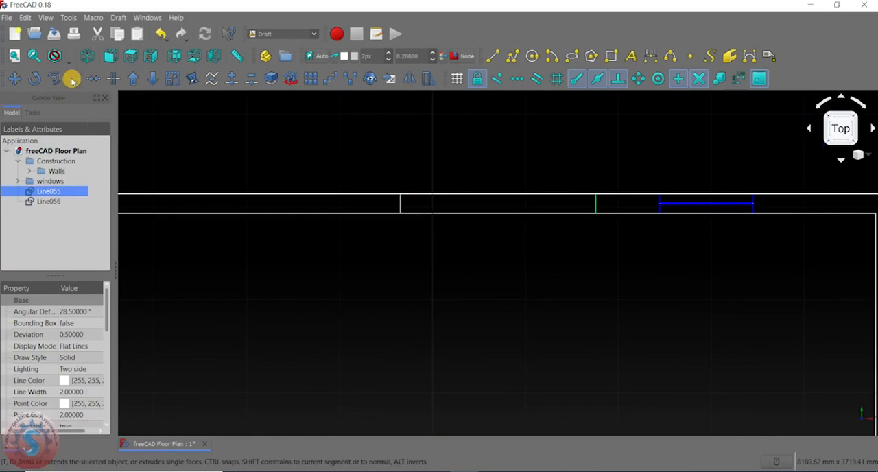
# - Try to trim the vertical line nearest the window against the upper wall's inner line
pyautogui.click(72, 80)
pyautogui.click(404, 204)
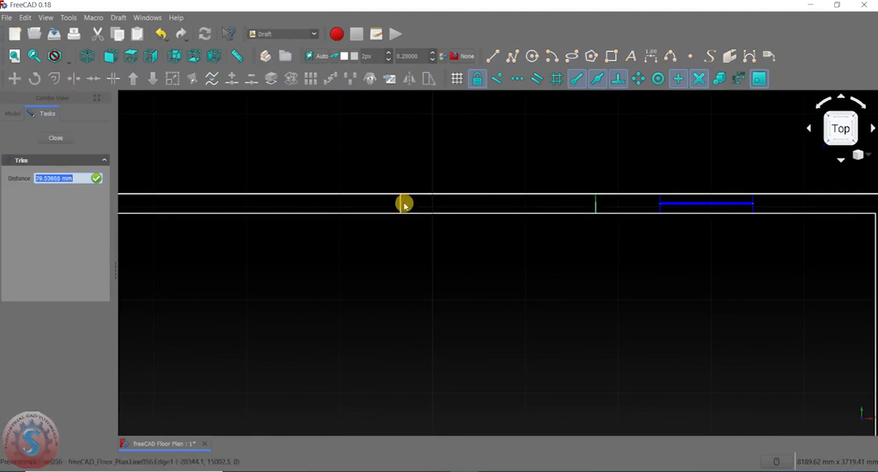
pyautogui.click(558, 215)
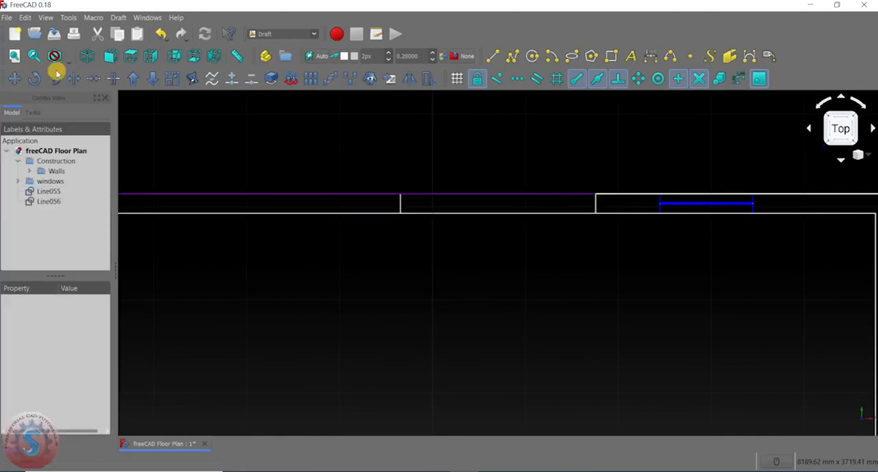
# - Try to trim the upper wall's outer line just right of the left vertical line
pyautogui.click(74, 79)
pyautogui.click(416, 207)
pyautogui.click(418, 197)
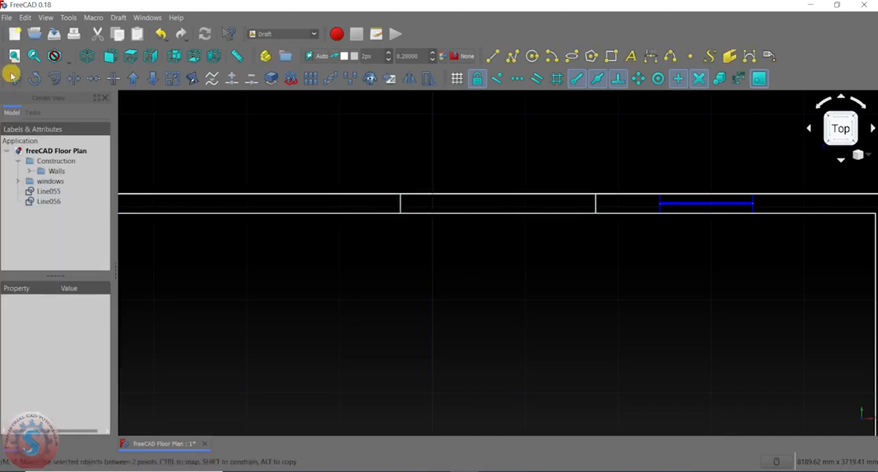
# - Trim the upper wall's outer line between the two vertical lines back to the left vertical line
pyautogui.click(75, 78)
pyautogui.click(594, 210)
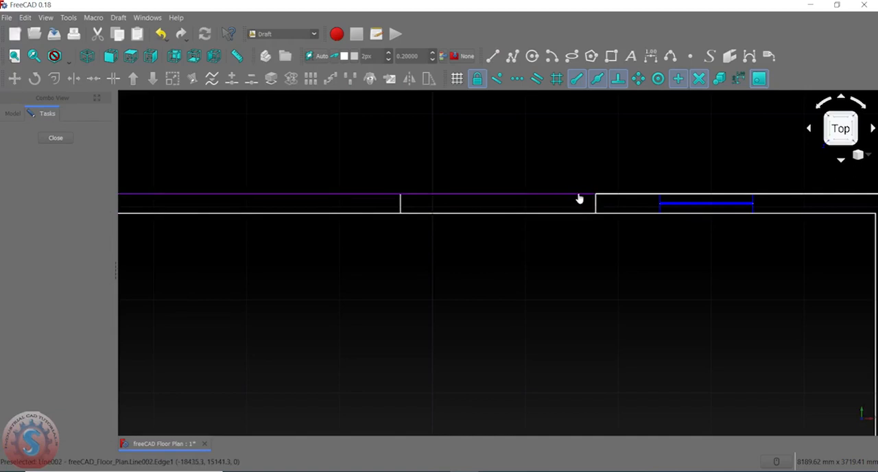
pyautogui.click(400, 204)
pyautogui.scroll(5, 405, 202)
pyautogui.scroll(-3, 574, 192)
pyautogui.scroll(4, 369, 223)
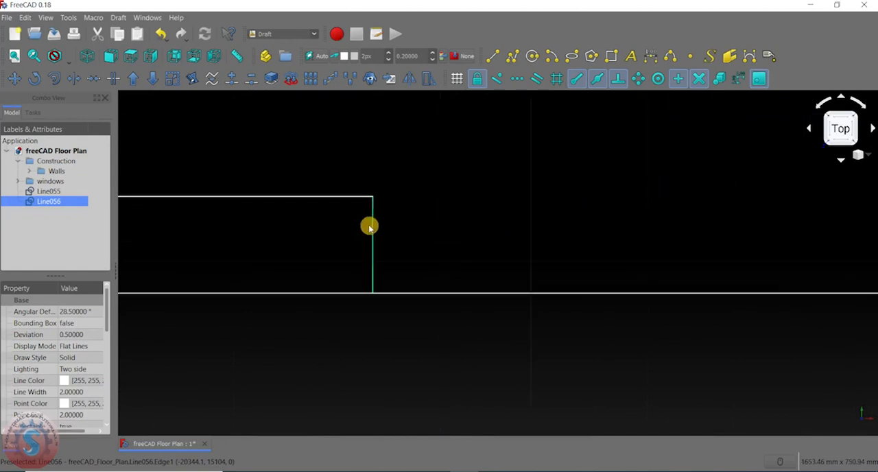
pyautogui.scroll(-6, 352, 271)
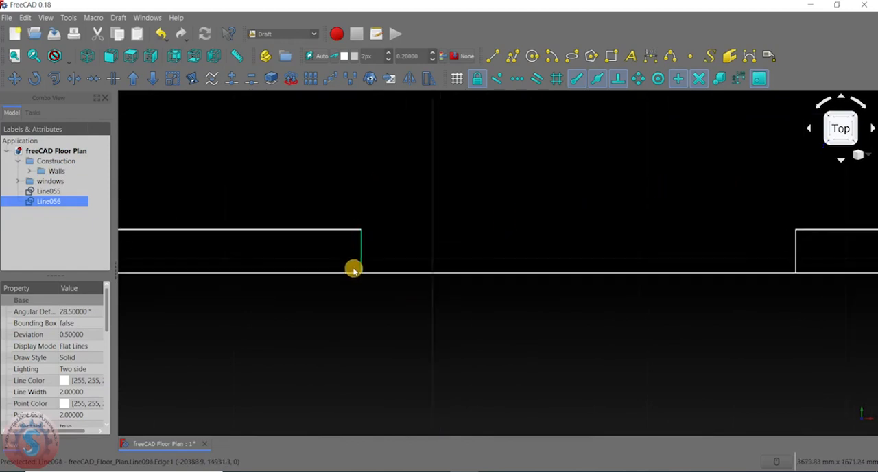
pyautogui.click(73, 78)
pyautogui.scroll(-5, 327, 198)
pyautogui.click(370, 186)
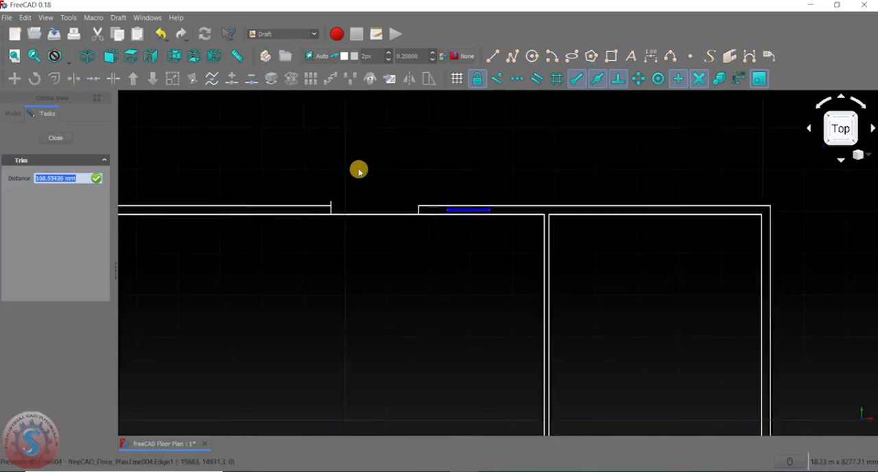
pyautogui.click(73, 80)
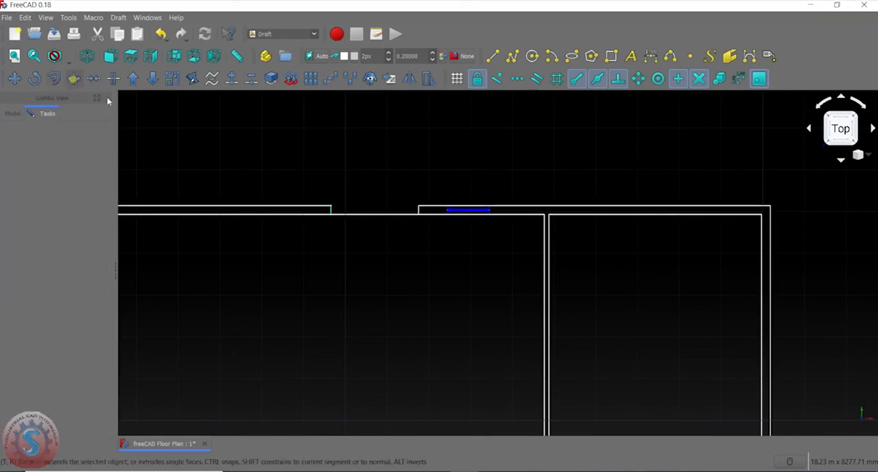
pyautogui.scroll(4, 333, 213)
pyautogui.click(430, 187)
# - Trim the upper wall's inner line across the opening back to the left vertical line and clear the selection
pyautogui.click(315, 246)
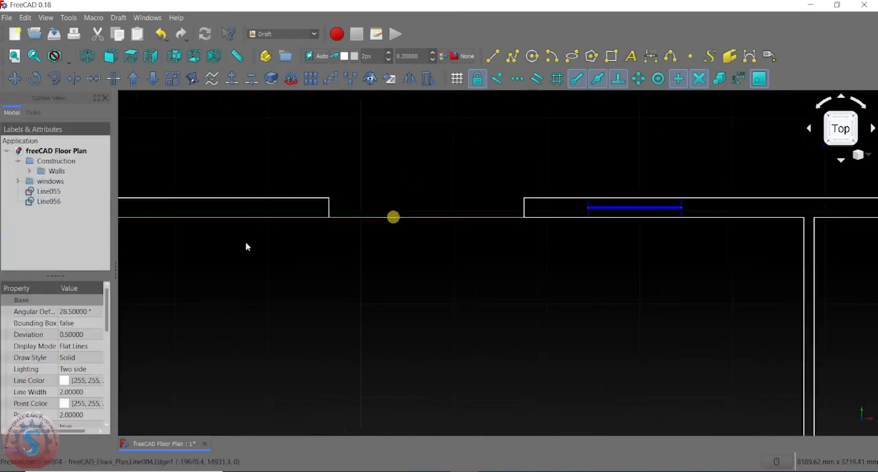
pyautogui.click(73, 80)
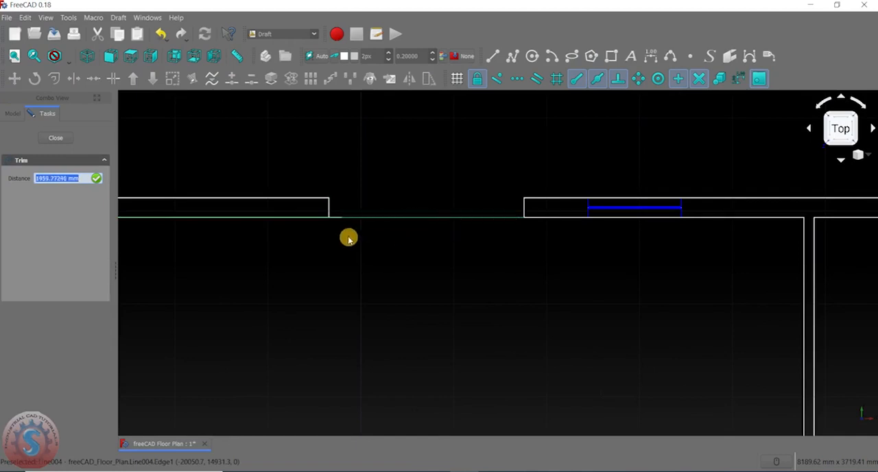
pyautogui.click(329, 211)
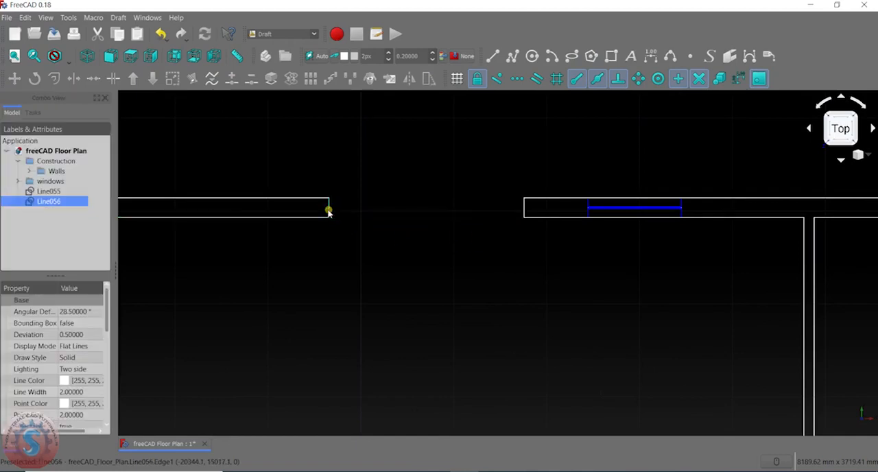
pyautogui.scroll(-4, 373, 267)
pyautogui.scroll(3, 442, 218)
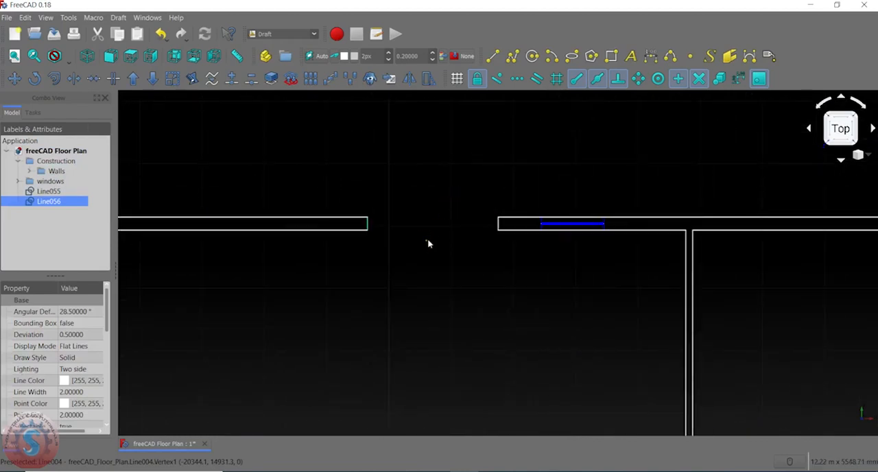
pyautogui.click(449, 206)
pyautogui.scroll(2, 441, 227)
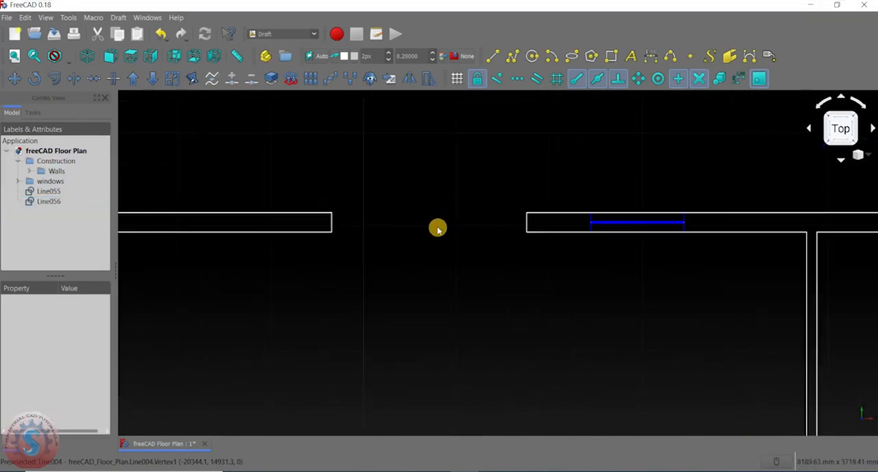
# - Inspect the cleared opening in the upper wall and the lines closing its two ends
pyautogui.scroll(-2, 432, 217)
pyautogui.scroll(2, 428, 218)
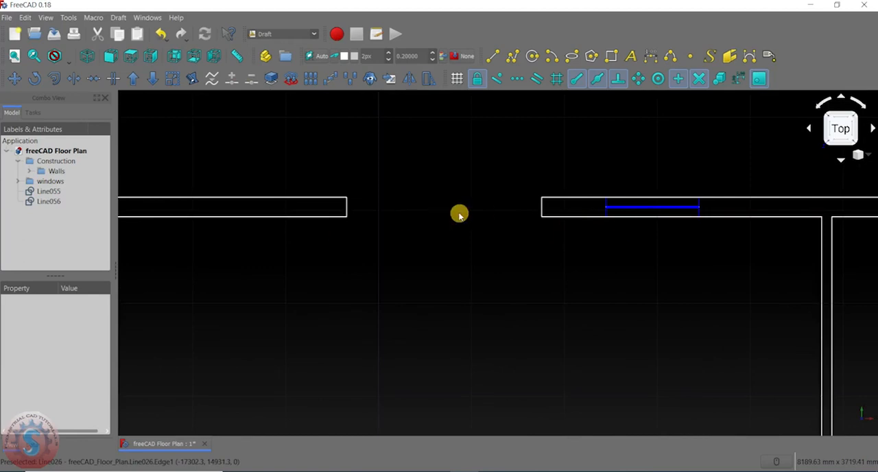
pyautogui.scroll(1, 441, 221)
pyautogui.scroll(-1, 391, 172)
pyautogui.scroll(-2, 393, 190)
pyautogui.scroll(3, 395, 190)
pyautogui.moveTo(397, 204); pyautogui.dragTo(450, 204, button='middle')
pyautogui.scroll(-8, 421, 218)
pyautogui.scroll(2, 428, 204)
pyautogui.scroll(4, 417, 217)
pyautogui.scroll(2, 364, 236)
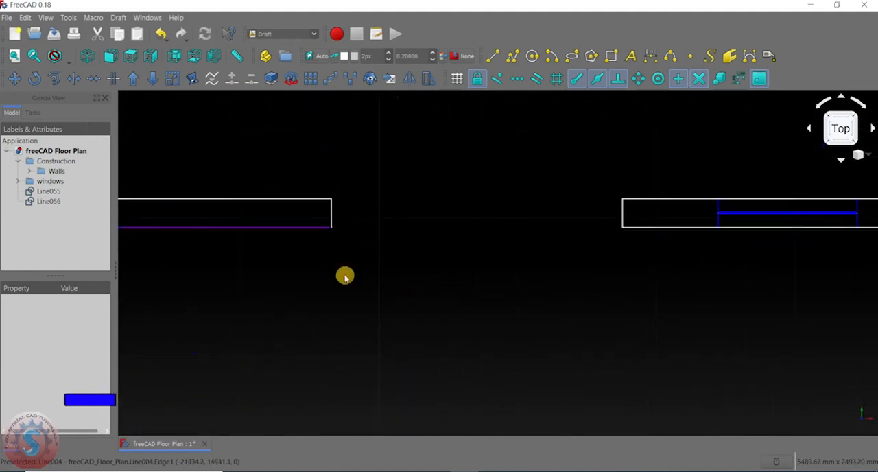
pyautogui.scroll(2, 442, 179)
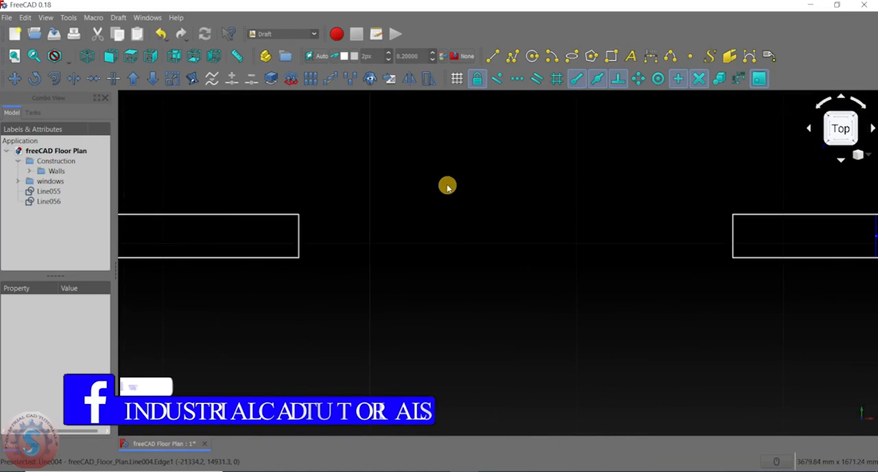
# - Draw a 50 mm horizontal line leftward from the midpoint of the opening's right edge
pyautogui.click(491, 55)
pyautogui.scroll(4, 678, 262)
pyautogui.moveTo(657, 257); pyautogui.dragTo(500, 237, button='middle')
pyautogui.scroll(-6, 421, 240)
pyautogui.scroll(6, 536, 233)
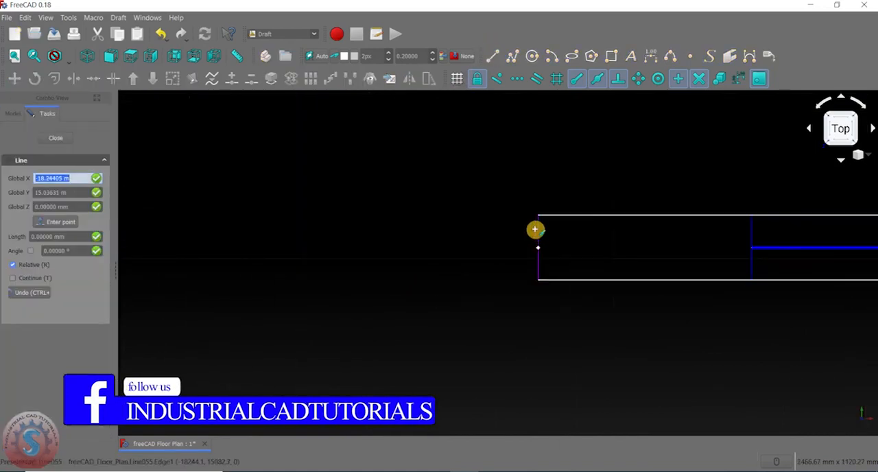
pyautogui.click(542, 273)
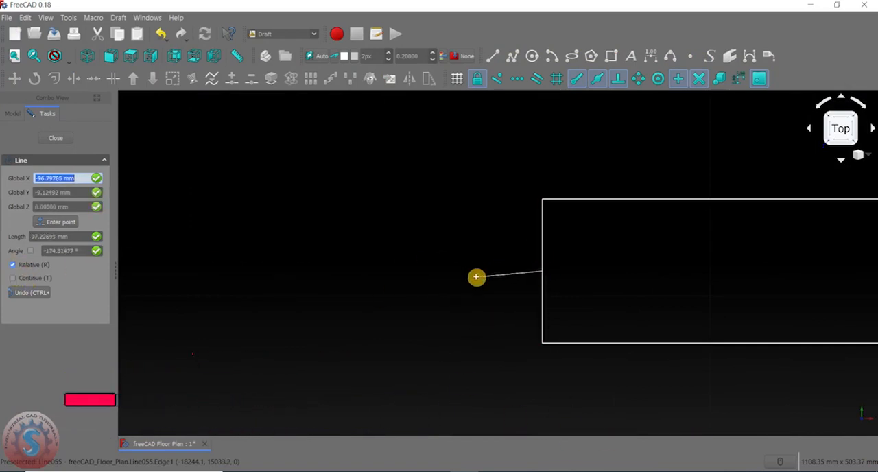
pyautogui.press('shift')
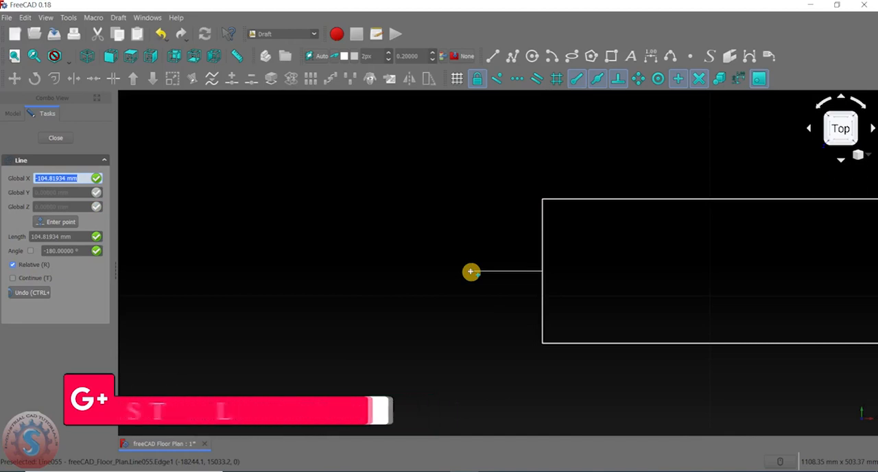
pyautogui.write('50')
pyautogui.press('BackSpace')
pyautogui.press('BackSpace')
pyautogui.write('-')
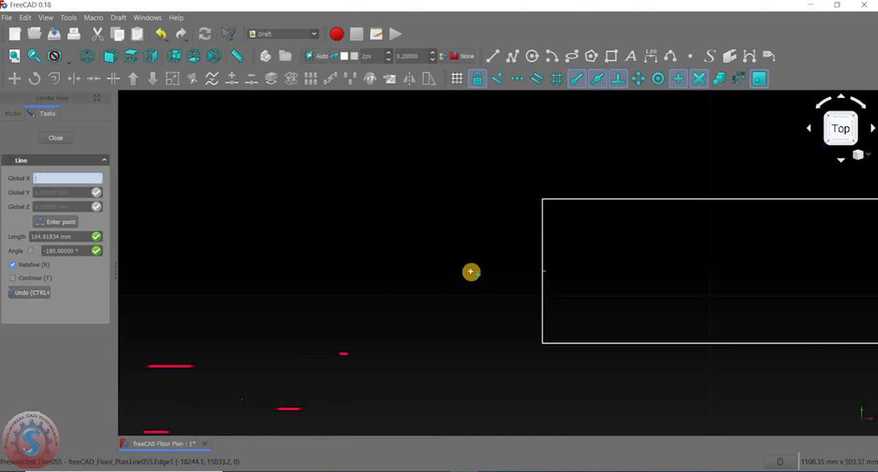
pyautogui.write('50')
pyautogui.press('Return')
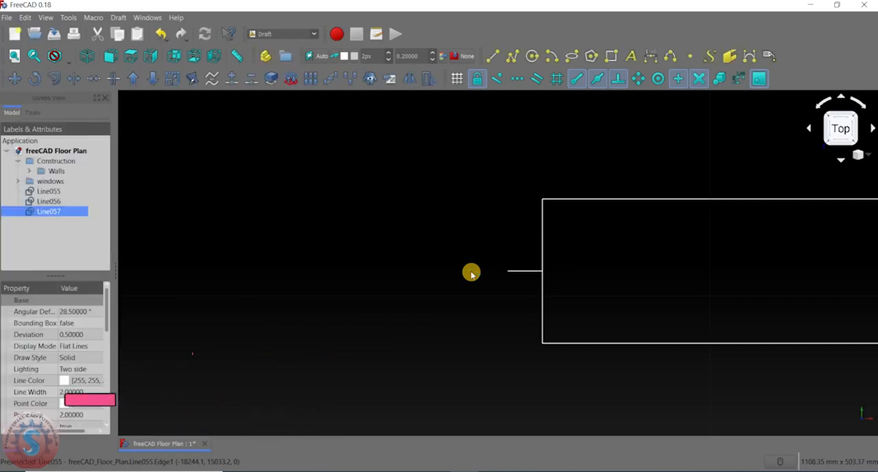
# - Draw a 50 mm vertical line upward from the free end of the short horizontal line
pyautogui.scroll(3, 481, 275)
pyautogui.moveTo(503, 278); pyautogui.dragTo(428, 267, button='middle')
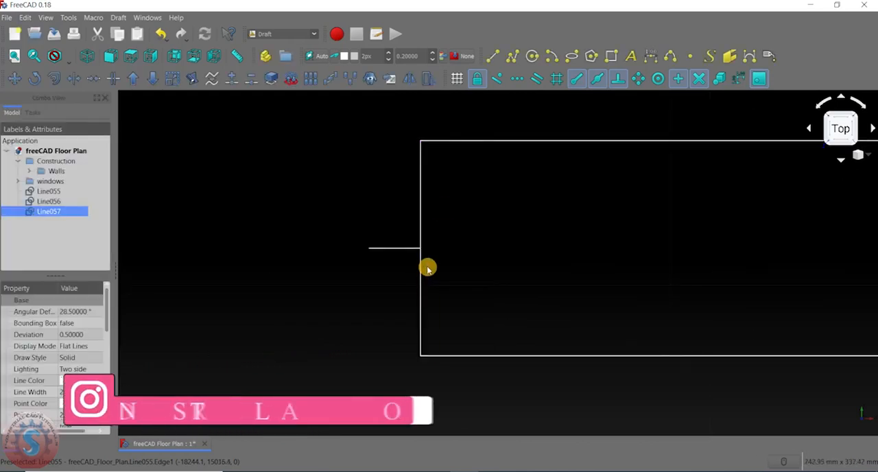
pyautogui.click(491, 56)
pyautogui.click(372, 249)
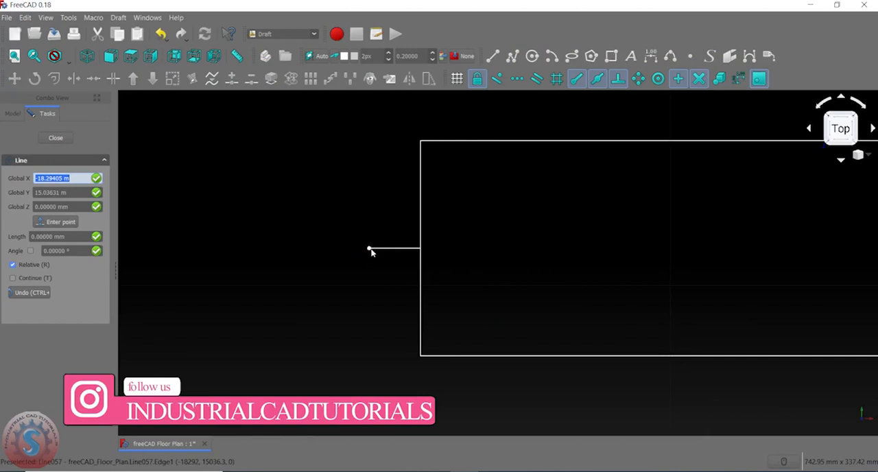
pyautogui.click(370, 199)
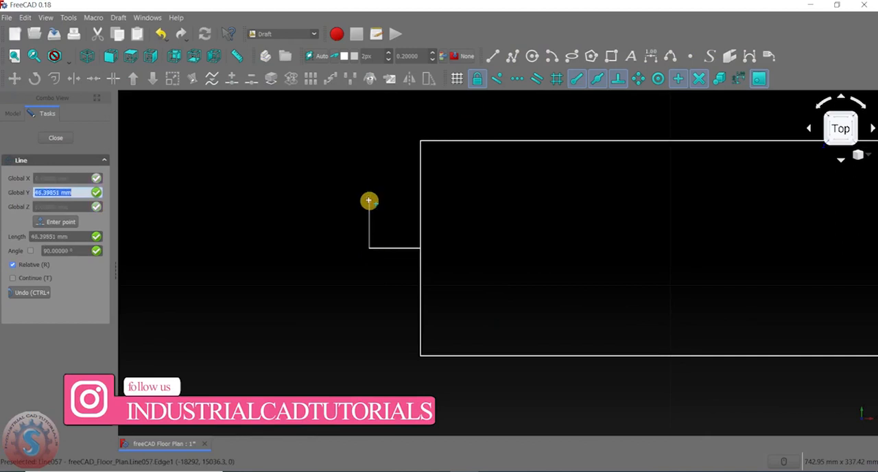
pyautogui.write('50')
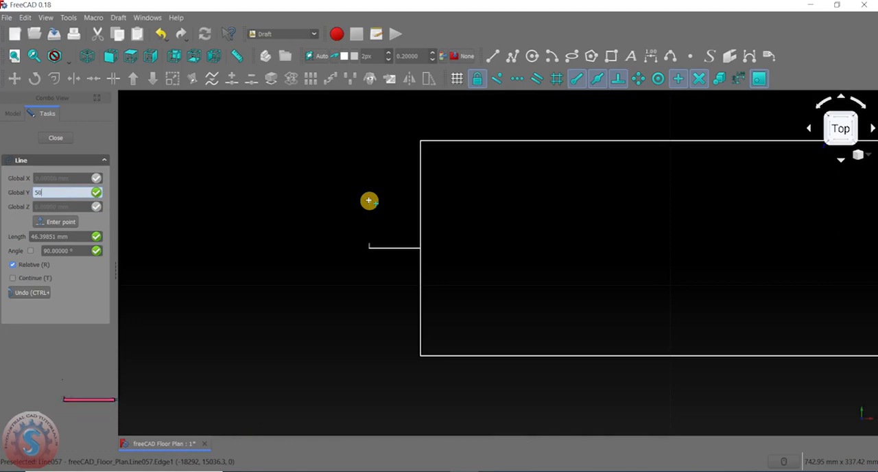
pyautogui.press('Return')
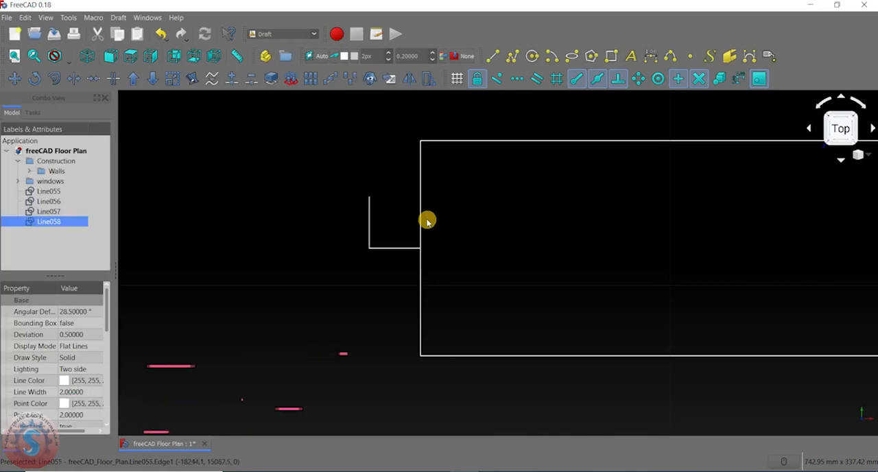
# - Close the small square with a 50 mm horizontal line from the vertical line's upper end to the opening's right edge
pyautogui.click(496, 58)
pyautogui.scroll(3, 371, 199)
pyautogui.click(366, 195)
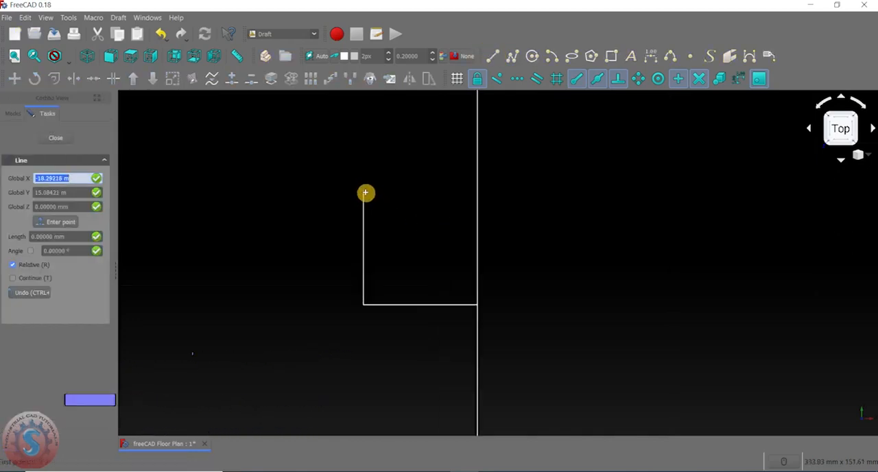
pyautogui.click(469, 191)
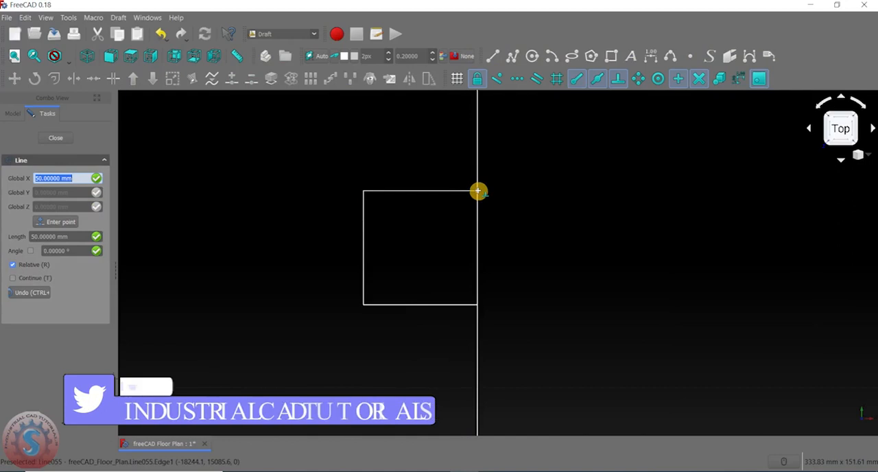
pyautogui.click(477, 191)
pyautogui.scroll(-2, 504, 198)
pyautogui.click(514, 198)
# - Mirror the square's three lines downward about its lower horizontal line, and clear the selection
pyautogui.scroll(-4, 510, 217)
pyautogui.scroll(2, 500, 227)
pyautogui.scroll(-3, 508, 219)
pyautogui.scroll(4, 508, 219)
pyautogui.click(498, 229)
pyautogui.keyDown('ctrl'); pyautogui.click(481, 210); pyautogui.keyUp('ctrl')
pyautogui.keyDown('ctrl'); pyautogui.click(496, 197); pyautogui.keyUp('ctrl')
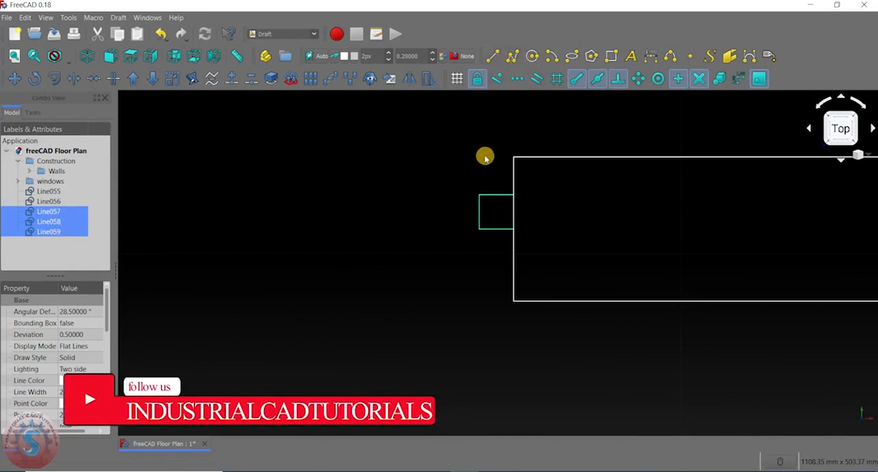
pyautogui.scroll(-5, 482, 157)
pyautogui.scroll(3, 483, 194)
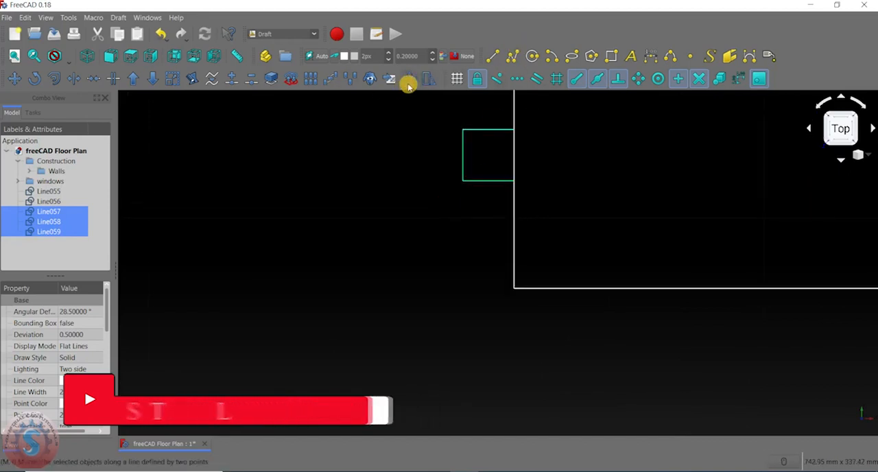
pyautogui.click(409, 79)
pyautogui.click(464, 181)
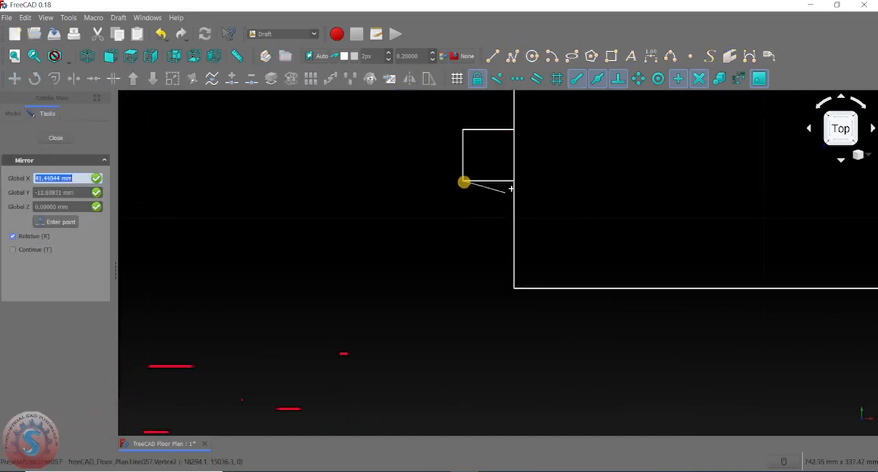
pyautogui.click(514, 181)
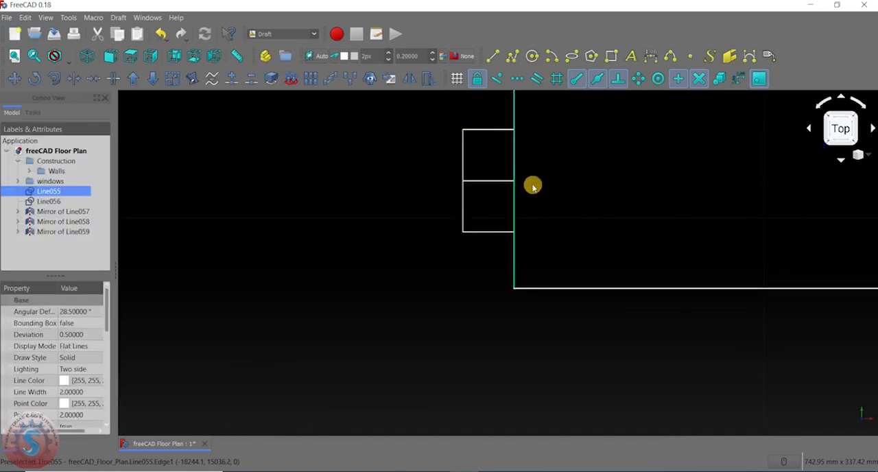
pyautogui.click(559, 171)
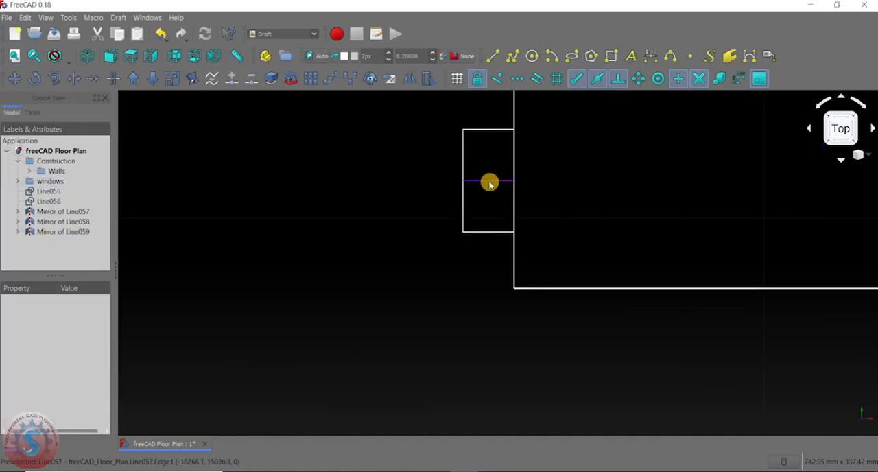
# - Delete the middle horizontal line that divides the small jamb rectangle at the opening's right edge
pyautogui.click(489, 182)
pyautogui.press('Delete')
pyautogui.click(496, 276)
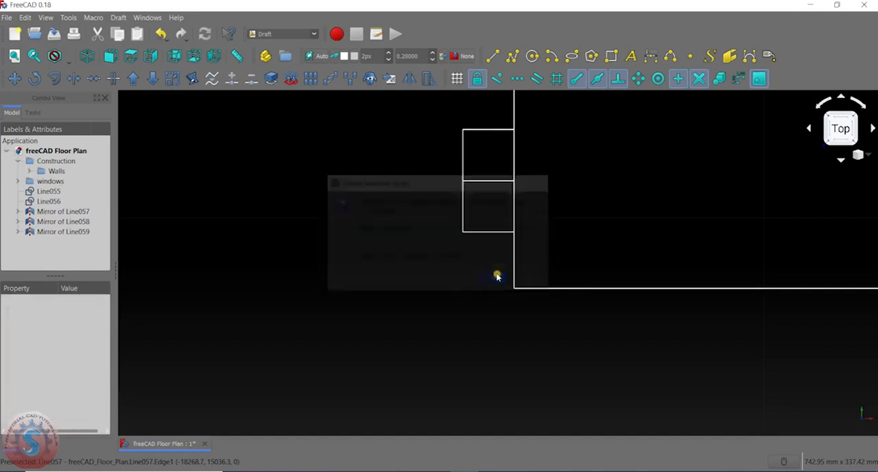
pyautogui.click(487, 182)
pyautogui.press('Delete')
# - Draw a horizontal line across the opening from the midpoint of the left wall's end edge to the midpoint of the right wall's end edge
pyautogui.scroll(-5, 484, 206)
pyautogui.scroll(-3, 482, 210)
pyautogui.scroll(5, 480, 210)
pyautogui.scroll(-4, 482, 210)
pyautogui.moveTo(496, 208); pyautogui.dragTo(510, 196, button='middle')
pyautogui.scroll(2, 502, 199)
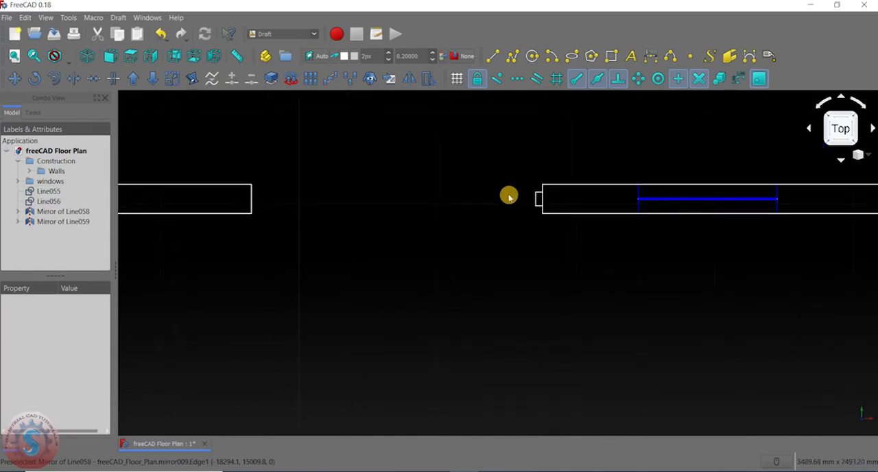
pyautogui.click(492, 55)
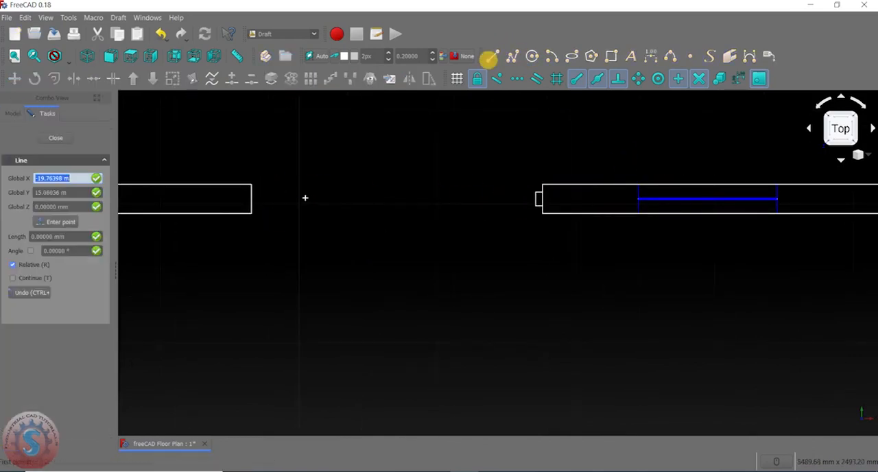
pyautogui.scroll(2, 274, 199)
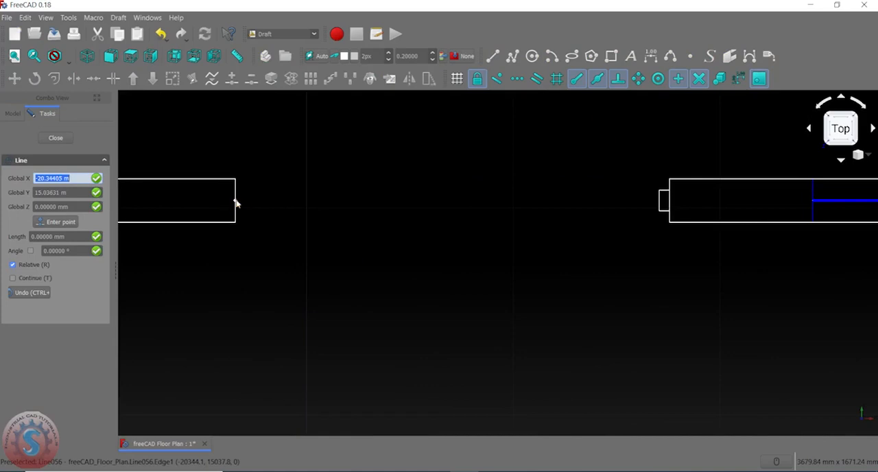
pyautogui.click(236, 203)
pyautogui.scroll(-2, 300, 206)
pyautogui.scroll(1, 470, 202)
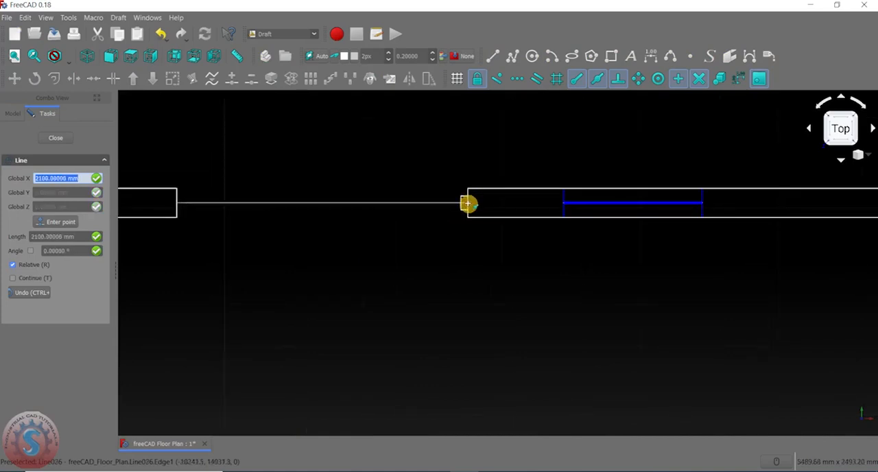
pyautogui.click(468, 203)
pyautogui.scroll(-2, 480, 226)
pyautogui.scroll(2, 412, 219)
# - Draw a vertical line downward from the midpoint of the horizontal line spanning the opening
pyautogui.moveTo(415, 214); pyautogui.dragTo(410, 198, button='middle')
pyautogui.click(492, 57)
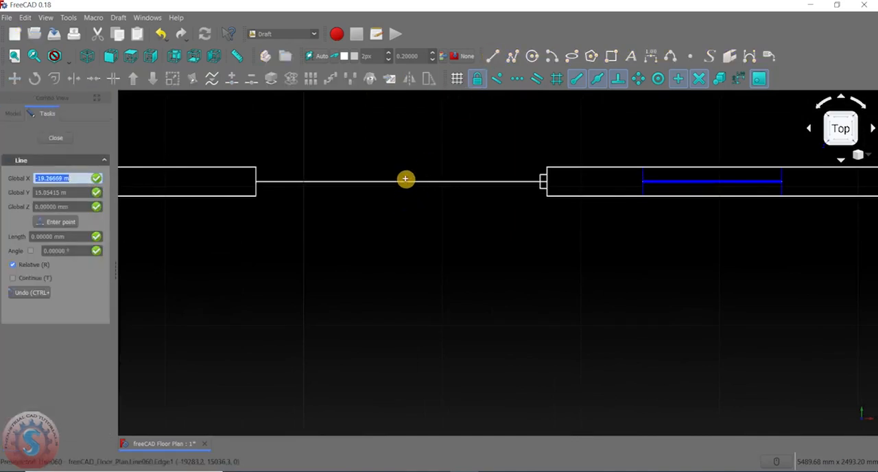
pyautogui.scroll(-3, 402, 181)
pyautogui.click(403, 181)
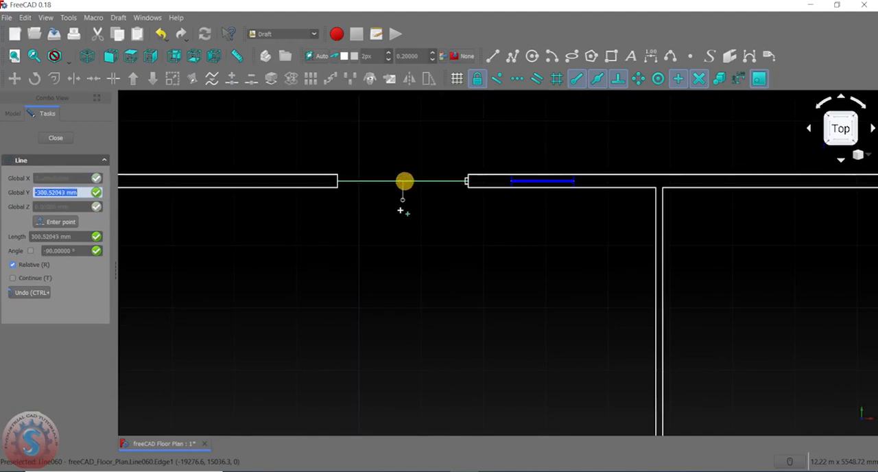
pyautogui.click(403, 259)
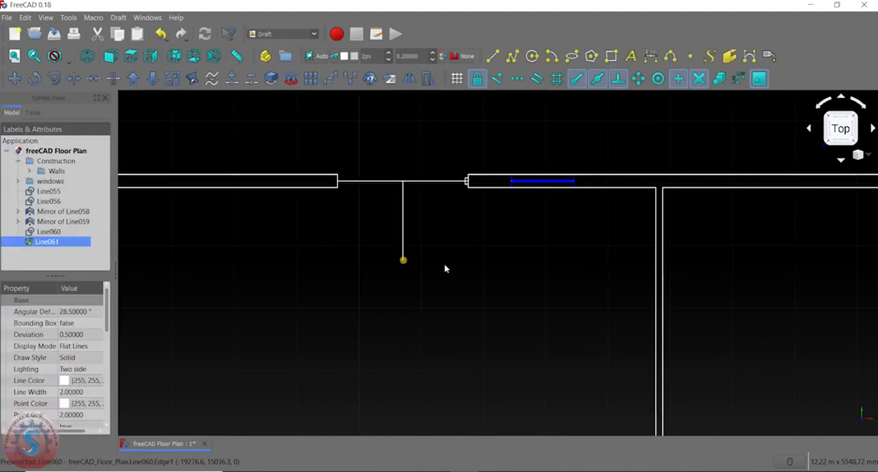
# - Set the draw style of the horizontal and vertical centre lines to Dashed, and clear the selection
pyautogui.moveTo(432, 193)
pyautogui.mouseDown(button='middle')
pyautogui.moveTo(435, 234)
pyautogui.moveTo(443, 204)
pyautogui.mouseUp(button='middle')
pyautogui.scroll(3, 436, 234)
pyautogui.scroll(-3, 443, 203)
pyautogui.scroll(3, 433, 194)
pyautogui.click(435, 201)
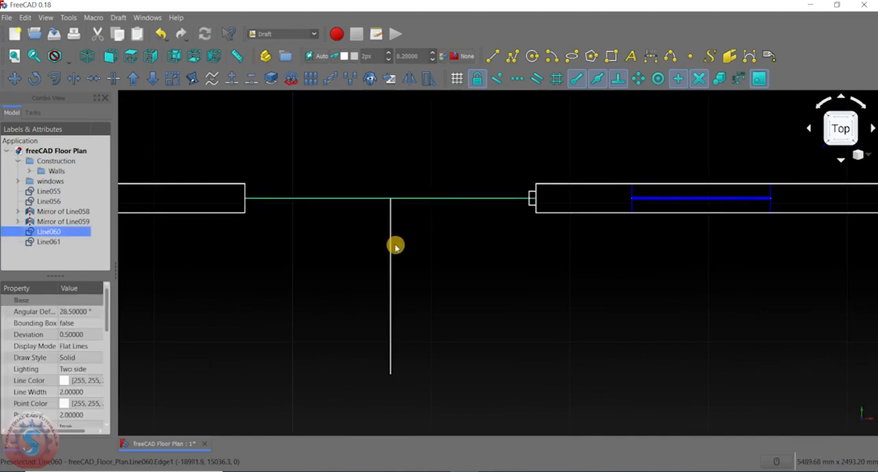
pyautogui.scroll(-5, 336, 294)
pyautogui.scroll(4, 348, 286)
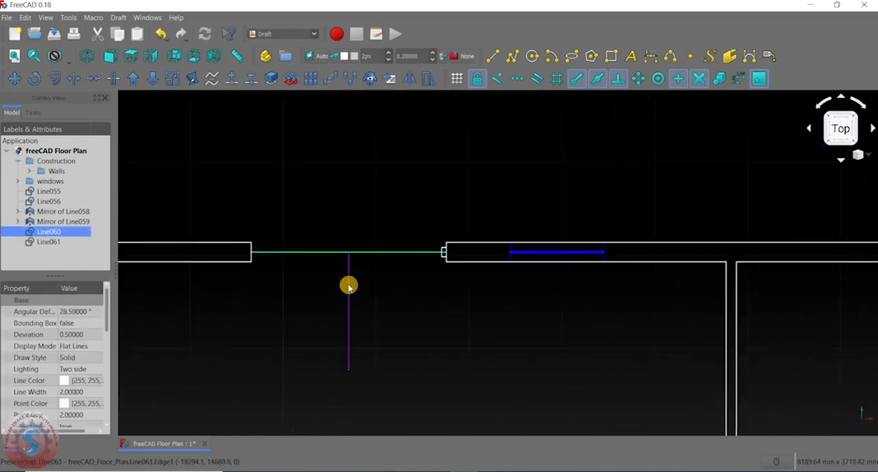
pyautogui.moveTo(318, 295); pyautogui.dragTo(392, 227, button='middle')
pyautogui.keyDown('ctrl'); pyautogui.click(413, 229); pyautogui.keyUp('ctrl')
pyautogui.scroll(-2, 332, 218)
pyautogui.click(77, 358)
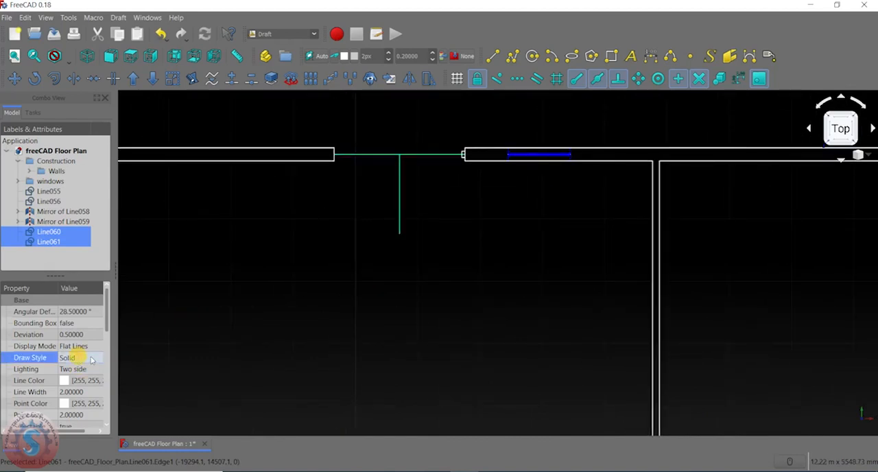
pyautogui.click(80, 359)
pyautogui.click(85, 379)
pyautogui.click(252, 272)
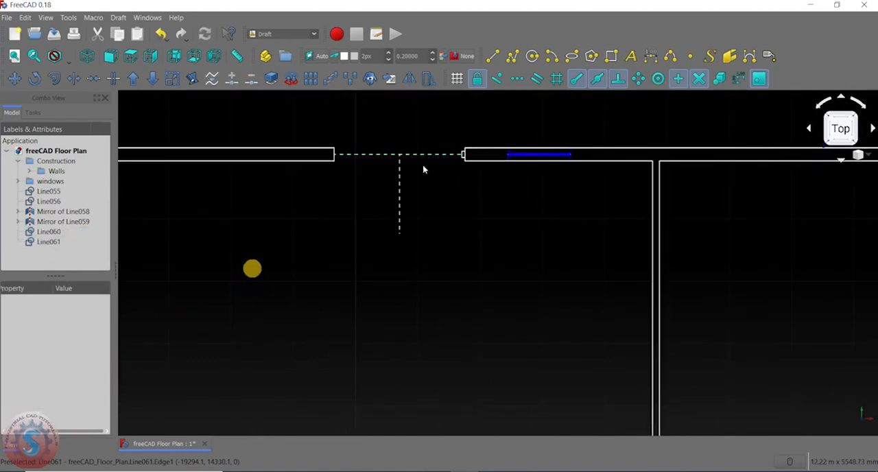
# - Draw a solid horizontal line from the junction of the dashed lines to the left edge of the small jamb rectangle
pyautogui.scroll(10, 442, 162)
pyautogui.scroll(-4, 453, 190)
pyautogui.scroll(6, 473, 186)
pyautogui.scroll(-8, 490, 221)
pyautogui.moveTo(457, 231); pyautogui.dragTo(519, 160, button='middle')
pyautogui.scroll(2, 531, 189)
pyautogui.scroll(-4, 504, 180)
pyautogui.scroll(3, 515, 181)
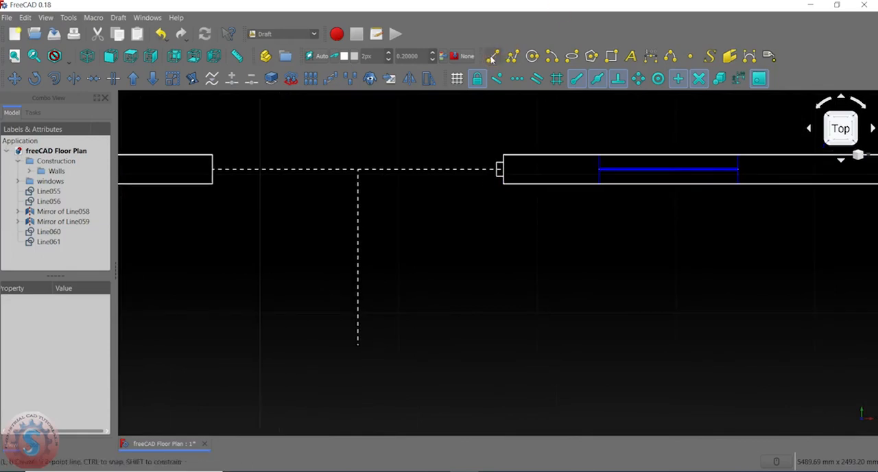
pyautogui.click(492, 55)
pyautogui.scroll(3, 361, 180)
pyautogui.click(363, 167)
pyautogui.scroll(-4, 363, 167)
pyautogui.scroll(2, 497, 168)
pyautogui.scroll(3, 511, 166)
pyautogui.click(512, 167)
pyautogui.scroll(-5, 431, 216)
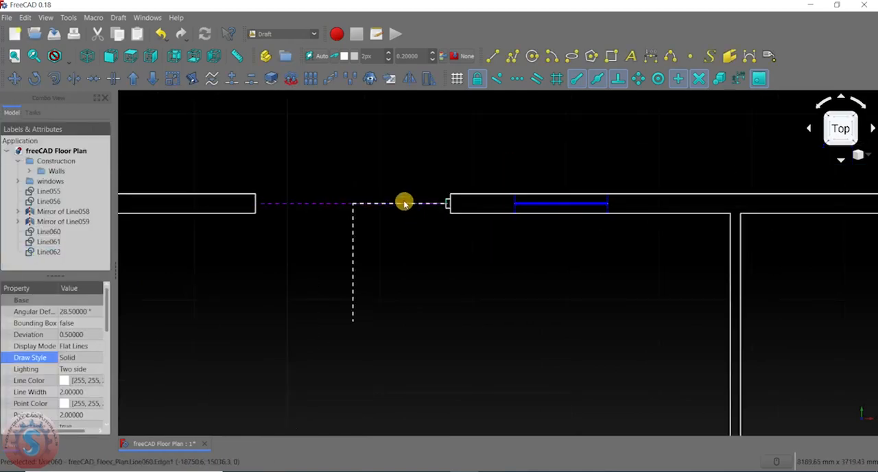
pyautogui.scroll(5, 362, 210)
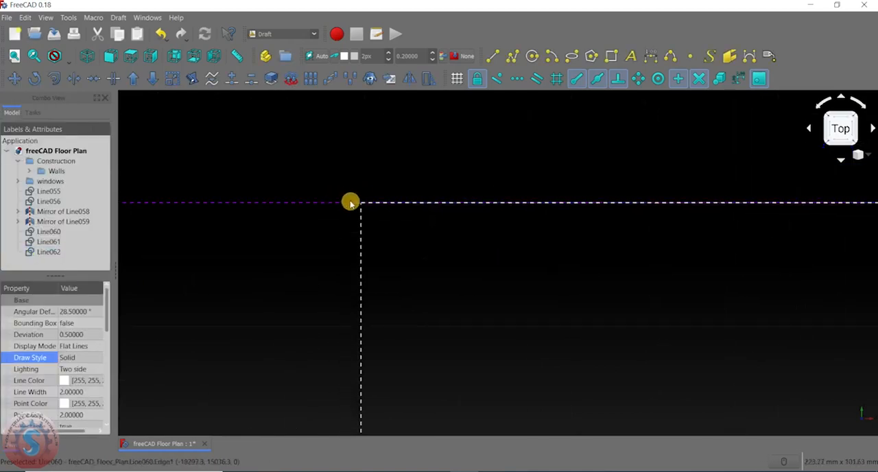
pyautogui.scroll(-5, 402, 207)
pyautogui.click(383, 179)
pyautogui.click(429, 178)
# - Draw a 1000 mm vertical line downward from the opening's midpoint, along the dashed vertical line
pyautogui.click(493, 56)
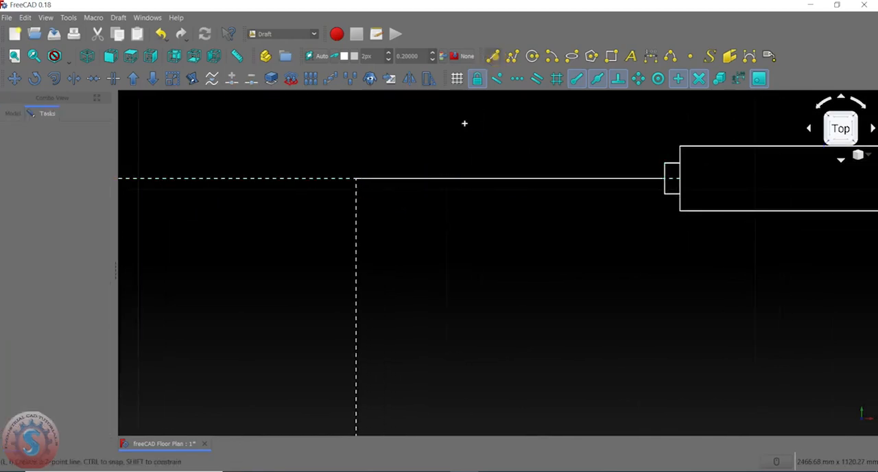
pyautogui.scroll(-2, 465, 123)
pyautogui.scroll(1, 404, 152)
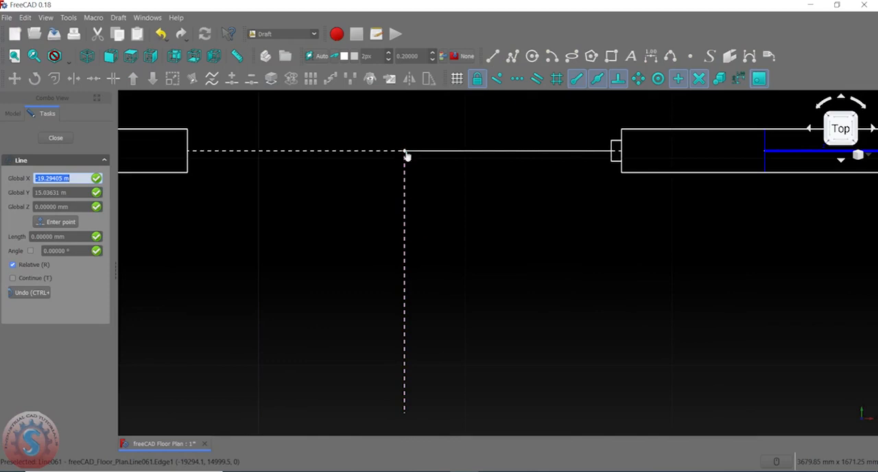
pyautogui.click(405, 152)
pyautogui.scroll(-3, 402, 205)
pyautogui.scroll(2, 403, 247)
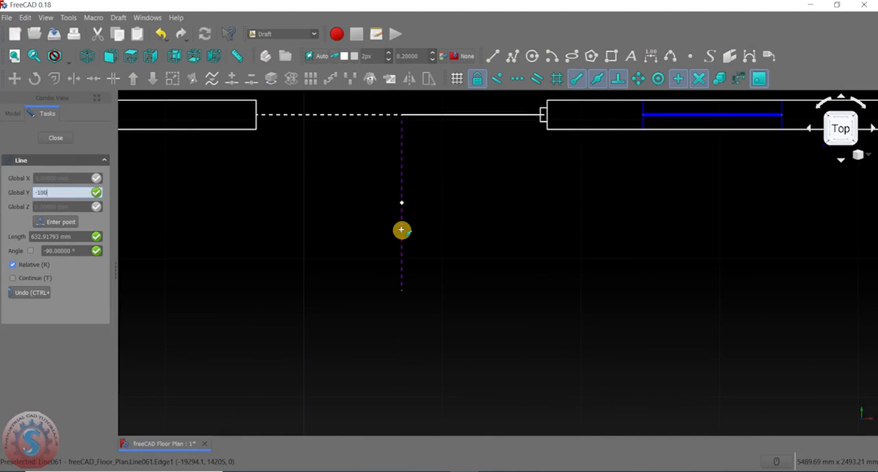
pyautogui.press('Return')
pyautogui.click(458, 245)
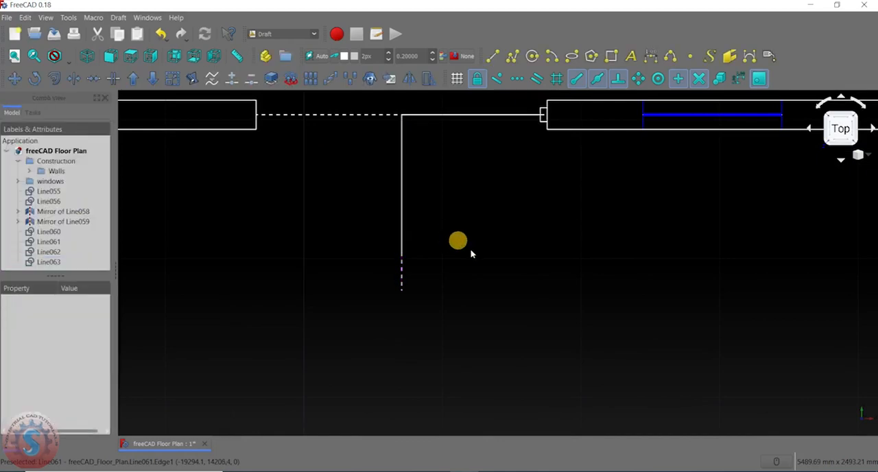
# - Set the line color of both dashed construction lines to light violet, and clear the selection
pyautogui.scroll(-2, 424, 235)
pyautogui.scroll(2, 423, 235)
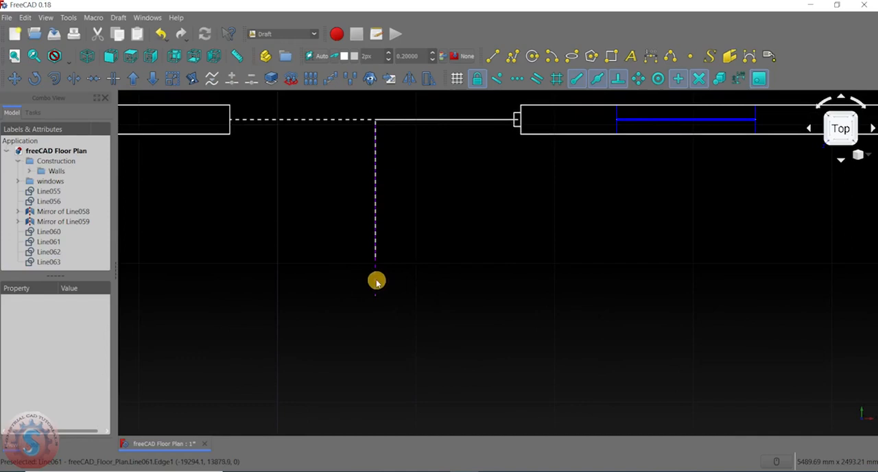
pyautogui.click(376, 281)
pyautogui.keyDown('ctrl'); pyautogui.click(306, 121); pyautogui.keyUp('ctrl')
pyautogui.scroll(-2, 304, 240)
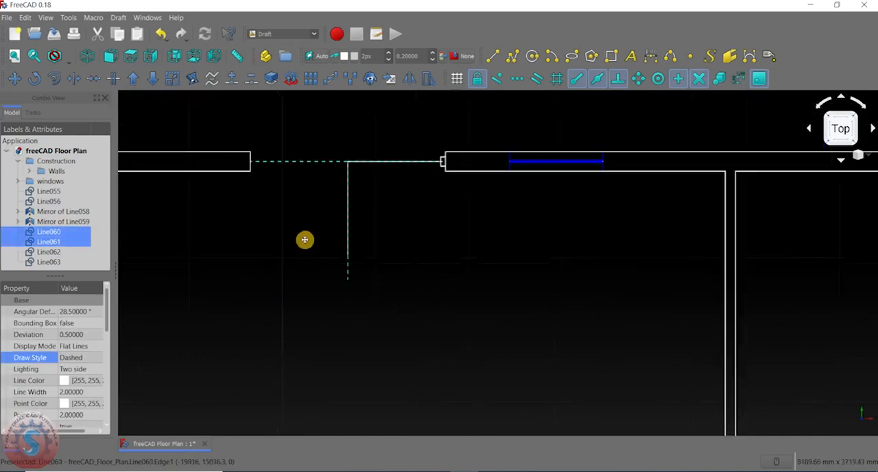
pyautogui.click(65, 383)
pyautogui.click(81, 381)
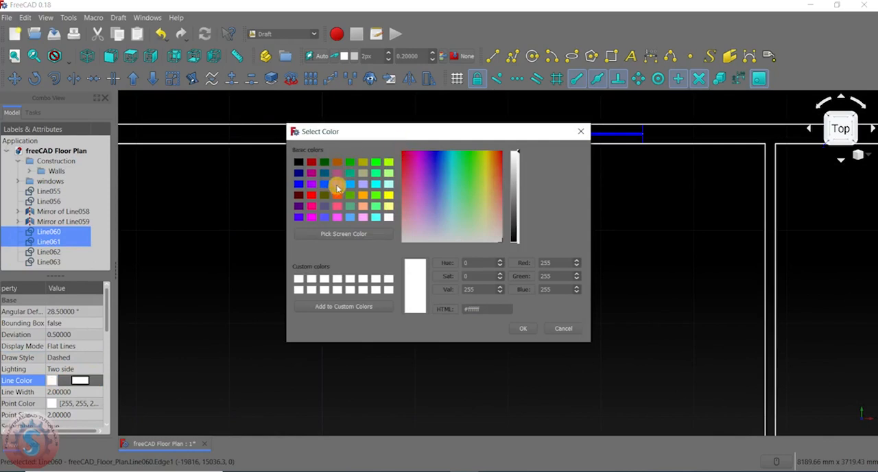
pyautogui.click(365, 184)
pyautogui.click(523, 328)
pyautogui.click(412, 226)
# - Draw a door-swing arc centred at the solid lines' corner, starting at -90° and ending at the midpoint of the jamb rectangle's left edge
pyautogui.scroll(3, 393, 189)
pyautogui.scroll(-3, 455, 175)
pyautogui.scroll(2, 460, 186)
pyautogui.scroll(-2, 453, 191)
pyautogui.moveTo(453, 191); pyautogui.dragTo(435, 164, button='middle')
pyautogui.moveTo(437, 218); pyautogui.dragTo(433, 212, button='middle')
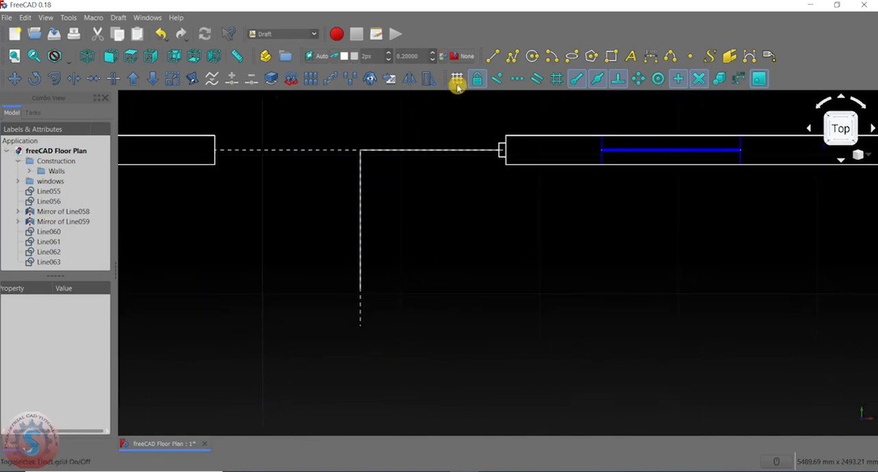
pyautogui.click(552, 56)
pyautogui.scroll(3, 406, 140)
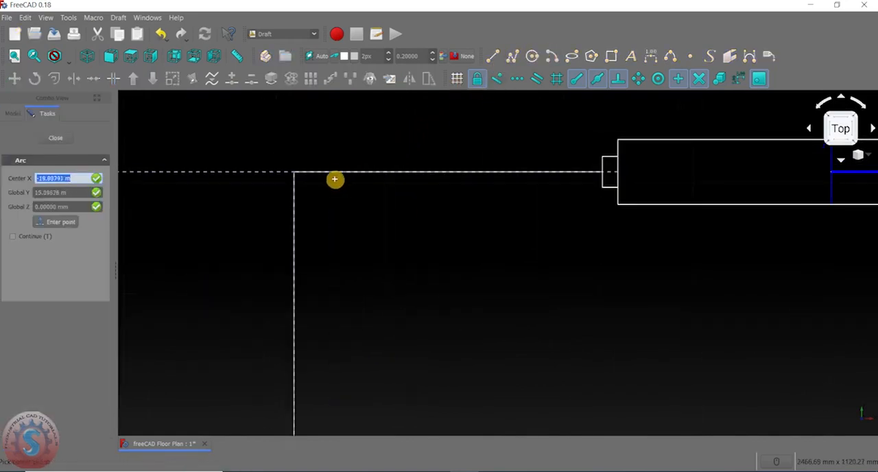
pyautogui.click(299, 175)
pyautogui.scroll(-3, 294, 172)
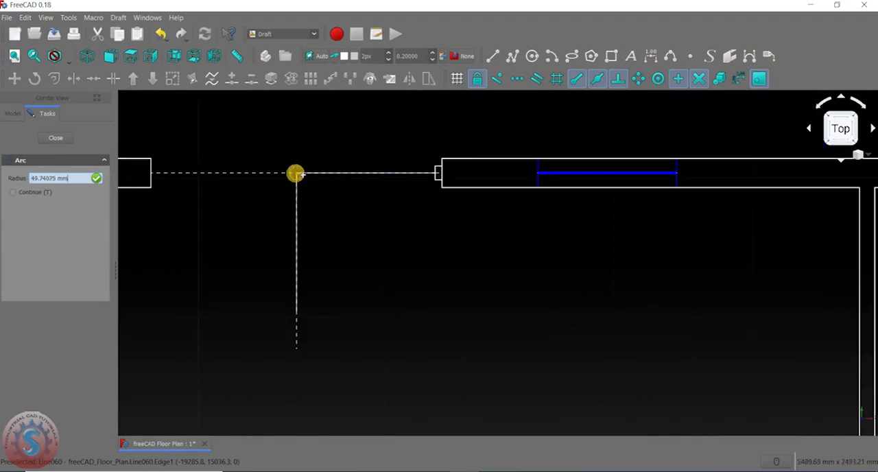
pyautogui.scroll(4, 436, 173)
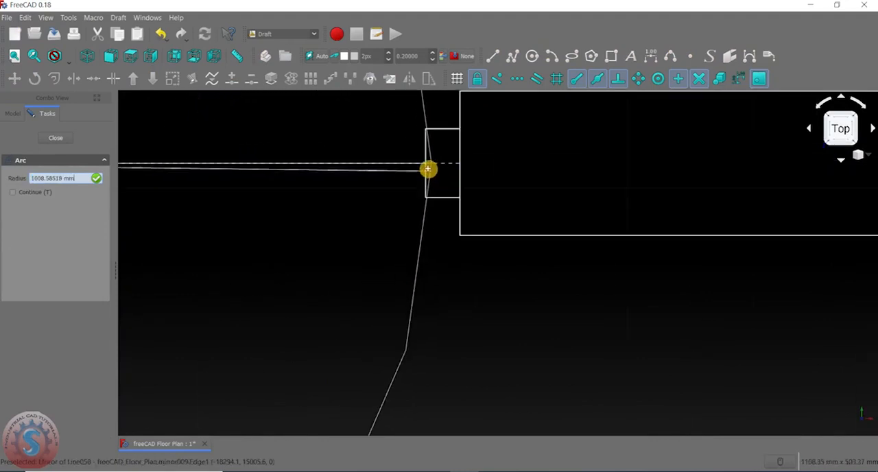
pyautogui.click(425, 164)
pyautogui.scroll(-3, 425, 168)
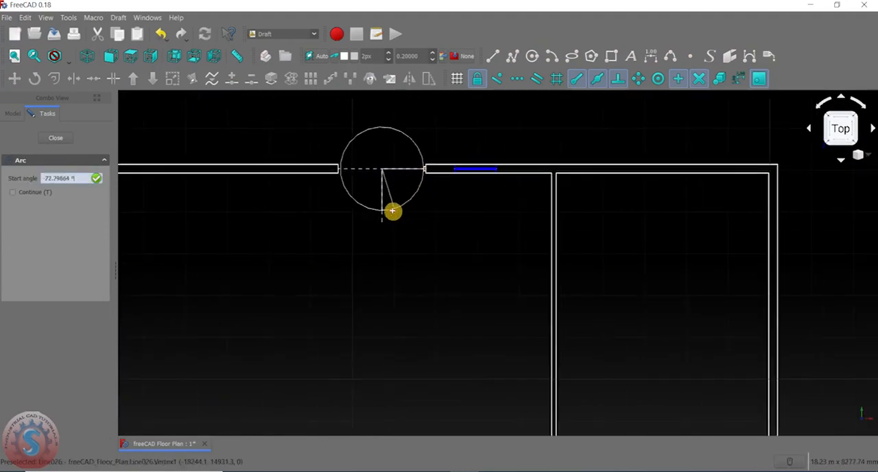
pyautogui.scroll(4, 376, 217)
pyautogui.scroll(2, 346, 179)
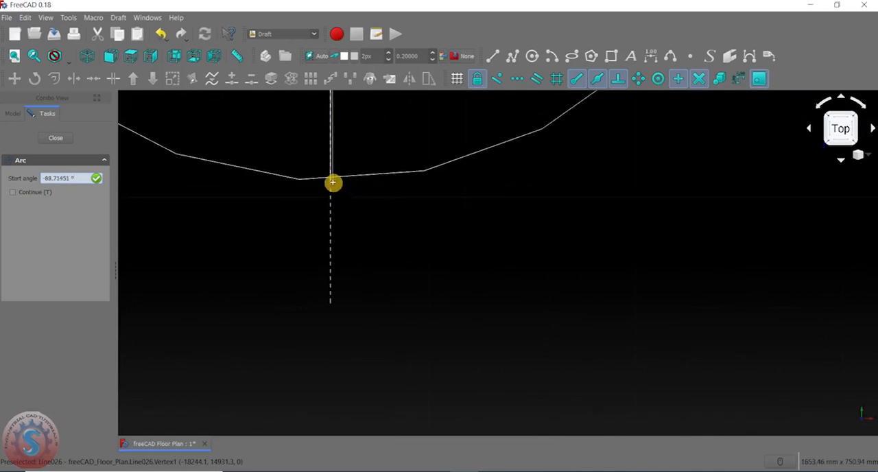
pyautogui.scroll(2, 328, 183)
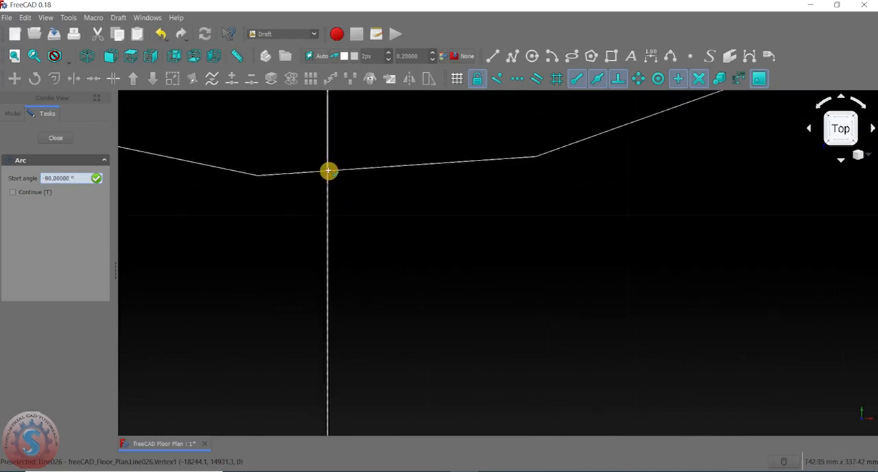
pyautogui.click(327, 170)
pyautogui.scroll(-5, 374, 180)
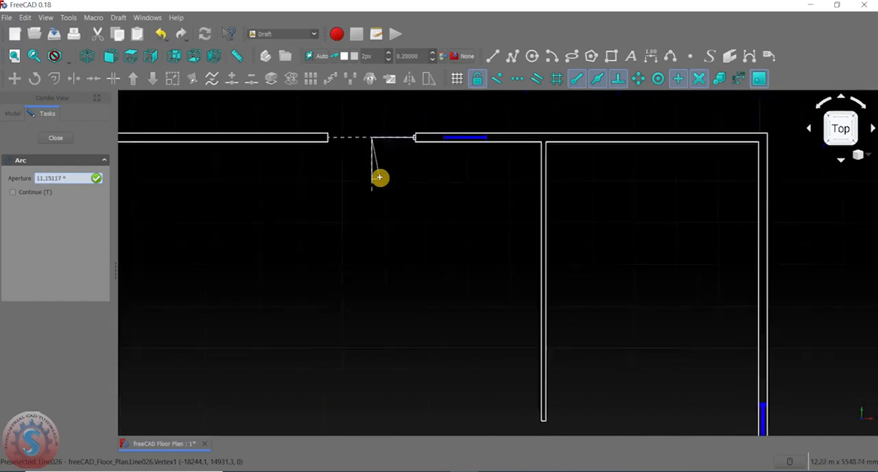
pyautogui.scroll(5, 399, 153)
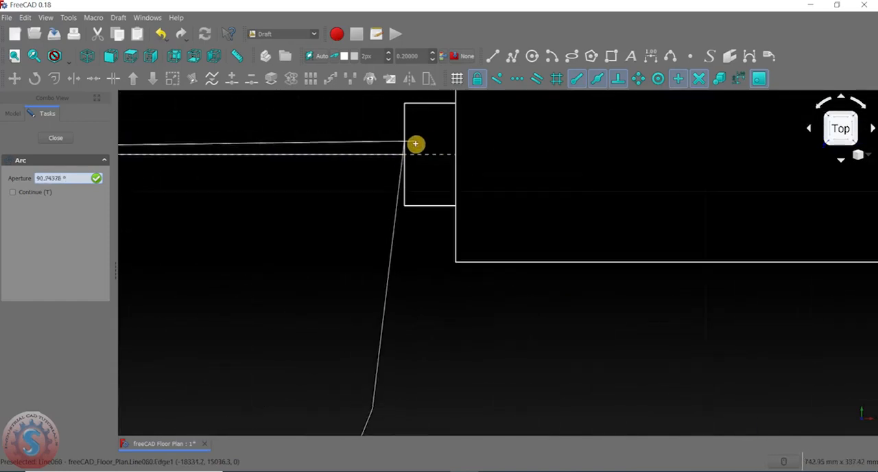
pyautogui.click(405, 155)
pyautogui.scroll(-5, 374, 186)
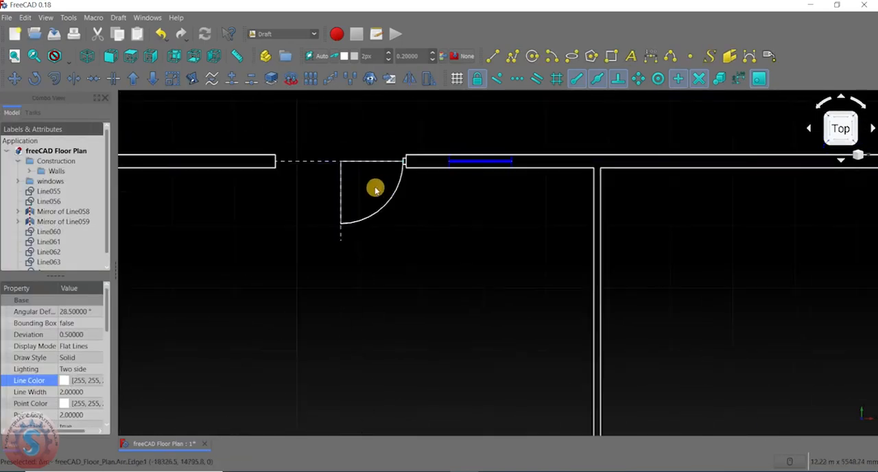
# - Delete the dashed horizontal and dashed vertical construction lines
pyautogui.scroll(3, 347, 209)
pyautogui.scroll(-5, 380, 190)
pyautogui.scroll(3, 350, 170)
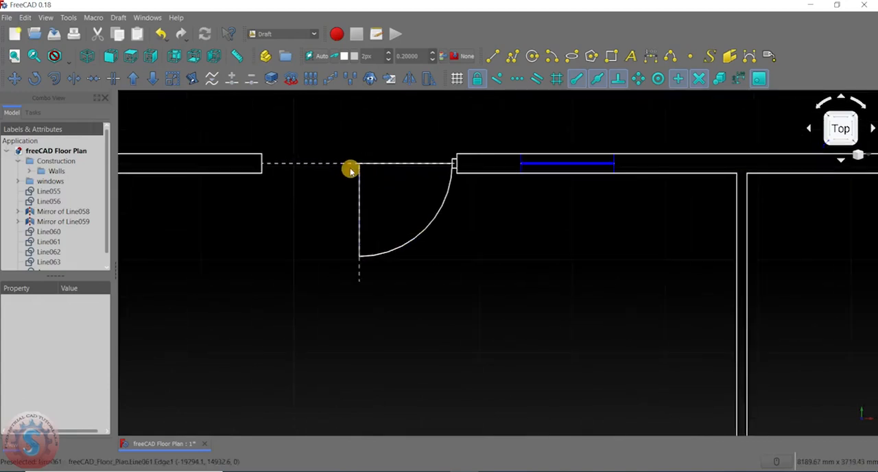
pyautogui.click(339, 164)
pyautogui.press('Delete')
pyautogui.click(360, 272)
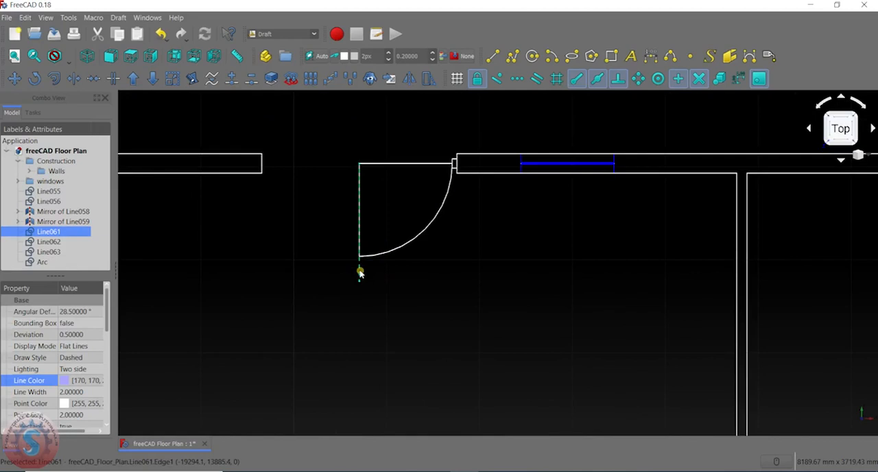
pyautogui.press('Delete')
pyautogui.scroll(3, 375, 180)
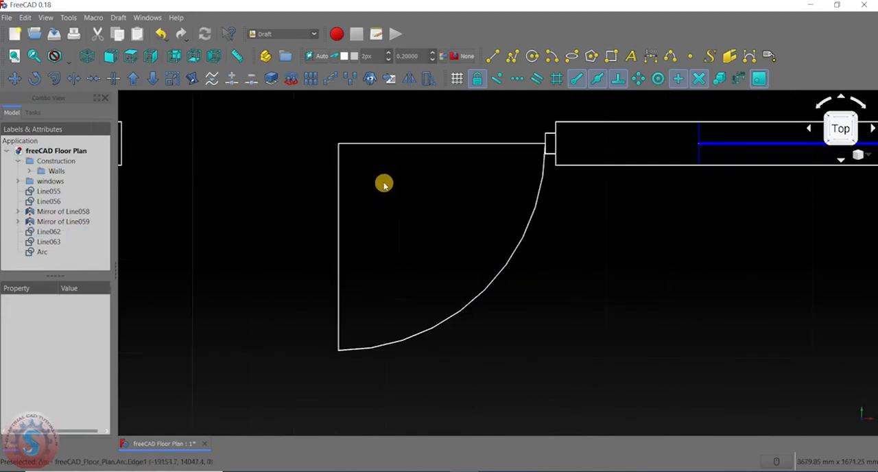
pyautogui.scroll(-3, 404, 168)
pyautogui.moveTo(404, 178); pyautogui.dragTo(400, 166, button='middle')
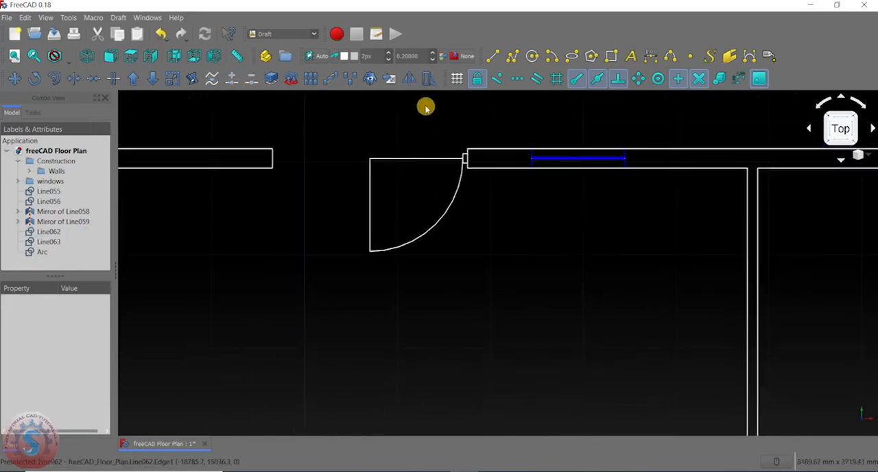
pyautogui.scroll(-4, 334, 175)
pyautogui.scroll(3, 333, 173)
pyautogui.scroll(-3, 337, 173)
pyautogui.scroll(2, 355, 173)
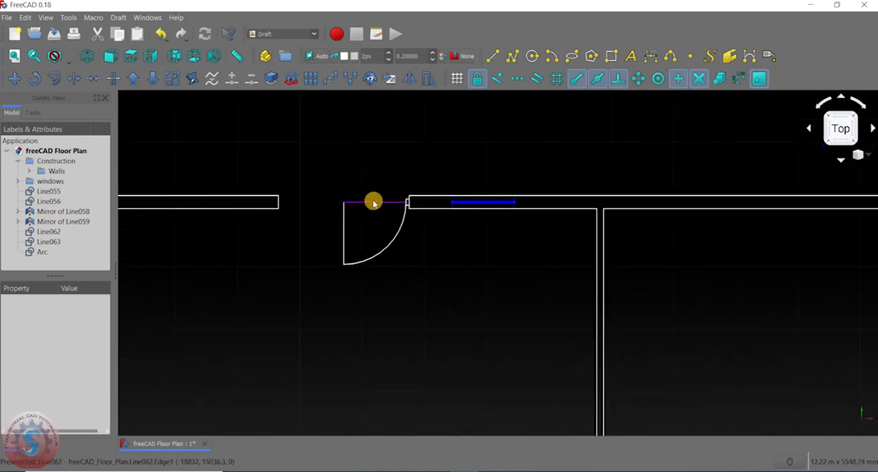
pyautogui.scroll(-3, 372, 197)
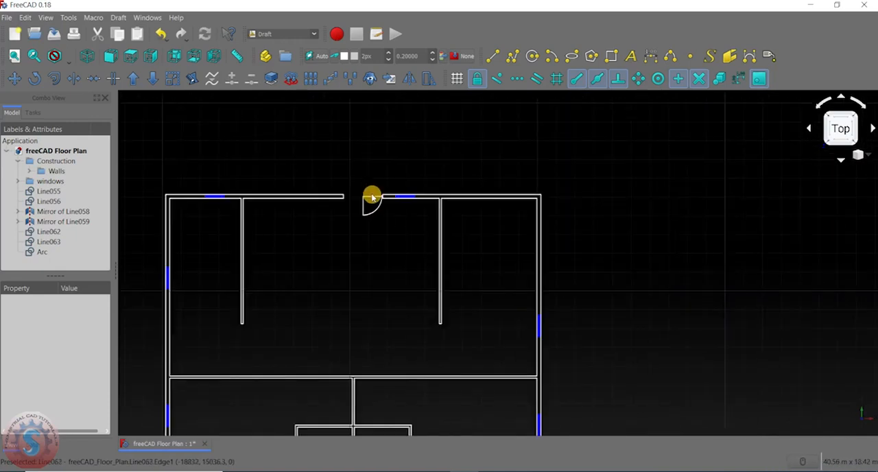
pyautogui.scroll(3, 372, 197)
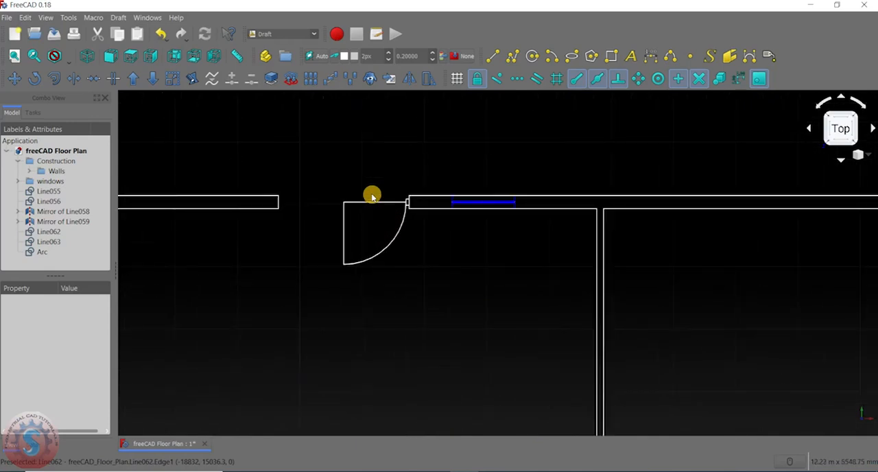
pyautogui.scroll(2, 387, 238)
pyautogui.click(397, 245)
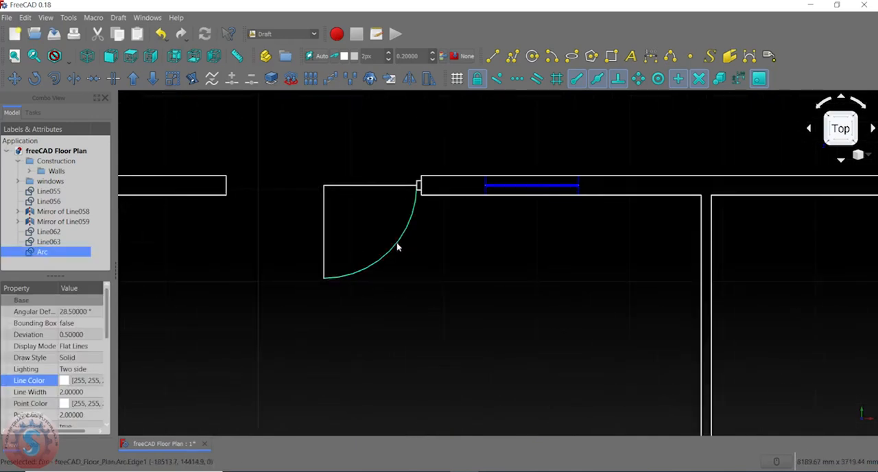
pyautogui.click(372, 215)
pyautogui.scroll(-3, 373, 213)
pyautogui.scroll(3, 373, 210)
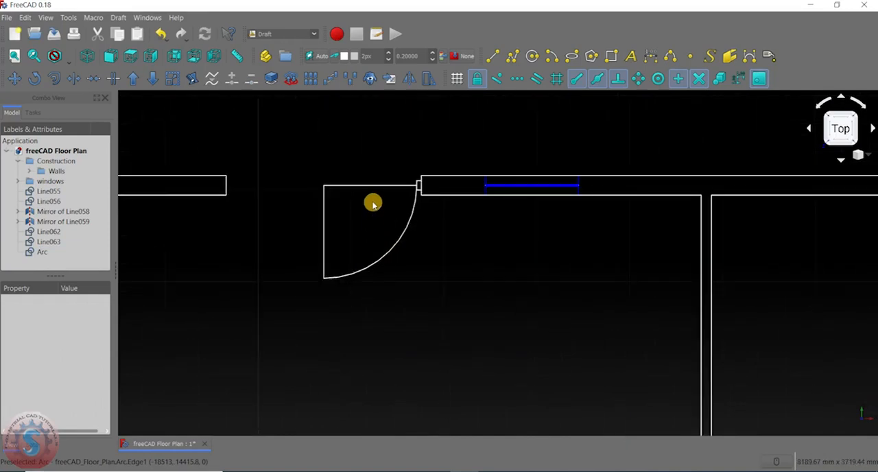
# - Restore the two deleted dashed construction lines and delete the door-swing arc
pyautogui.click(405, 230)
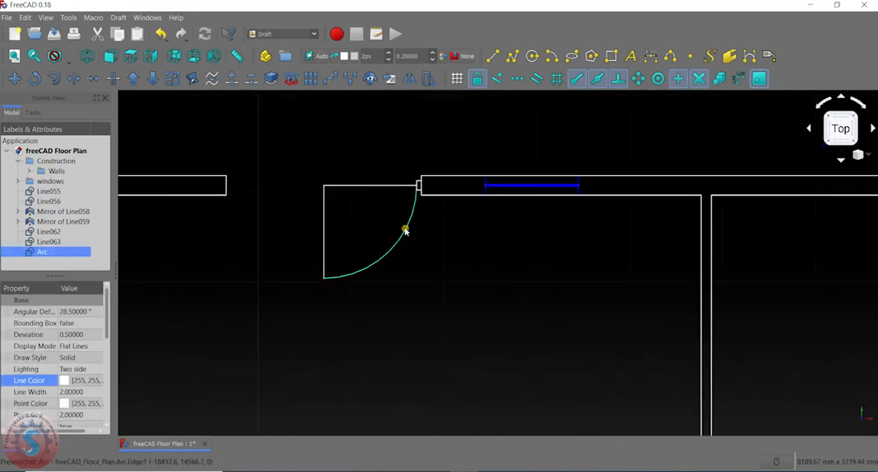
pyautogui.press('Delete')
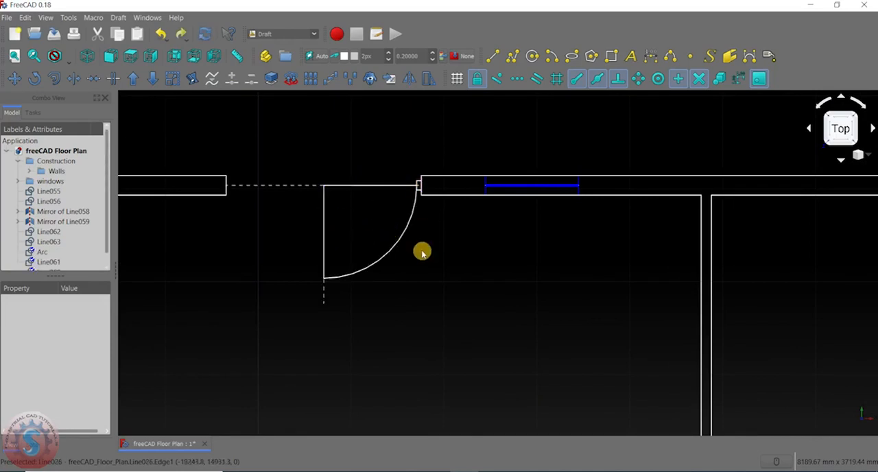
pyautogui.click(380, 260)
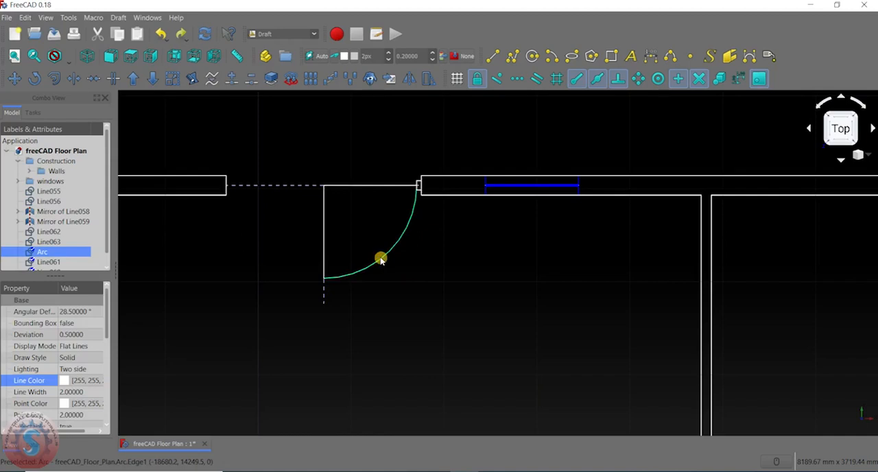
pyautogui.press('Delete')
pyautogui.click(323, 232)
pyautogui.click(356, 229)
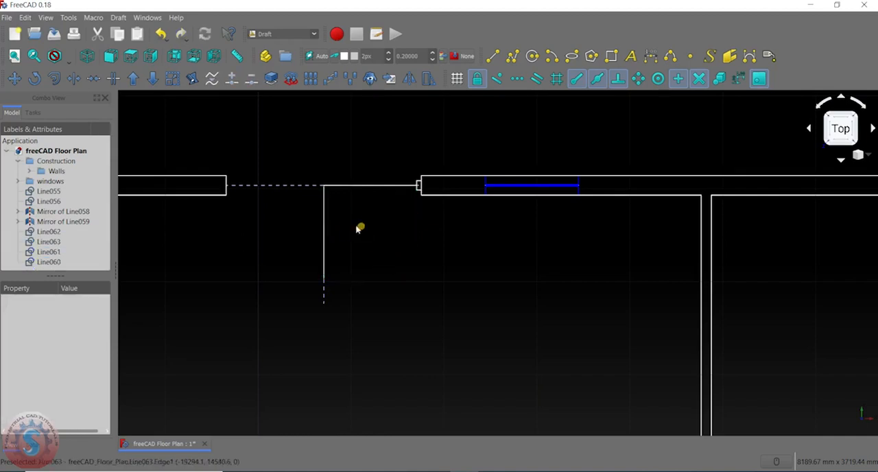
# - Copy the solid vertical door line from the opening's midpoint to the midpoint of the jamb rectangle's left edge, and delete the original
pyautogui.click(325, 230)
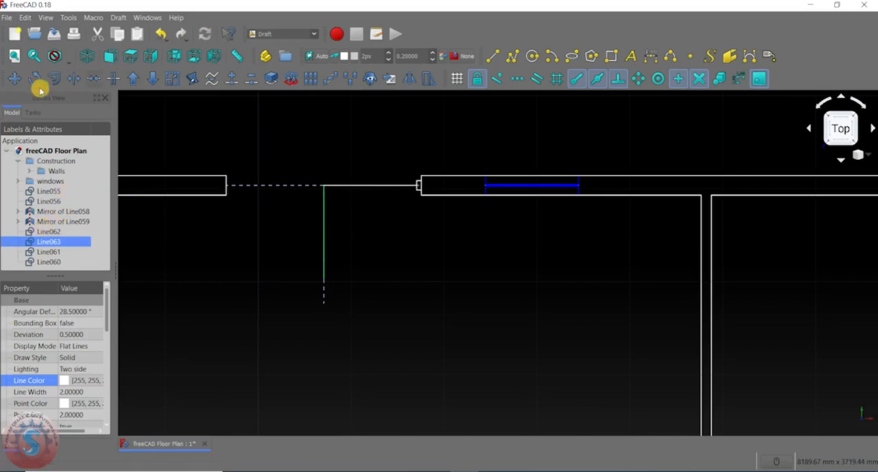
pyautogui.click(14, 79)
pyautogui.scroll(8, 294, 193)
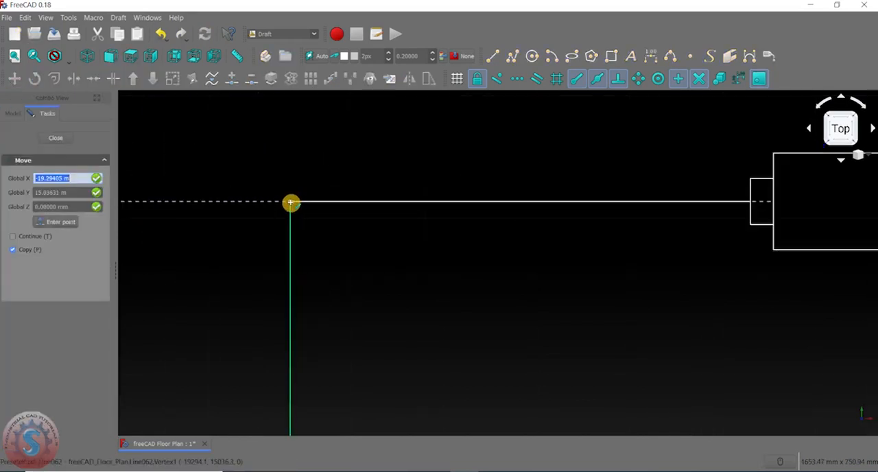
pyautogui.click(291, 203)
pyautogui.scroll(-5, 291, 202)
pyautogui.scroll(5, 352, 201)
pyautogui.click(355, 194)
pyautogui.scroll(-5, 316, 237)
pyautogui.click(295, 261)
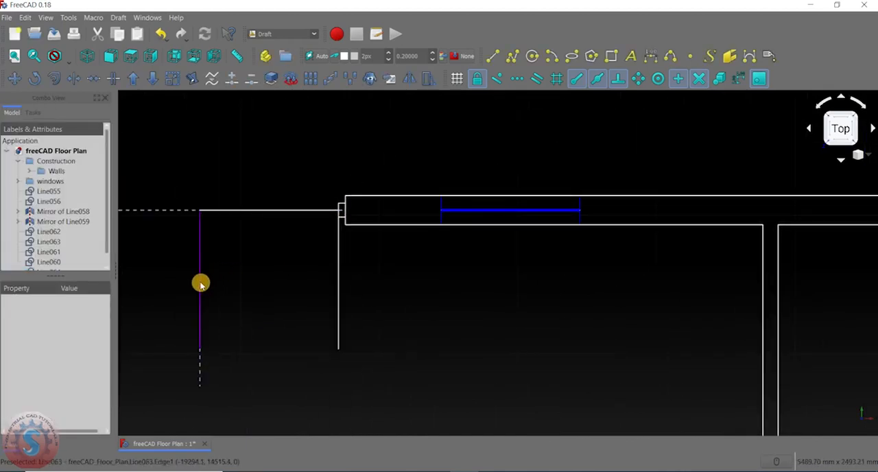
pyautogui.click(201, 284)
pyautogui.press('Delete')
pyautogui.scroll(-3, 296, 266)
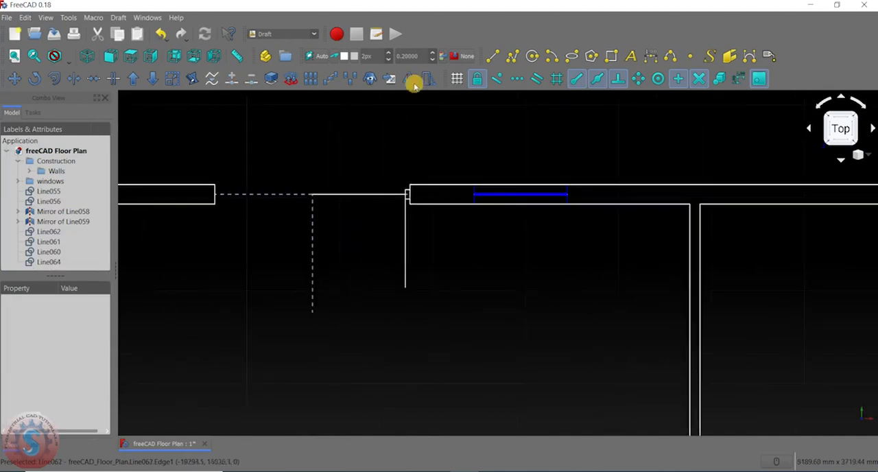
pyautogui.click(553, 56)
pyautogui.scroll(5, 322, 192)
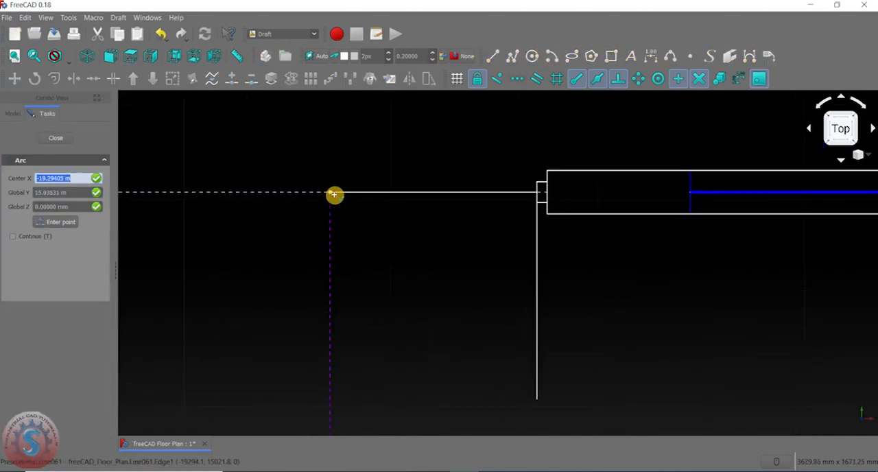
pyautogui.click(320, 188)
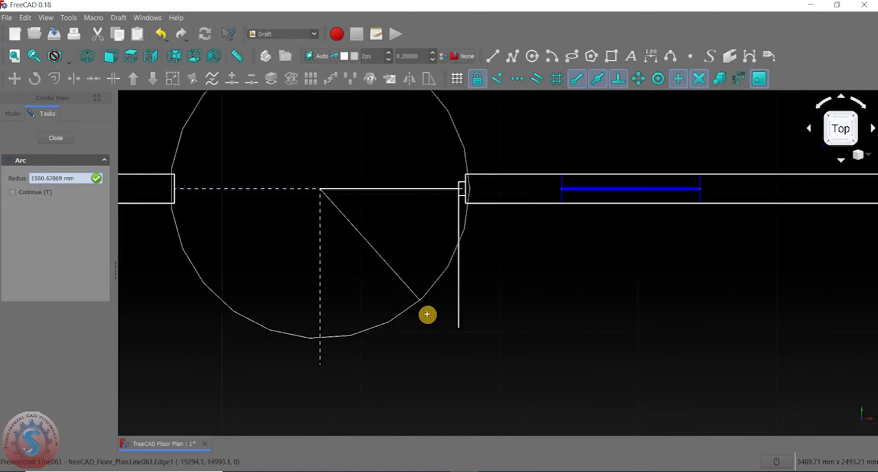
pyautogui.click(460, 328)
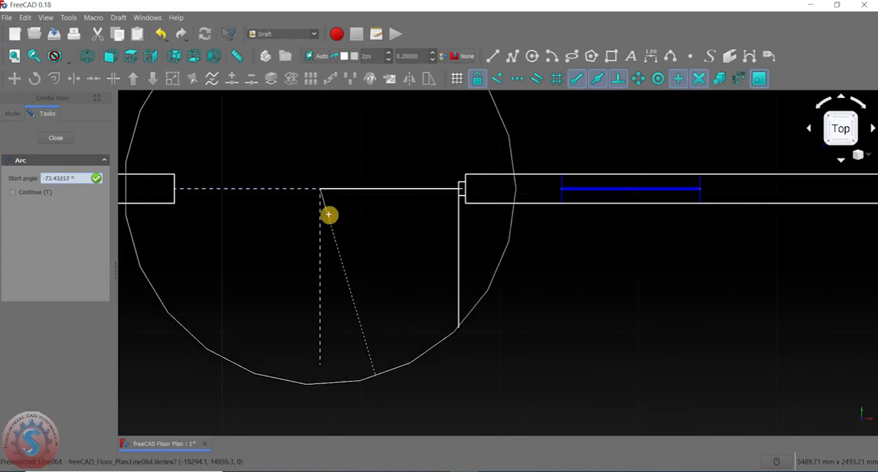
pyautogui.press('Escape')
# - Draw a door-swing arc centred where the door leaf meets the jamb, from the opening's midpoint to the vertical leaf's lower end
pyautogui.click(553, 58)
pyautogui.scroll(2, 432, 213)
pyautogui.click(471, 175)
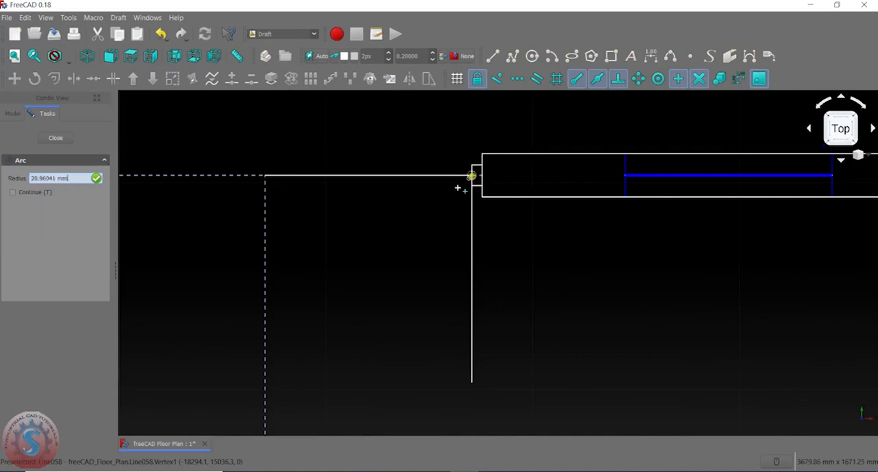
pyautogui.scroll(-2, 463, 187)
pyautogui.click(465, 278)
pyautogui.scroll(3, 374, 186)
pyautogui.click(346, 191)
pyautogui.scroll(-2, 360, 213)
pyautogui.scroll(3, 429, 291)
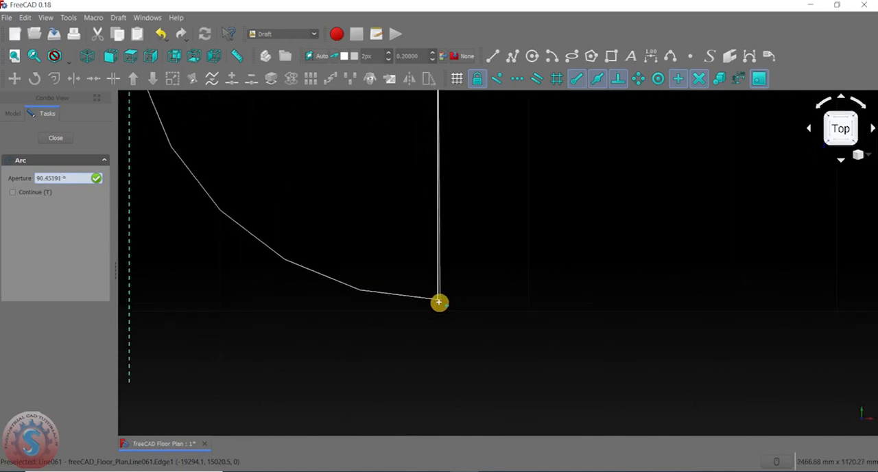
pyautogui.click(438, 301)
pyautogui.scroll(-4, 439, 300)
pyautogui.scroll(3, 426, 257)
pyautogui.scroll(-2, 421, 250)
# - Set the draw style of the door-swing arc to Dotted and clear the selection
pyautogui.moveTo(421, 251); pyautogui.dragTo(425, 258, button='middle')
pyautogui.click(390, 263)
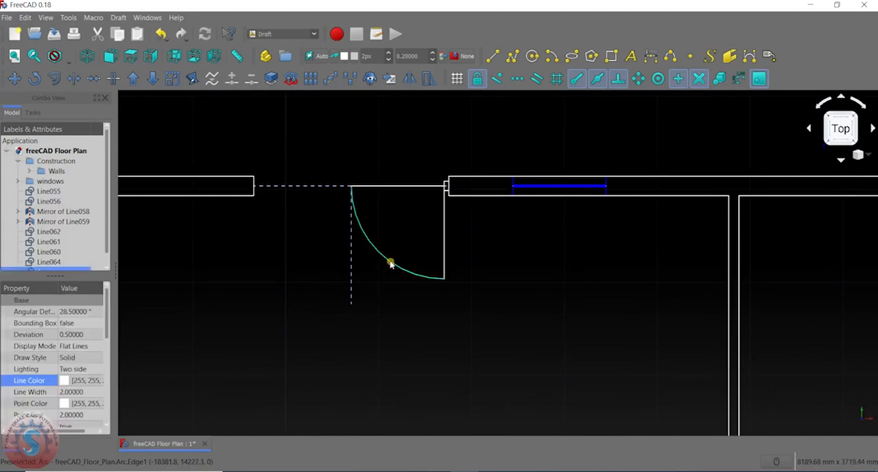
pyautogui.moveTo(377, 281); pyautogui.dragTo(404, 211, button='middle')
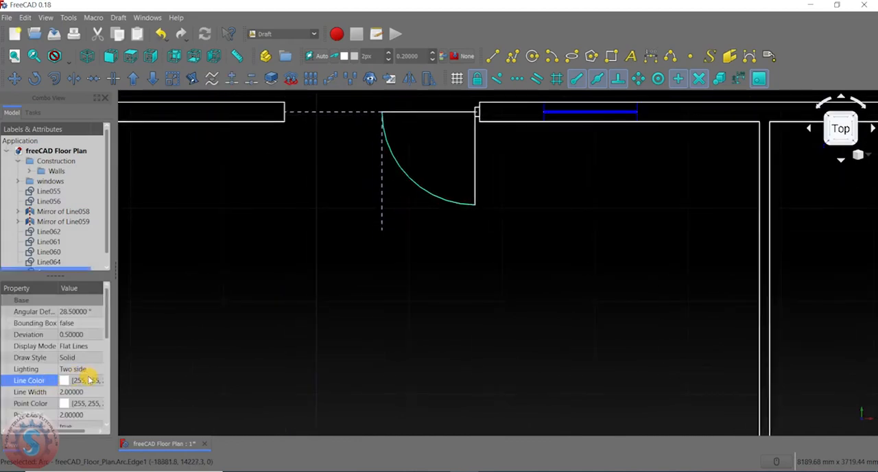
pyautogui.click(90, 381)
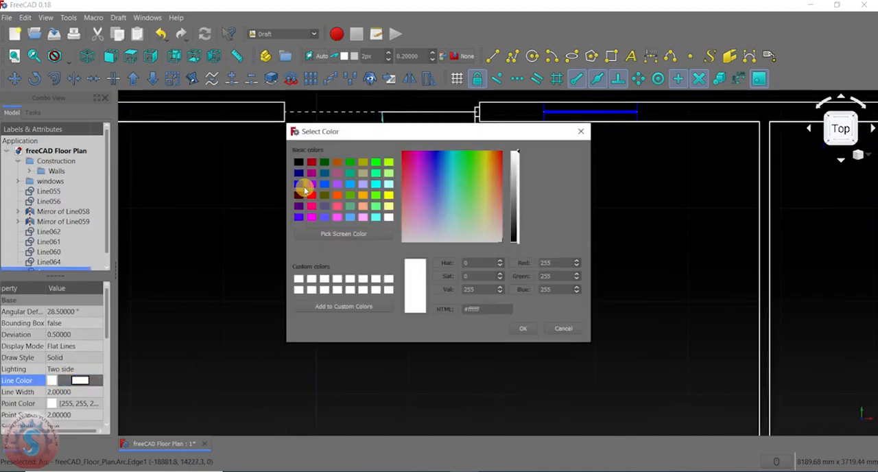
pyautogui.click(581, 131)
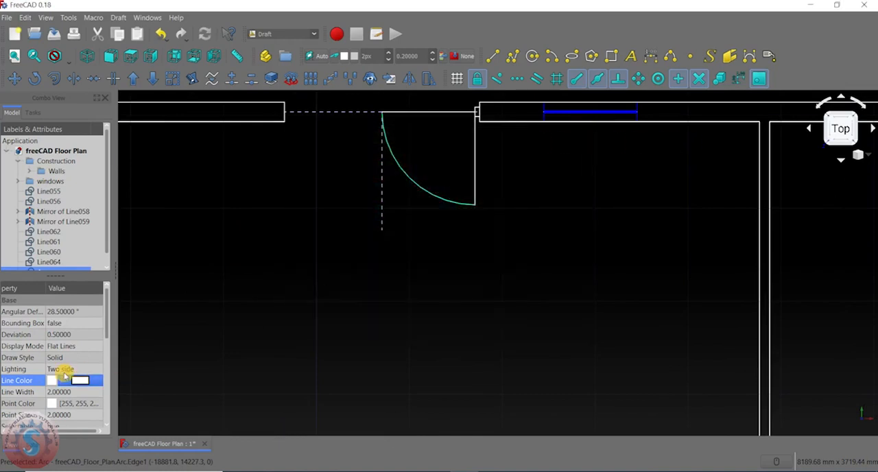
pyautogui.click(73, 359)
pyautogui.click(81, 359)
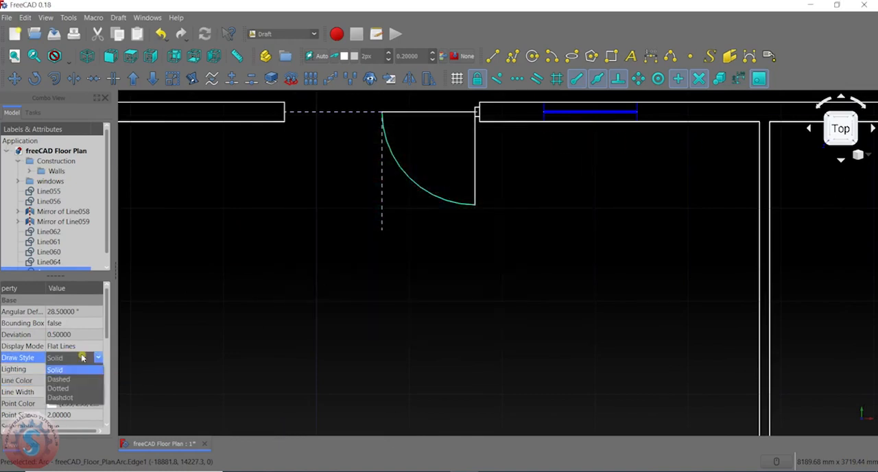
pyautogui.click(71, 389)
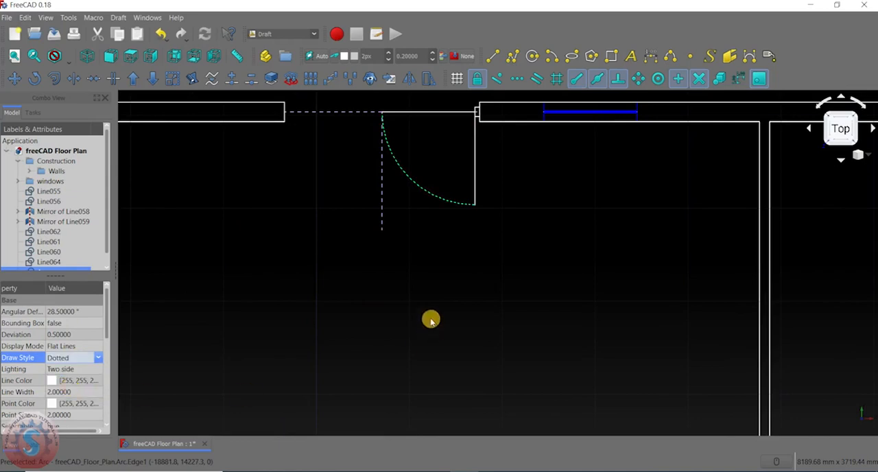
pyautogui.click(429, 305)
pyautogui.scroll(-2, 442, 199)
pyautogui.scroll(-4, 453, 268)
pyautogui.scroll(5, 449, 269)
pyautogui.click(408, 263)
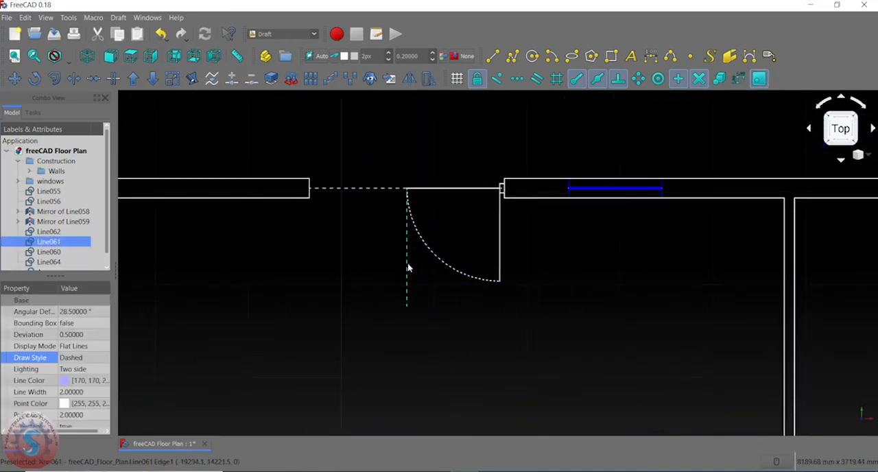
pyautogui.click(494, 304)
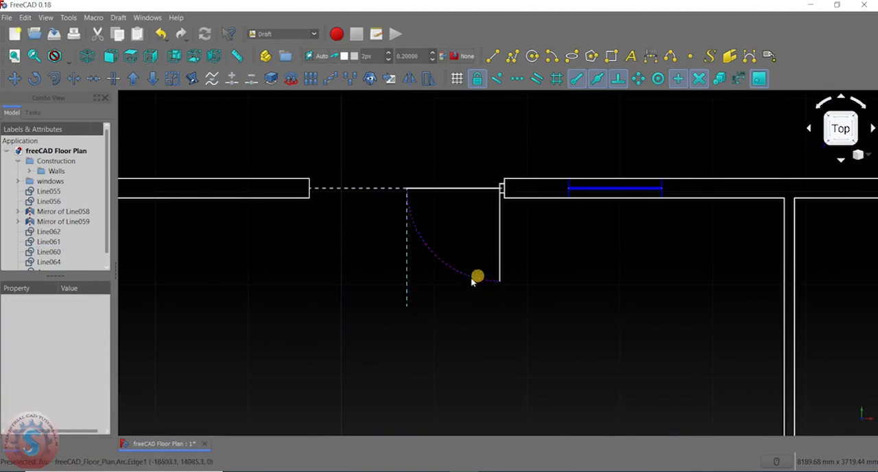
# - Mirror the dotted swing arc, both solid door lines and the jamb profile about the dashed vertical line through the opening's midpoint
pyautogui.click(473, 280)
pyautogui.keyDown('ctrl'); pyautogui.click(500, 252); pyautogui.keyUp('ctrl')
pyautogui.scroll(3, 493, 189)
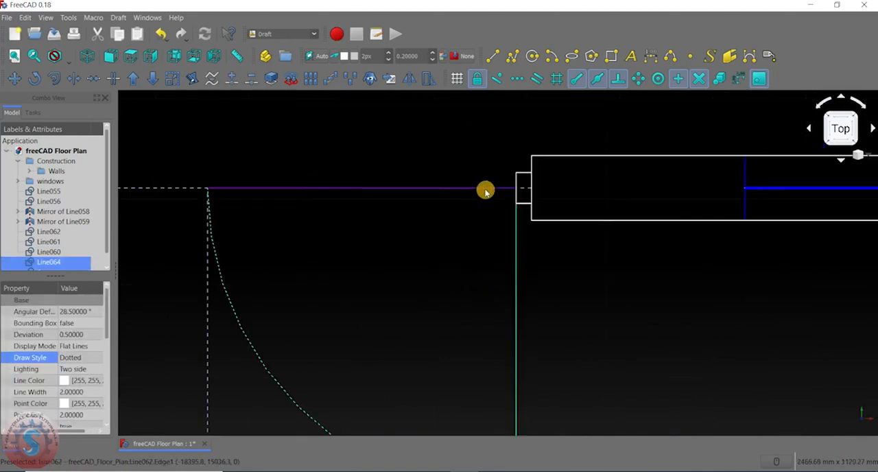
pyautogui.keyDown('ctrl'); pyautogui.click(485, 189); pyautogui.keyUp('ctrl')
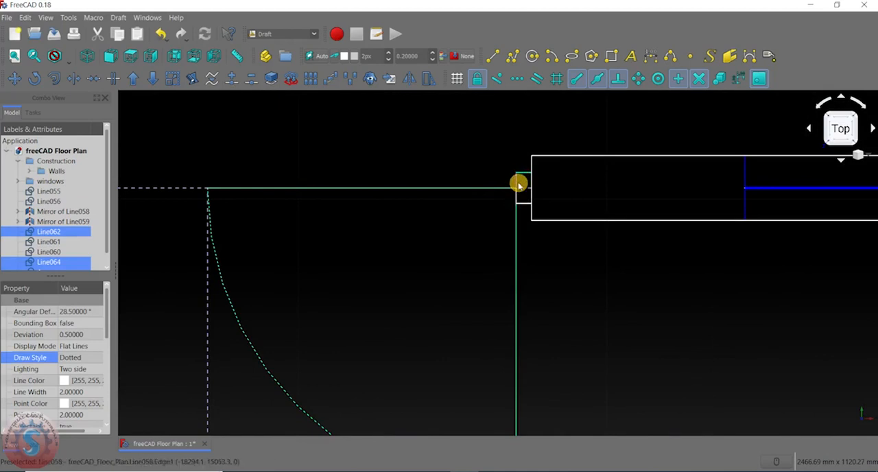
pyautogui.keyDown('ctrl'); pyautogui.click(520, 202); pyautogui.keyUp('ctrl')
pyautogui.keyDown('ctrl'); pyautogui.click(525, 204); pyautogui.keyUp('ctrl')
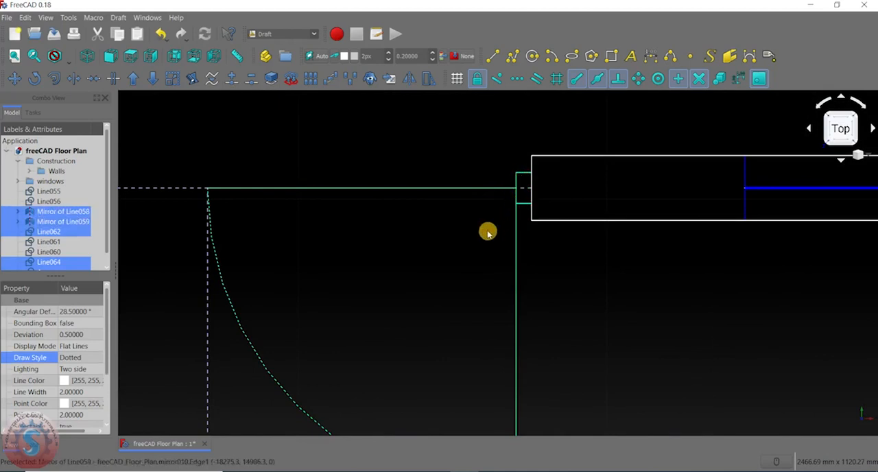
pyautogui.scroll(-8, 487, 233)
pyautogui.moveTo(470, 248); pyautogui.dragTo(468, 232, button='middle')
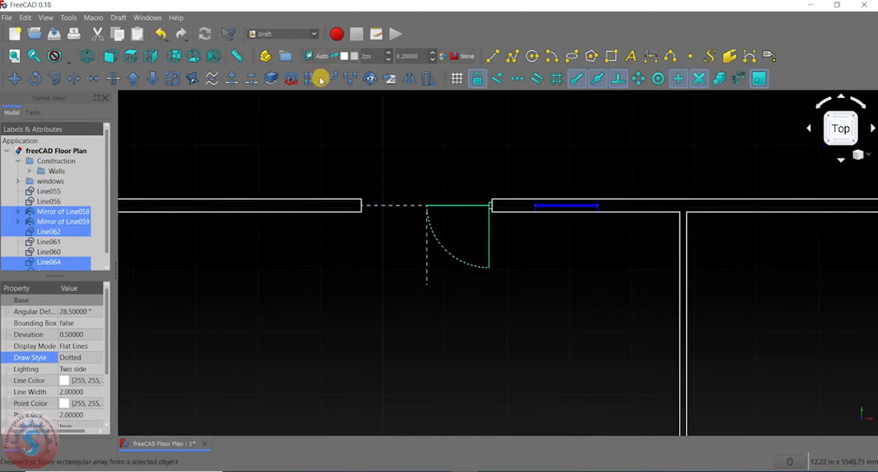
pyautogui.click(409, 78)
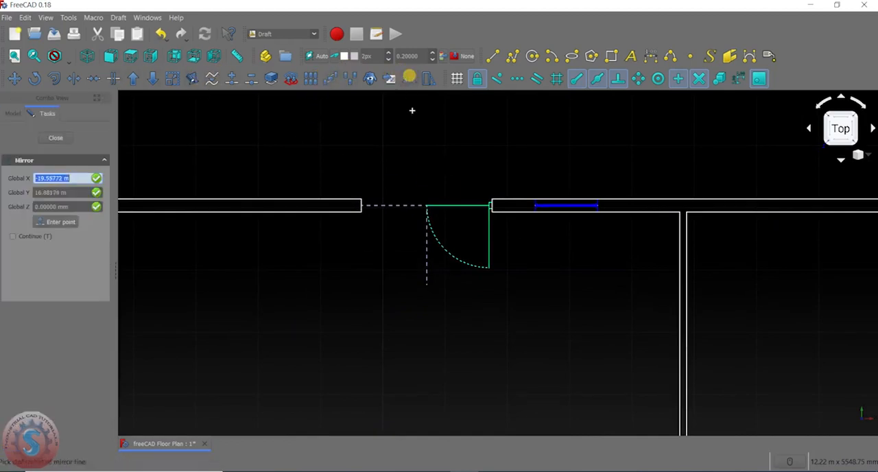
pyautogui.scroll(3, 429, 206)
pyautogui.click(413, 205)
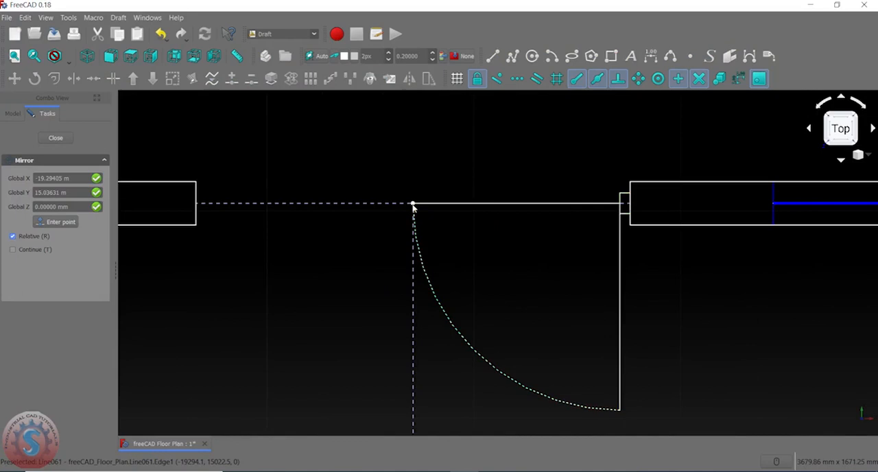
pyautogui.scroll(-5, 412, 205)
pyautogui.scroll(4, 413, 283)
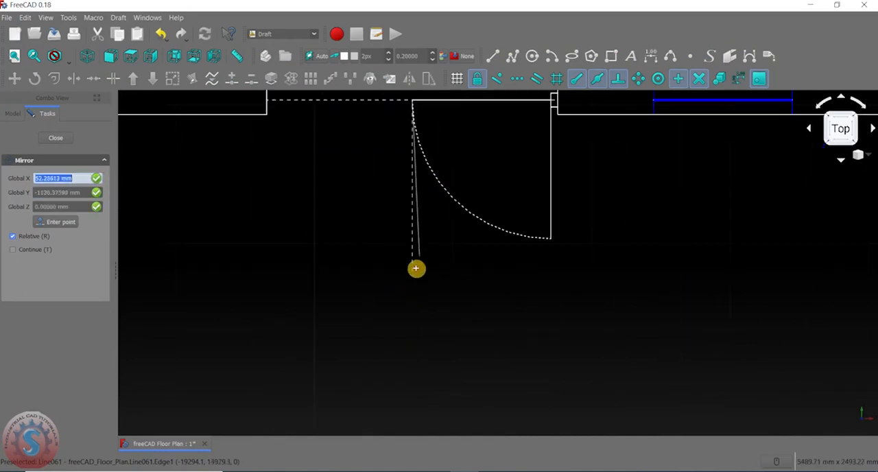
pyautogui.click(413, 282)
pyautogui.scroll(-5, 429, 251)
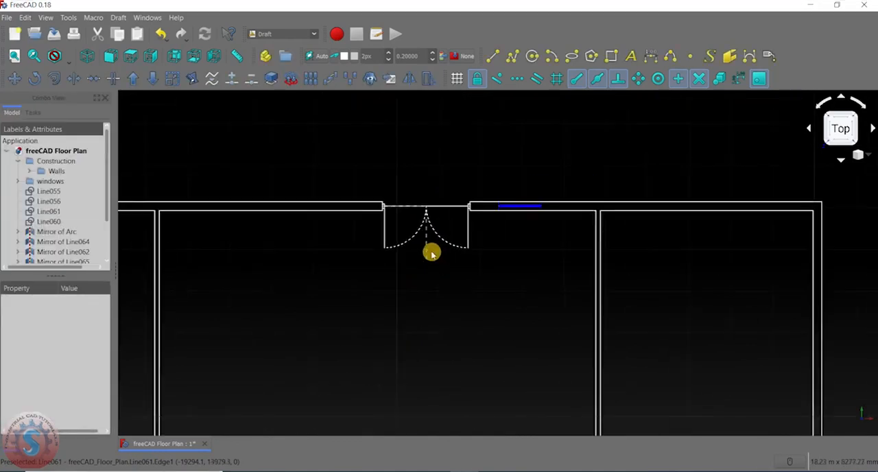
# - Delete the dashed horizontal line and the dashed vertical centre line from the double door's opening
pyautogui.scroll(8, 439, 200)
pyautogui.click(387, 164)
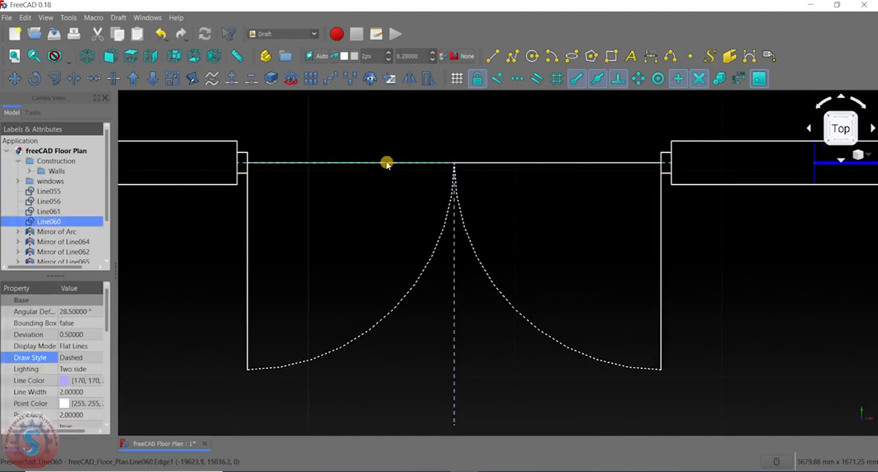
pyautogui.press('Delete')
pyautogui.click(456, 226)
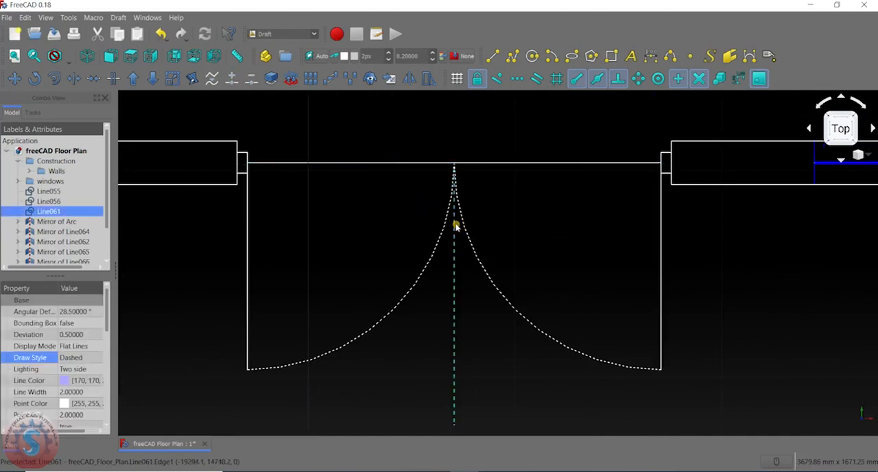
pyautogui.scroll(-5, 453, 235)
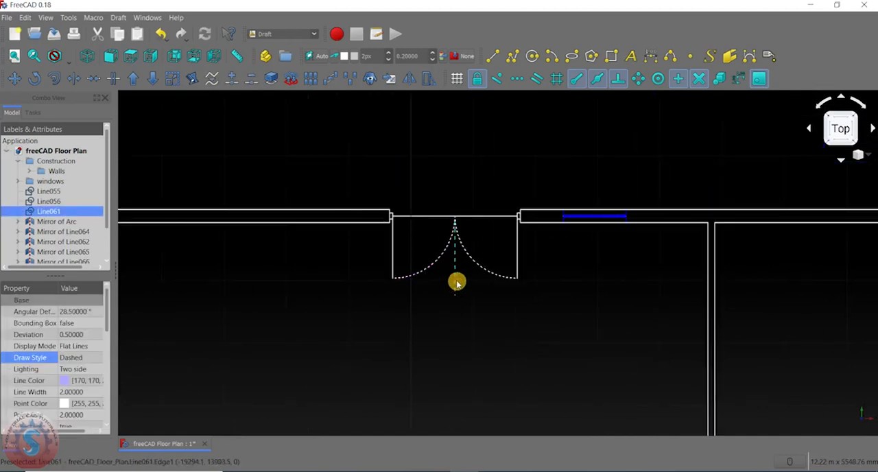
pyautogui.press('Delete')
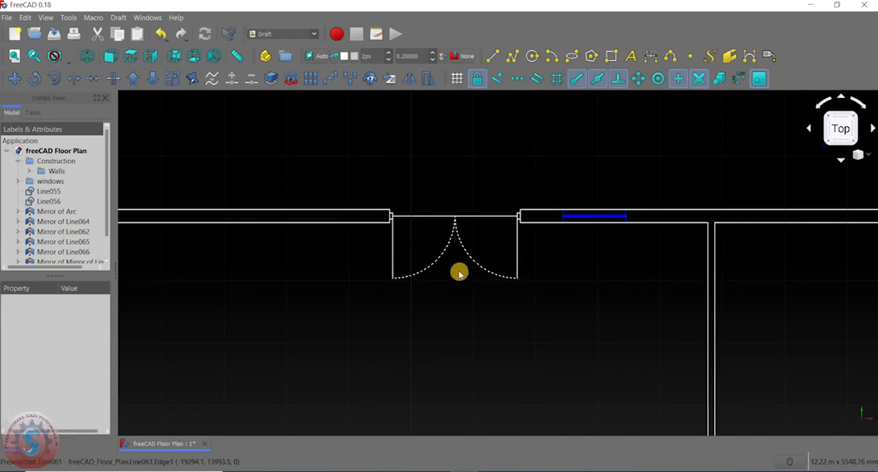
# - Delete the two solid horizontal lines that span the double door's opening between the jambs
pyautogui.scroll(-5, 458, 271)
pyautogui.scroll(7, 456, 265)
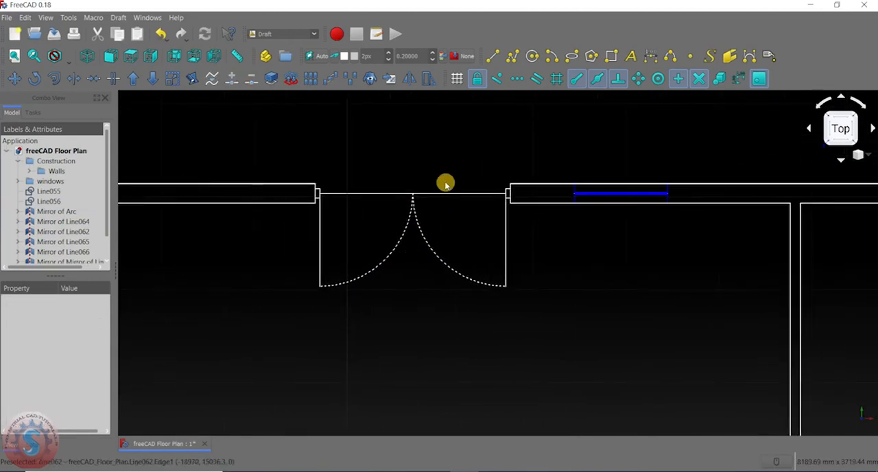
pyautogui.scroll(2, 445, 184)
pyautogui.click(334, 209)
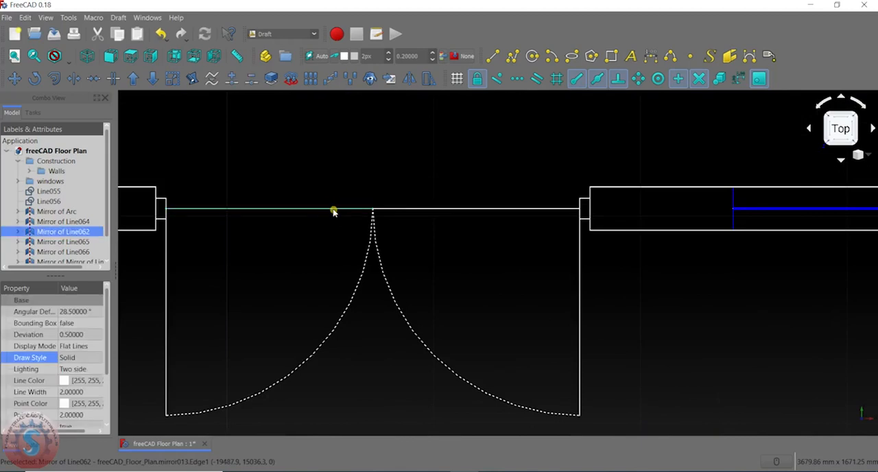
pyautogui.click(417, 213)
pyautogui.click(432, 209)
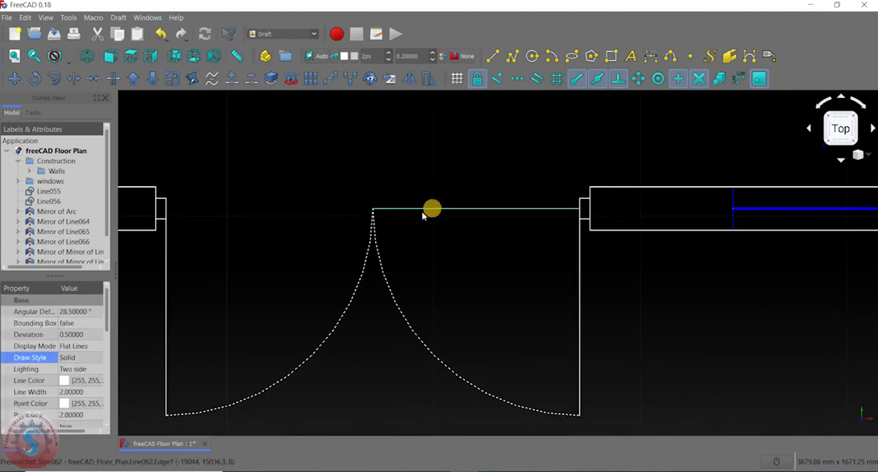
pyautogui.click(432, 214)
# - Examine the double door and the rest of the floor plan for the remaining interior door openings
pyautogui.scroll(-5, 453, 225)
pyautogui.scroll(3, 449, 267)
pyautogui.scroll(-3, 450, 270)
pyautogui.scroll(10, 460, 210)
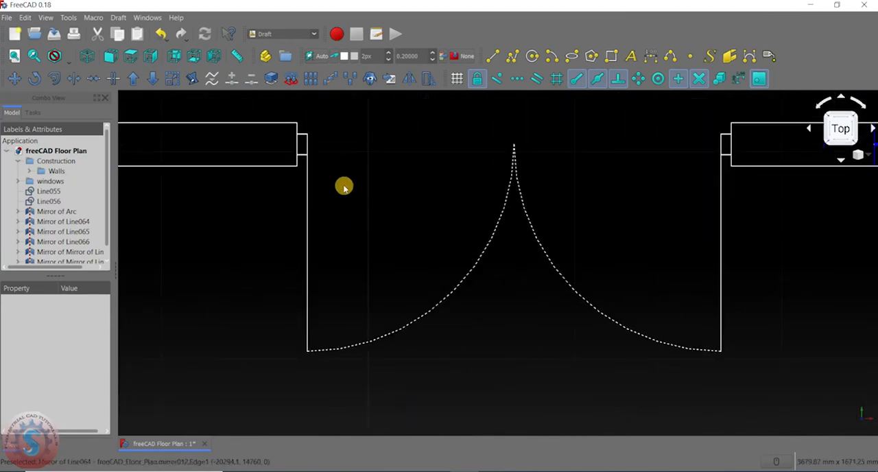
pyautogui.scroll(-5, 345, 194)
pyautogui.scroll(3, 352, 206)
pyautogui.scroll(-3, 353, 210)
pyautogui.moveTo(353, 208); pyautogui.dragTo(425, 182, button='middle')
pyautogui.scroll(-4, 415, 217)
pyautogui.scroll(2, 433, 280)
pyautogui.moveTo(433, 280); pyautogui.dragTo(442, 200, button='middle')
pyautogui.scroll(4, 383, 304)
pyautogui.scroll(-4, 382, 304)
pyautogui.scroll(3, 398, 198)
pyautogui.scroll(-3, 391, 251)
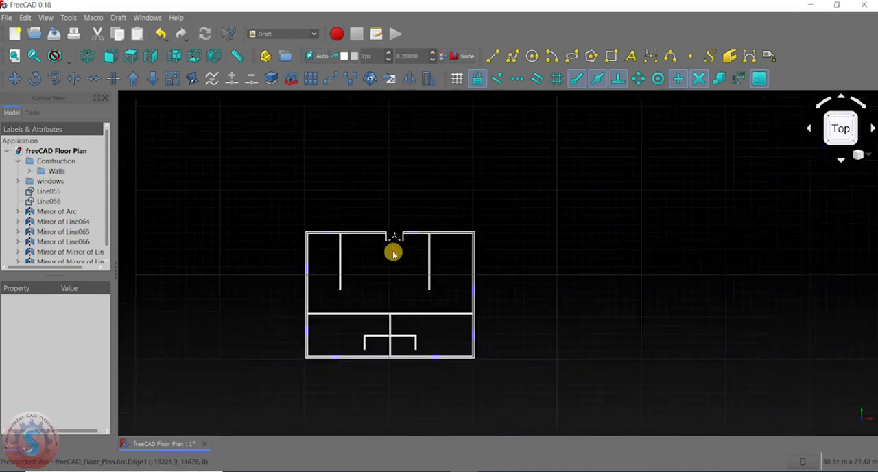
pyautogui.moveTo(398, 290); pyautogui.dragTo(400, 250, button='middle')
pyautogui.scroll(6, 399, 205)
pyautogui.moveTo(398, 206); pyautogui.dragTo(490, 247, button='middle')
pyautogui.scroll(-4, 414, 226)
pyautogui.scroll(-2, 410, 276)
pyautogui.scroll(4, 405, 257)
pyautogui.scroll(-3, 400, 240)
pyautogui.scroll(5, 388, 254)
pyautogui.scroll(-5, 370, 256)
pyautogui.scroll(6, 376, 233)
pyautogui.scroll(-3, 379, 227)
# - Draw a vertical line about 813 mm long from the midpoint of the lower-left partition's free end to the lower exterior wall's inner face
pyautogui.moveTo(378, 231); pyautogui.dragTo(415, 170, button='middle')
pyautogui.scroll(10, 361, 325)
pyautogui.scroll(-3, 358, 274)
pyautogui.click(494, 56)
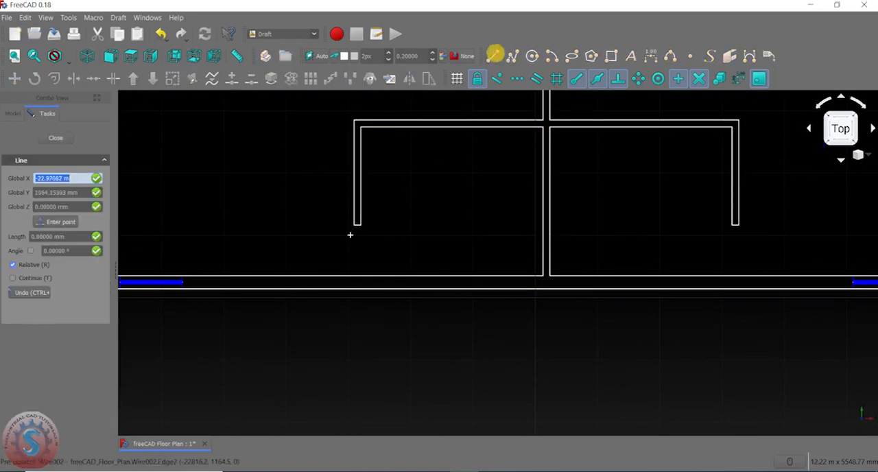
pyautogui.scroll(2, 354, 230)
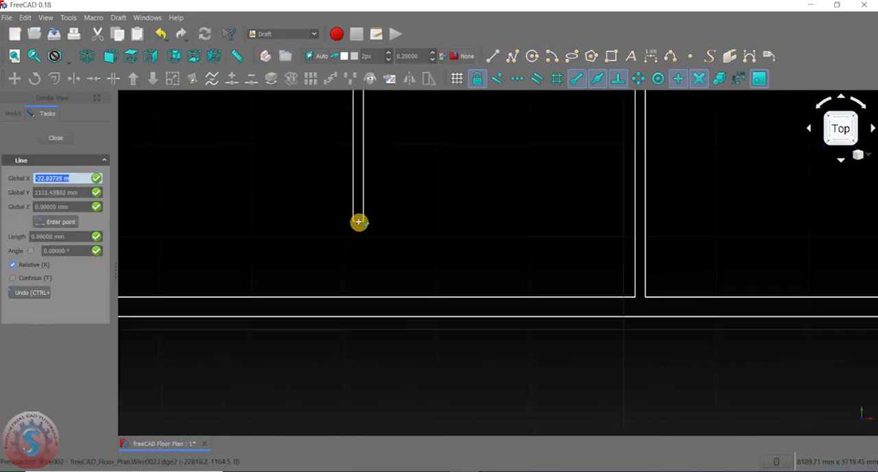
pyautogui.click(358, 297)
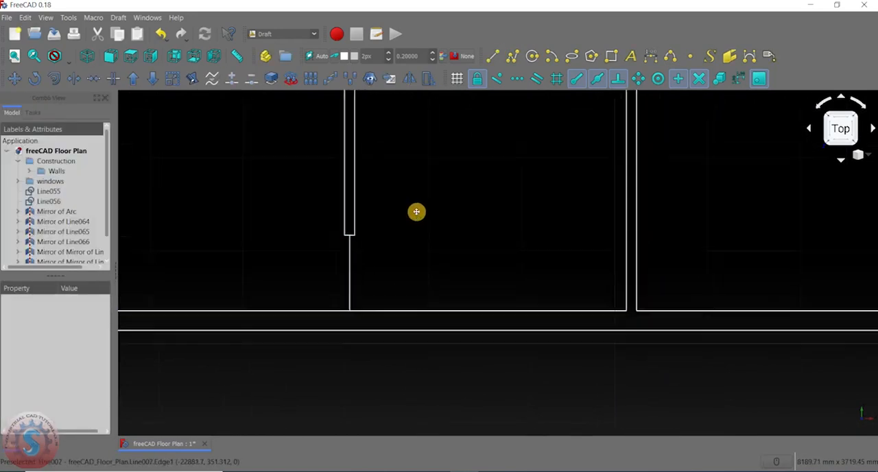
# - Draw a slanted door leaf line about 750 mm long from the partition end's midpoint down into the small room
pyautogui.click(496, 57)
pyautogui.scroll(4, 346, 206)
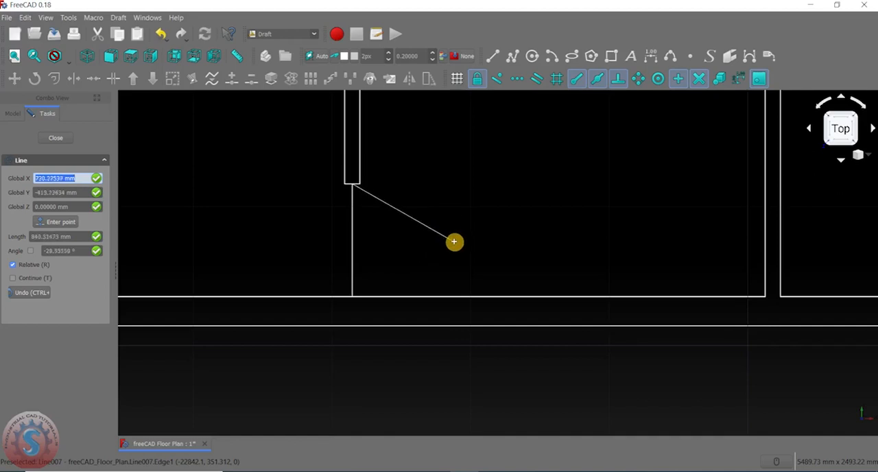
pyautogui.click(445, 234)
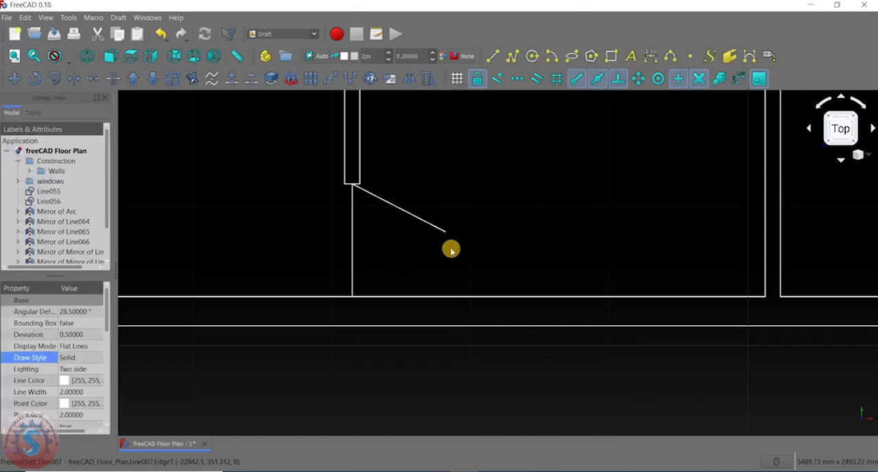
# - Draw a door-swing arc centred on the partition end's midpoint, from the vertical line to the slanted leaf's free end
pyautogui.click(532, 61)
pyautogui.click(556, 57)
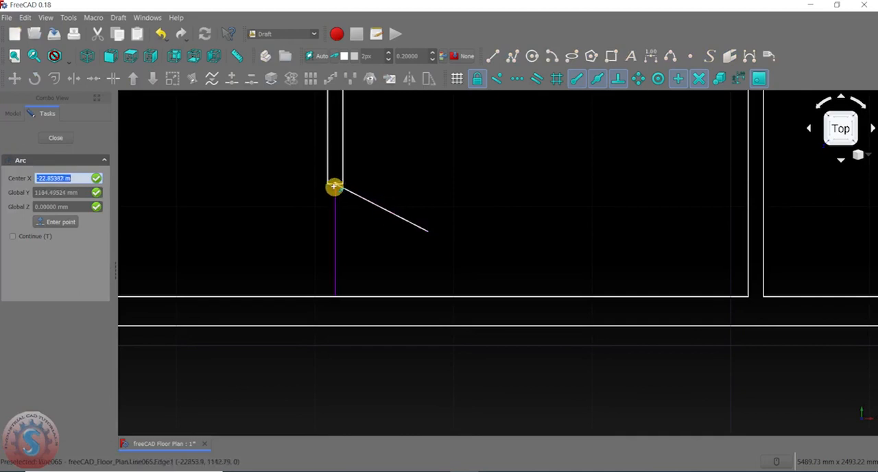
pyautogui.click(337, 186)
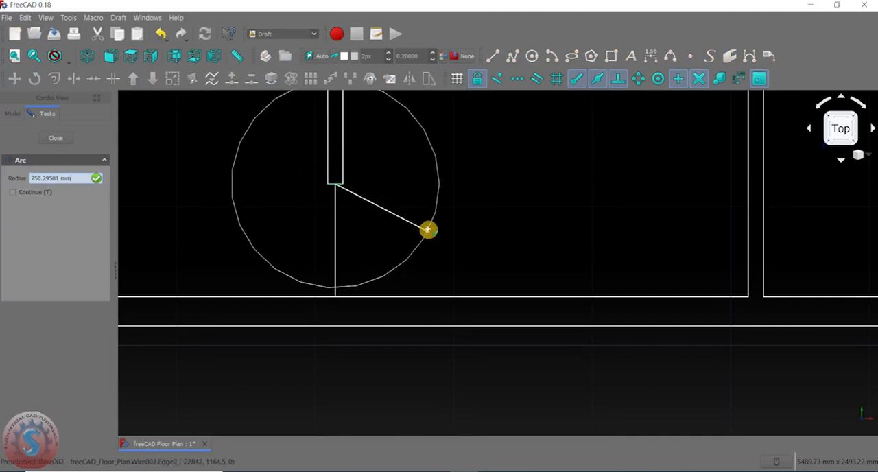
pyautogui.scroll(3, 341, 292)
pyautogui.click(330, 303)
pyautogui.click(538, 157)
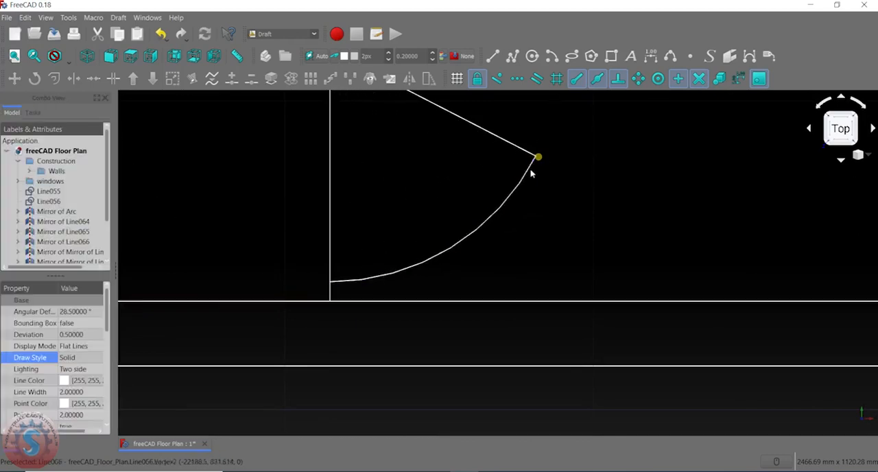
pyautogui.scroll(-5, 387, 267)
pyautogui.scroll(4, 386, 269)
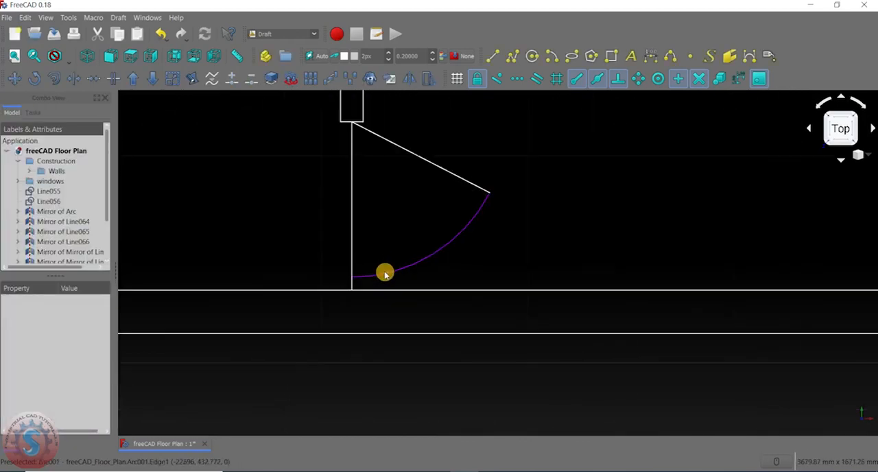
# - Move the door-swing arc down from its lower end to the vertical line's lower end on the exterior wall
pyautogui.click(385, 274)
pyautogui.click(477, 213)
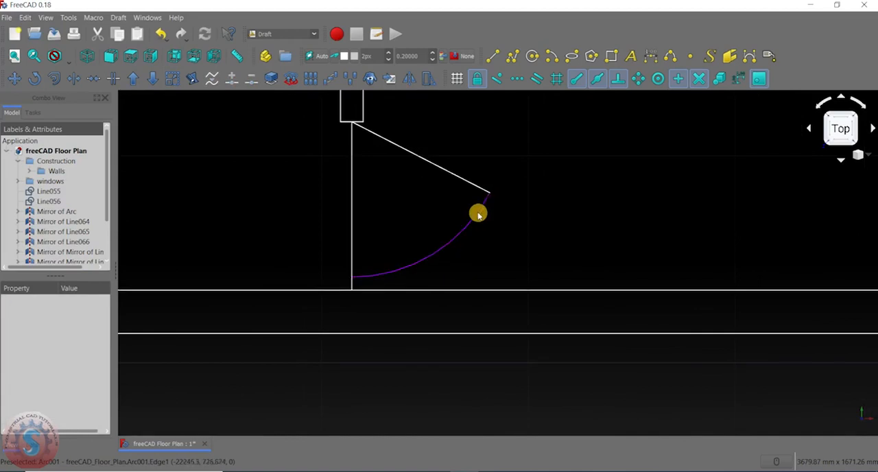
pyautogui.click(478, 214)
pyautogui.moveTo(473, 236); pyautogui.dragTo(454, 213, button='middle')
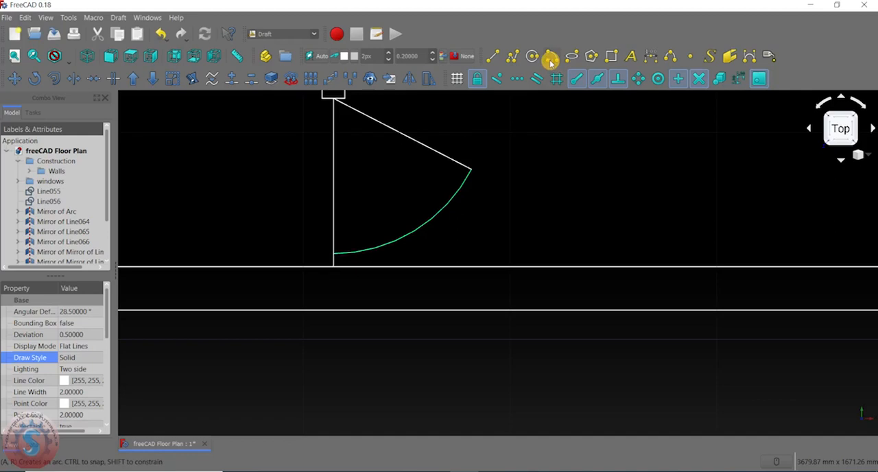
pyautogui.click(15, 79)
pyautogui.scroll(2, 322, 247)
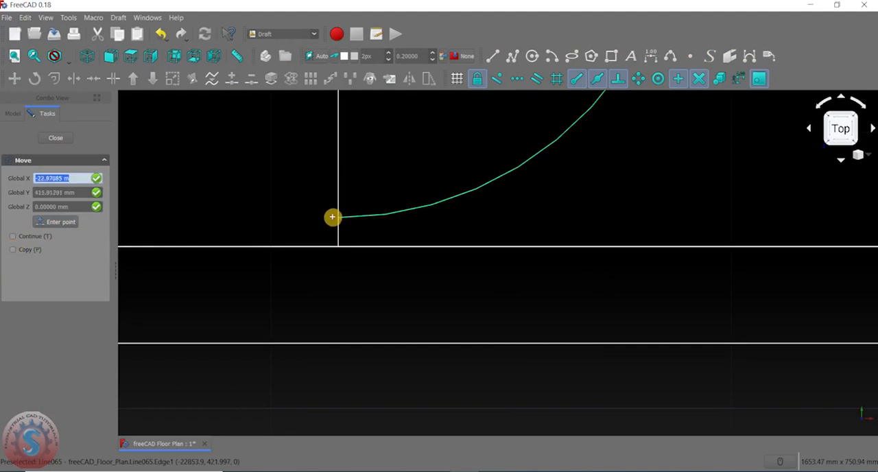
pyautogui.doubleClick(338, 218)
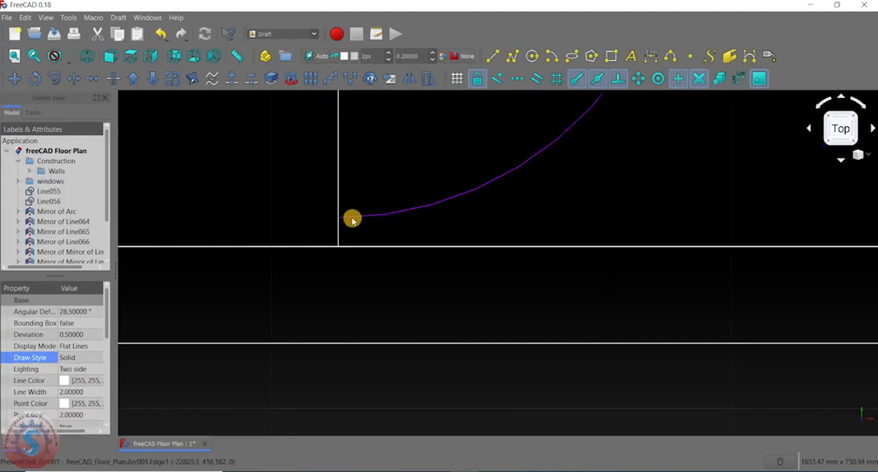
pyautogui.click(14, 78)
pyautogui.click(339, 216)
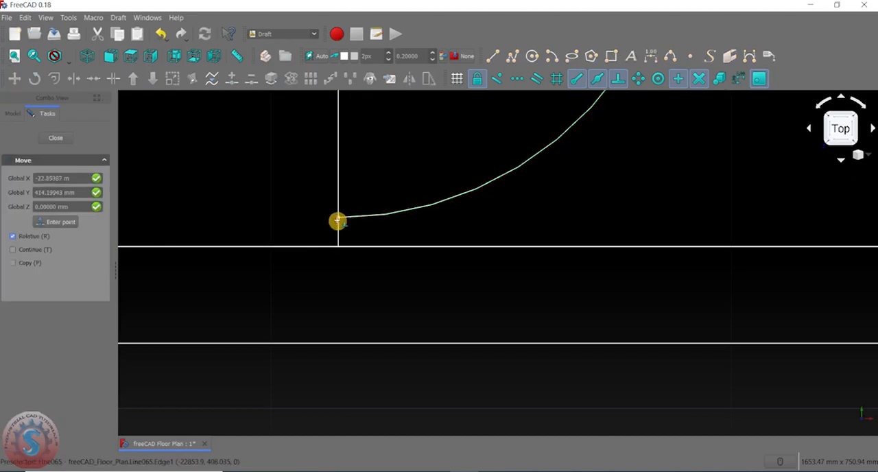
pyautogui.click(338, 248)
# - Delete the slanted leaf line and redraw it from the partition end's midpoint to the moved arc's upper end
pyautogui.scroll(-3, 441, 222)
pyautogui.scroll(3, 473, 186)
pyautogui.click(502, 173)
pyautogui.moveTo(505, 194); pyautogui.dragTo(433, 273, button='middle')
pyautogui.press('Delete')
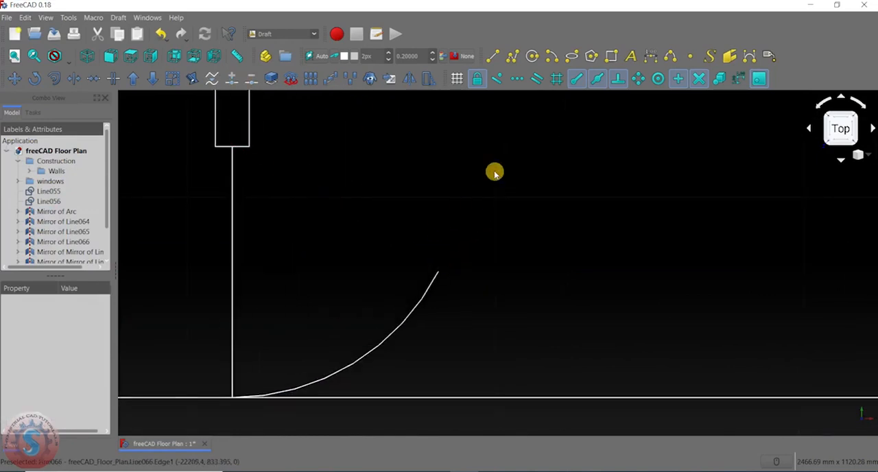
pyautogui.click(495, 55)
pyautogui.click(234, 147)
pyautogui.click(439, 272)
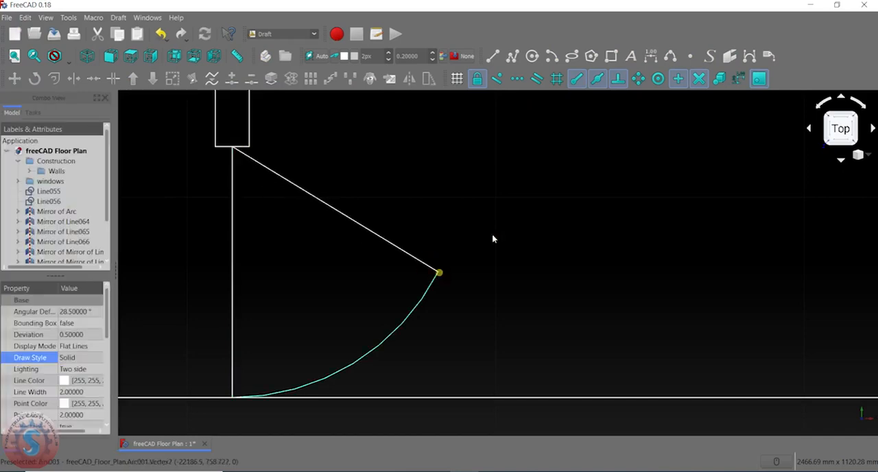
# - Set the draw style of the small room's door-swing arc to Dotted and clear the selection
pyautogui.scroll(-10, 435, 235)
pyautogui.scroll(5, 407, 253)
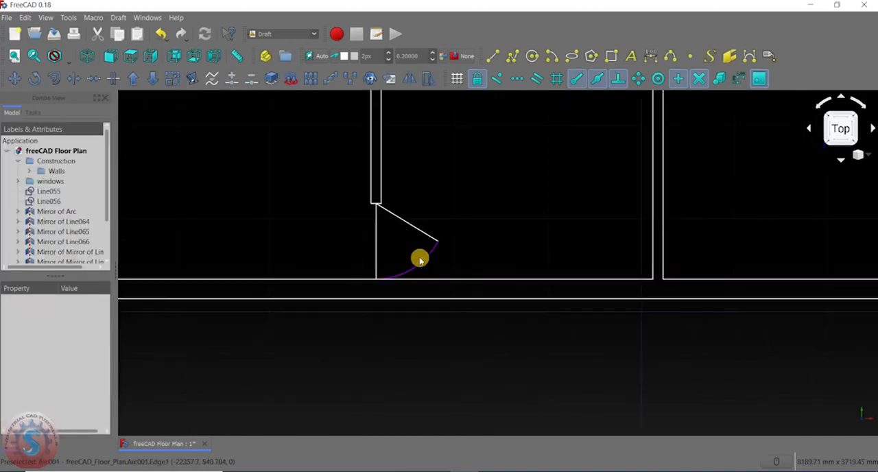
pyautogui.click(419, 256)
pyautogui.click(27, 358)
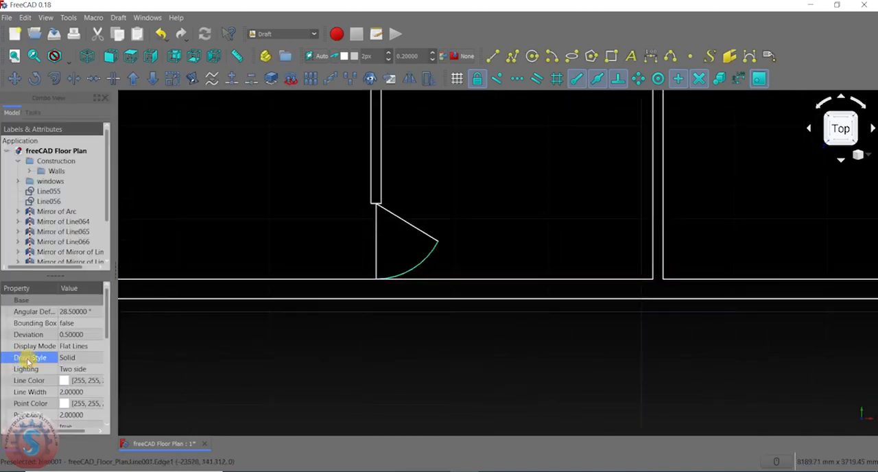
pyautogui.click(86, 362)
pyautogui.click(73, 388)
pyautogui.click(218, 179)
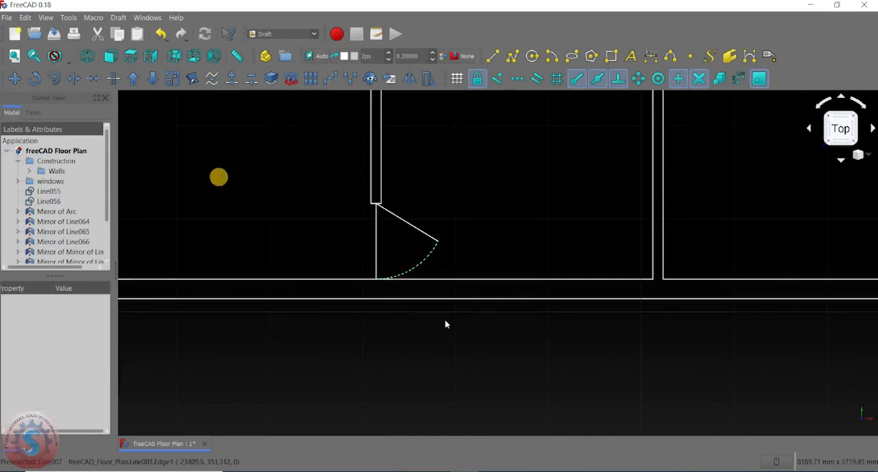
# - Examine the two small lower rooms and the matching door opening on the other side of the dividing wall
pyautogui.scroll(-5, 445, 320)
pyautogui.scroll(6, 444, 302)
pyautogui.scroll(-2, 446, 265)
pyautogui.moveTo(444, 266); pyautogui.dragTo(210, 317, button='middle')
pyautogui.moveTo(267, 332); pyautogui.dragTo(364, 249, button='middle')
pyautogui.scroll(4, 280, 267)
pyautogui.scroll(-6, 315, 249)
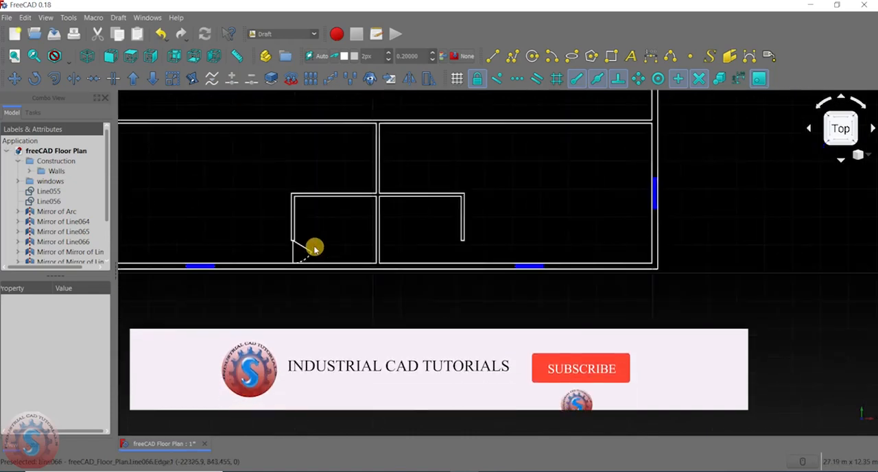
pyautogui.scroll(4, 364, 259)
pyautogui.scroll(-6, 480, 206)
pyautogui.scroll(-5, 455, 233)
pyautogui.scroll(7, 448, 235)
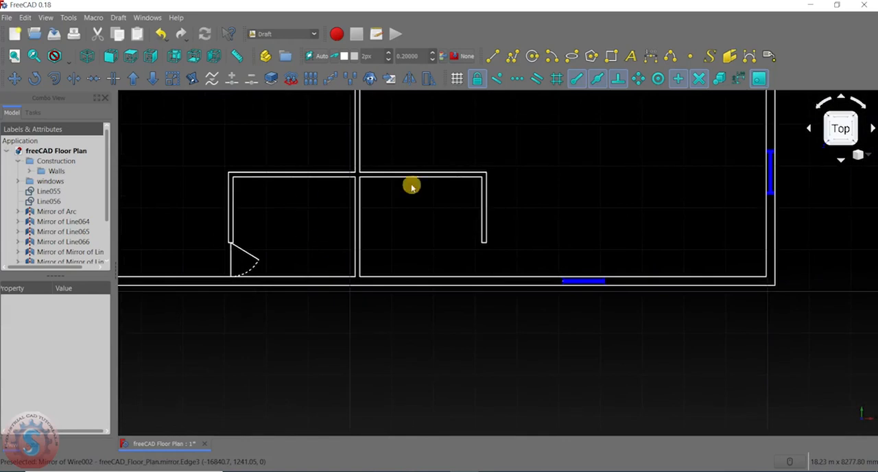
# - Mirror the small room's dotted arc, slanted leaf and vertical line about the left face of the central dividing wall
pyautogui.moveTo(258, 260); pyautogui.dragTo(355, 230, button='middle')
pyautogui.scroll(3, 412, 217)
pyautogui.moveTo(313, 253); pyautogui.dragTo(318, 288, button='middle')
pyautogui.click(296, 277)
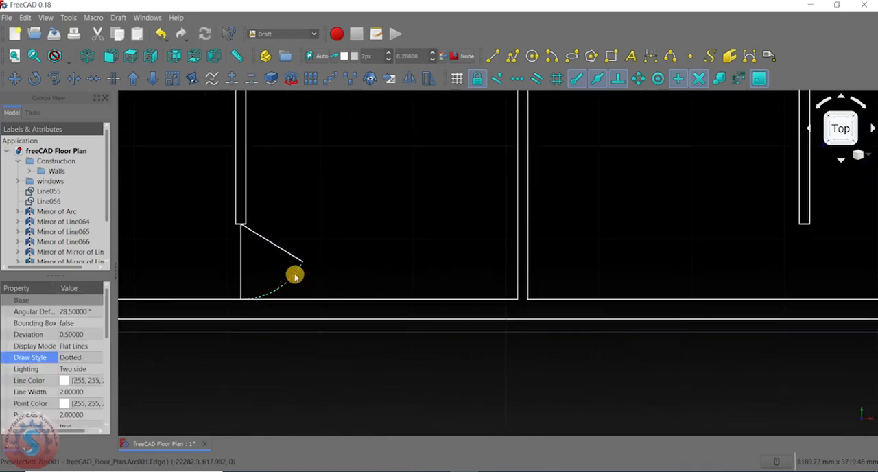
pyautogui.scroll(-3, 259, 273)
pyautogui.scroll(4, 339, 251)
pyautogui.scroll(-2, 327, 247)
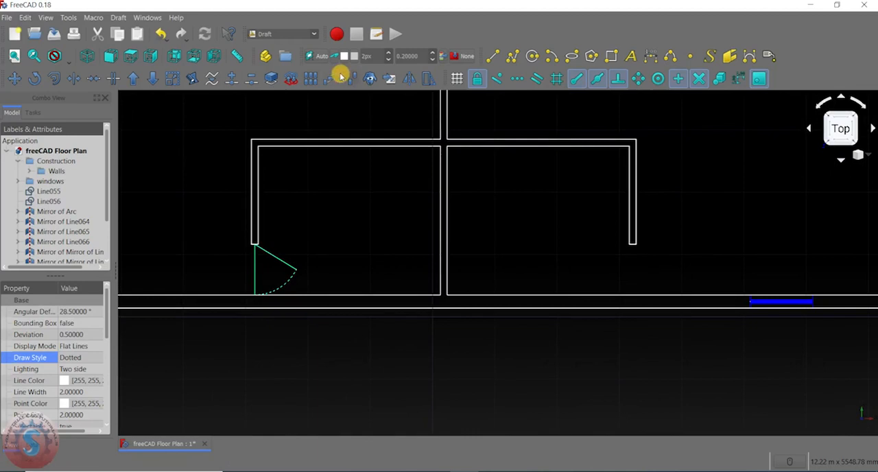
pyautogui.click(409, 78)
pyautogui.scroll(4, 454, 309)
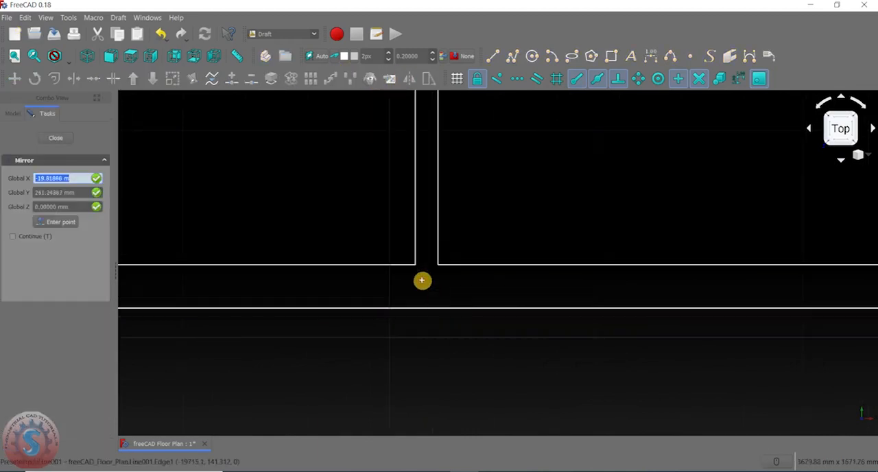
pyautogui.click(416, 265)
pyautogui.scroll(-5, 411, 206)
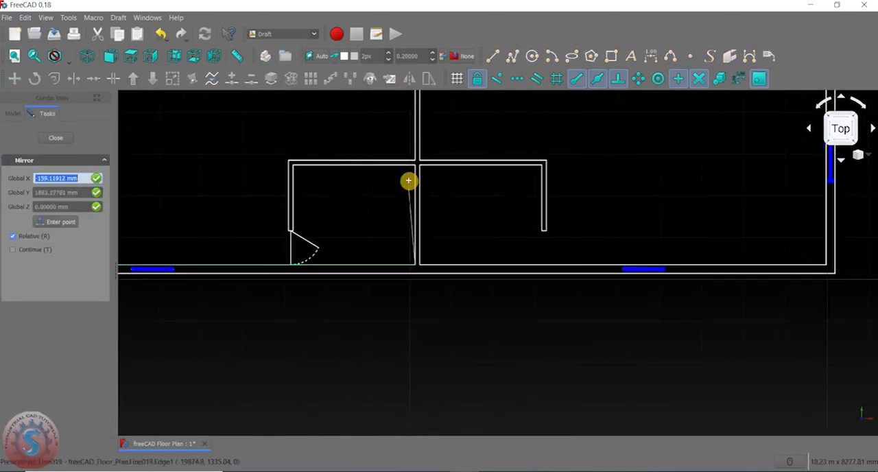
pyautogui.scroll(3, 415, 172)
pyautogui.press('shift')
pyautogui.click(419, 158)
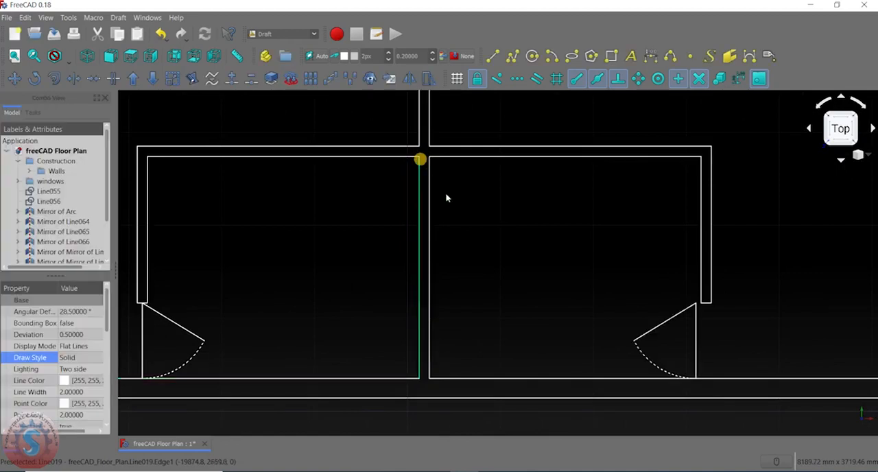
# - Move the mirrored door's arc, slanted leaf and vertical line from the hinge corner to the midpoint of the right partition's end
pyautogui.scroll(-3, 396, 216)
pyautogui.scroll(4, 475, 247)
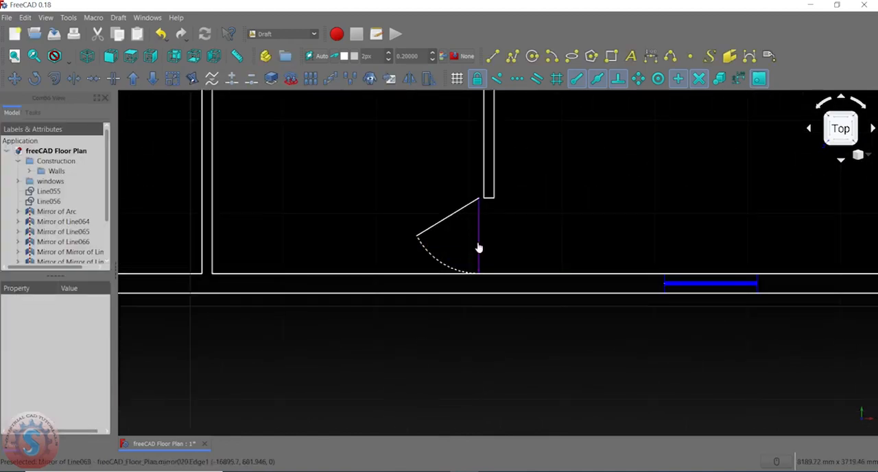
pyautogui.click(479, 248)
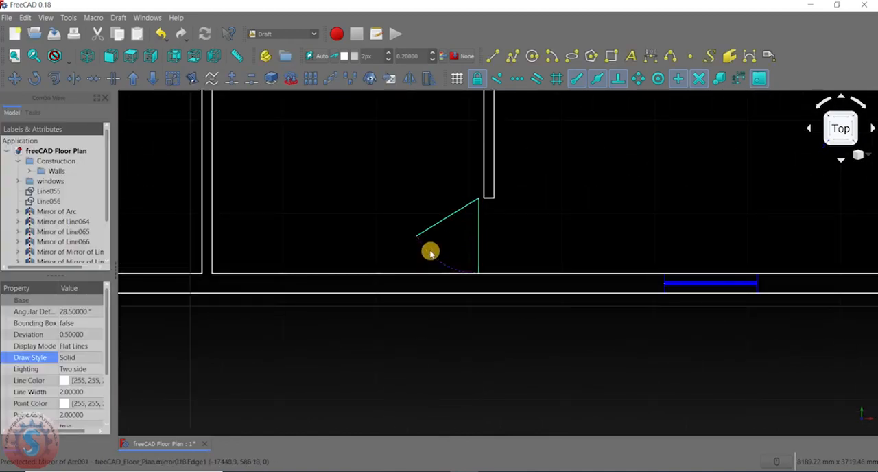
pyautogui.scroll(-3, 437, 260)
pyautogui.scroll(3, 353, 245)
pyautogui.scroll(-3, 430, 235)
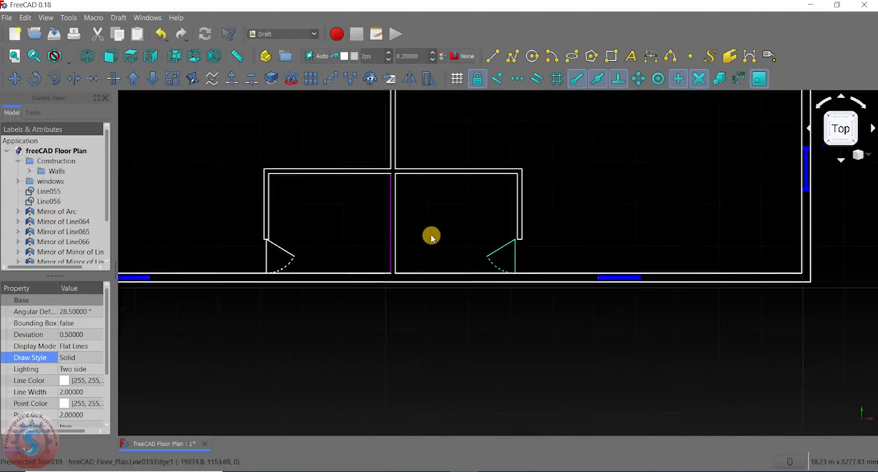
pyautogui.click(12, 77)
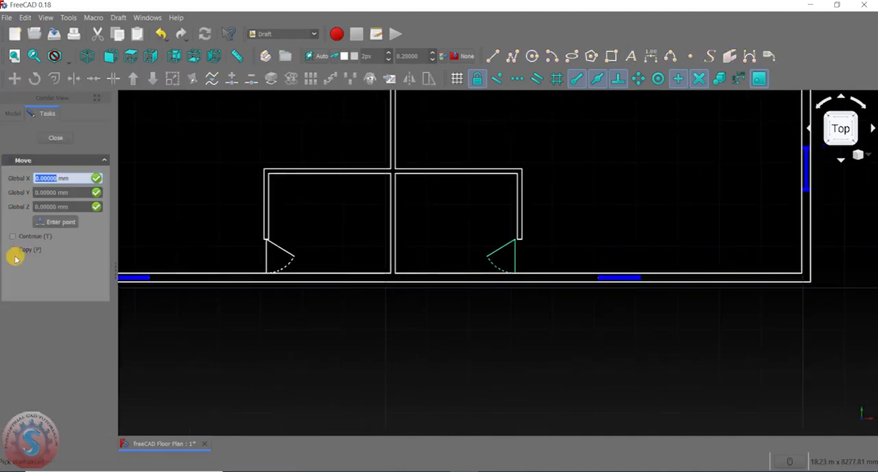
pyautogui.scroll(4, 513, 237)
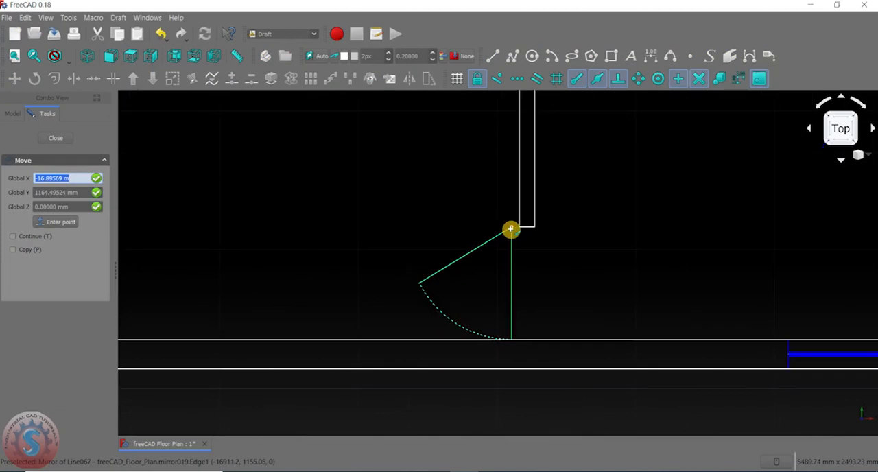
pyautogui.click(511, 229)
pyautogui.scroll(5, 524, 228)
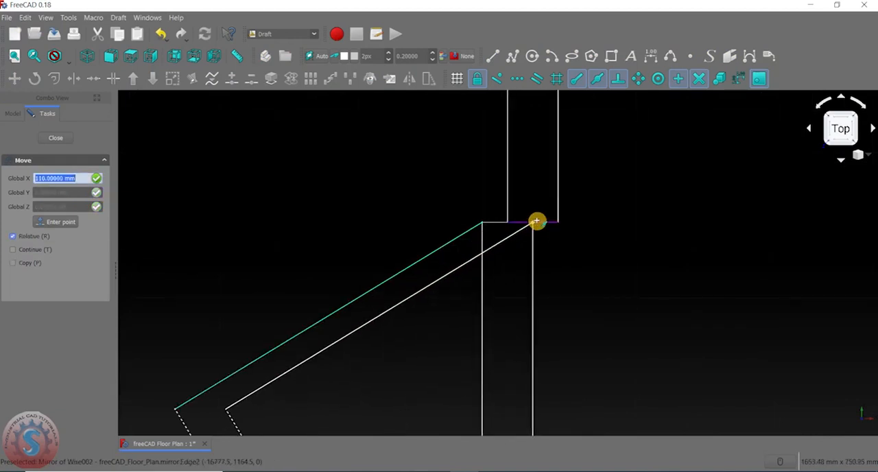
pyautogui.click(538, 222)
pyautogui.scroll(-8, 448, 217)
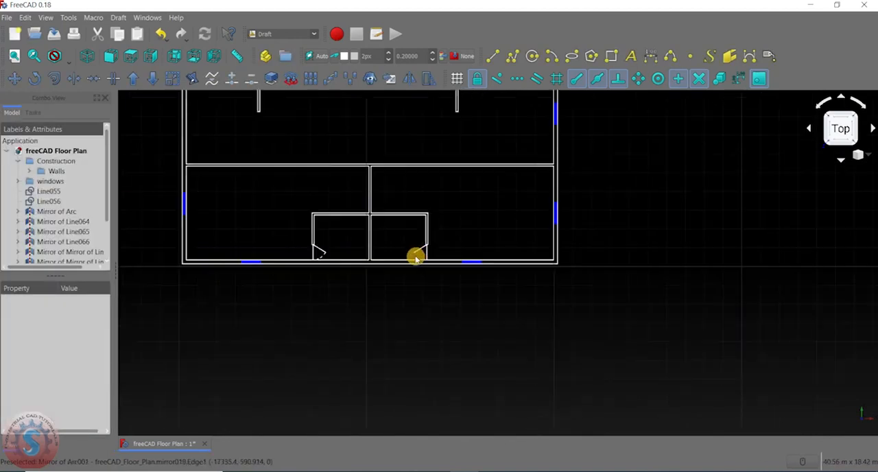
# - Examine the single doors of the two small lower rooms and how they meet their partition ends
pyautogui.scroll(8, 400, 264)
pyautogui.scroll(-8, 314, 259)
pyautogui.scroll(4, 317, 253)
pyautogui.moveTo(343, 238); pyautogui.dragTo(327, 290, button='middle')
pyautogui.scroll(-6, 341, 258)
pyautogui.scroll(6, 336, 270)
pyautogui.scroll(4, 337, 270)
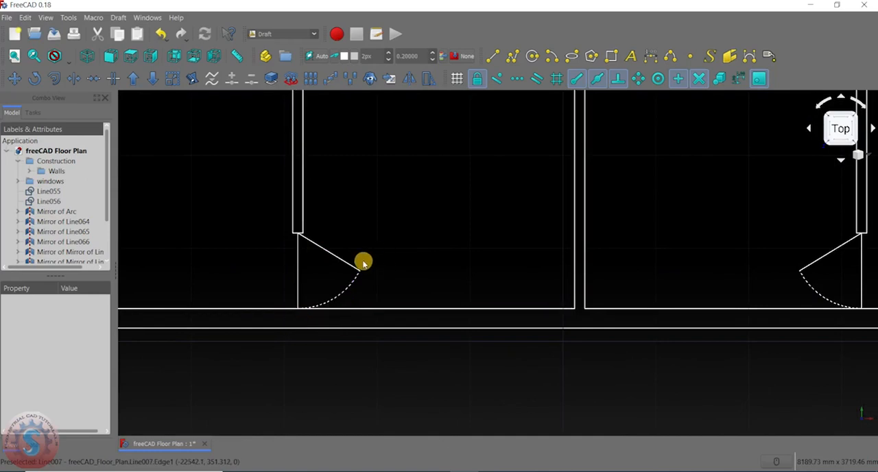
pyautogui.scroll(-5, 343, 292)
pyautogui.scroll(3, 355, 293)
pyautogui.scroll(-4, 364, 270)
pyautogui.scroll(4, 388, 244)
pyautogui.scroll(-4, 388, 244)
pyautogui.scroll(4, 383, 251)
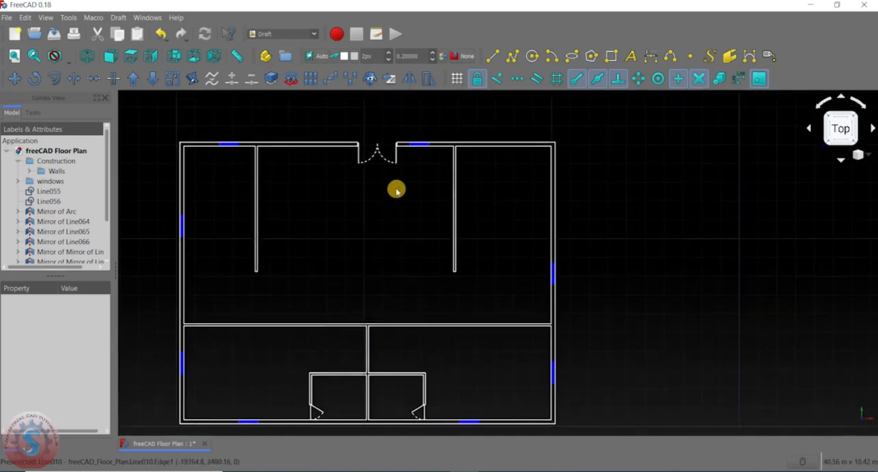
# - Examine the long horizontal interior wall and its junction with the central dividing wall, below the upper double door
pyautogui.scroll(2, 397, 191)
pyautogui.scroll(-4, 378, 248)
pyautogui.moveTo(377, 248); pyautogui.dragTo(359, 216, button='middle')
pyautogui.moveTo(479, 282); pyautogui.dragTo(313, 222, button='middle')
pyautogui.scroll(4, 401, 111)
pyautogui.moveTo(366, 254); pyautogui.dragTo(403, 110, button='middle')
pyautogui.scroll(-2, 398, 115)
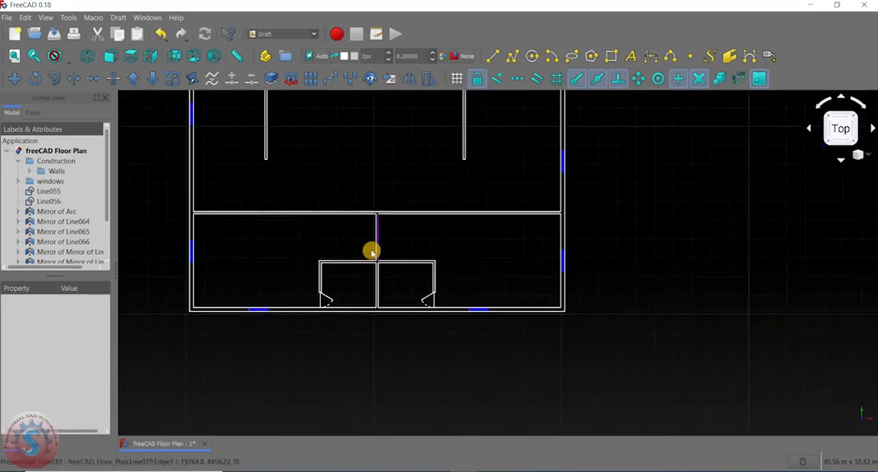
pyautogui.scroll(4, 337, 291)
pyautogui.scroll(-2, 304, 247)
pyautogui.moveTo(369, 129); pyautogui.dragTo(384, 275, button='middle')
pyautogui.scroll(3, 320, 278)
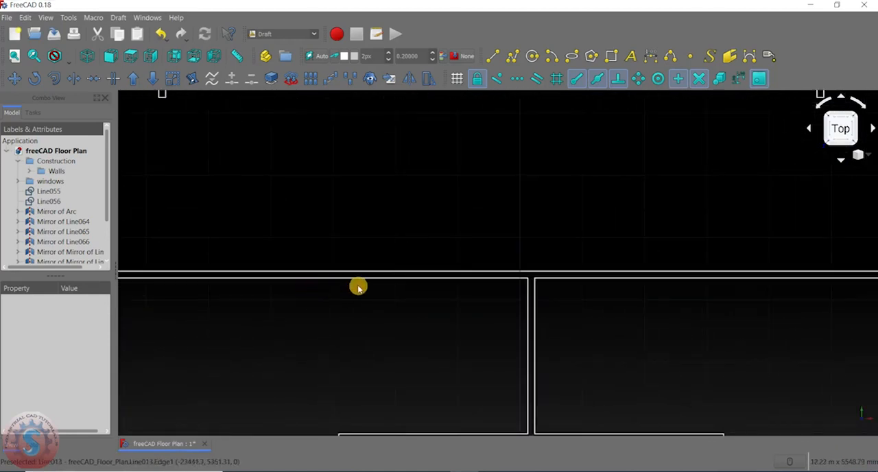
pyautogui.scroll(-5, 361, 277)
pyautogui.scroll(4, 435, 283)
pyautogui.scroll(-2, 417, 141)
pyautogui.moveTo(412, 181); pyautogui.dragTo(402, 299, button='middle')
pyautogui.moveTo(388, 207); pyautogui.dragTo(406, 96, button='middle')
pyautogui.scroll(2, 346, 248)
pyautogui.scroll(-4, 345, 248)
pyautogui.scroll(6, 344, 247)
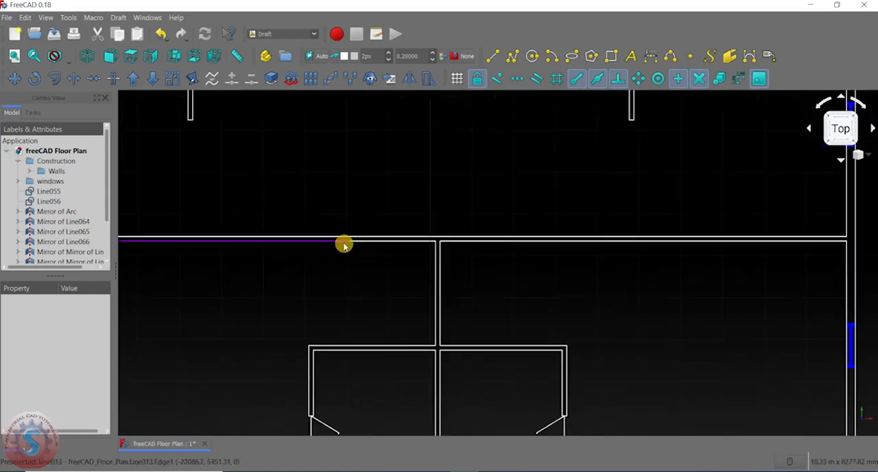
# - Draw a short vertical line across the long horizontal wall at the segment joint left of the central dividing wall
pyautogui.moveTo(345, 245); pyautogui.dragTo(373, 251, button='middle')
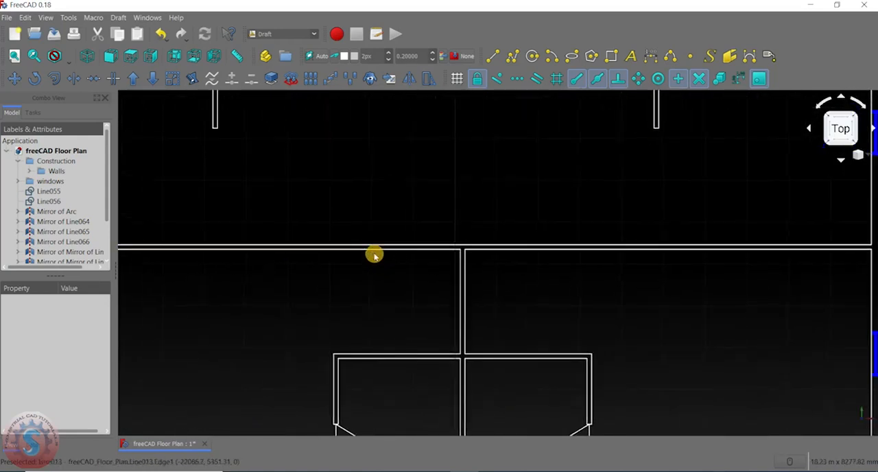
pyautogui.click(492, 56)
pyautogui.scroll(3, 343, 250)
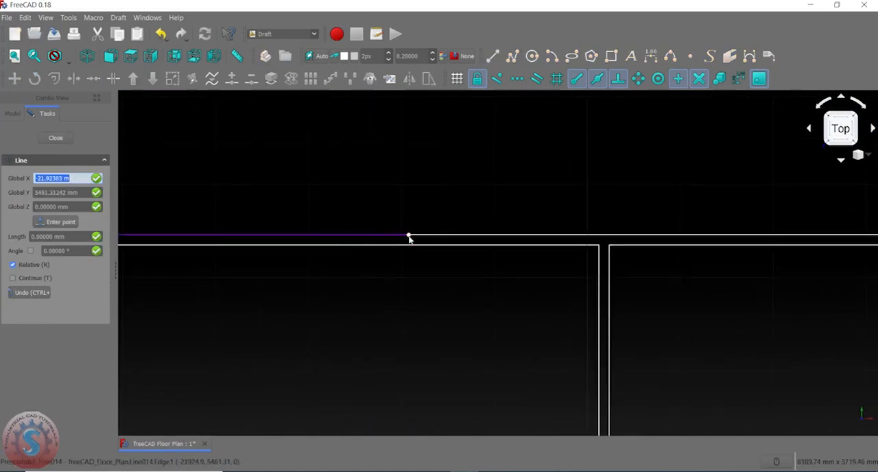
pyautogui.click(409, 236)
pyautogui.press('Return')
pyautogui.scroll(-3, 432, 225)
pyautogui.scroll(3, 534, 252)
pyautogui.scroll(3, 551, 277)
pyautogui.moveTo(551, 276); pyautogui.dragTo(284, 158, button='middle')
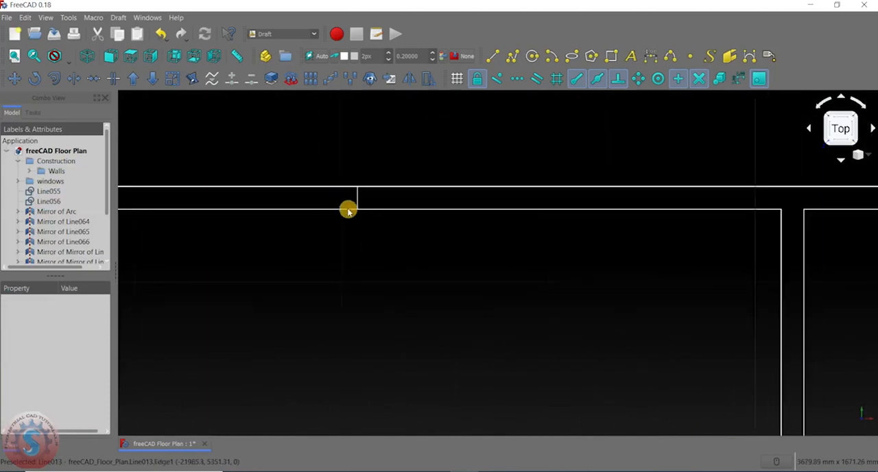
# - Examine the upper double door in relation to the short line across the horizontal wall
pyautogui.scroll(-5, 358, 202)
pyautogui.scroll(5, 384, 227)
pyautogui.scroll(2, 358, 208)
pyautogui.scroll(-4, 369, 235)
pyautogui.moveTo(373, 158); pyautogui.dragTo(366, 362, button='middle')
pyautogui.scroll(4, 406, 184)
pyautogui.scroll(-6, 453, 180)
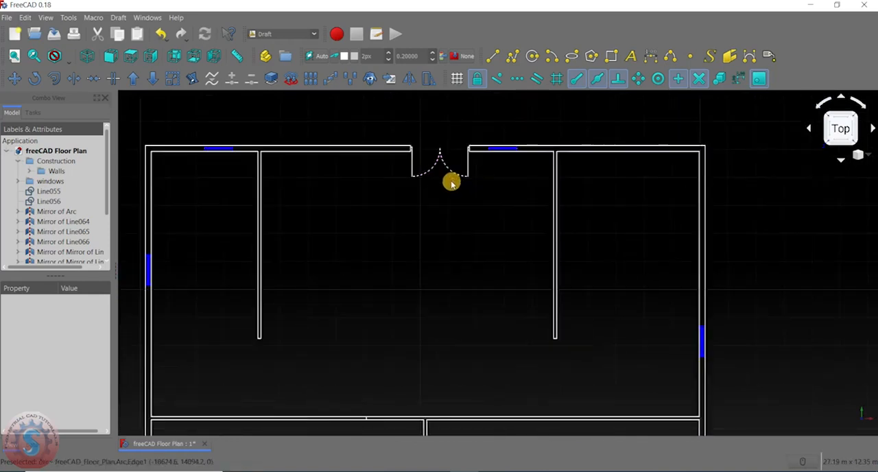
pyautogui.scroll(3, 425, 258)
pyautogui.moveTo(423, 256); pyautogui.dragTo(351, 391, button='middle')
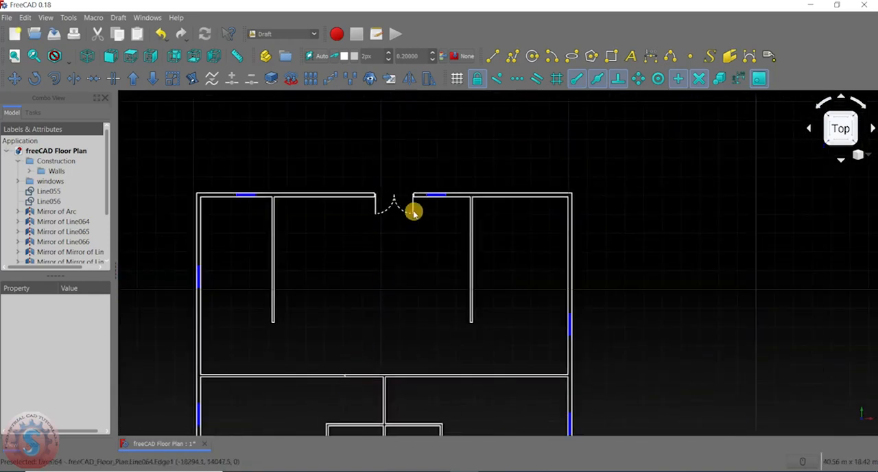
# - Move the short vertical line right along the horizontal wall, closer to the central dividing wall
pyautogui.moveTo(374, 352); pyautogui.dragTo(384, 202, button='middle')
pyautogui.scroll(4, 363, 261)
pyautogui.scroll(2, 343, 231)
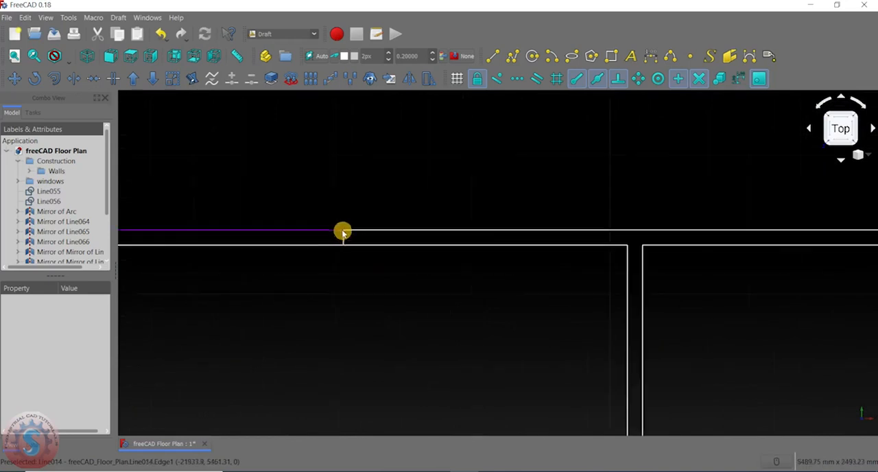
pyautogui.click(356, 243)
pyautogui.scroll(-4, 536, 296)
pyautogui.scroll(2, 542, 285)
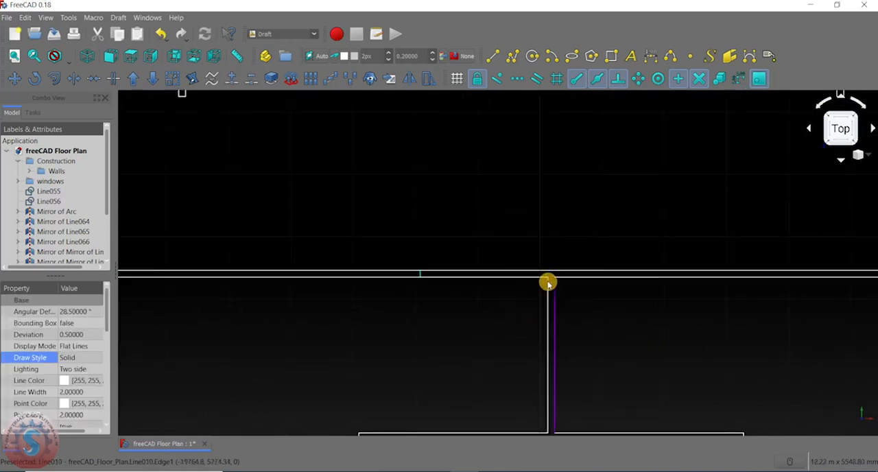
pyautogui.moveTo(521, 288); pyautogui.dragTo(514, 253, button='middle')
pyautogui.click(14, 78)
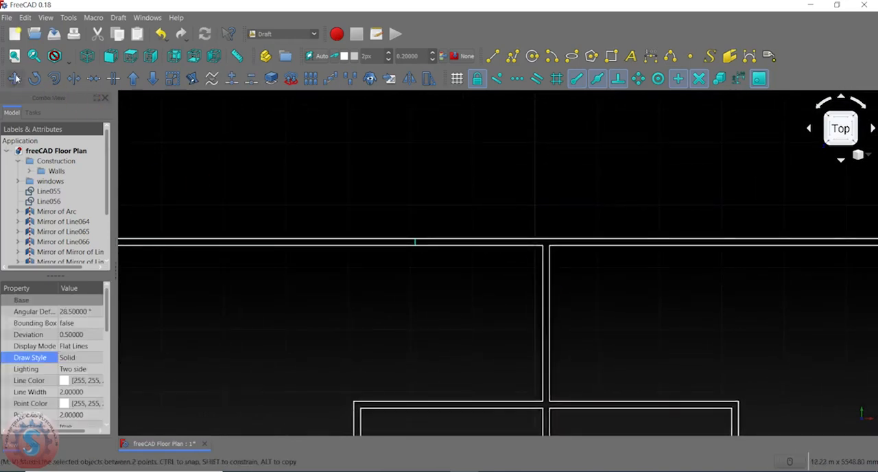
pyautogui.scroll(3, 402, 243)
pyautogui.click(473, 222)
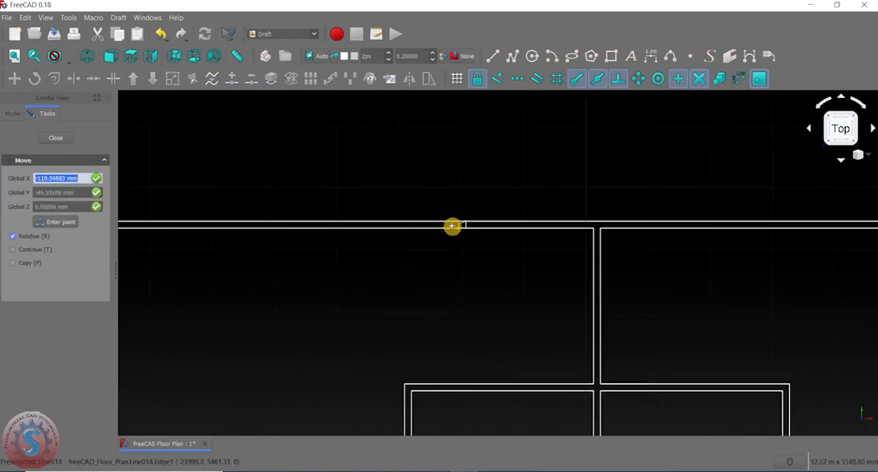
pyautogui.click(539, 225)
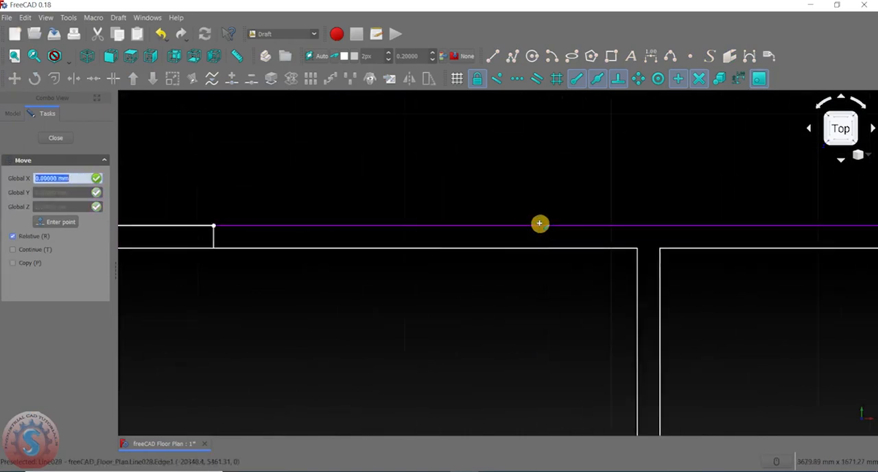
pyautogui.scroll(2, 536, 227)
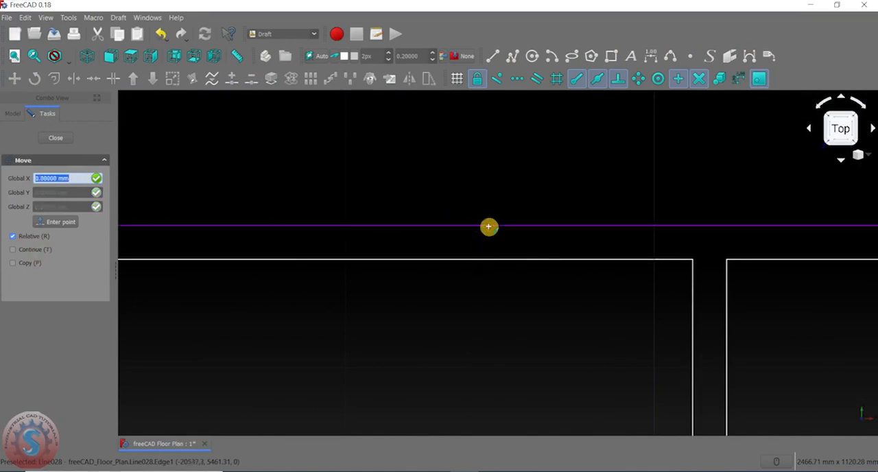
pyautogui.click(477, 234)
pyautogui.scroll(-2, 449, 270)
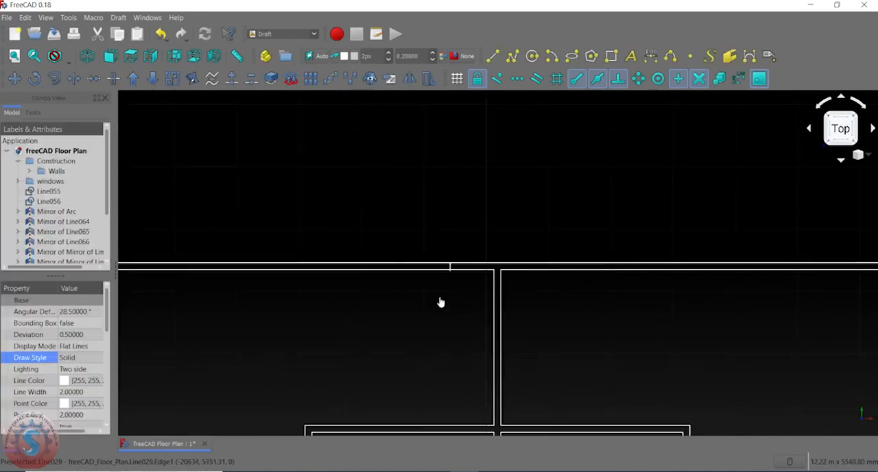
# - Move the short vertical line up about 16.6 mm so its upper end meets the horizontal wall's upper line, and clear the selection
pyautogui.scroll(2, 444, 258)
pyautogui.click(441, 206)
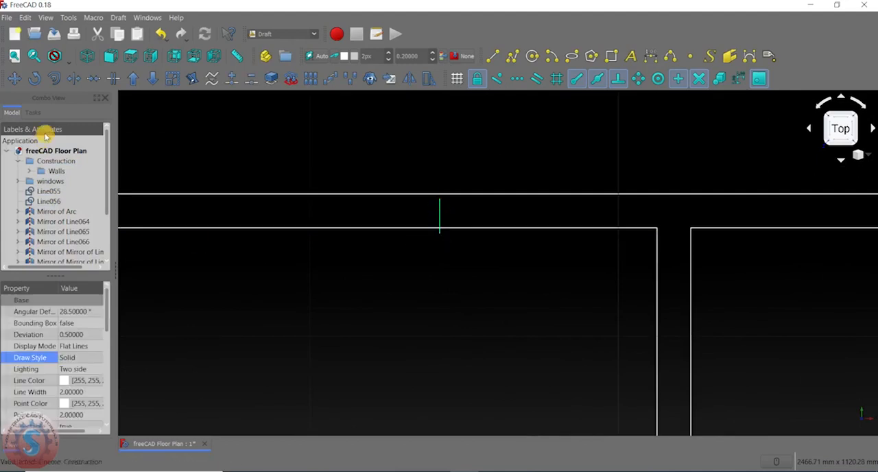
pyautogui.click(20, 78)
pyautogui.scroll(3, 496, 198)
pyautogui.click(369, 197)
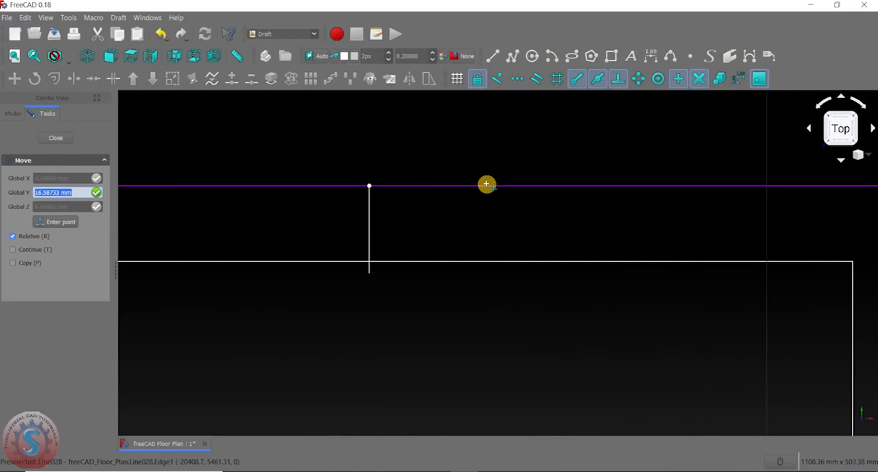
pyautogui.scroll(3, 467, 187)
pyautogui.press('y')
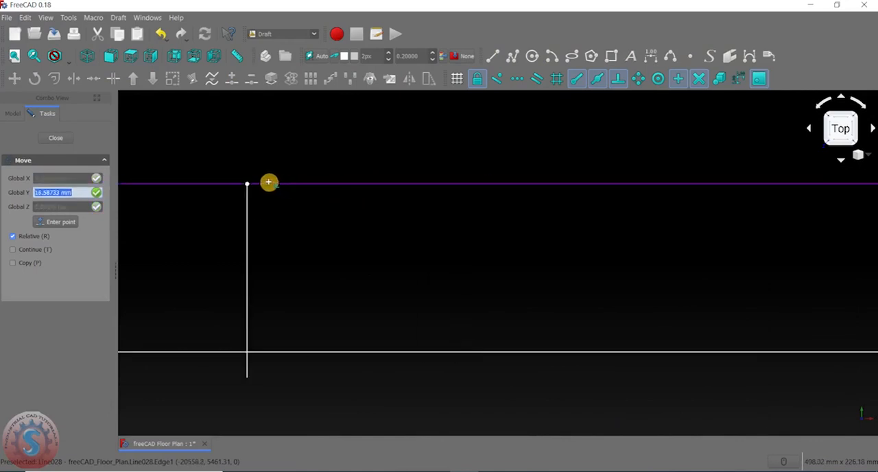
pyautogui.click(249, 184)
pyautogui.click(432, 265)
pyautogui.scroll(-10, 431, 274)
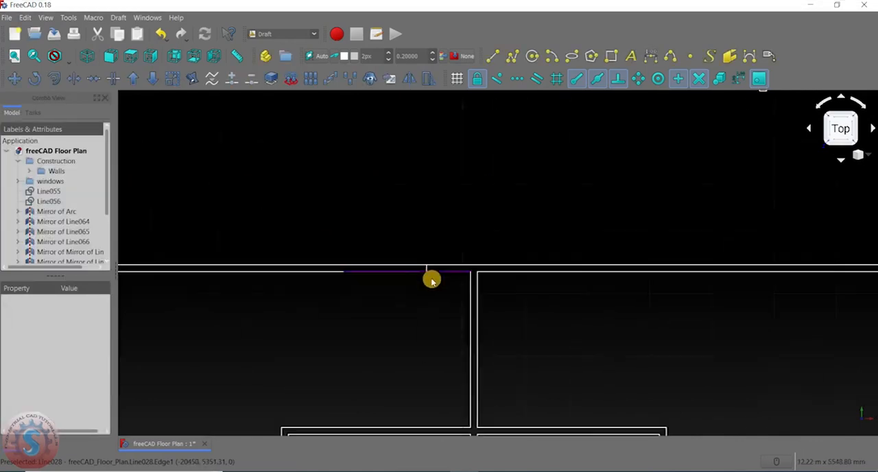
# - Copy the upper double door's right swing arc, leaf line and jamb, using the arc's upper end as base point
pyautogui.scroll(-5, 448, 208)
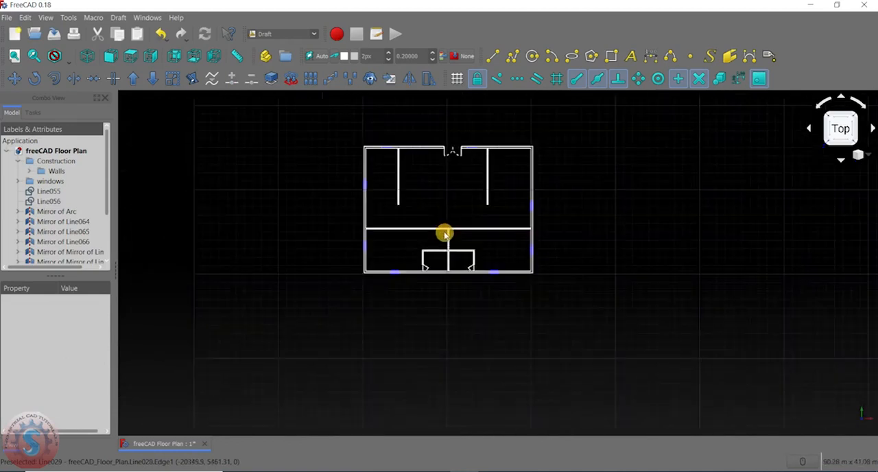
pyautogui.scroll(6, 441, 208)
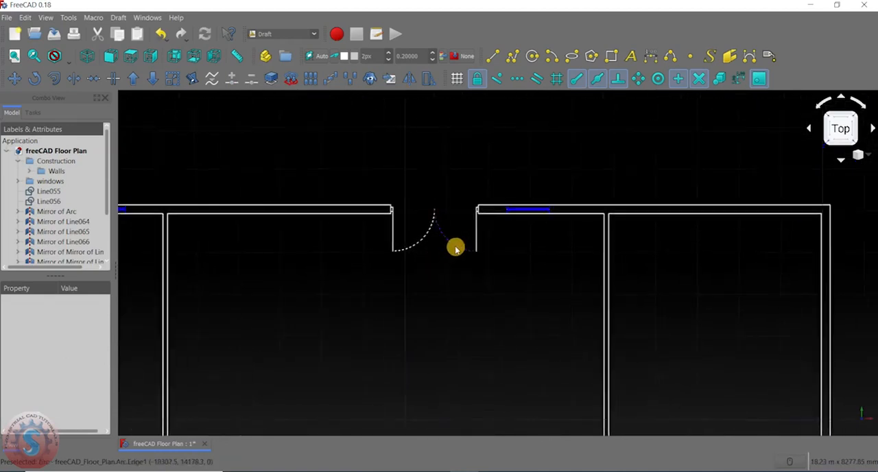
pyautogui.click(440, 237)
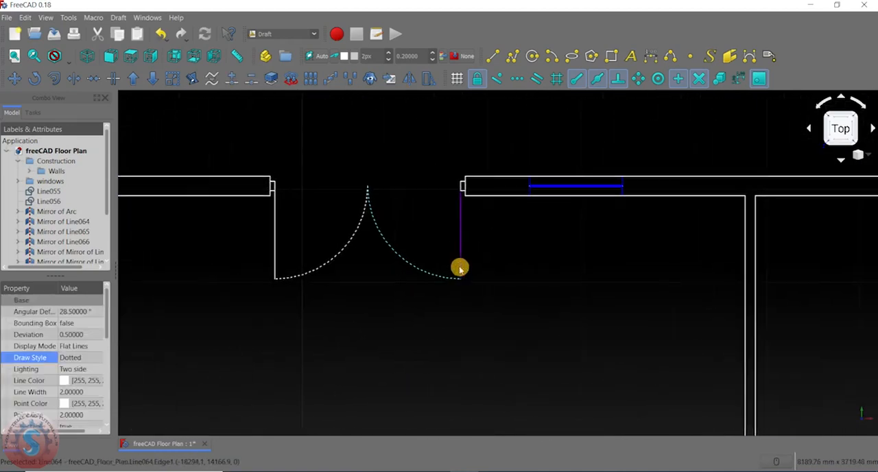
pyautogui.scroll(5, 458, 206)
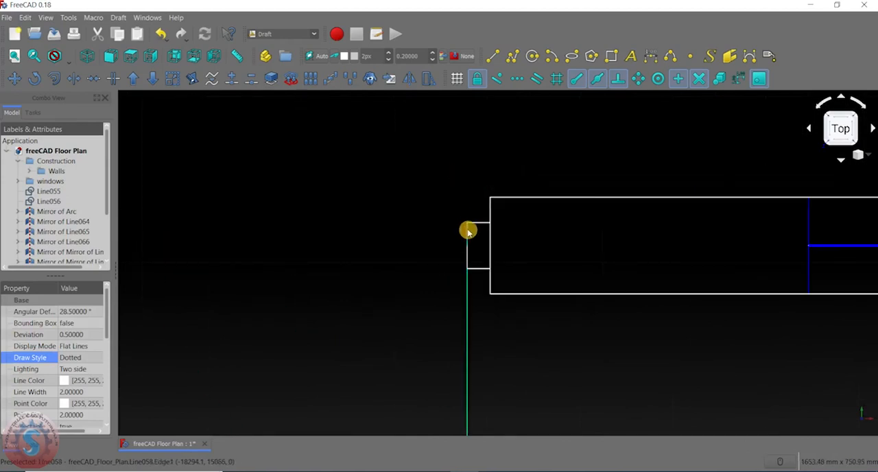
pyautogui.scroll(-5, 443, 260)
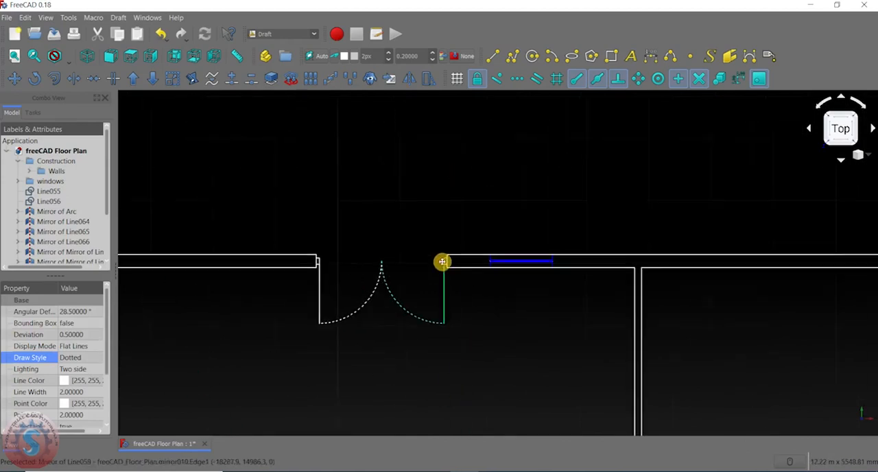
pyautogui.click(16, 78)
pyautogui.scroll(2, 412, 196)
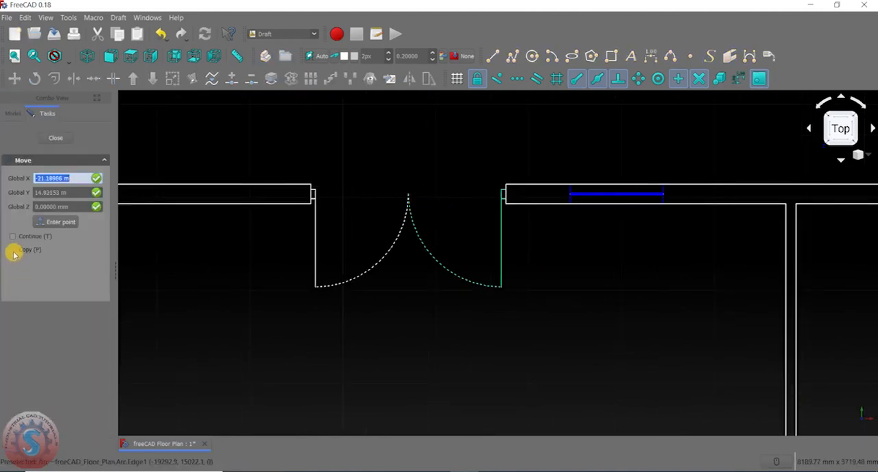
pyautogui.click(409, 195)
pyautogui.scroll(-6, 355, 304)
pyautogui.scroll(10, 388, 185)
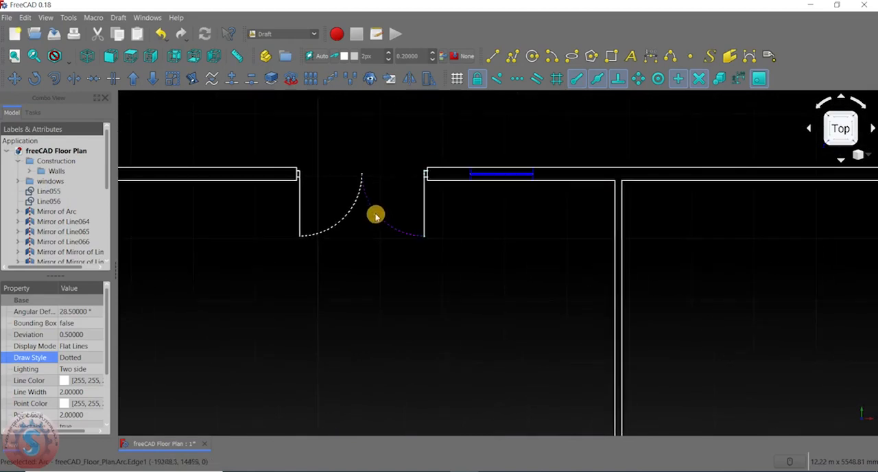
# - Copy the upper double door's right swing arc, leaf line and jamb lines to below the long horizontal wall, left of the central dividing wall
pyautogui.scroll(5, 430, 173)
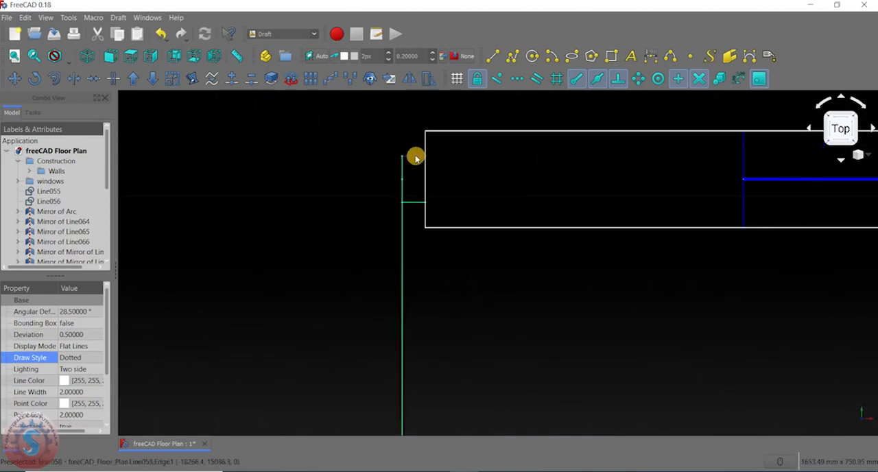
pyautogui.scroll(-4, 400, 198)
pyautogui.scroll(3, 334, 210)
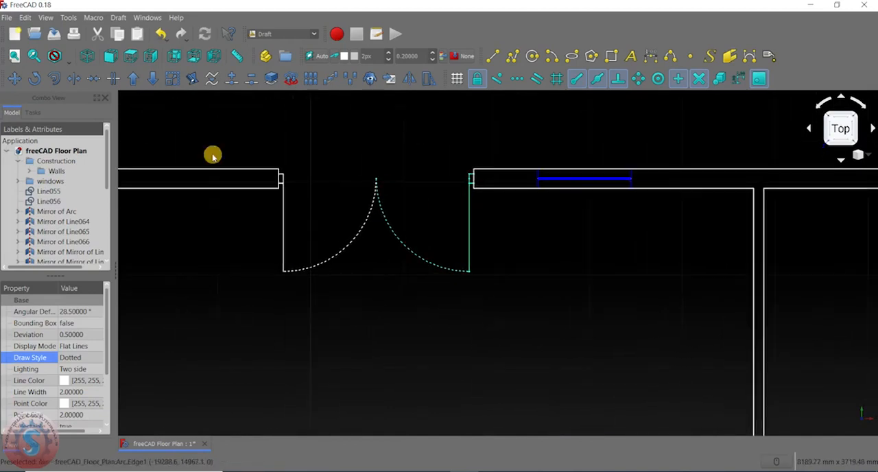
pyautogui.click(20, 83)
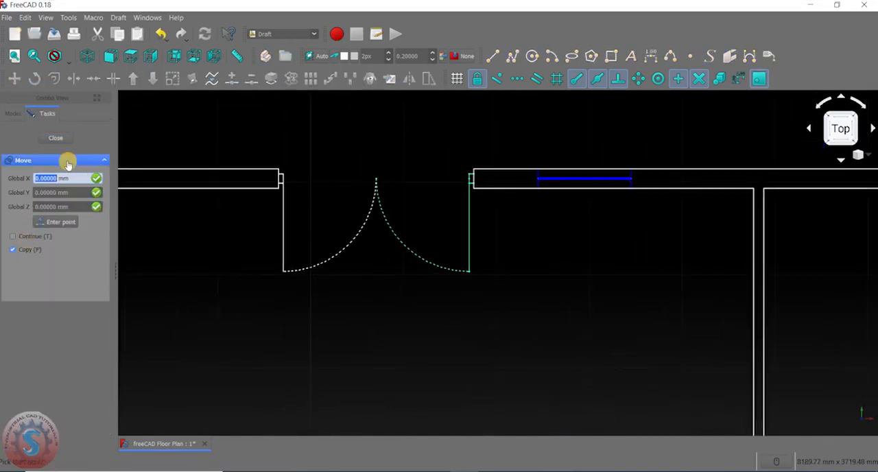
pyautogui.click(377, 179)
pyautogui.scroll(-8, 373, 268)
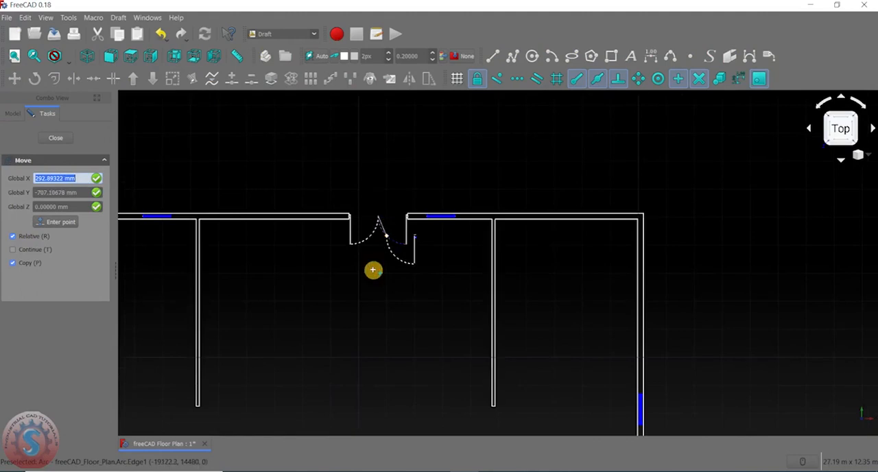
pyautogui.scroll(7, 346, 260)
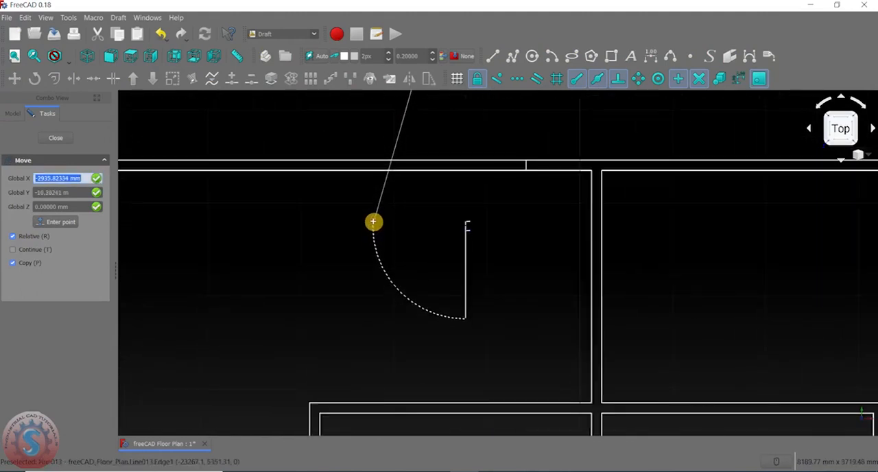
pyautogui.click(372, 220)
pyautogui.scroll(2, 487, 253)
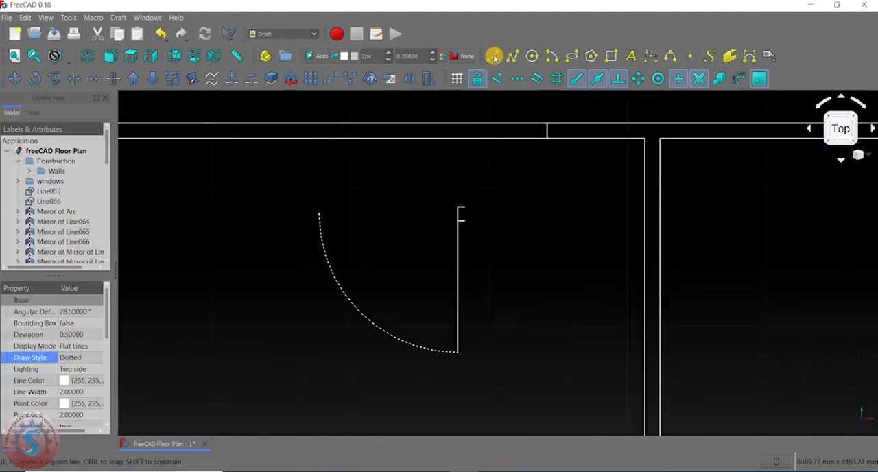
pyautogui.click(494, 56)
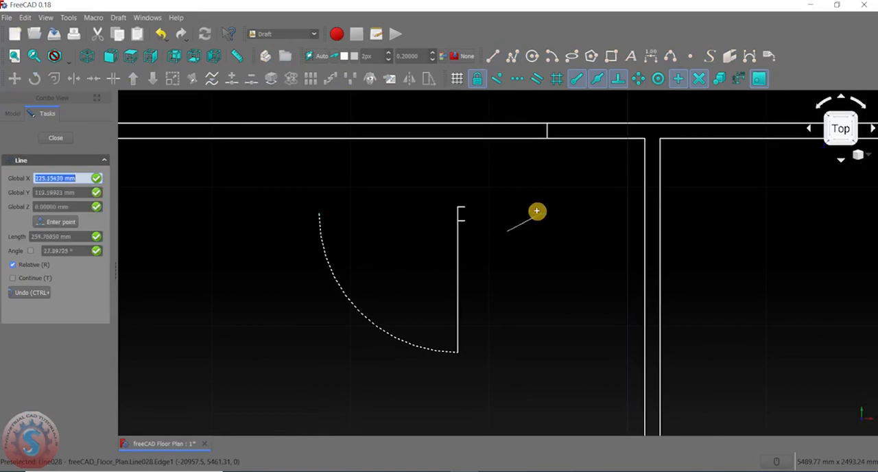
pyautogui.press('Escape')
pyautogui.click(494, 56)
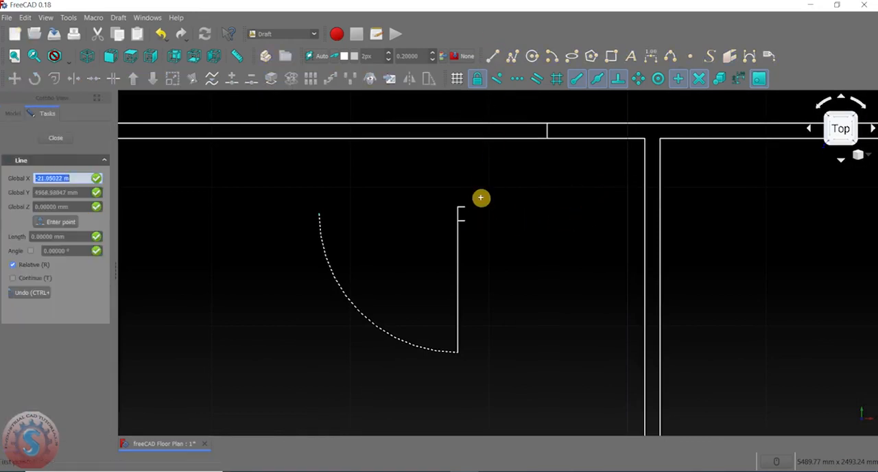
pyautogui.press('Escape')
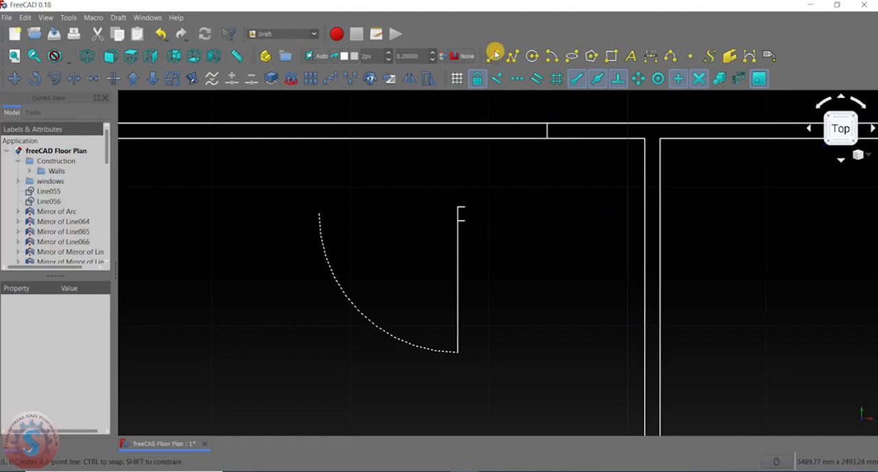
# - Draw a short vertical line closing the open right side of the copied door's jamb
pyautogui.click(493, 56)
pyautogui.scroll(2, 468, 214)
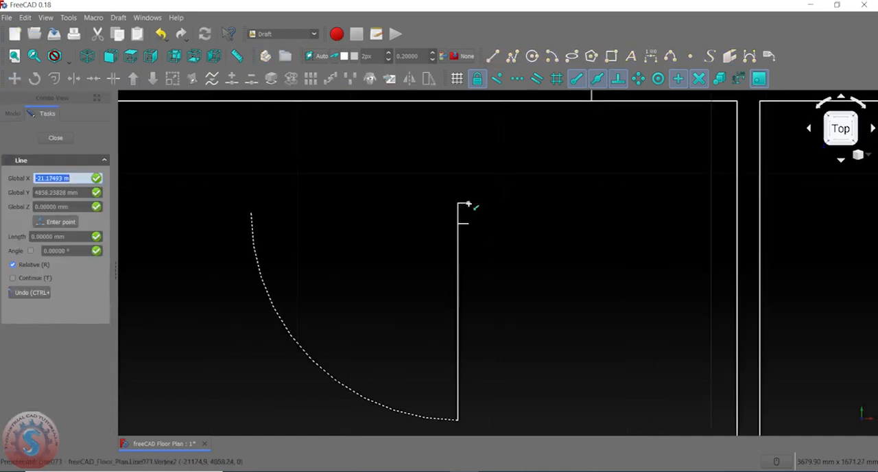
pyautogui.press('Escape')
pyautogui.scroll(-3, 480, 221)
pyautogui.scroll(2, 470, 232)
pyautogui.scroll(1, 460, 210)
pyautogui.scroll(-5, 488, 227)
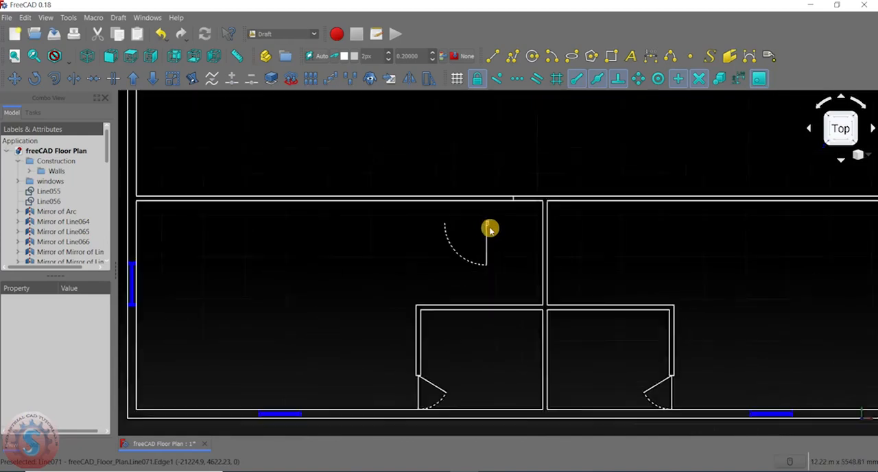
# - Move the copied door from the midpoint of its jamb's right side to the midpoint of the short vertical line in the horizontal wall
pyautogui.scroll(2, 416, 211)
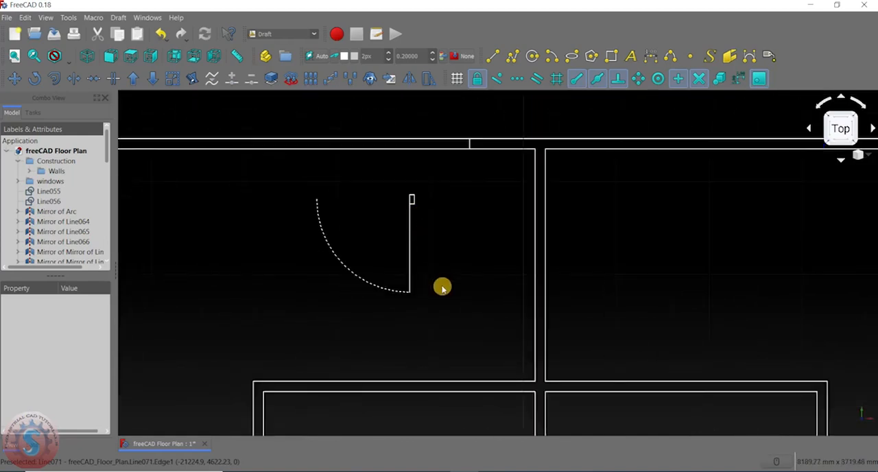
pyautogui.click(411, 266)
pyautogui.scroll(2, 427, 194)
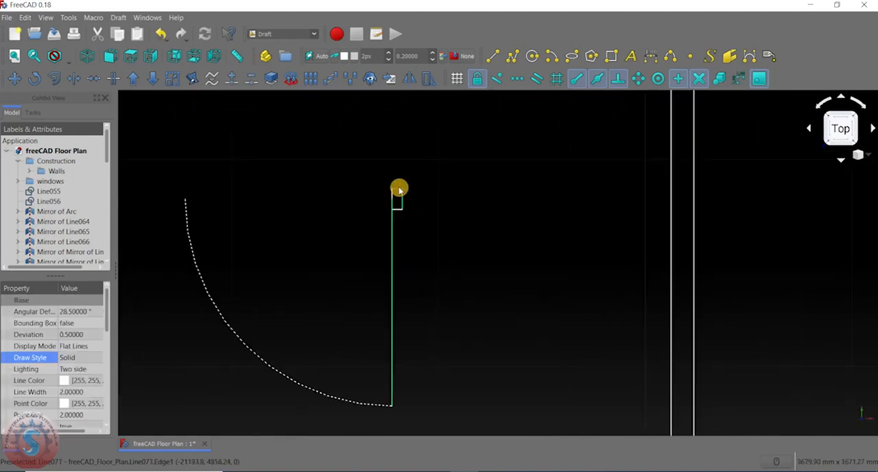
pyautogui.scroll(-2, 398, 209)
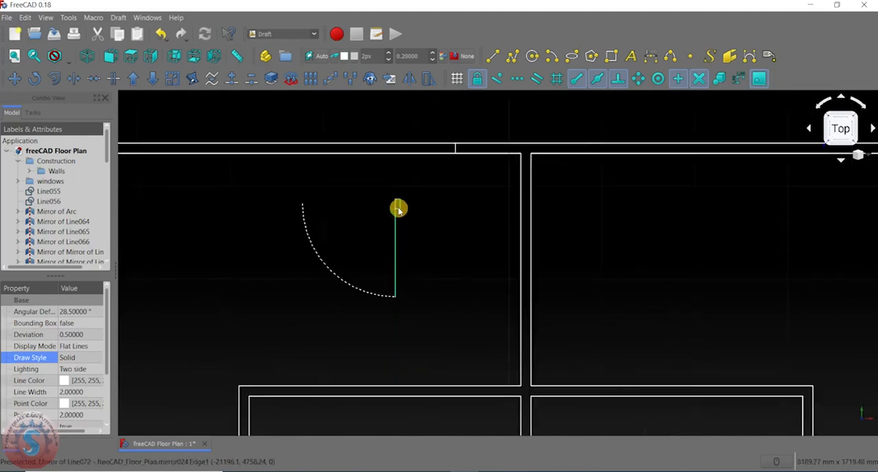
pyautogui.scroll(-2, 366, 225)
pyautogui.scroll(5, 394, 229)
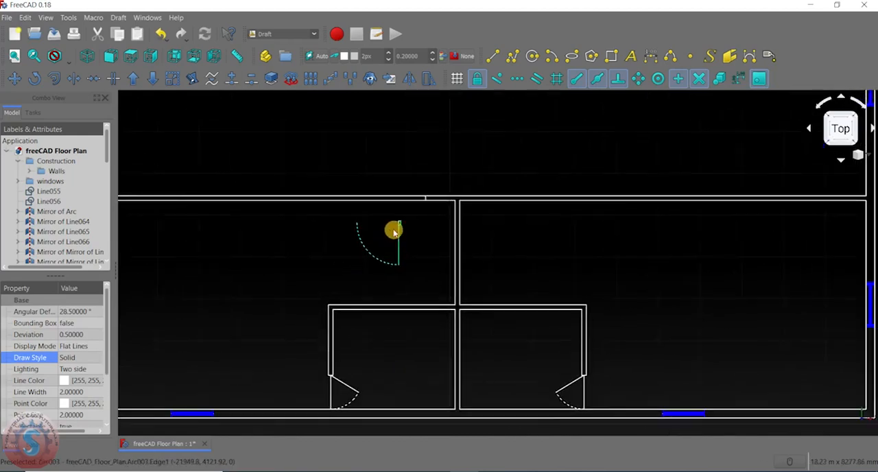
pyautogui.scroll(2, 400, 209)
pyautogui.scroll(-5, 394, 215)
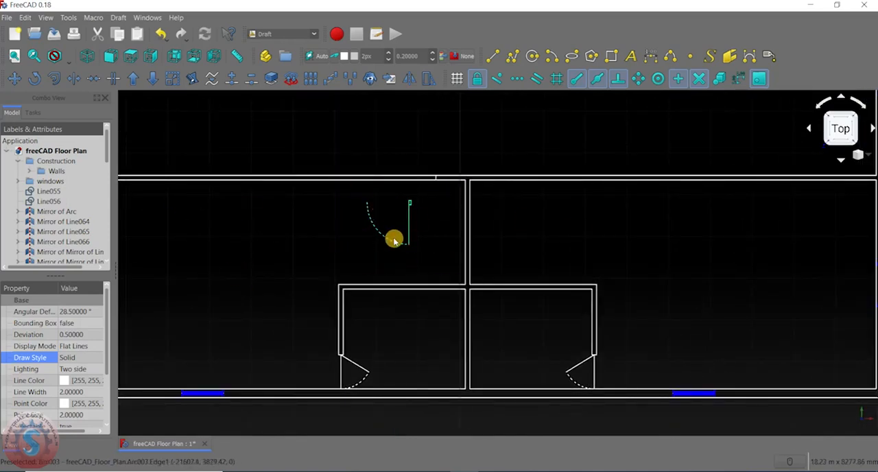
pyautogui.click(15, 79)
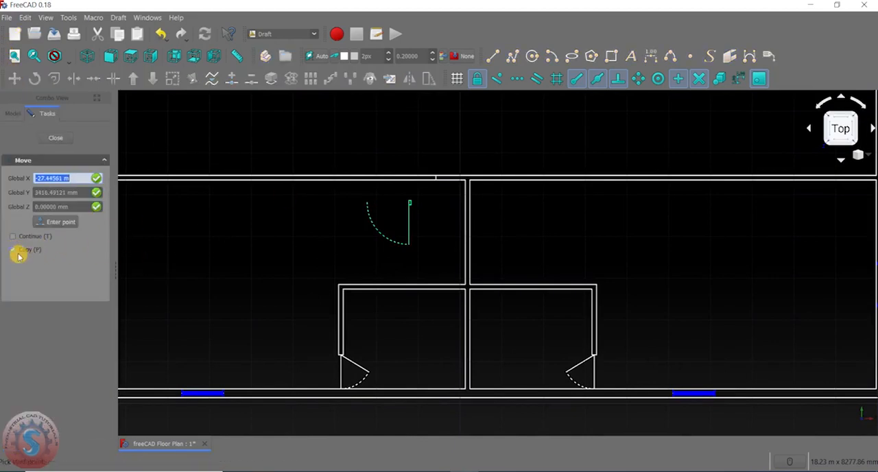
pyautogui.scroll(3, 392, 222)
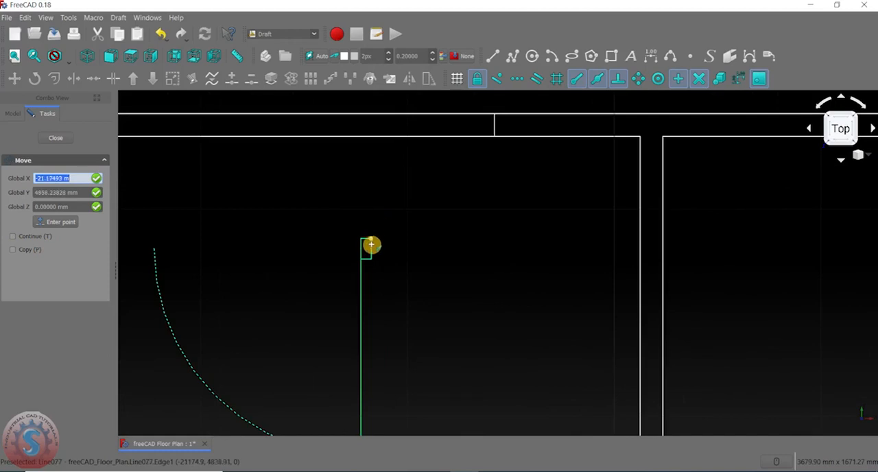
pyautogui.click(370, 251)
pyautogui.scroll(2, 487, 131)
pyautogui.scroll(2, 495, 123)
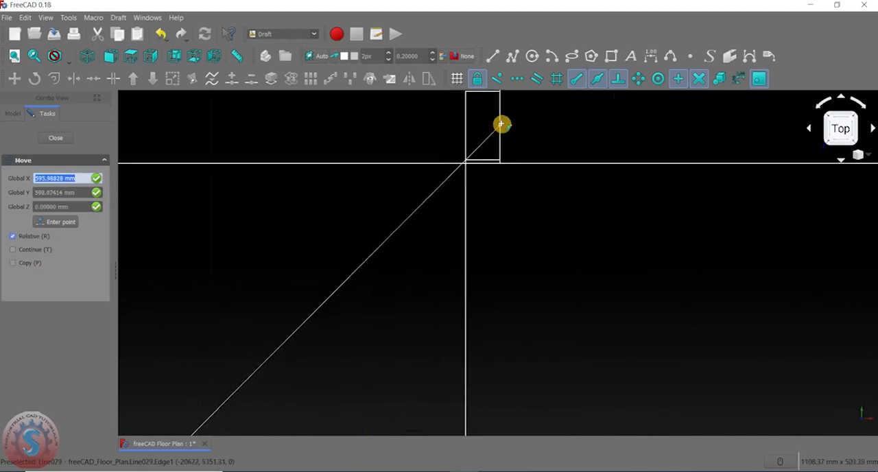
pyautogui.scroll(-2, 501, 123)
pyautogui.click(501, 123)
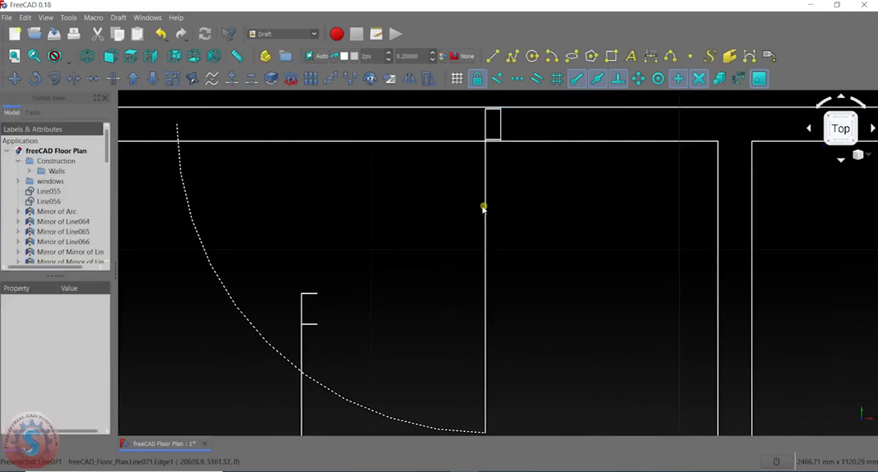
# - Delete the leftover jamb lines, leaf line and swing arc below the door placed in the horizontal wall
pyautogui.scroll(-2, 434, 206)
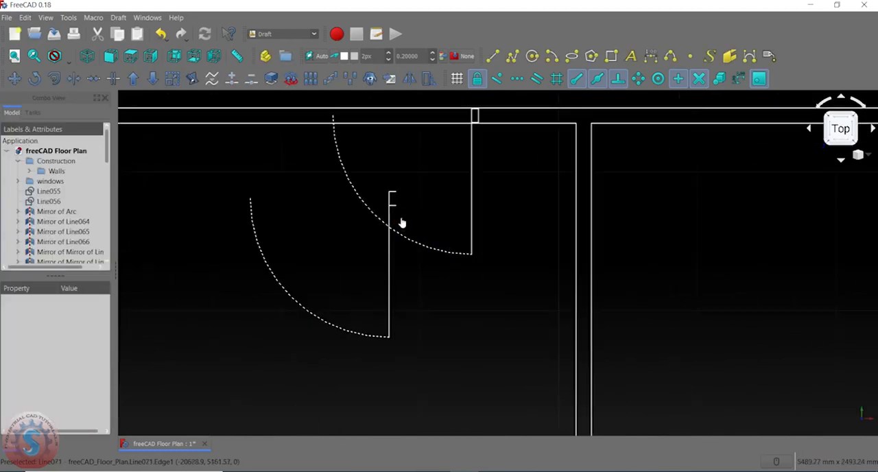
pyautogui.click(394, 205)
pyautogui.press('Delete')
pyautogui.click(390, 197)
pyautogui.press('Delete')
pyautogui.click(393, 192)
pyautogui.press('Delete')
pyautogui.click(389, 210)
pyautogui.press('Delete')
pyautogui.click(365, 287)
pyautogui.click(317, 316)
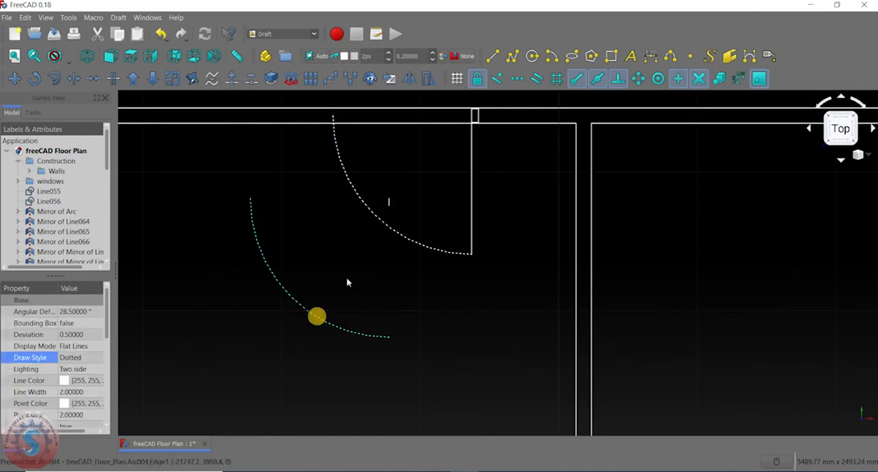
pyautogui.click(393, 202)
pyautogui.press('Delete')
pyautogui.click(291, 293)
pyautogui.press('Delete')
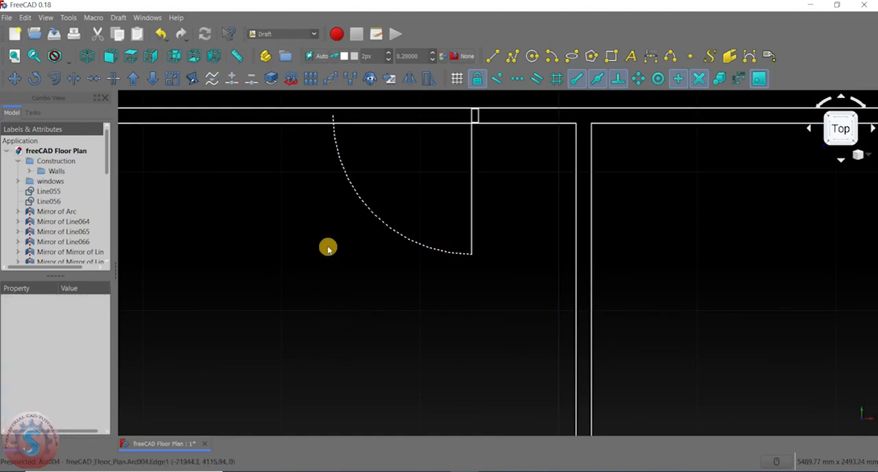
# - Examine how the placed door's jamb and swing arc sit in the horizontal wall
pyautogui.scroll(-3, 343, 243)
pyautogui.scroll(3, 374, 213)
pyautogui.scroll(-3, 415, 212)
pyautogui.scroll(2, 417, 211)
pyautogui.scroll(3, 380, 180)
pyautogui.scroll(2, 439, 202)
pyautogui.scroll(-2, 518, 191)
pyautogui.scroll(2, 559, 187)
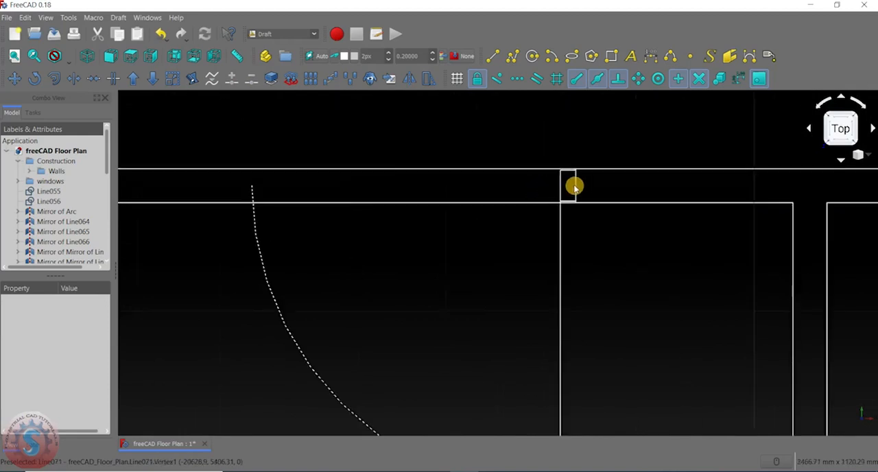
# - Copy the jamb and leaf lines about 1.05 m left by the jamb's lower-right corner, so the copied jamb meets the swing arc's upper end
pyautogui.click(577, 190)
pyautogui.scroll(2, 574, 184)
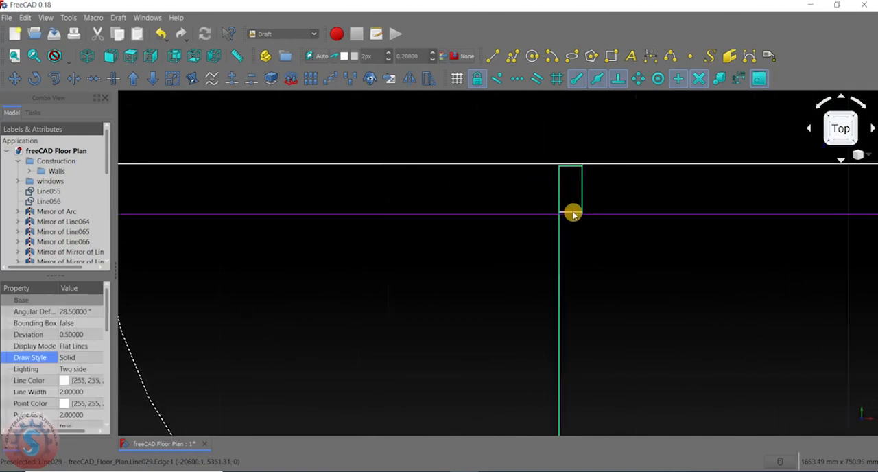
pyautogui.scroll(-3, 566, 211)
pyautogui.scroll(2, 566, 210)
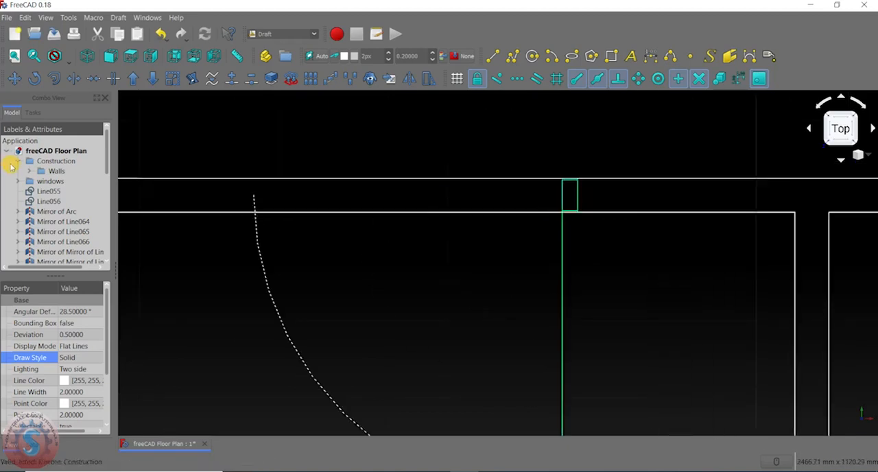
pyautogui.click(15, 78)
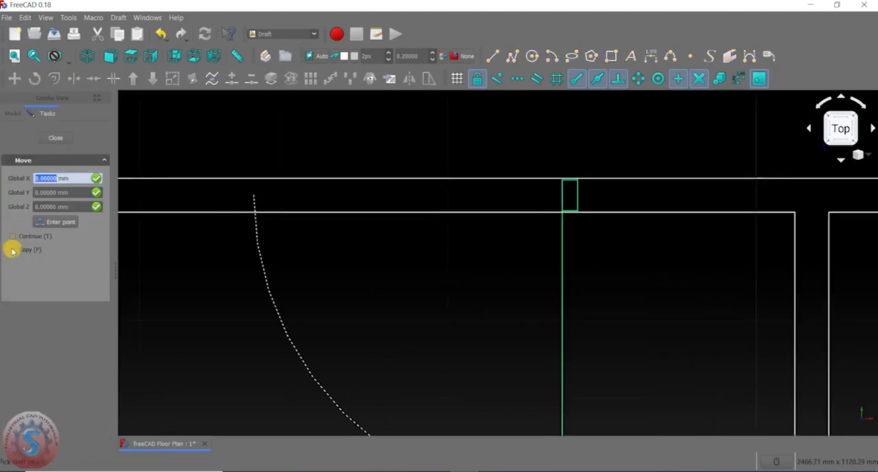
pyautogui.click(12, 249)
pyautogui.scroll(2, 558, 206)
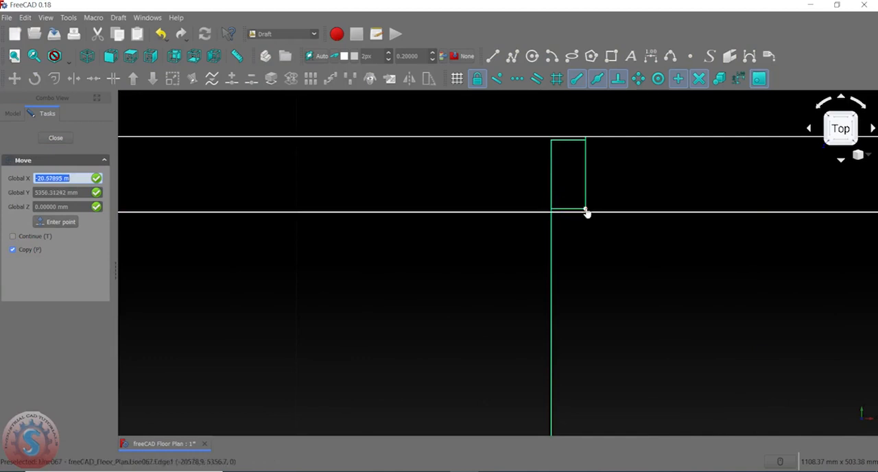
pyautogui.click(586, 211)
pyautogui.scroll(-8, 585, 209)
pyautogui.scroll(6, 411, 210)
pyautogui.scroll(5, 435, 201)
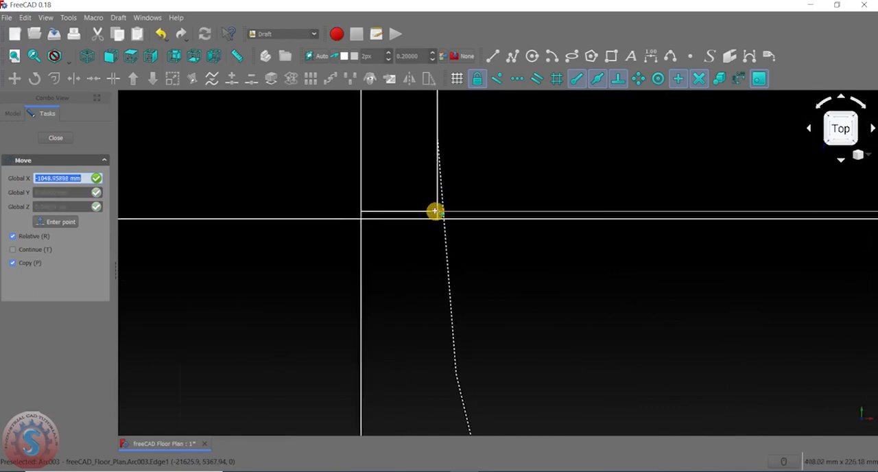
pyautogui.click(437, 212)
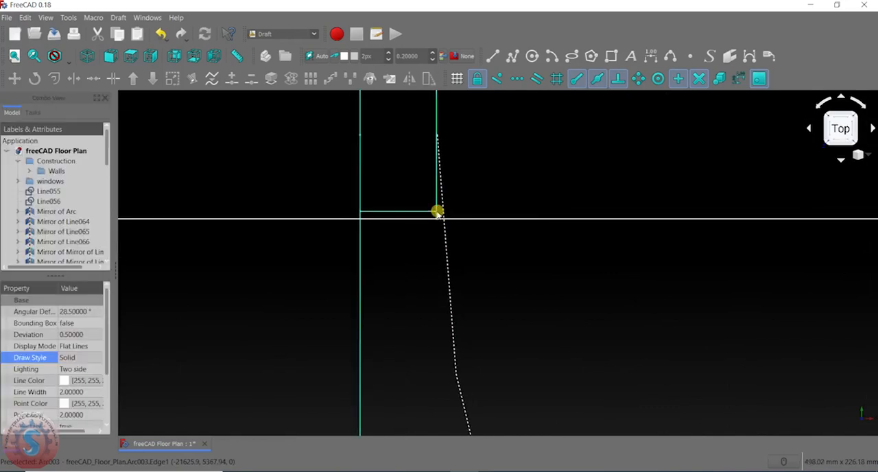
# - Clear the selection and delete the copied leaf line at the door's left jamb
pyautogui.click(416, 256)
pyautogui.scroll(-5, 416, 255)
pyautogui.scroll(6, 400, 230)
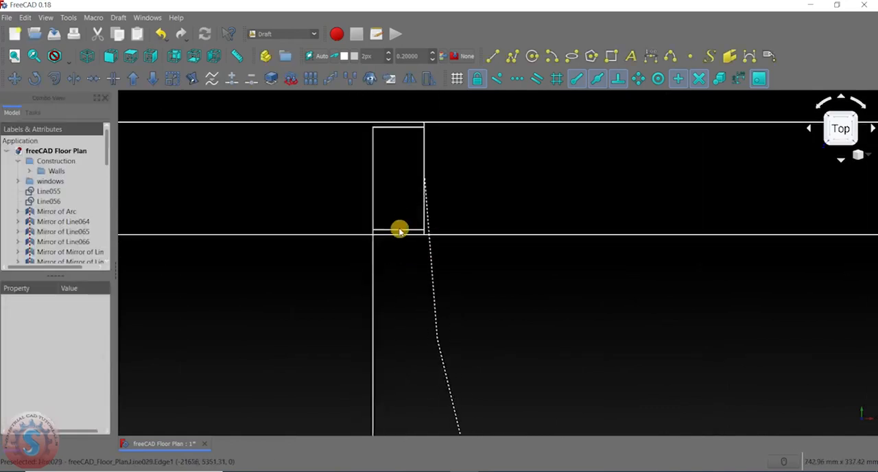
pyautogui.click(435, 235)
pyautogui.click(406, 284)
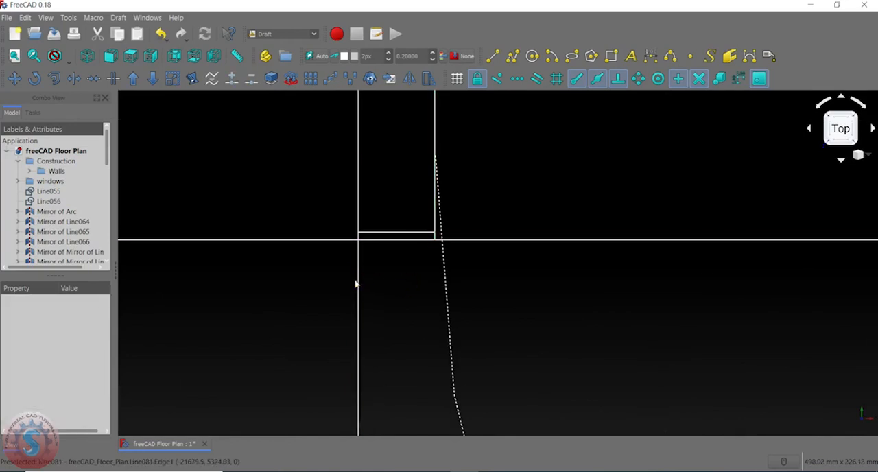
pyautogui.click(357, 282)
pyautogui.press('Delete')
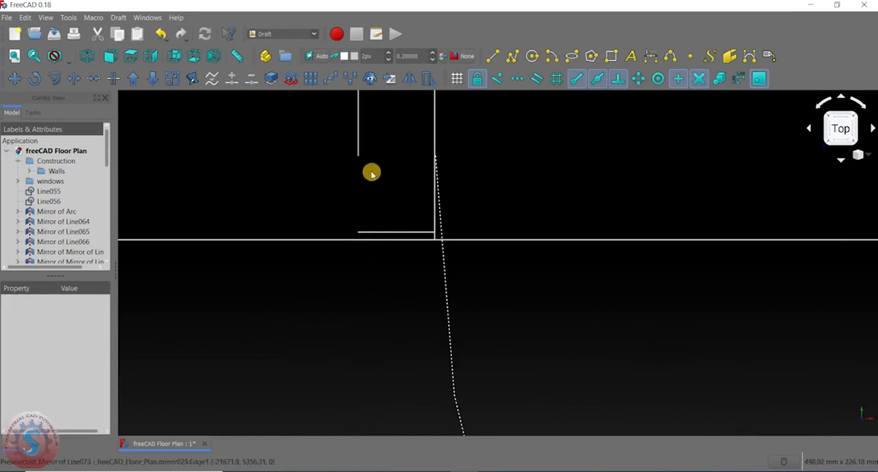
# - Draw a vertical line completing the left jamb's outer side down to the left end of its lower short line
pyautogui.click(492, 56)
pyautogui.scroll(4, 357, 161)
pyautogui.click(354, 158)
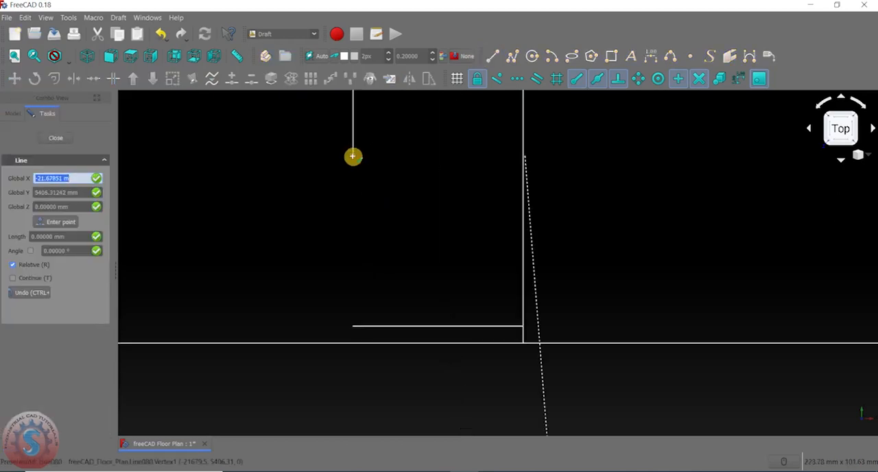
pyautogui.click(354, 323)
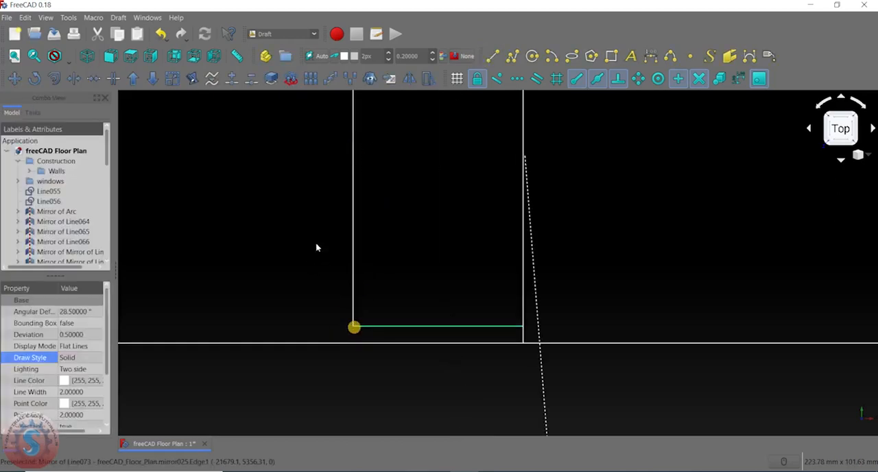
# - Examine both door jambs and how they meet the upper and lower lines of the horizontal wall
pyautogui.scroll(-8, 309, 190)
pyautogui.scroll(-3, 364, 185)
pyautogui.scroll(5, 357, 195)
pyautogui.scroll(2, 356, 171)
pyautogui.scroll(-2, 353, 164)
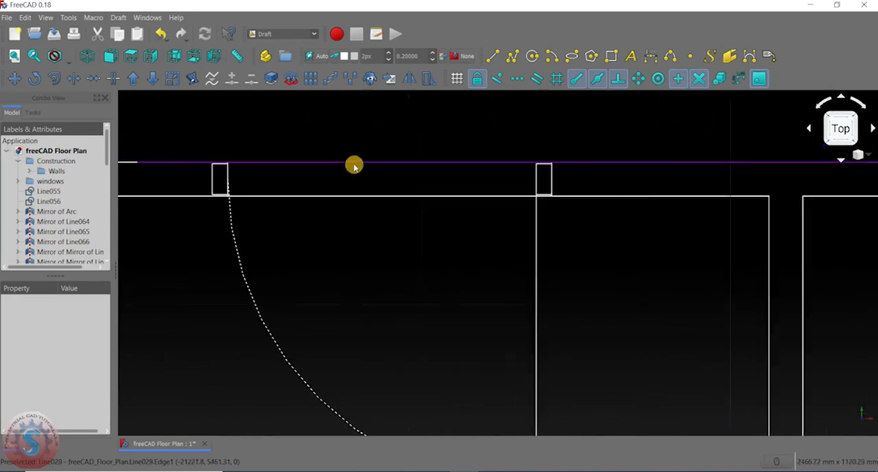
pyautogui.scroll(-2, 356, 175)
pyautogui.scroll(-3, 385, 173)
pyautogui.scroll(6, 412, 175)
pyautogui.moveTo(313, 201); pyautogui.dragTo(512, 184, button='middle')
pyautogui.scroll(-1, 453, 179)
pyautogui.moveTo(453, 178); pyautogui.dragTo(539, 192, button='middle')
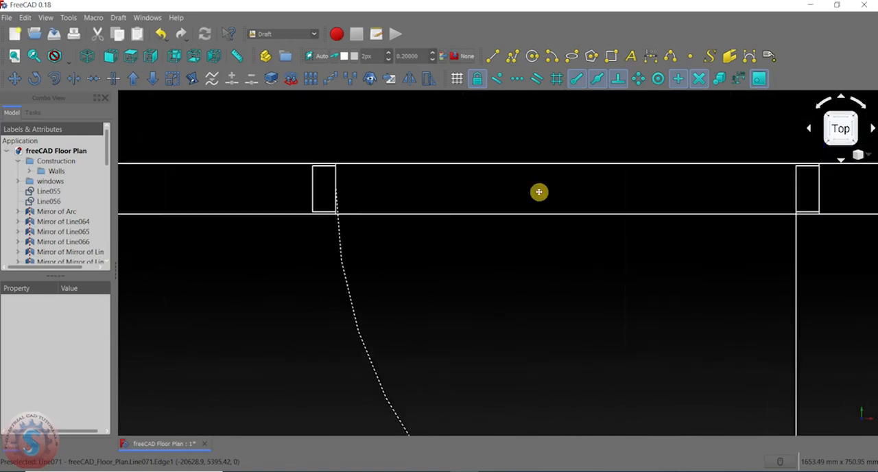
# - Draw a vertical line about 5 mm long from the right jamb's upper-left corner up to the wall's upper line
pyautogui.scroll(2, 415, 211)
pyautogui.scroll(4, 298, 217)
pyautogui.scroll(-6, 304, 213)
pyautogui.moveTo(351, 226); pyautogui.dragTo(276, 225, button='middle')
pyautogui.scroll(4, 759, 199)
pyautogui.scroll(6, 584, 229)
pyautogui.moveTo(588, 206); pyautogui.dragTo(582, 283, button='middle')
pyautogui.moveTo(612, 175); pyautogui.dragTo(554, 433, button='middle')
pyautogui.scroll(-3, 525, 251)
pyautogui.scroll(2, 519, 233)
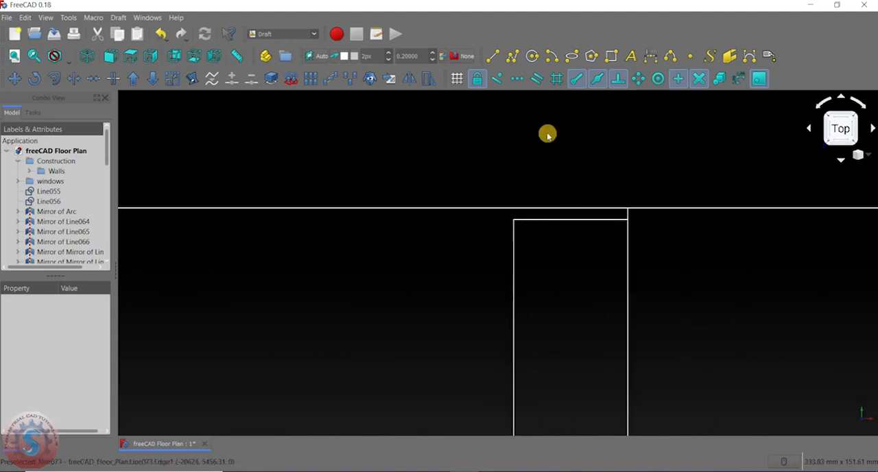
pyautogui.click(494, 53)
pyautogui.scroll(3, 511, 231)
pyautogui.click(521, 188)
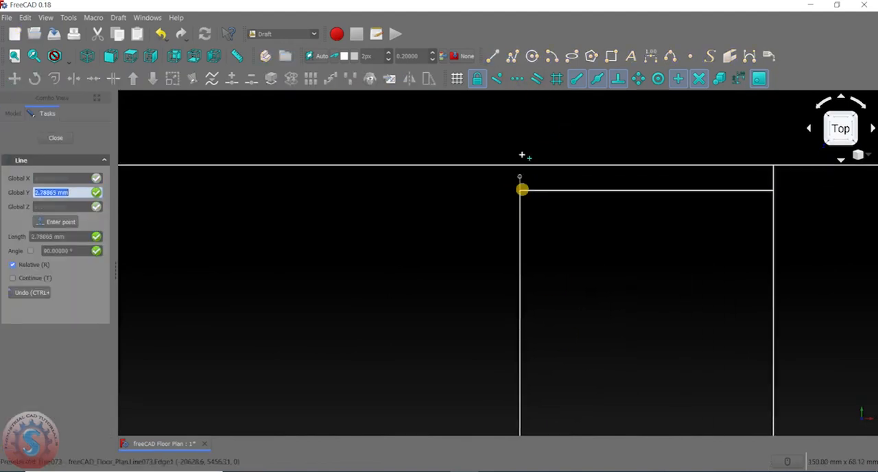
pyautogui.click(520, 166)
pyautogui.scroll(-10, 445, 230)
pyautogui.click(444, 230)
# - Trim the left end of the wall's lower line back to the inner side of the left door jamb
pyautogui.scroll(-2, 445, 230)
pyautogui.moveTo(444, 230); pyautogui.dragTo(834, 181, button='middle')
pyautogui.scroll(4, 293, 167)
pyautogui.scroll(4, 521, 268)
pyautogui.scroll(-10, 492, 222)
pyautogui.scroll(-9, 470, 219)
pyautogui.scroll(5, 576, 220)
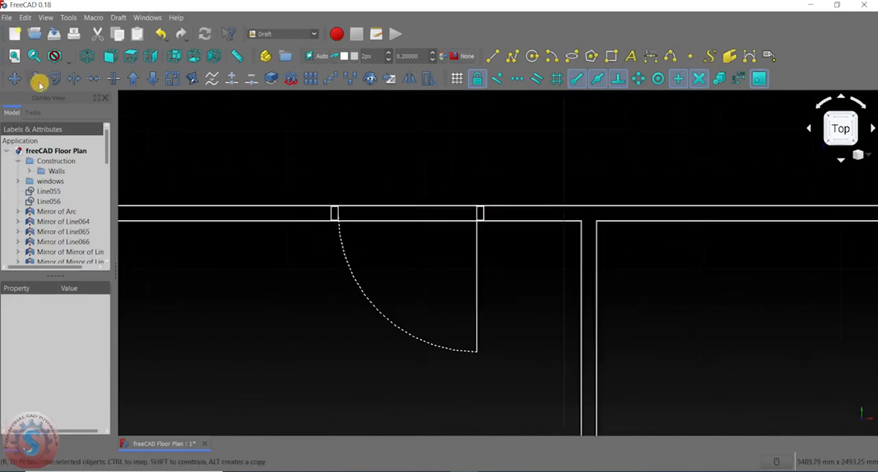
pyautogui.click(93, 79)
pyautogui.scroll(5, 415, 233)
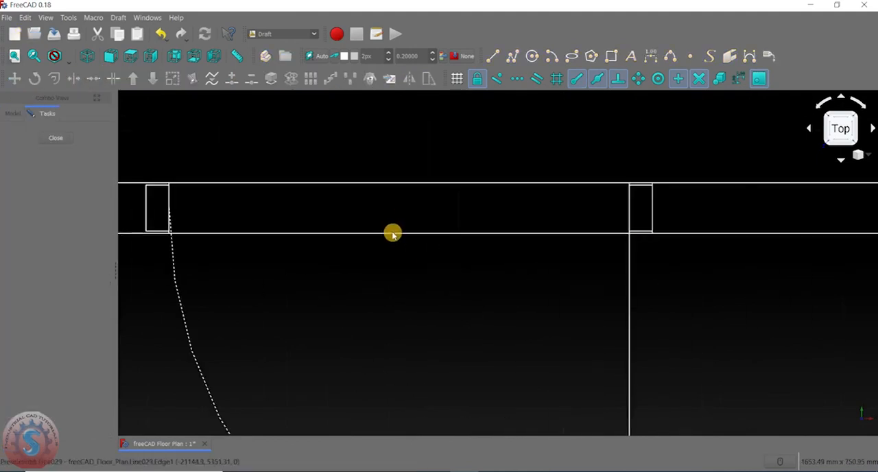
pyautogui.click(330, 234)
pyautogui.scroll(-3, 255, 238)
pyautogui.scroll(5, 241, 229)
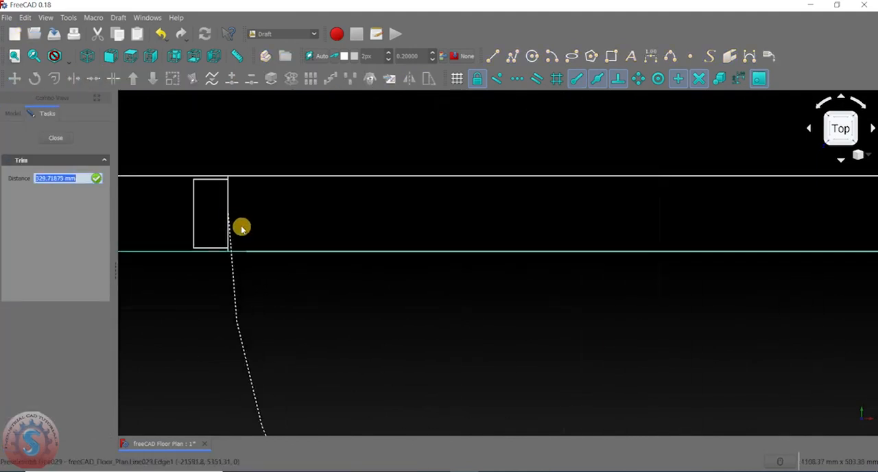
pyautogui.click(228, 202)
pyautogui.scroll(-3, 331, 239)
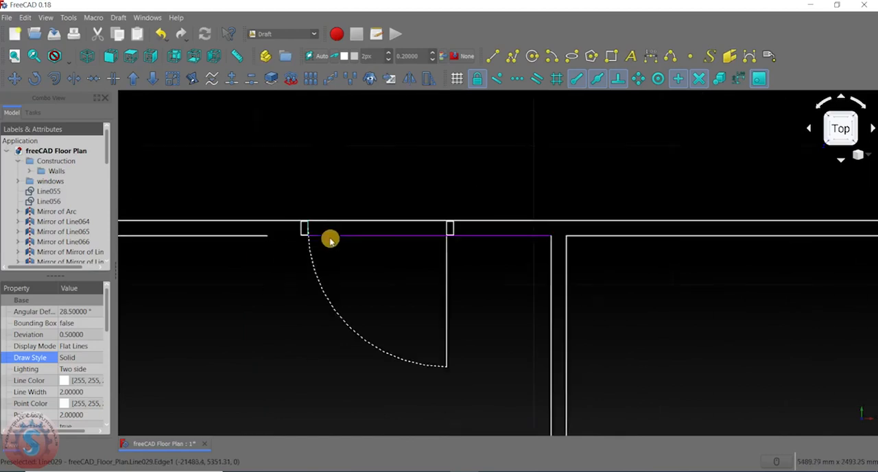
pyautogui.scroll(2, 348, 247)
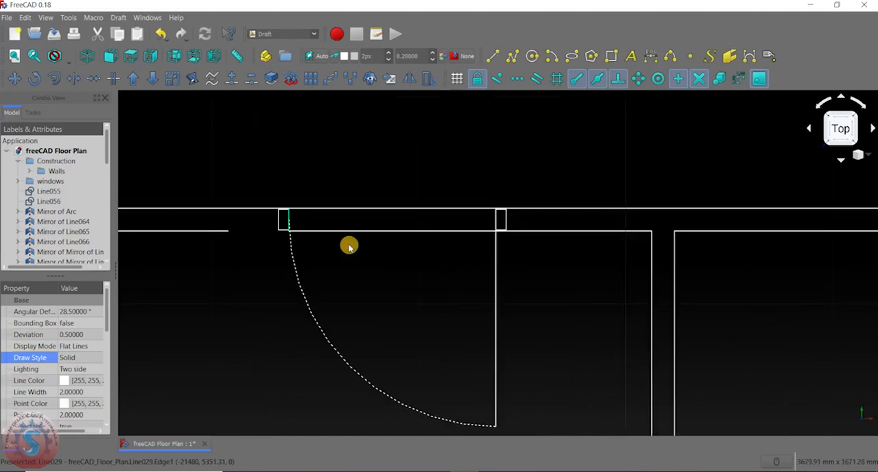
pyautogui.click(369, 252)
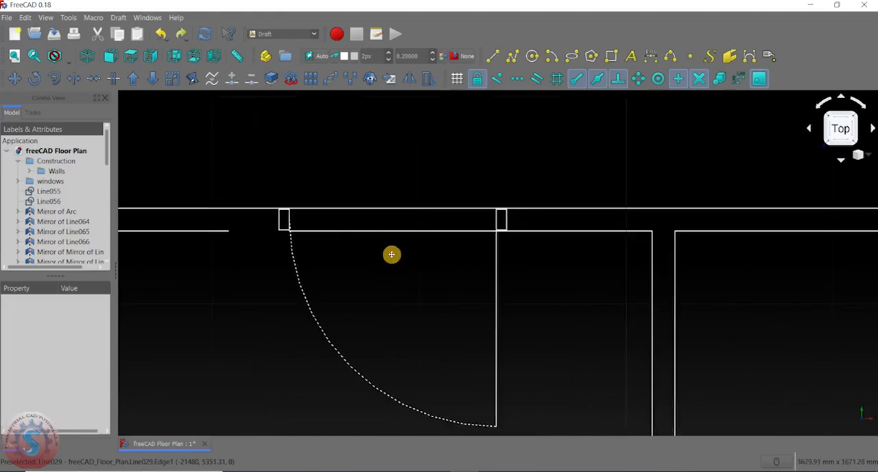
pyautogui.moveTo(392, 254); pyautogui.dragTo(425, 255, button='middle')
# - Draw a line about 294 mm long bridging the gap in the wall's lower edge to the left jamb's inner side
pyautogui.click(490, 55)
pyautogui.scroll(4, 282, 212)
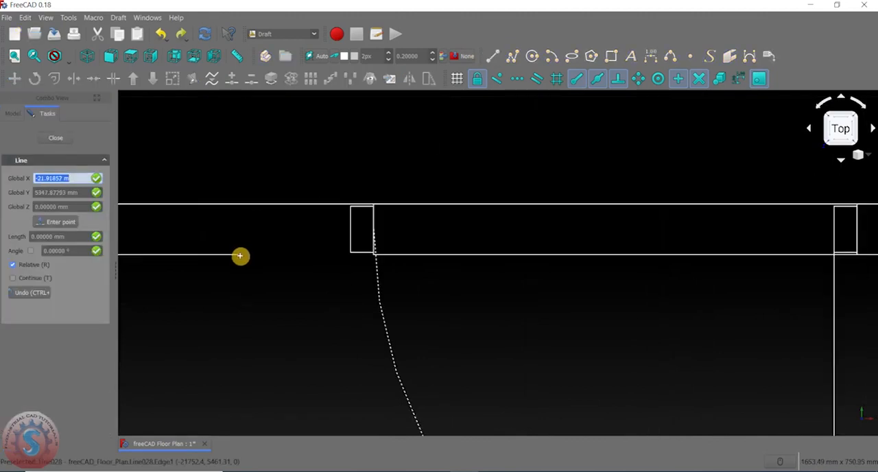
pyautogui.click(248, 257)
pyautogui.scroll(4, 363, 257)
pyautogui.scroll(4, 382, 251)
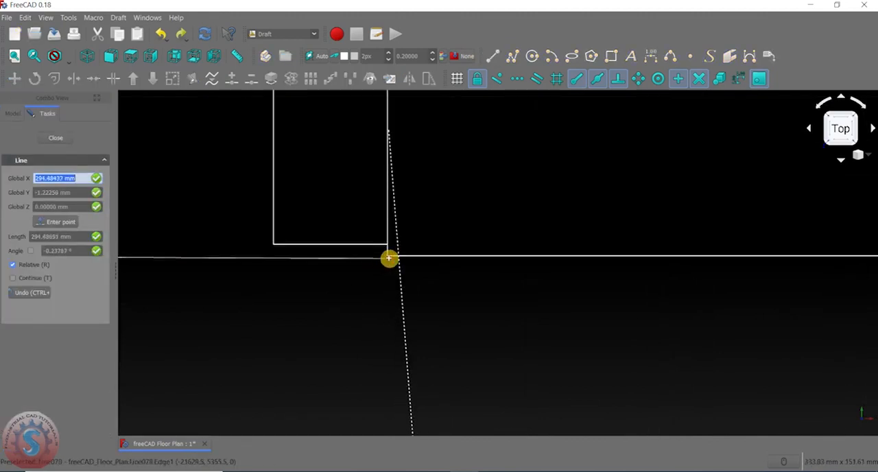
pyautogui.click(388, 256)
pyautogui.scroll(-5, 474, 292)
pyautogui.scroll(-5, 410, 226)
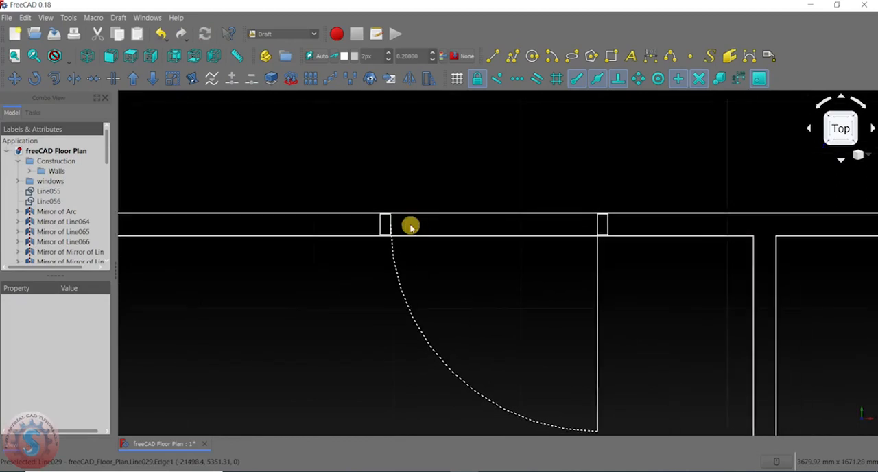
# - Try to trim the wall's upper line back to the left jamb's inner side, and undo the attempt
pyautogui.click(73, 79)
pyautogui.scroll(2, 502, 234)
pyautogui.scroll(2, 515, 207)
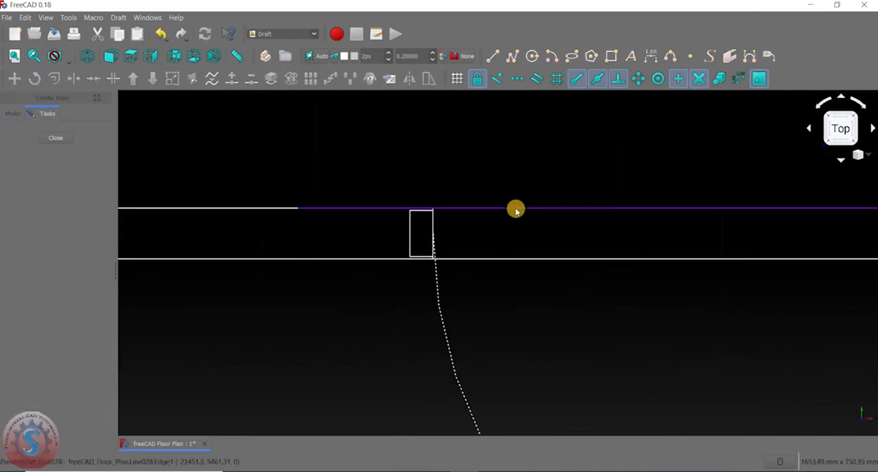
pyautogui.click(506, 222)
pyautogui.scroll(3, 440, 220)
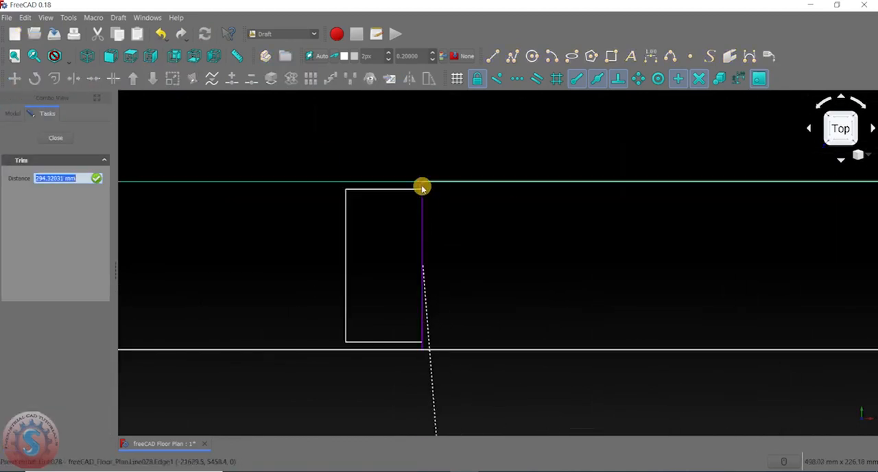
pyautogui.click(422, 186)
pyautogui.scroll(-3, 476, 219)
pyautogui.click(488, 227)
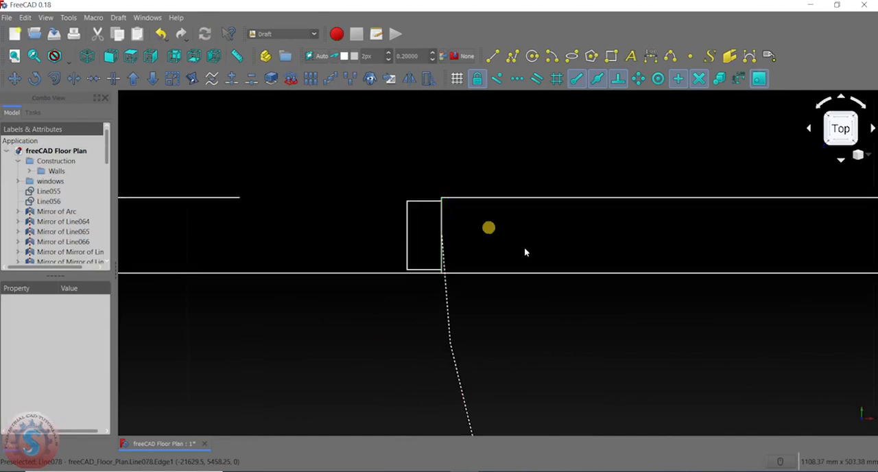
pyautogui.scroll(-3, 525, 253)
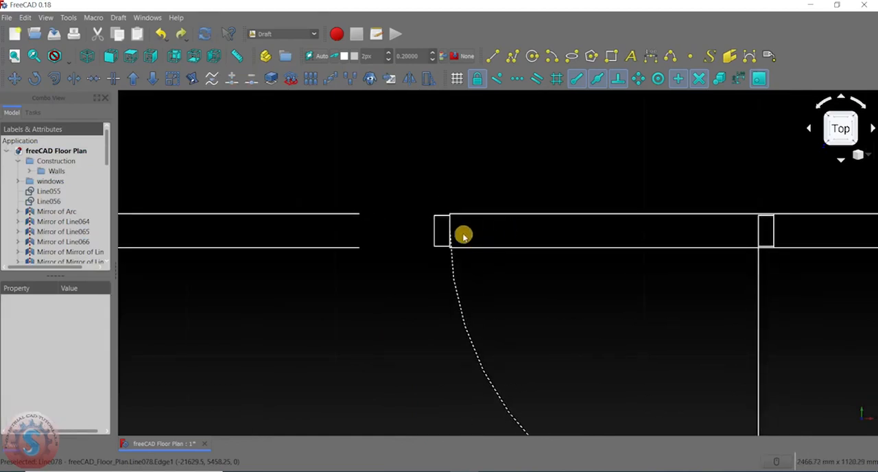
# - Close the lower wall line's gap with a line about 294 mm long ending at the left jamb's inner side
pyautogui.click(489, 56)
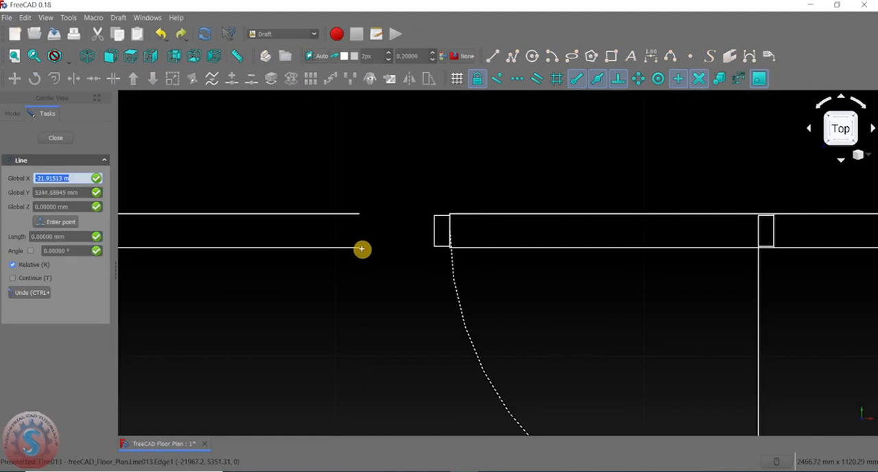
pyautogui.click(360, 248)
pyautogui.scroll(3, 453, 248)
pyautogui.click(449, 247)
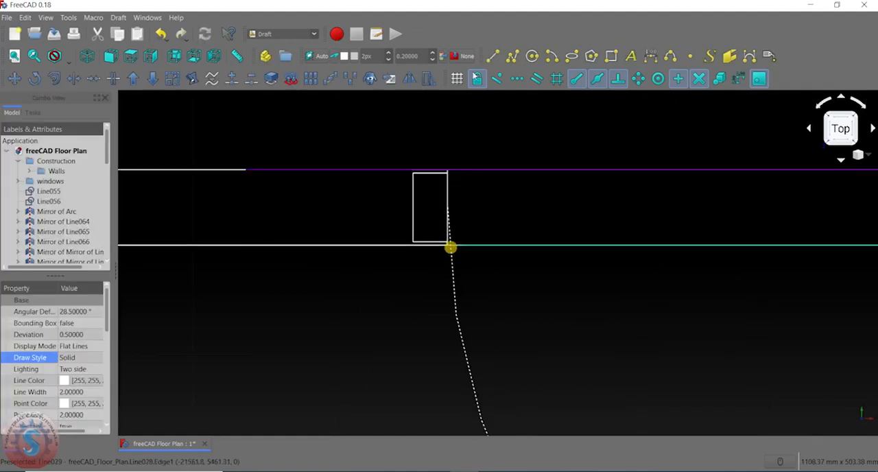
pyautogui.scroll(-8, 373, 235)
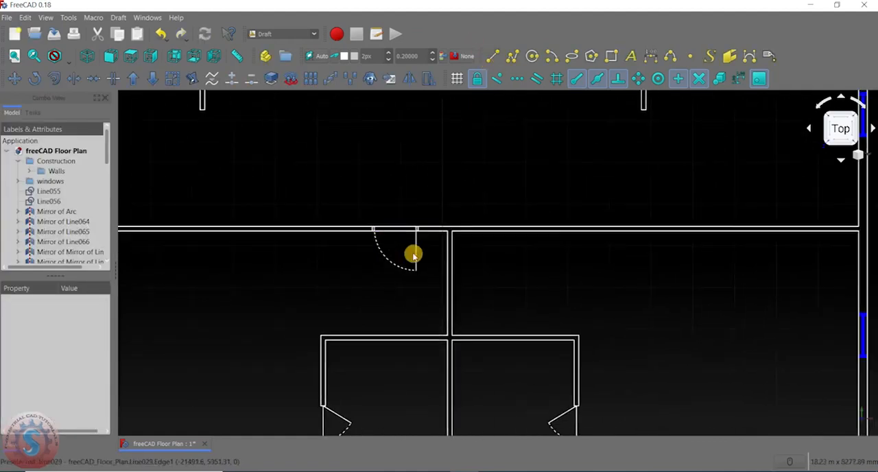
# - Start the Split command for the lines around the door in the horizontal wall
pyautogui.scroll(5, 378, 231)
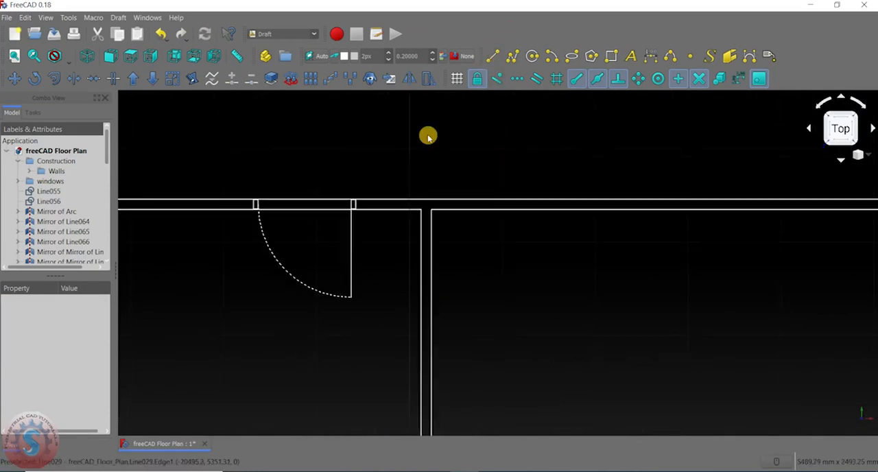
pyautogui.scroll(-5, 405, 181)
pyautogui.scroll(5, 392, 201)
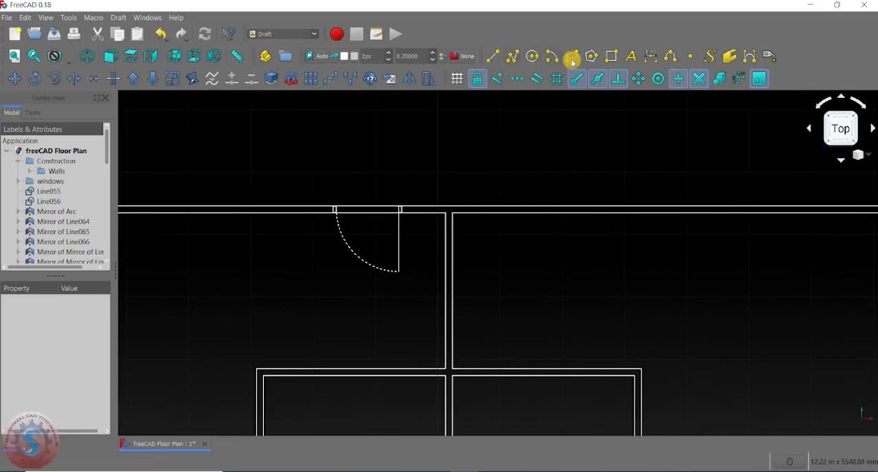
pyautogui.moveTo(440, 133); pyautogui.dragTo(417, 131, button='middle')
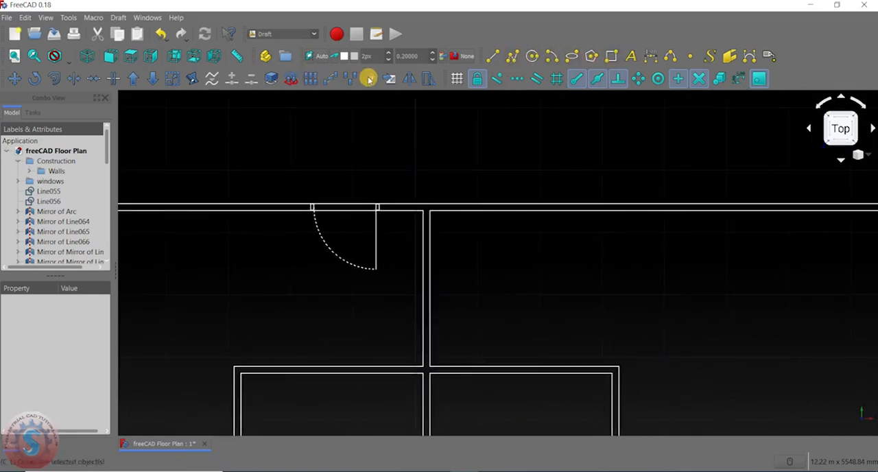
pyautogui.click(118, 81)
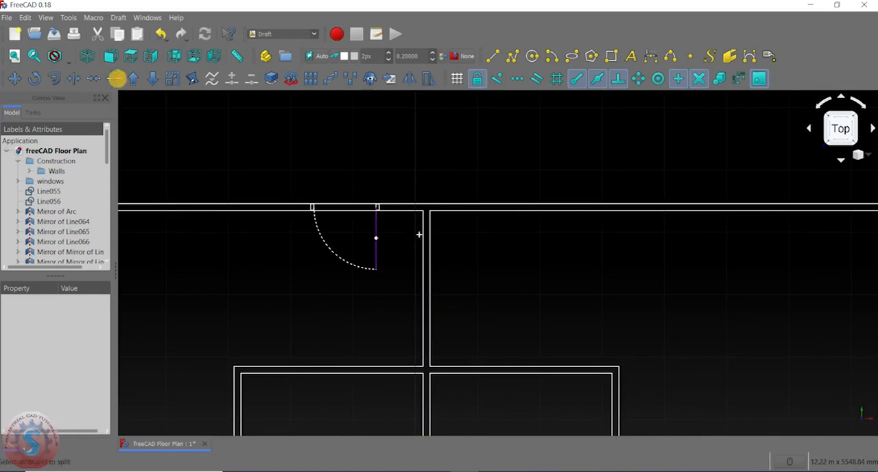
pyautogui.scroll(4, 421, 210)
pyautogui.scroll(-4, 389, 224)
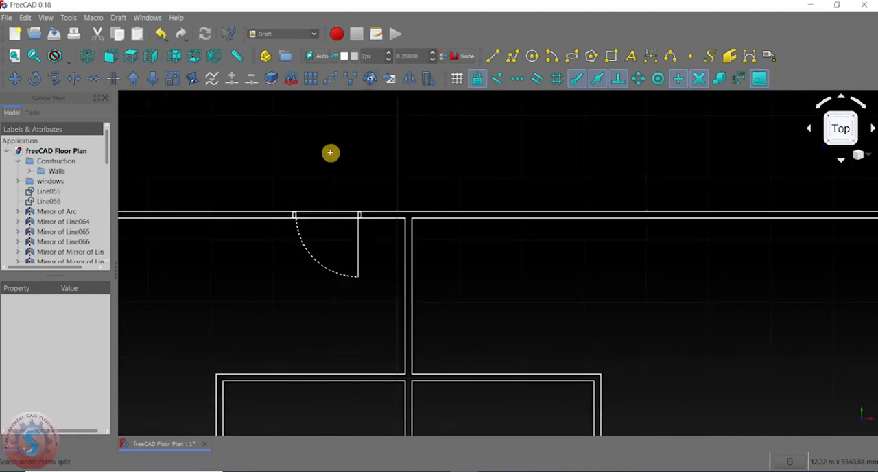
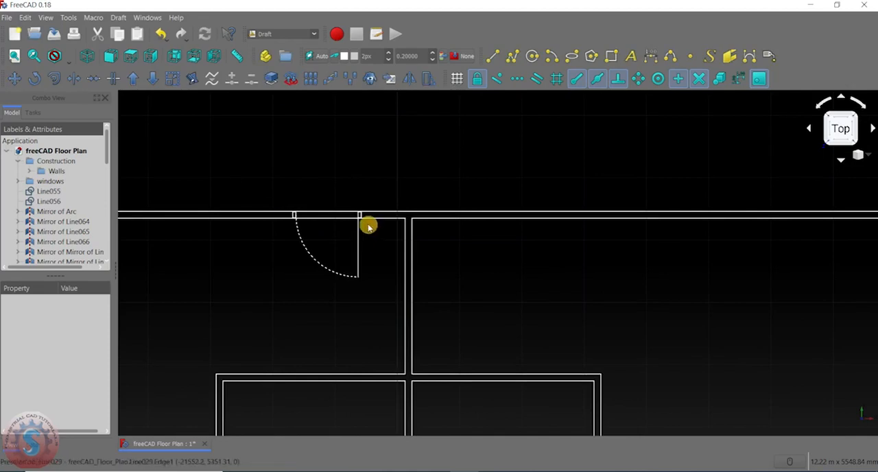
# - Mirror the single door's leaf, swing arc and both jambs across the left face line of the vertical interior wall
pyautogui.click(359, 243)
pyautogui.scroll(4, 331, 285)
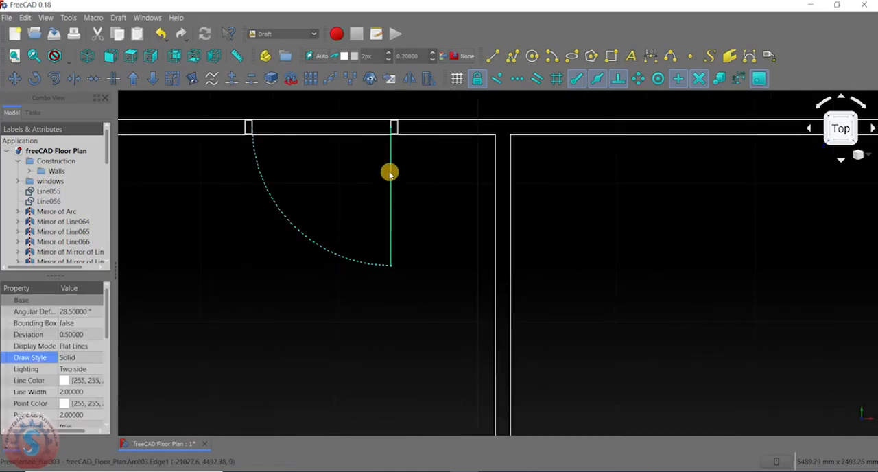
pyautogui.scroll(4, 396, 126)
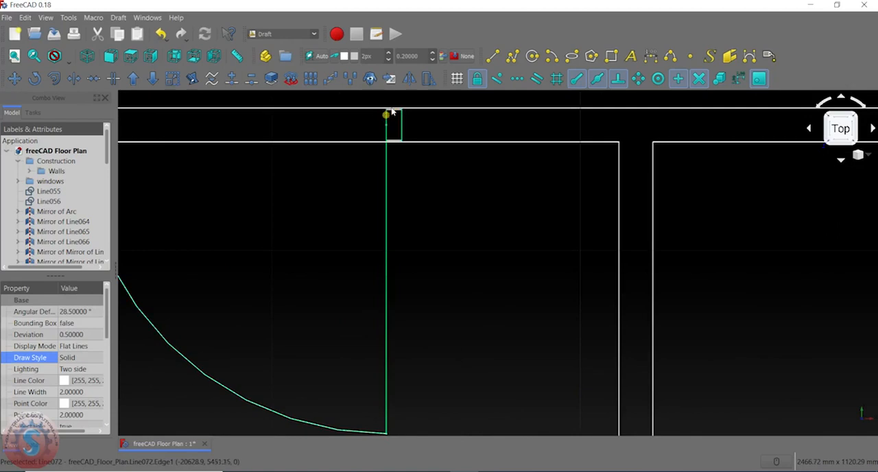
pyautogui.scroll(4, 396, 109)
pyautogui.keyDown('ctrl'); pyautogui.click(399, 170); pyautogui.keyUp('ctrl')
pyautogui.scroll(-8, 396, 180)
pyautogui.scroll(8, 255, 184)
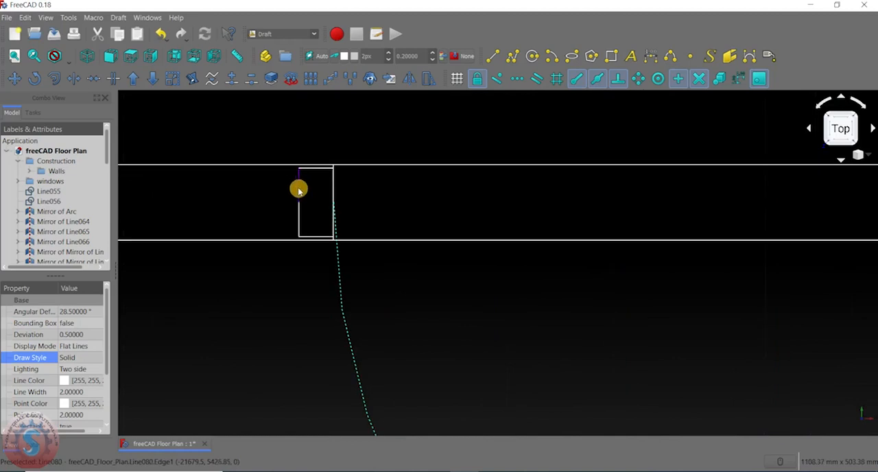
pyautogui.keyDown('ctrl'); pyautogui.click(300, 216); pyautogui.keyUp('ctrl')
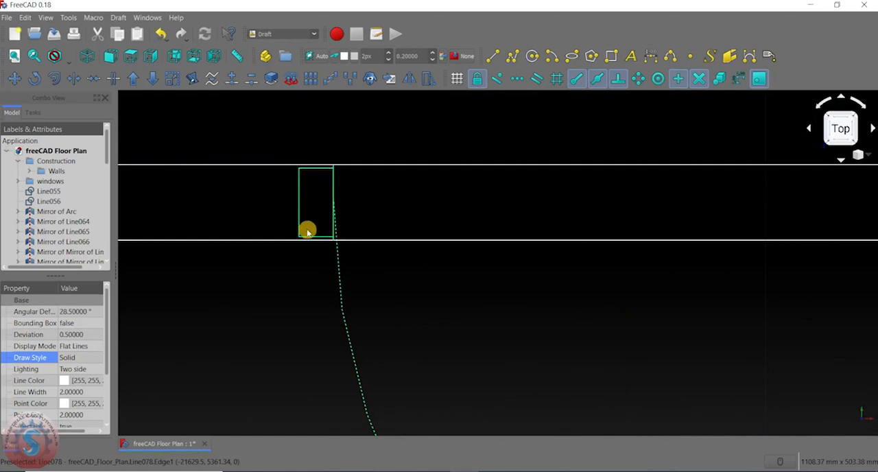
pyautogui.scroll(-10, 307, 232)
pyautogui.scroll(6, 386, 233)
pyautogui.scroll(6, 434, 210)
pyautogui.scroll(-6, 437, 201)
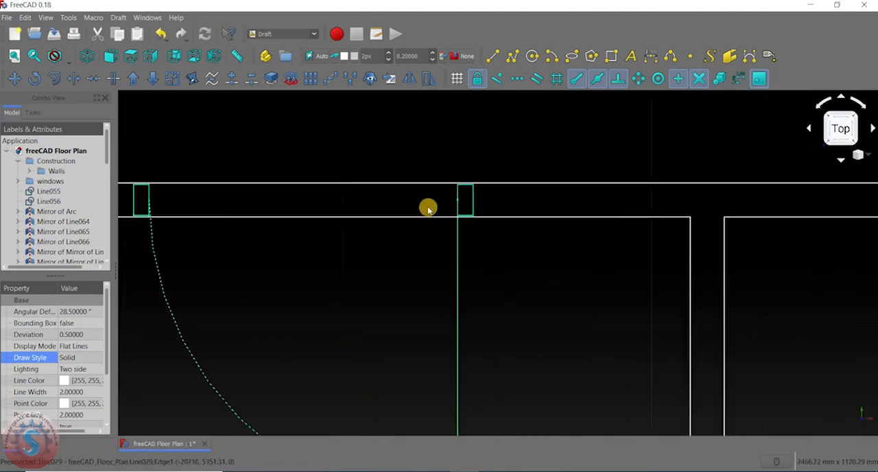
pyautogui.scroll(-5, 428, 209)
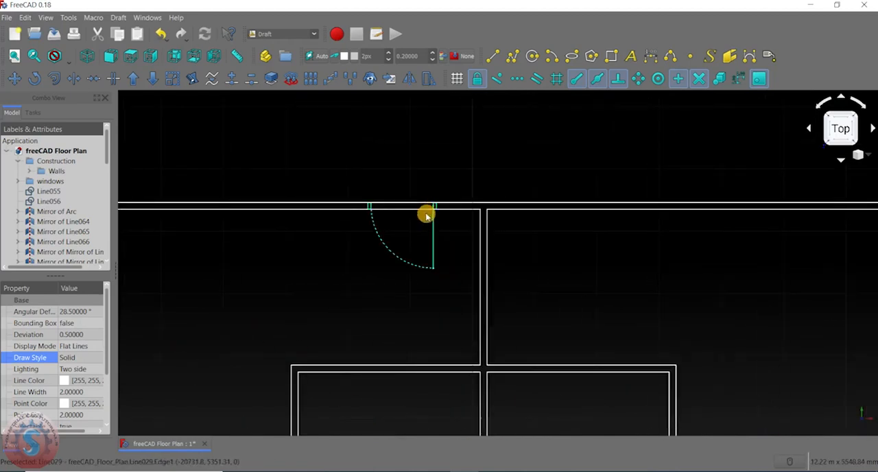
pyautogui.click(409, 78)
pyautogui.scroll(3, 484, 211)
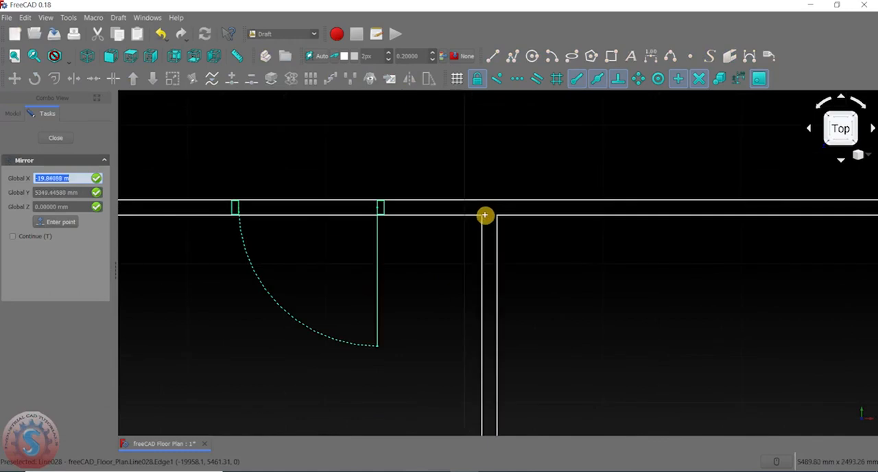
pyautogui.click(484, 215)
pyautogui.scroll(-3, 484, 216)
pyautogui.scroll(3, 482, 316)
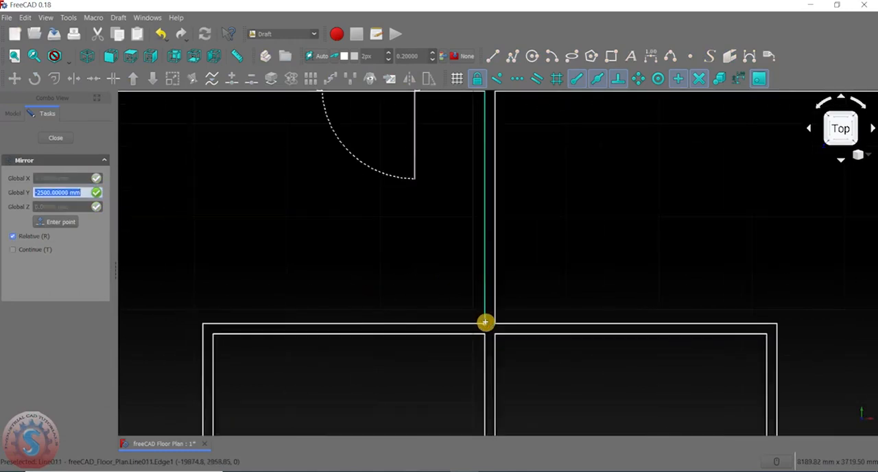
pyautogui.click(486, 327)
# - Examine the two single doors' jambs and wall lines in the horizontal wall, and compare them with the double door's opening in the upper exterior wall
pyautogui.scroll(-3, 478, 227)
pyautogui.scroll(3, 486, 171)
pyautogui.scroll(-5, 470, 196)
pyautogui.scroll(3, 474, 186)
pyautogui.scroll(-4, 469, 180)
pyautogui.scroll(3, 457, 172)
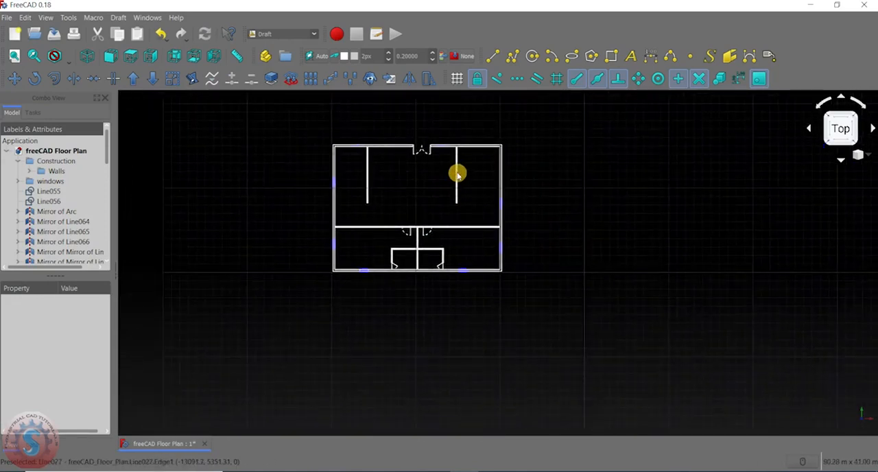
pyautogui.scroll(5, 430, 293)
pyautogui.scroll(6, 432, 222)
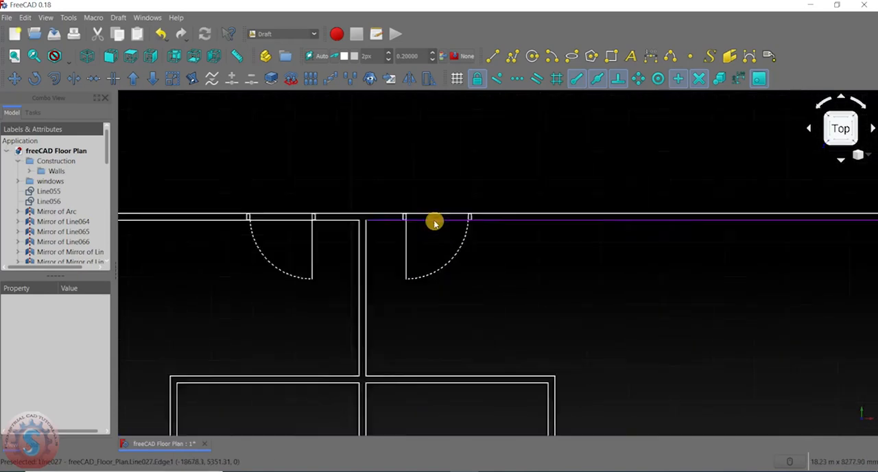
pyautogui.scroll(-6, 425, 237)
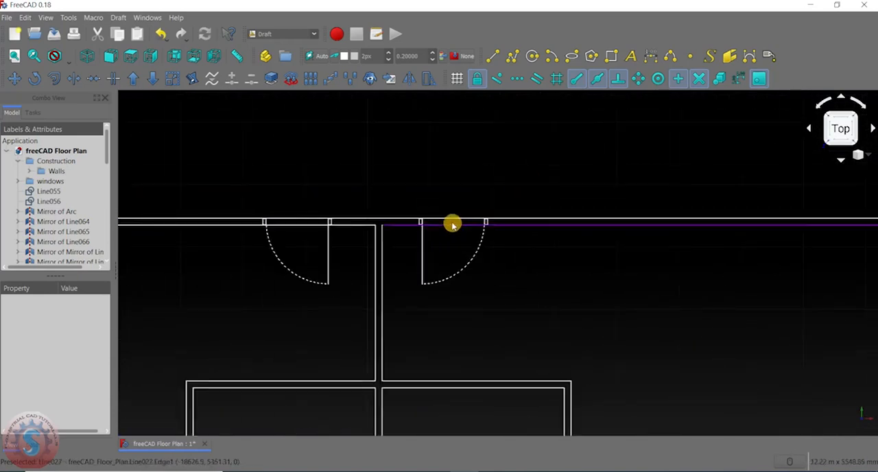
pyautogui.scroll(5, 412, 158)
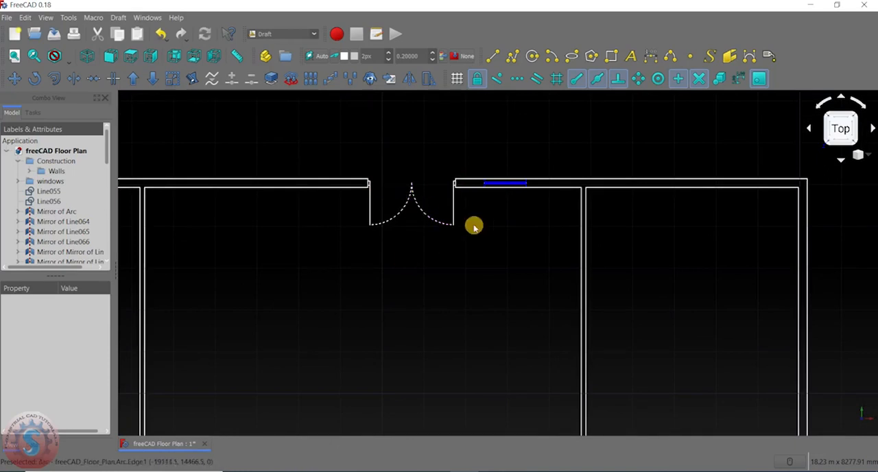
pyautogui.scroll(-5, 415, 211)
pyautogui.scroll(5, 402, 261)
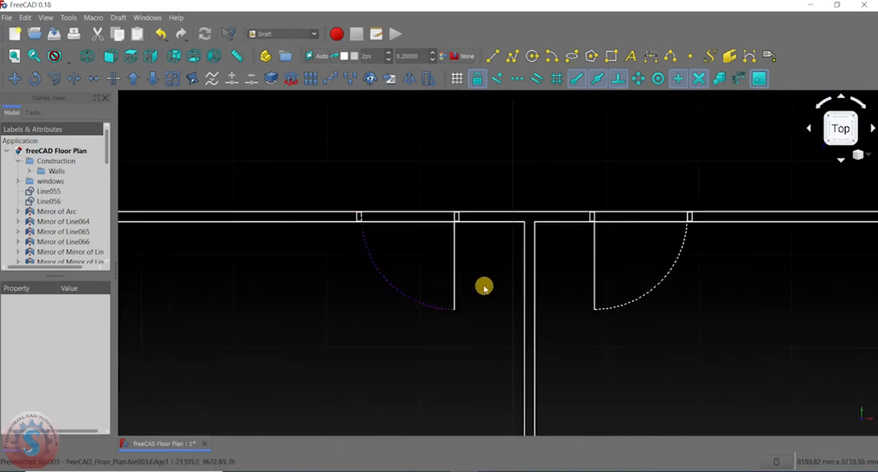
pyautogui.scroll(5, 376, 214)
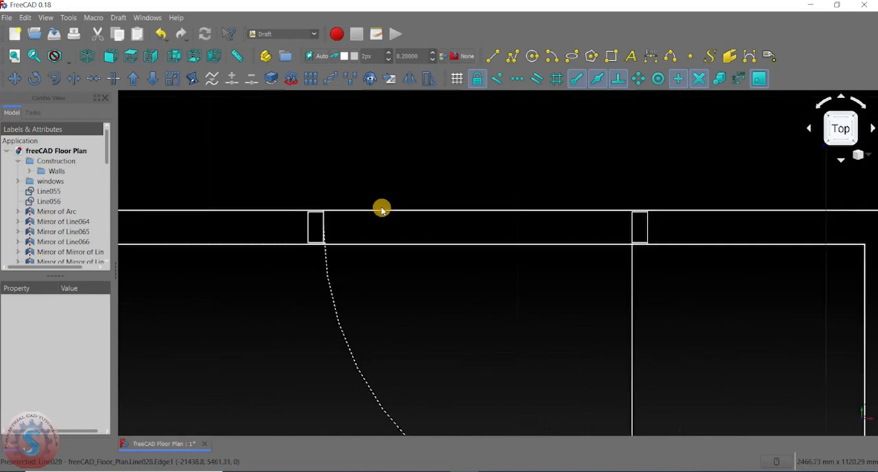
pyautogui.moveTo(475, 262); pyautogui.dragTo(451, 245, button='middle')
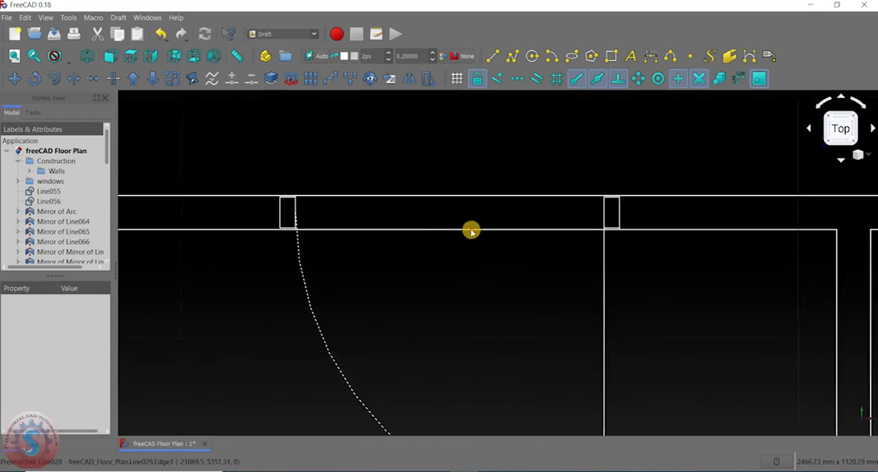
pyautogui.scroll(-3, 630, 256)
pyautogui.scroll(-2, 451, 265)
pyautogui.scroll(5, 536, 265)
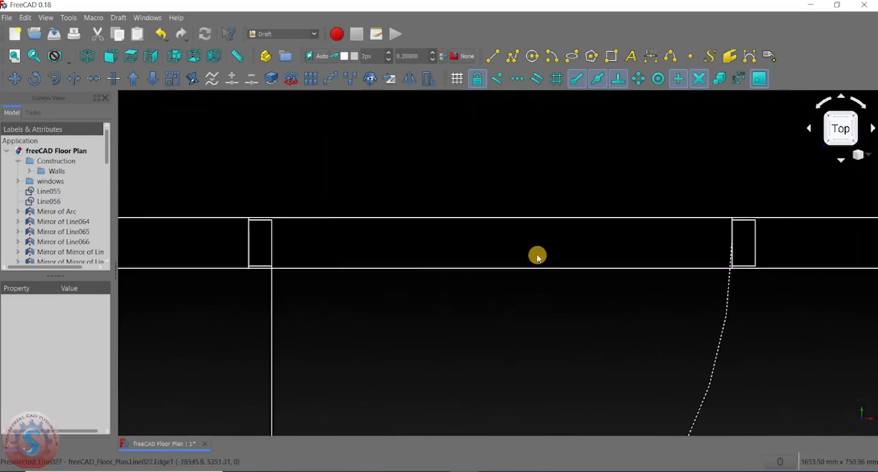
pyautogui.scroll(1, 538, 247)
pyautogui.scroll(-5, 540, 227)
pyautogui.scroll(2, 540, 230)
pyautogui.scroll(2, 540, 231)
pyautogui.moveTo(522, 240); pyautogui.dragTo(457, 425, button='middle')
pyautogui.scroll(-2, 485, 353)
pyautogui.moveTo(500, 282); pyautogui.dragTo(496, 206, button='middle')
pyautogui.scroll(-2, 496, 206)
pyautogui.moveTo(497, 258); pyautogui.dragTo(499, 399, button='middle')
pyautogui.scroll(8, 500, 226)
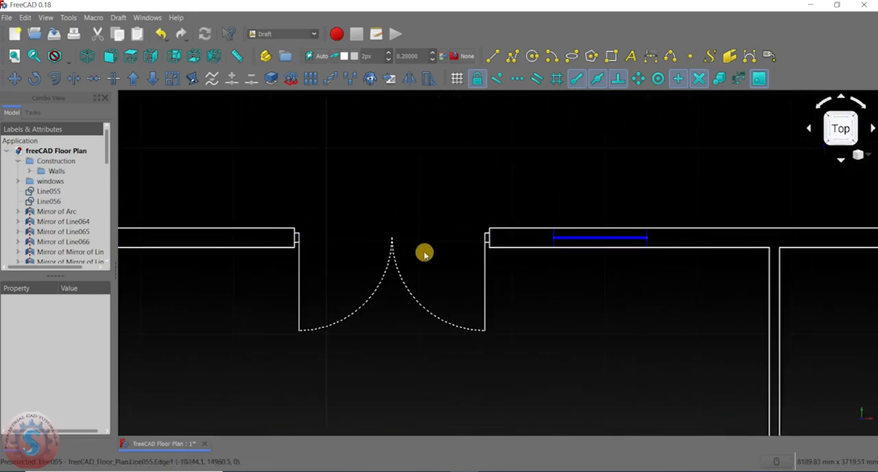
pyautogui.scroll(-4, 425, 256)
pyautogui.moveTo(427, 310); pyautogui.dragTo(449, 218, button='middle')
pyautogui.scroll(5, 422, 264)
pyautogui.scroll(-6, 421, 266)
pyautogui.scroll(8, 433, 271)
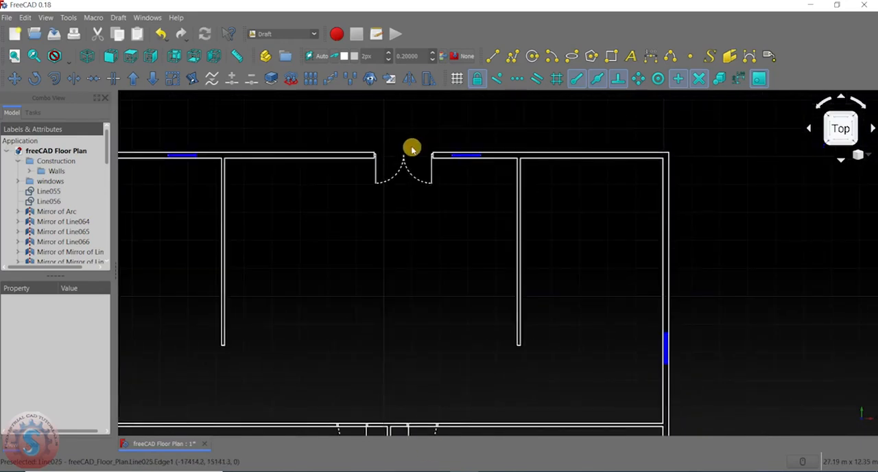
pyautogui.scroll(-3, 455, 229)
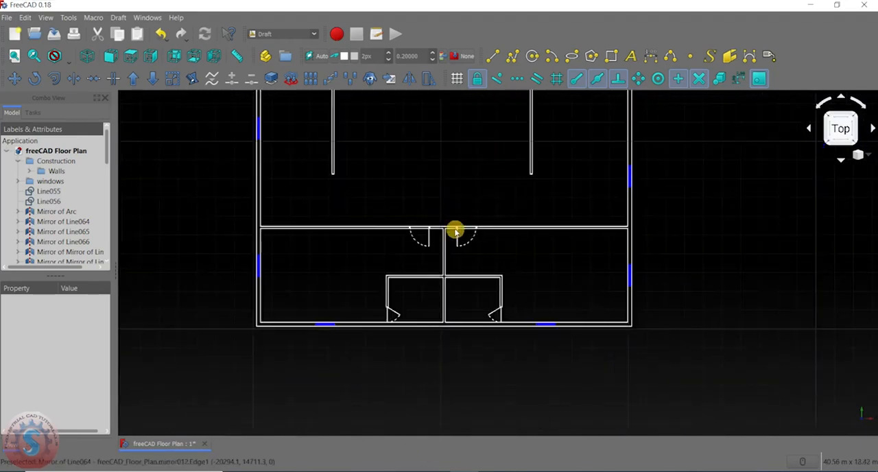
pyautogui.scroll(8, 455, 229)
pyautogui.scroll(2, 347, 165)
pyautogui.scroll(2, 382, 249)
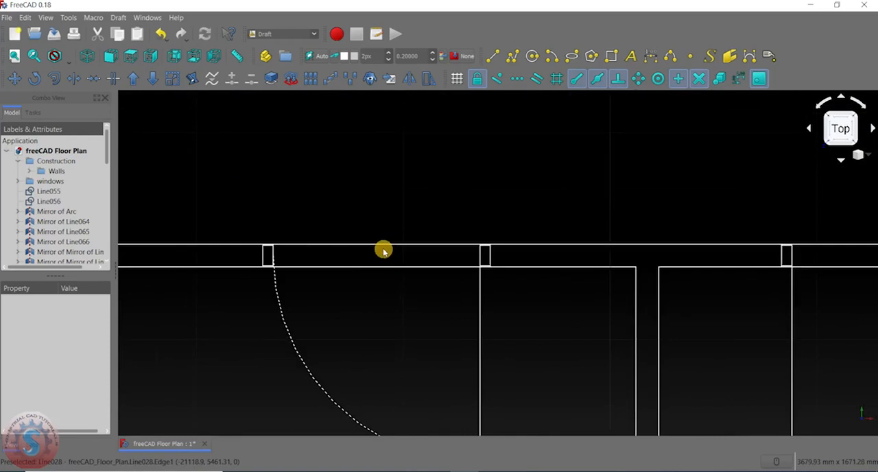
pyautogui.scroll(2, 316, 267)
pyautogui.scroll(2, 169, 284)
pyautogui.scroll(-4, 177, 284)
pyautogui.moveTo(256, 280); pyautogui.dragTo(343, 190, button='middle')
pyautogui.scroll(4, 337, 191)
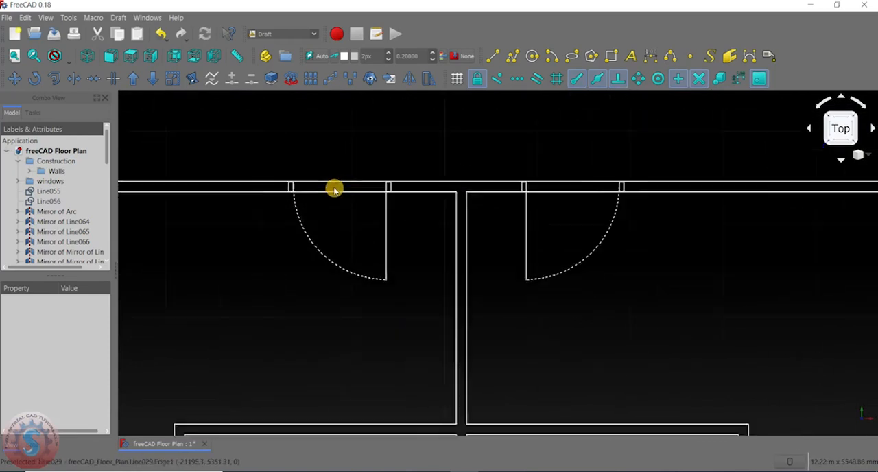
pyautogui.scroll(3, 362, 189)
pyautogui.scroll(-8, 359, 199)
pyautogui.moveTo(359, 204); pyautogui.dragTo(364, 312, button='middle')
pyautogui.scroll(5, 398, 140)
pyautogui.moveTo(380, 128); pyautogui.dragTo(428, 211, button='middle')
pyautogui.scroll(3, 374, 199)
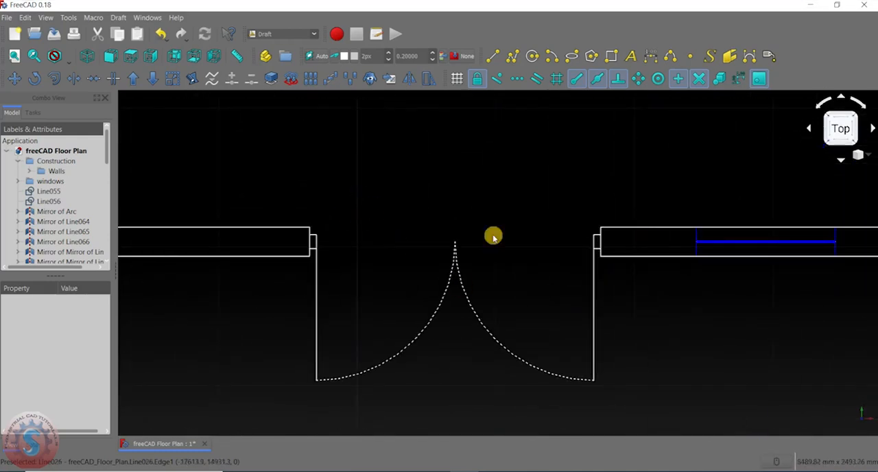
pyautogui.scroll(-3, 417, 330)
pyautogui.moveTo(427, 326); pyautogui.dragTo(410, 145, button='middle')
pyautogui.scroll(2, 393, 233)
pyautogui.scroll(-5, 364, 231)
pyautogui.moveTo(364, 231); pyautogui.dragTo(414, 259, button='middle')
pyautogui.scroll(5, 422, 258)
pyautogui.scroll(-5, 424, 257)
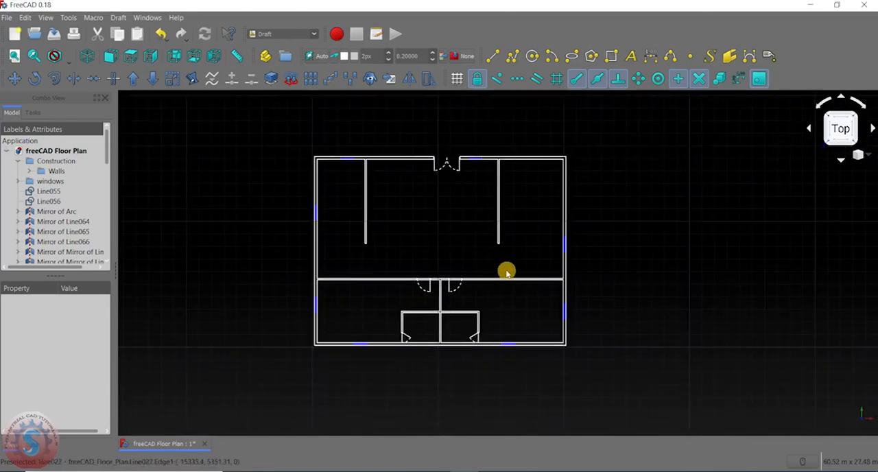
pyautogui.scroll(-8, 54, 172)
pyautogui.scroll(10, 55, 220)
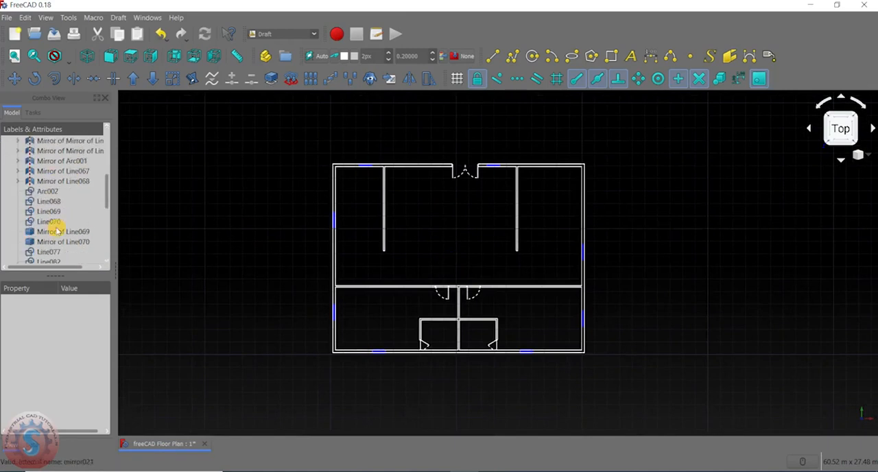
# - Create a new group in the freeCAD Floor Plan document and name it doors
pyautogui.scroll(-6, 59, 227)
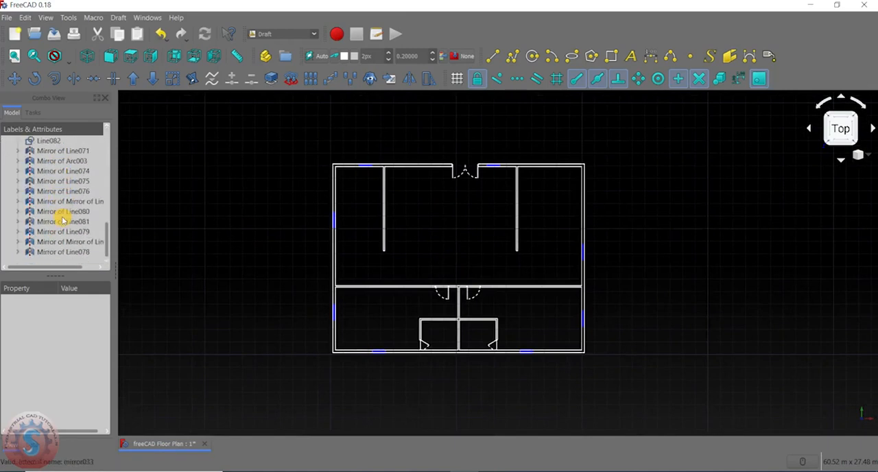
pyautogui.scroll(8, 61, 221)
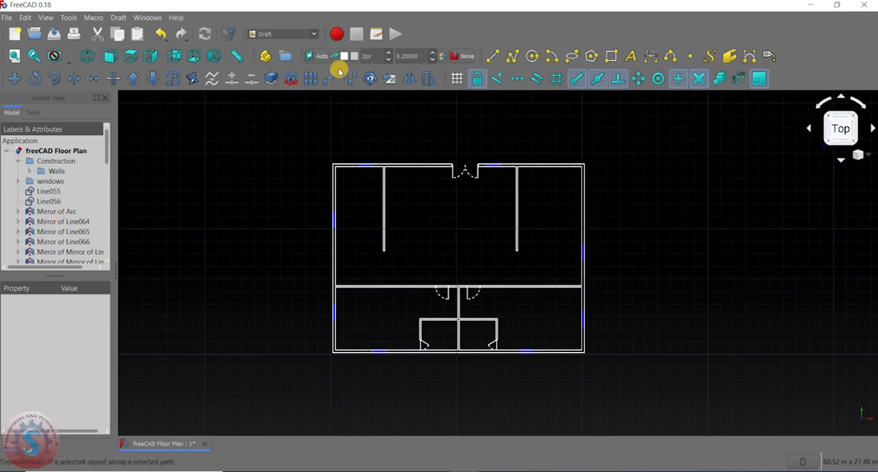
pyautogui.scroll(-4, 256, 204)
pyautogui.scroll(6, 255, 204)
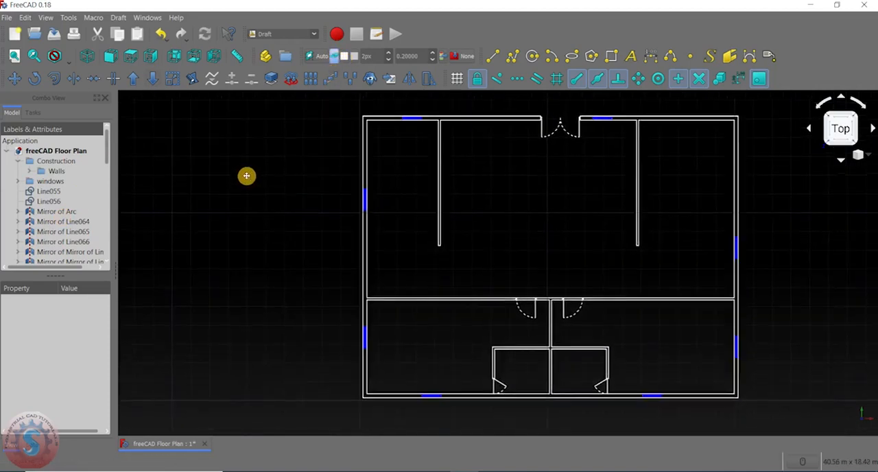
pyautogui.scroll(-5, 71, 196)
pyautogui.scroll(5, 55, 151)
pyautogui.rightClick(39, 151)
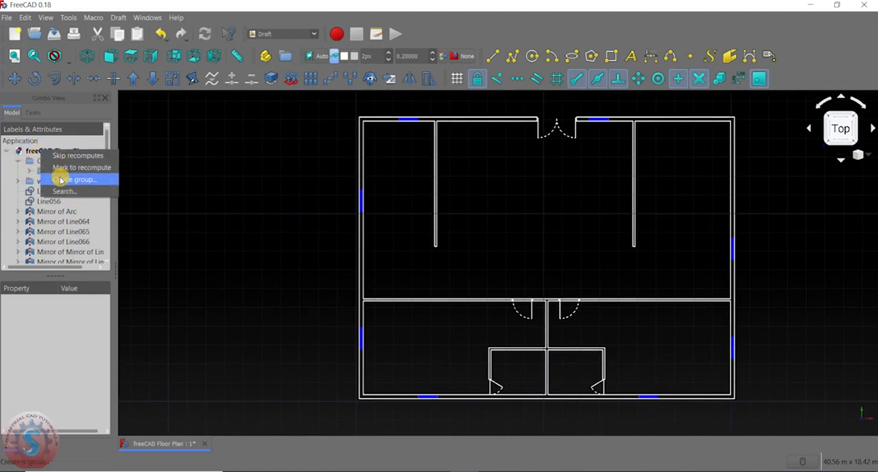
pyautogui.click(60, 179)
pyautogui.scroll(-10, 62, 206)
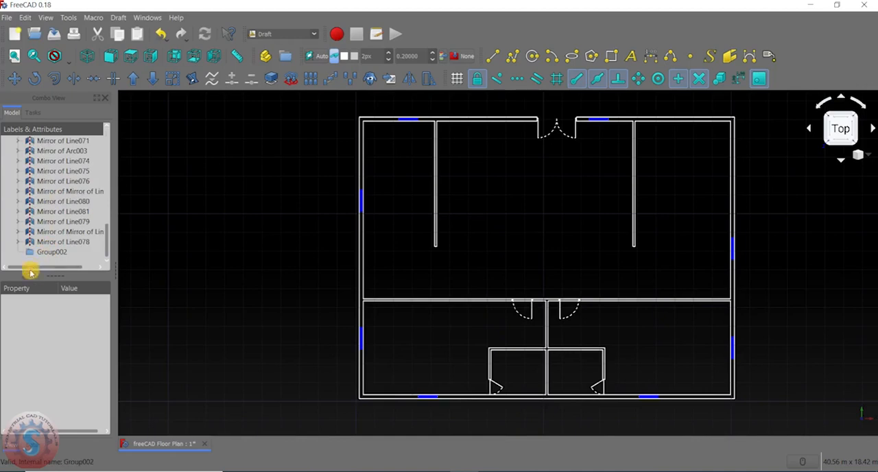
pyautogui.doubleClick(43, 253)
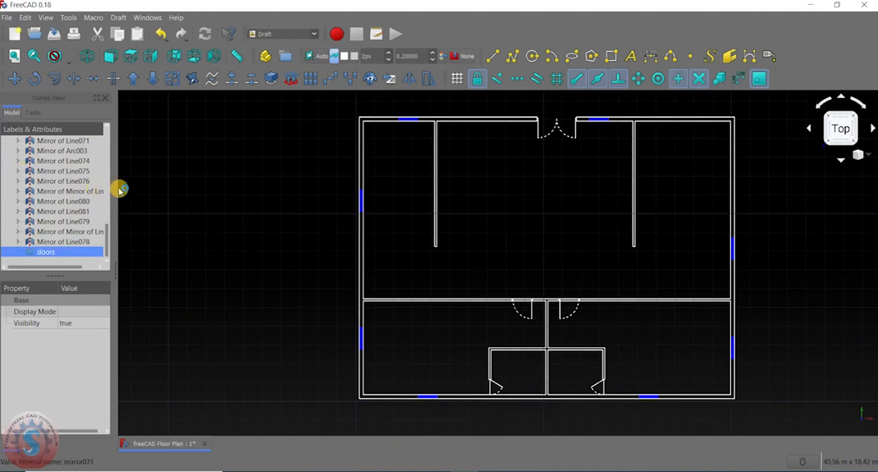
pyautogui.click(152, 202)
# - Move the objects from Line055 to Line068 and the five from Mirror of Line080 to Mirror of Line078 into the doors group
pyautogui.scroll(10, 54, 254)
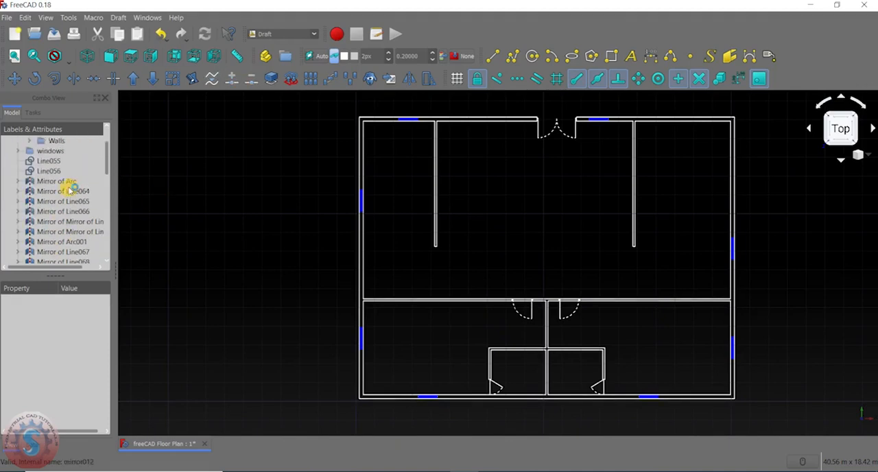
pyautogui.click(59, 191)
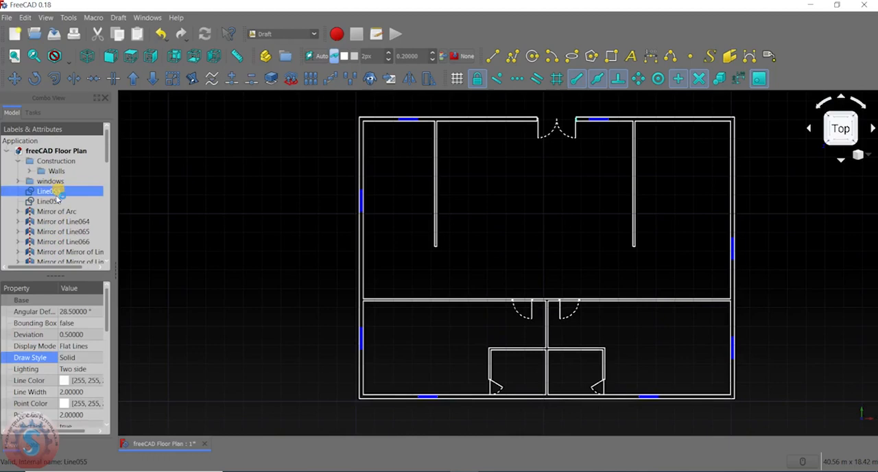
pyautogui.keyDown('ctrl'); pyautogui.click(52, 202); pyautogui.keyUp('ctrl')
pyautogui.keyDown('ctrl'); pyautogui.click(58, 212); pyautogui.keyUp('ctrl')
pyautogui.scroll(-1, 66, 193)
pyautogui.keyDown('ctrl'); pyautogui.click(66, 192); pyautogui.keyUp('ctrl')
pyautogui.keyDown('ctrl'); pyautogui.click(64, 193); pyautogui.keyUp('ctrl')
pyautogui.keyDown('ctrl'); pyautogui.click(62, 202); pyautogui.keyUp('ctrl')
pyautogui.keyDown('ctrl'); pyautogui.click(65, 193); pyautogui.keyUp('ctrl')
pyautogui.keyDown('ctrl'); pyautogui.click(66, 211); pyautogui.keyUp('ctrl')
pyautogui.scroll(-1, 69, 204)
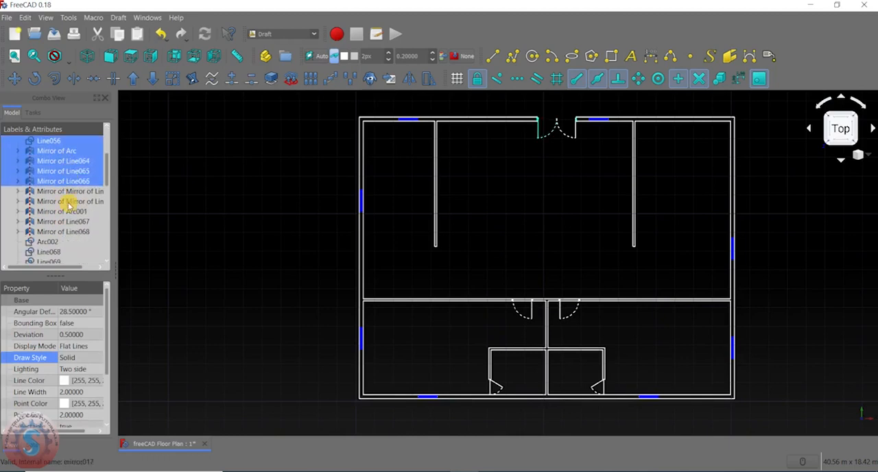
pyautogui.keyDown('ctrl'); pyautogui.click(68, 193); pyautogui.keyUp('ctrl')
pyautogui.keyDown('ctrl'); pyautogui.click(68, 202); pyautogui.keyUp('ctrl')
pyautogui.keyDown('ctrl'); pyautogui.click(65, 212); pyautogui.keyUp('ctrl')
pyautogui.keyDown('ctrl'); pyautogui.click(61, 221); pyautogui.keyUp('ctrl')
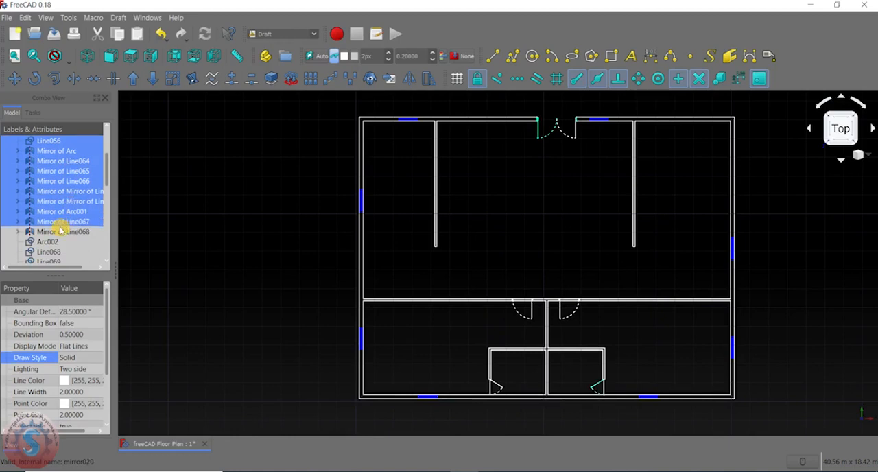
pyautogui.keyDown('ctrl'); pyautogui.click(61, 231); pyautogui.keyUp('ctrl')
pyautogui.scroll(-2, 62, 224)
pyautogui.keyDown('ctrl'); pyautogui.click(56, 183); pyautogui.keyUp('ctrl')
pyautogui.keyDown('ctrl'); pyautogui.click(56, 192); pyautogui.keyUp('ctrl')
pyautogui.scroll(-3, 62, 179)
pyautogui.scroll(3, 63, 179)
pyautogui.scroll(-4, 63, 188)
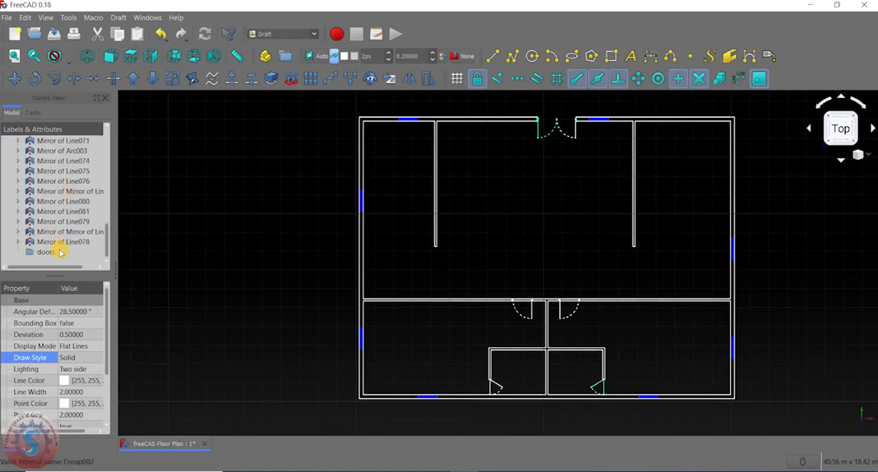
pyautogui.keyDown('ctrl'); pyautogui.click(62, 242); pyautogui.keyUp('ctrl')
pyautogui.keyDown('ctrl'); pyautogui.click(63, 231); pyautogui.keyUp('ctrl')
pyautogui.keyDown('ctrl'); pyautogui.click(63, 221); pyautogui.keyUp('ctrl')
pyautogui.keyDown('ctrl'); pyautogui.click(64, 211); pyautogui.keyUp('ctrl')
pyautogui.keyDown('ctrl'); pyautogui.click(68, 201); pyautogui.keyUp('ctrl')
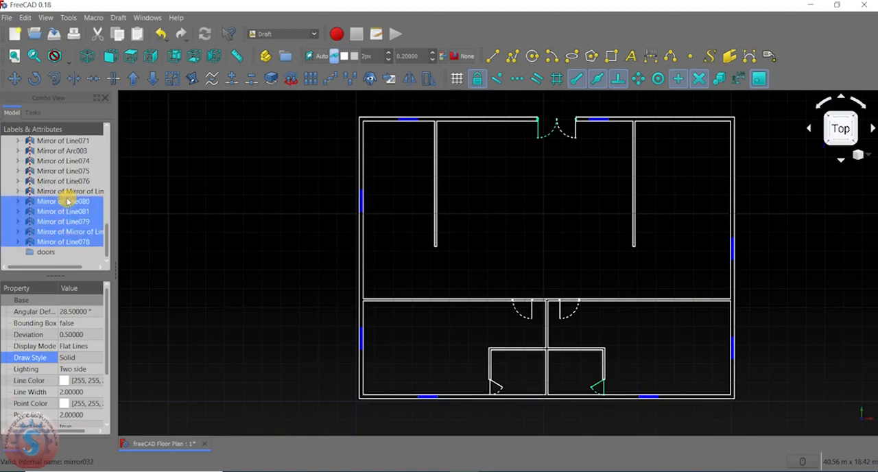
pyautogui.moveTo(61, 201); pyautogui.dragTo(42, 253)
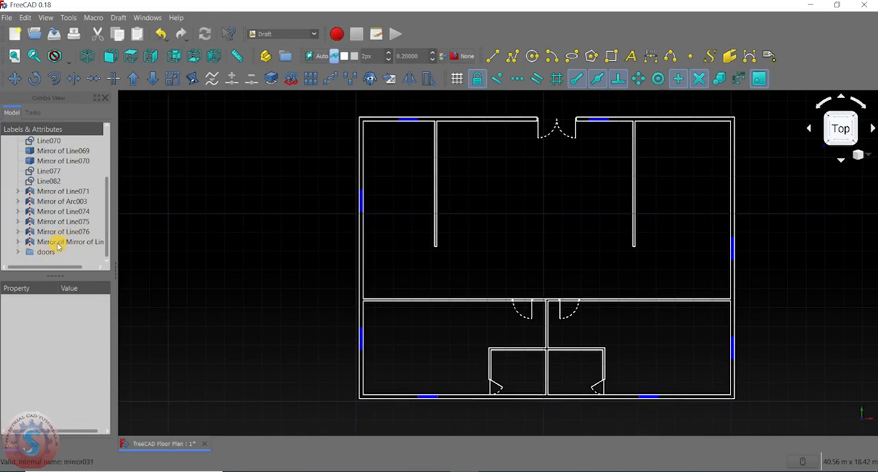
# - Move the ungrouped objects from Mirror of Line069 through the last Mirror of Mirror line into the doors group
pyautogui.keyDown('ctrl'); pyautogui.click(58, 243); pyautogui.keyUp('ctrl')
pyautogui.keyDown('ctrl'); pyautogui.click(62, 232); pyautogui.keyUp('ctrl')
pyautogui.keyDown('ctrl'); pyautogui.click(64, 221); pyautogui.keyUp('ctrl')
pyautogui.keyDown('ctrl'); pyautogui.click(66, 212); pyautogui.keyUp('ctrl')
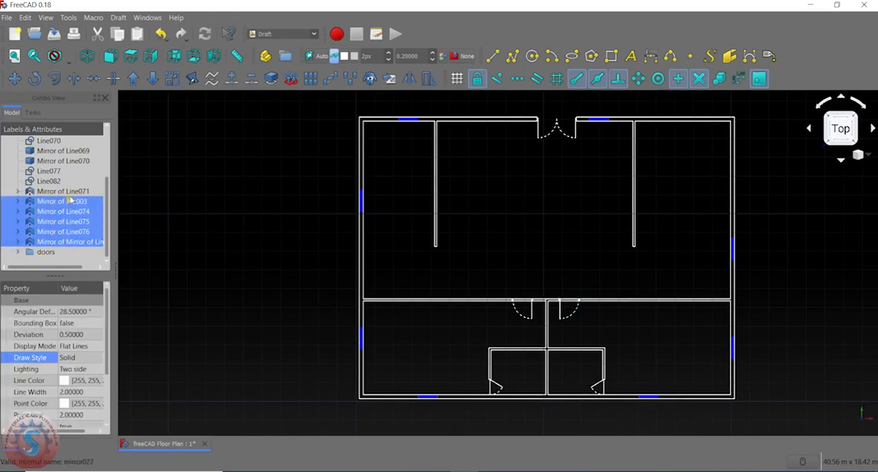
pyautogui.keyDown('ctrl'); pyautogui.click(63, 183); pyautogui.keyUp('ctrl')
pyautogui.keyDown('ctrl'); pyautogui.click(60, 172); pyautogui.keyUp('ctrl')
pyautogui.keyDown('ctrl'); pyautogui.click(67, 152); pyautogui.keyUp('ctrl')
pyautogui.keyDown('ctrl'); pyautogui.doubleClick(68, 162); pyautogui.keyUp('ctrl')
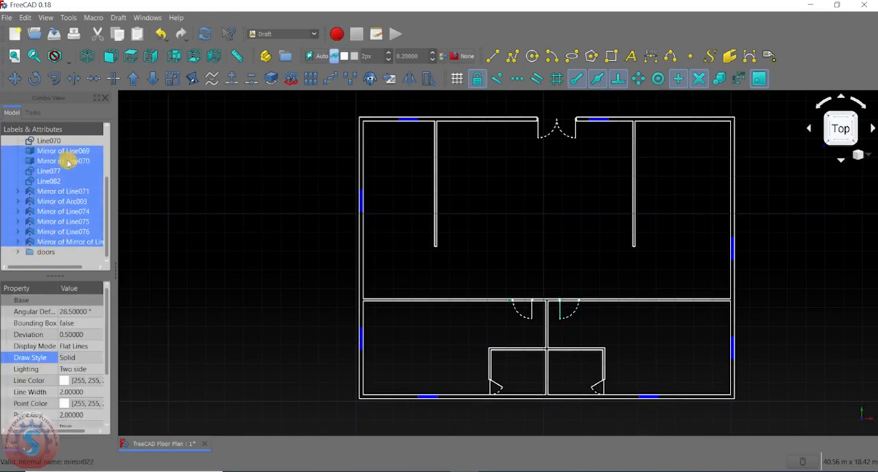
pyautogui.click(62, 136)
pyautogui.click(13, 115)
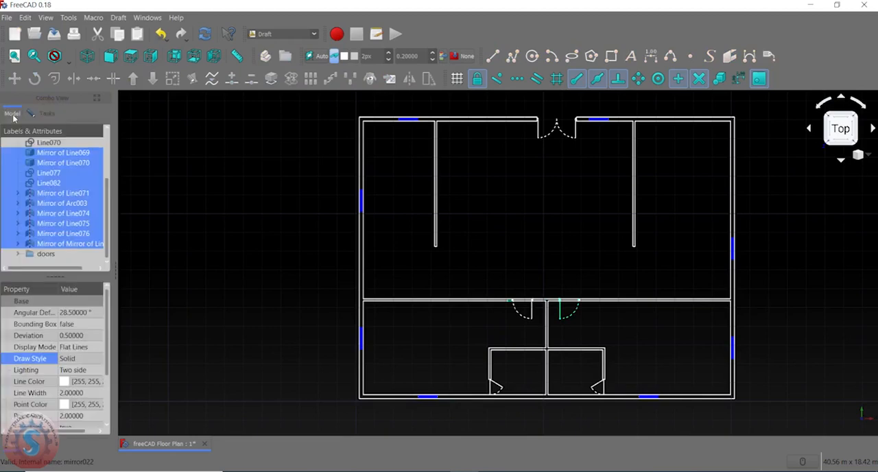
pyautogui.moveTo(47, 214); pyautogui.dragTo(55, 260)
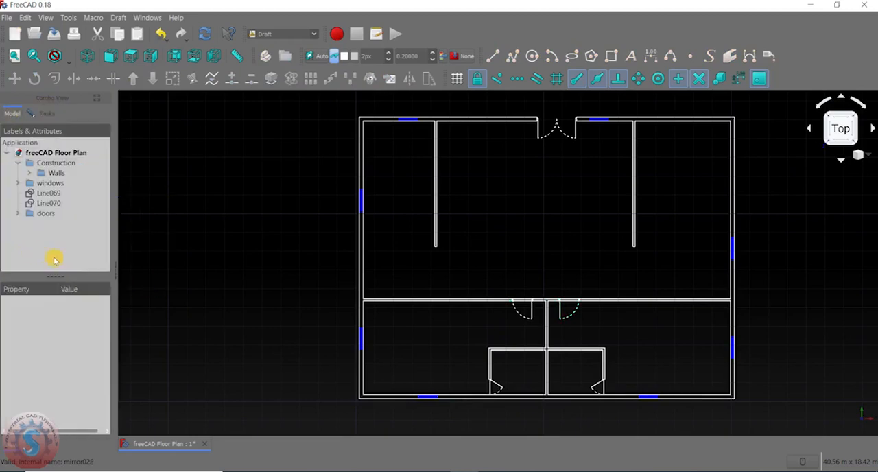
# - Move the remaining ungrouped lines, Line069 and Line070, into the doors group
pyautogui.click(45, 193)
pyautogui.moveTo(50, 195); pyautogui.dragTo(42, 218)
pyautogui.click(18, 195)
pyautogui.click(19, 194)
# - Hide the doors group and show it again to test its visibility
pyautogui.click(46, 193)
pyautogui.rightClick(46, 195)
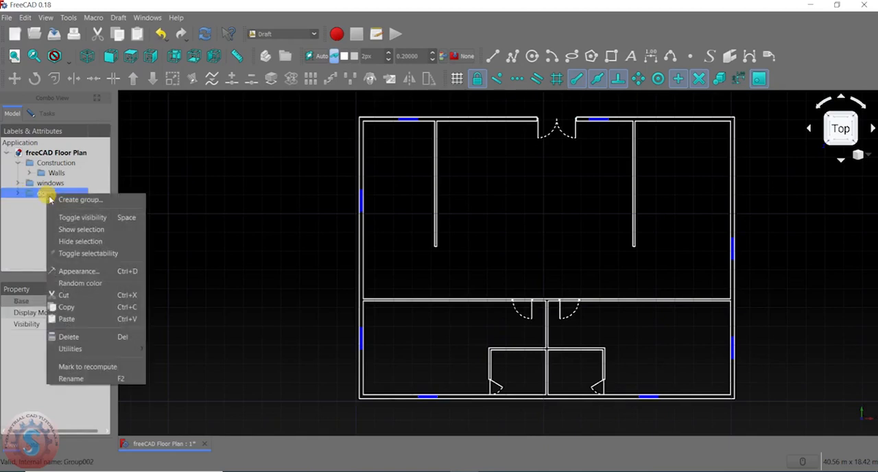
pyautogui.click(65, 244)
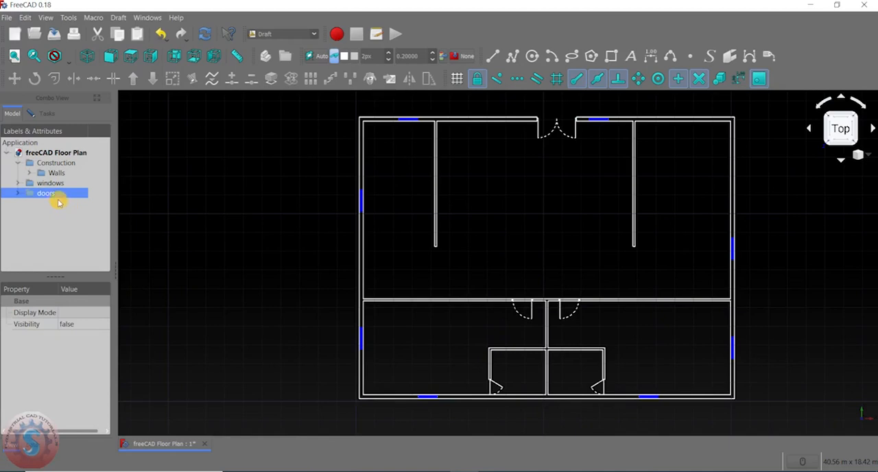
pyautogui.rightClick(59, 199)
pyautogui.click(73, 229)
# - Expand the doors group, hide Line055 and show it again
pyautogui.click(30, 197)
pyautogui.click(19, 193)
pyautogui.scroll(-3, 41, 221)
pyautogui.scroll(3, 55, 230)
pyautogui.click(66, 203)
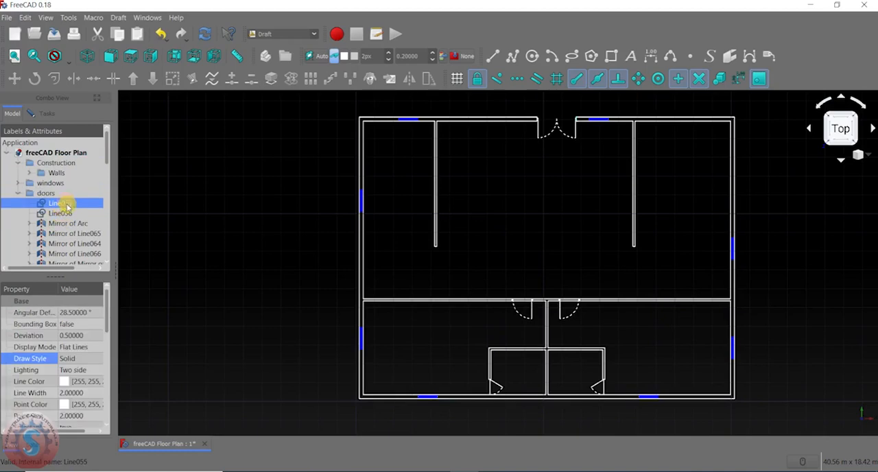
pyautogui.rightClick(60, 205)
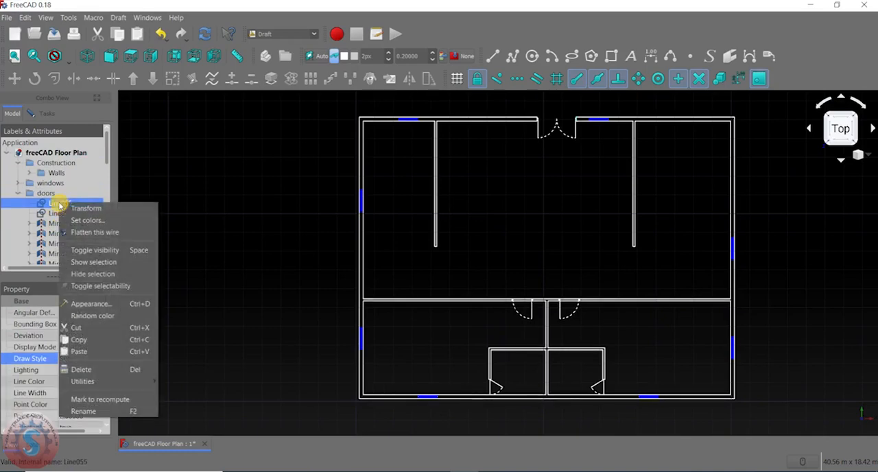
pyautogui.click(82, 275)
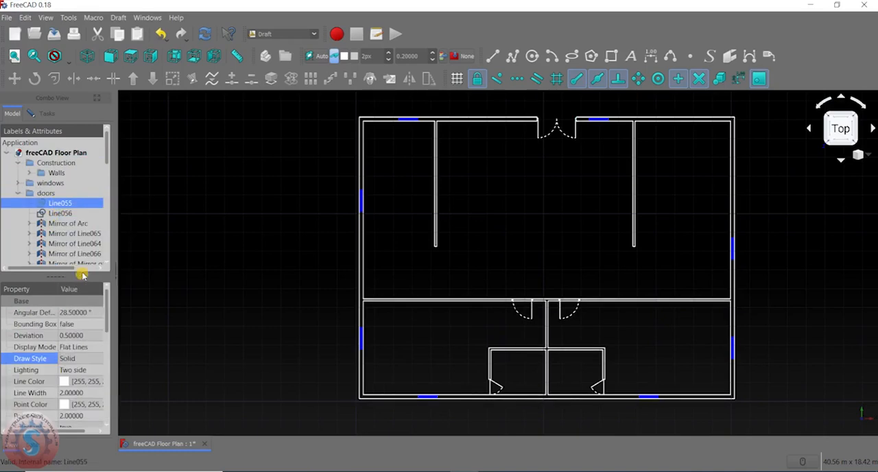
pyautogui.rightClick(69, 205)
pyautogui.click(89, 265)
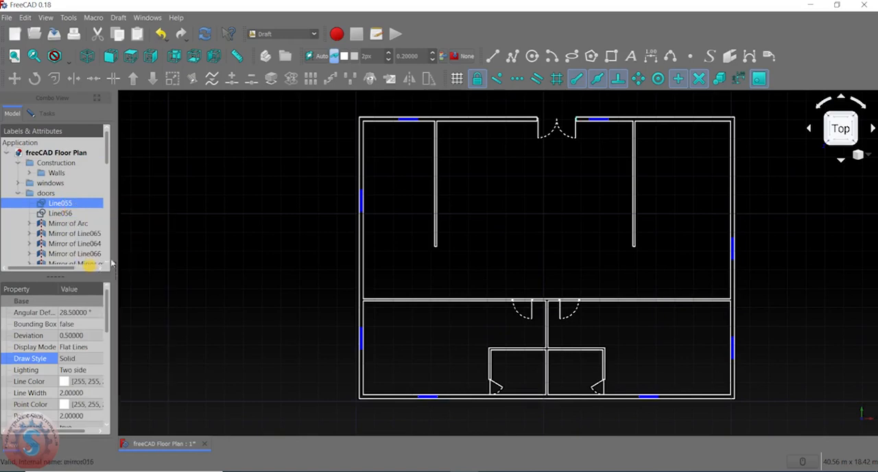
# - Hide the objects from Mirror of Line065 through Mirror of Line068 in the doors group and show them again
pyautogui.click(212, 212)
pyautogui.scroll(-2, 108, 233)
pyautogui.moveTo(80, 175); pyautogui.dragTo(75, 236)
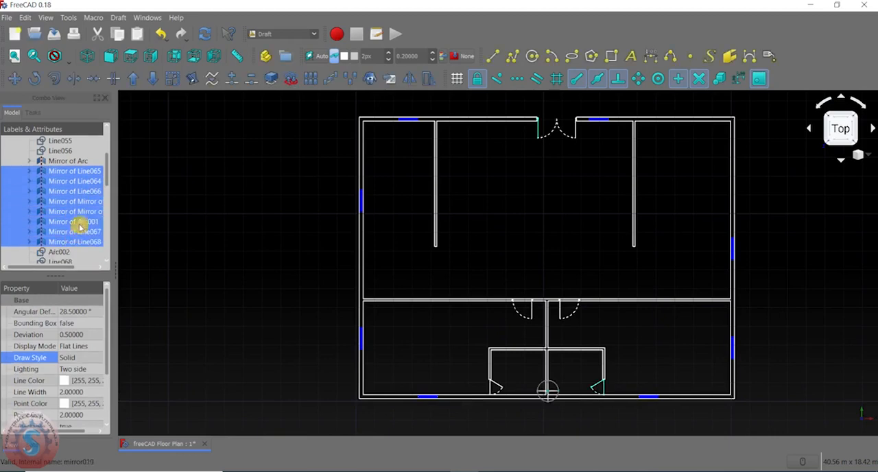
pyautogui.rightClick(85, 173)
pyautogui.click(109, 210)
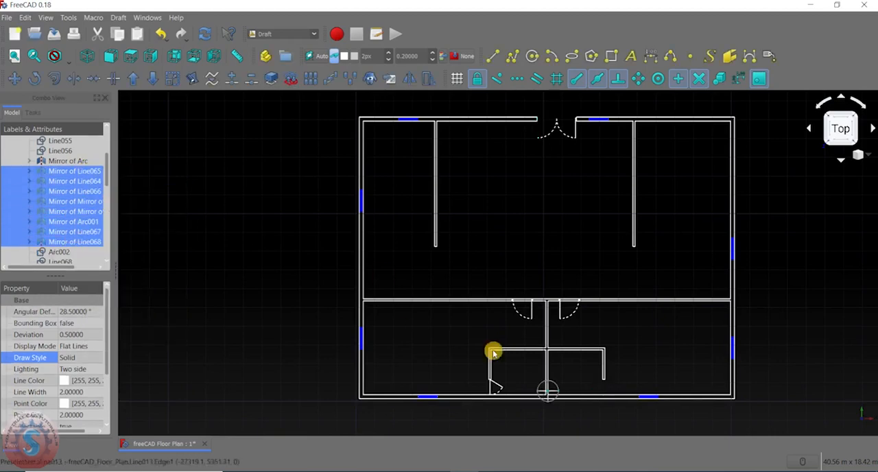
pyautogui.rightClick(69, 172)
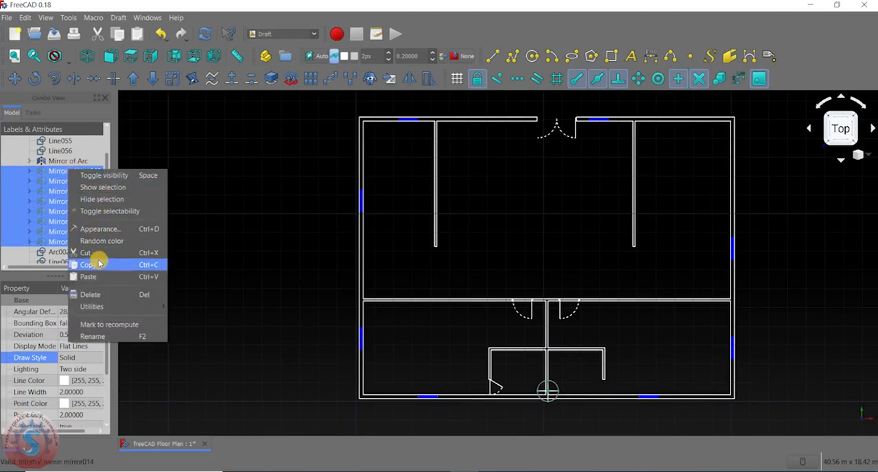
pyautogui.click(108, 188)
pyautogui.click(198, 225)
# - Try to move the small right-hand room's displaced dotted swing arc, Mirror of Arc001, from its lower endpoint toward the door leaf
pyautogui.scroll(-5, 249, 261)
pyautogui.scroll(10, 333, 306)
pyautogui.click(450, 225)
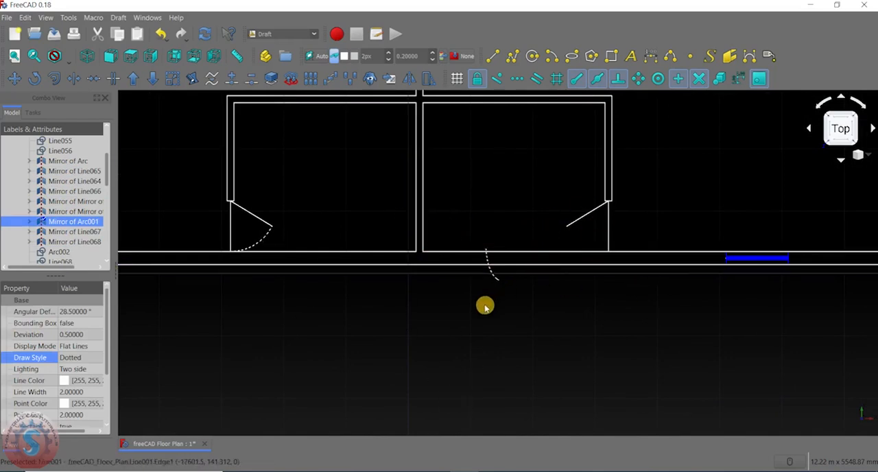
pyautogui.scroll(-3, 485, 303)
pyautogui.scroll(4, 490, 300)
pyautogui.moveTo(493, 294); pyautogui.dragTo(451, 313, button='middle')
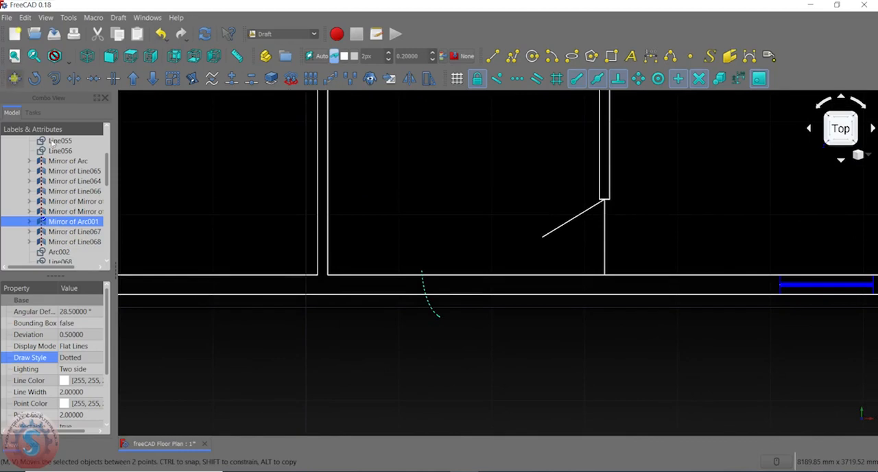
pyautogui.press('m')
pyautogui.press('v')
pyautogui.scroll(2, 446, 315)
pyautogui.click(488, 294)
pyautogui.scroll(-3, 486, 289)
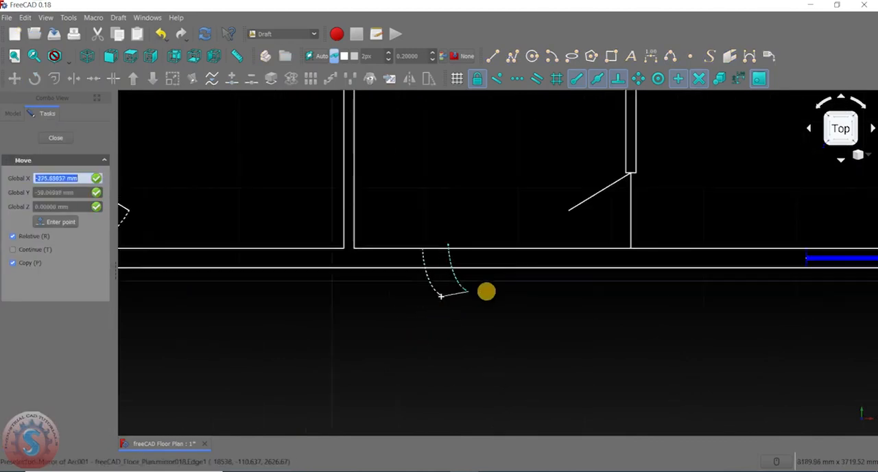
pyautogui.scroll(4, 621, 240)
pyautogui.scroll(-3, 453, 271)
pyautogui.click(392, 256)
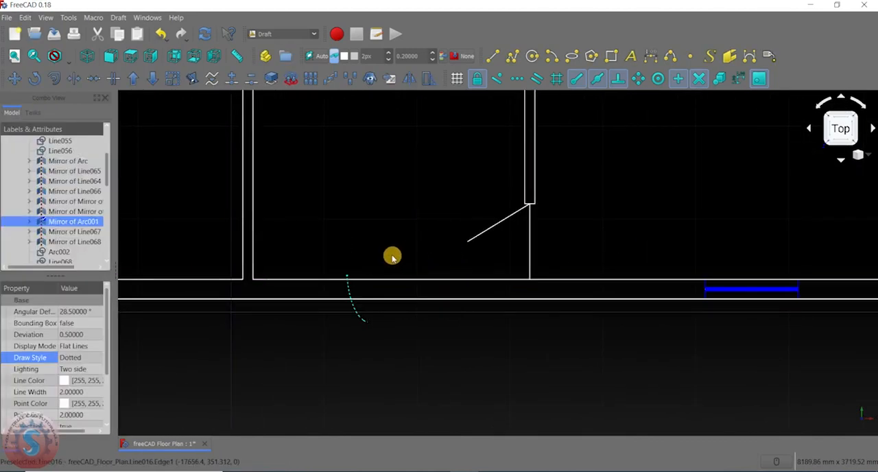
pyautogui.scroll(-2, 397, 257)
pyautogui.scroll(-3, 451, 294)
pyautogui.scroll(3, 432, 221)
pyautogui.scroll(-3, 422, 249)
pyautogui.scroll(2, 52, 220)
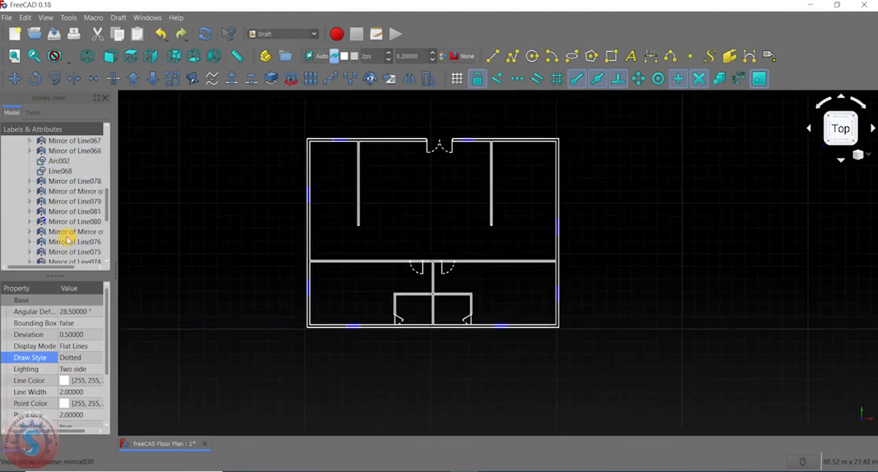
# - Examine the windows in the right exterior wall and the double door in the upper exterior wall
pyautogui.scroll(4, 418, 242)
pyautogui.scroll(-3, 419, 241)
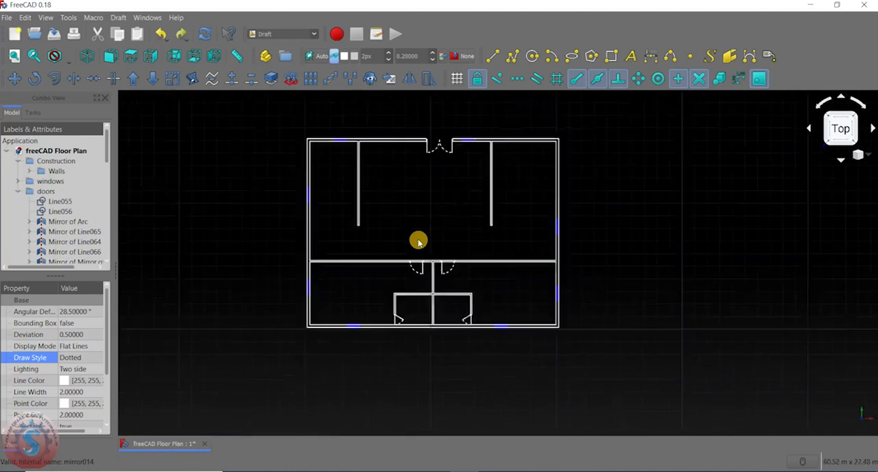
pyautogui.scroll(3, 549, 239)
pyautogui.scroll(-5, 453, 185)
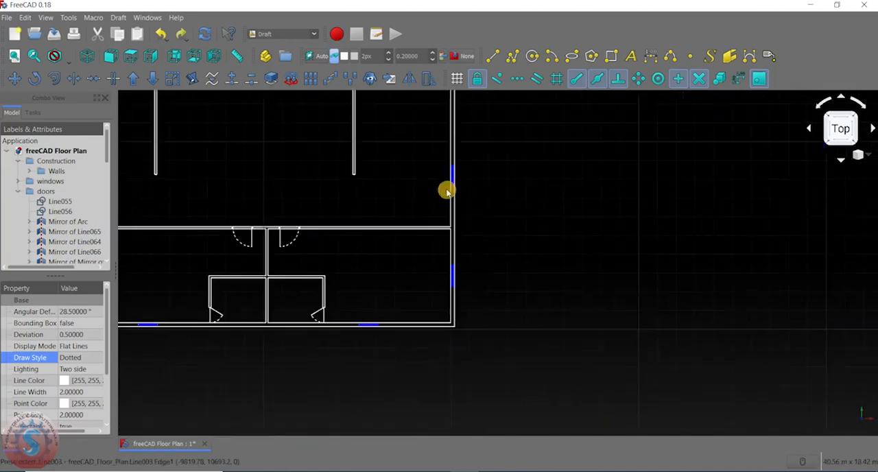
pyautogui.scroll(8, 385, 259)
pyautogui.scroll(-6, 380, 251)
pyautogui.scroll(3, 446, 239)
pyautogui.scroll(4, 426, 242)
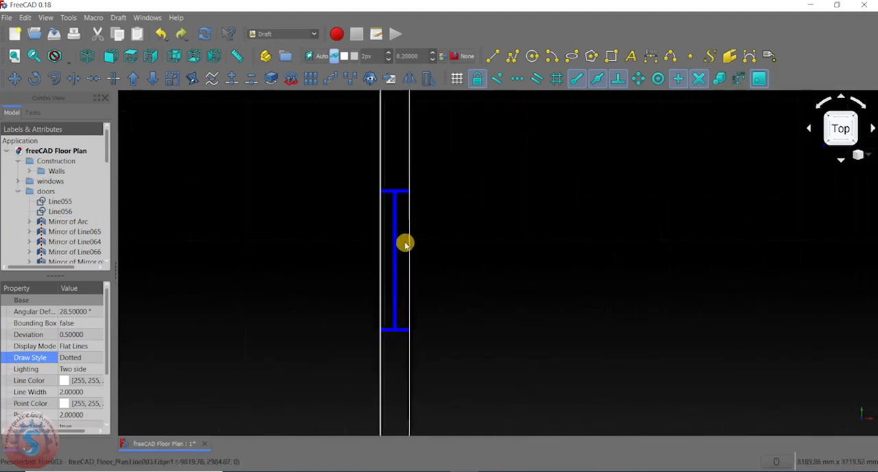
pyautogui.scroll(-6, 400, 245)
pyautogui.scroll(-2, 453, 235)
pyautogui.scroll(7, 402, 229)
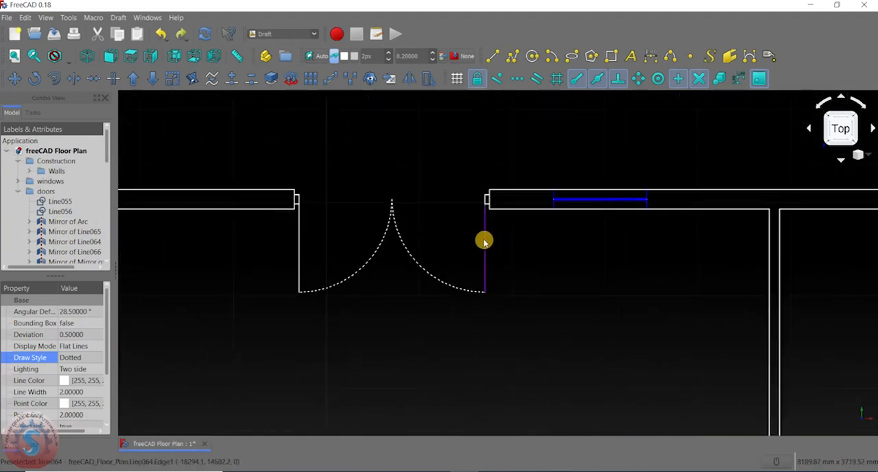
# - Select the double door's right leaf and right swing arc together with its left leaf and left jamb lines
pyautogui.click(484, 241)
pyautogui.keyDown('ctrl'); pyautogui.click(425, 268); pyautogui.keyUp('ctrl')
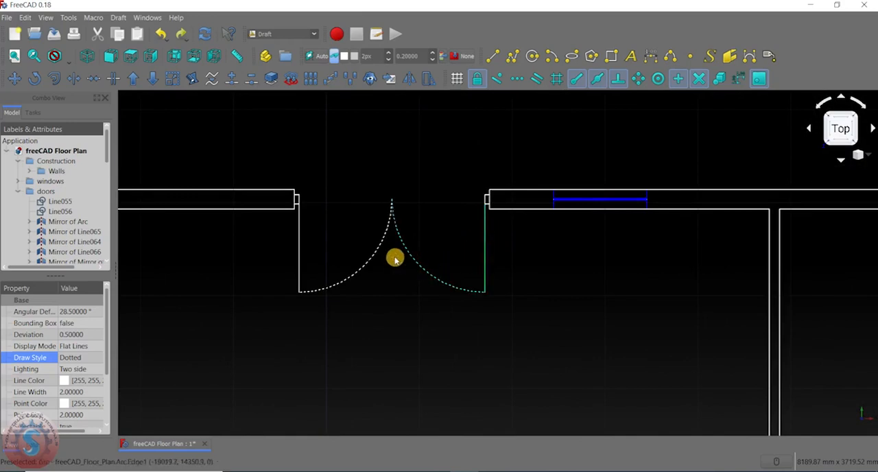
pyautogui.keyDown('ctrl'); pyautogui.click(300, 242); pyautogui.keyUp('ctrl')
pyautogui.scroll(4, 307, 198)
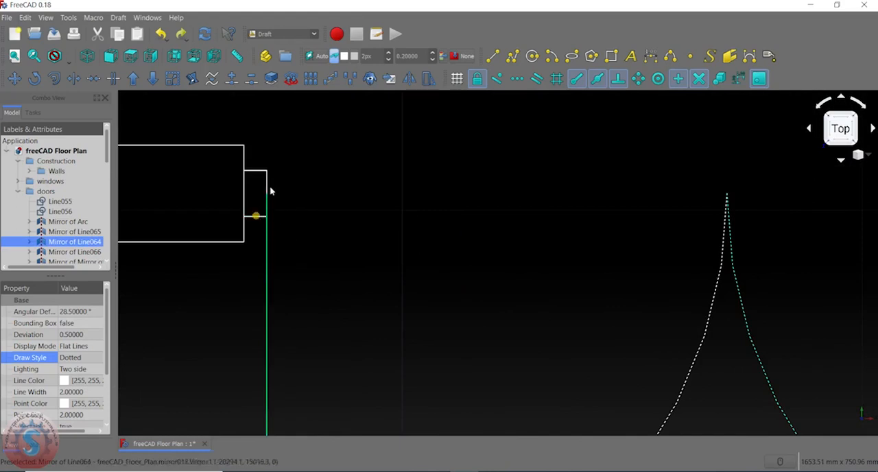
pyautogui.keyDown('ctrl'); pyautogui.click(267, 186); pyautogui.keyUp('ctrl')
pyautogui.keyDown('ctrl'); pyautogui.click(256, 216); pyautogui.keyUp('ctrl')
pyautogui.keyDown('ctrl'); pyautogui.click(258, 171); pyautogui.keyUp('ctrl')
# - Add the double door's right jamb lines and left swing arc to the selection
pyautogui.scroll(-2, 66, 226)
pyautogui.scroll(-3, 67, 227)
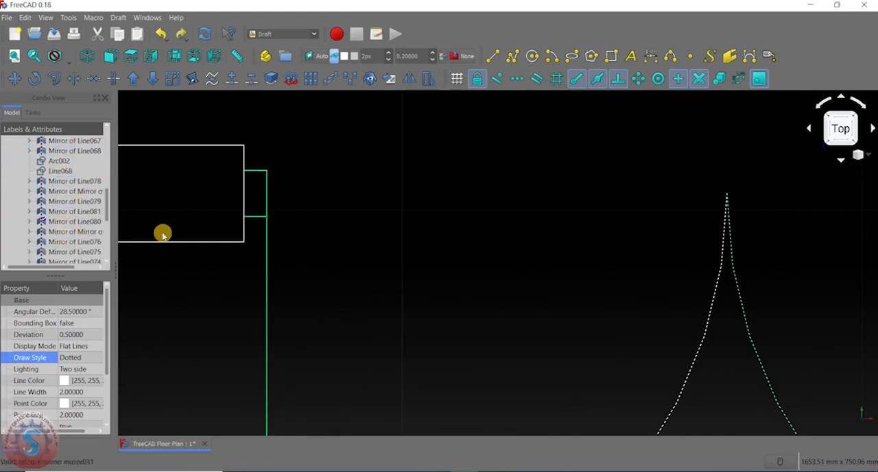
pyautogui.scroll(-5, 261, 234)
pyautogui.scroll(7, 439, 235)
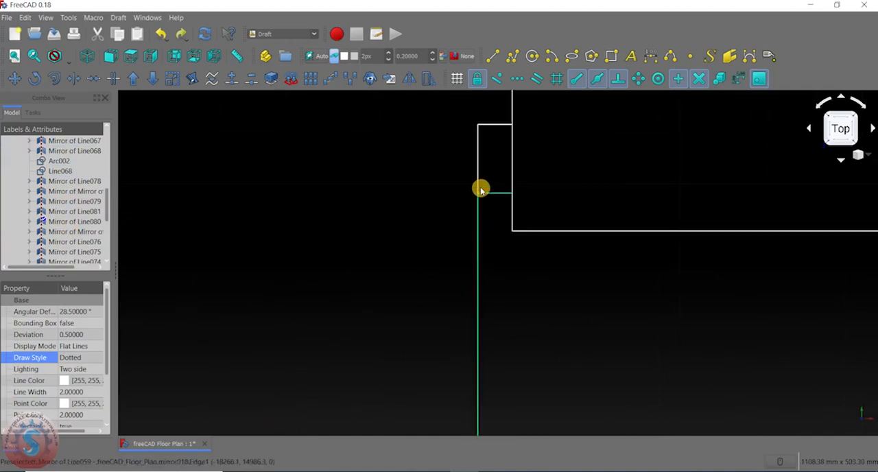
pyautogui.keyDown('ctrl'); pyautogui.click(478, 171); pyautogui.keyUp('ctrl')
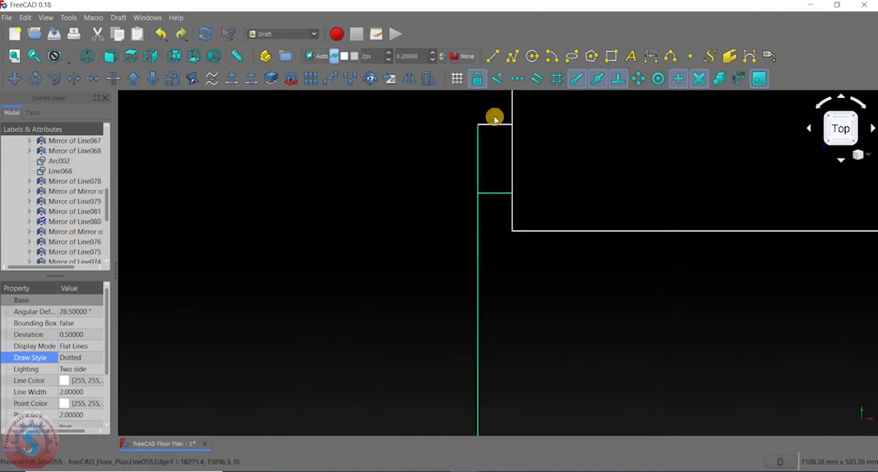
pyautogui.scroll(-6, 431, 171)
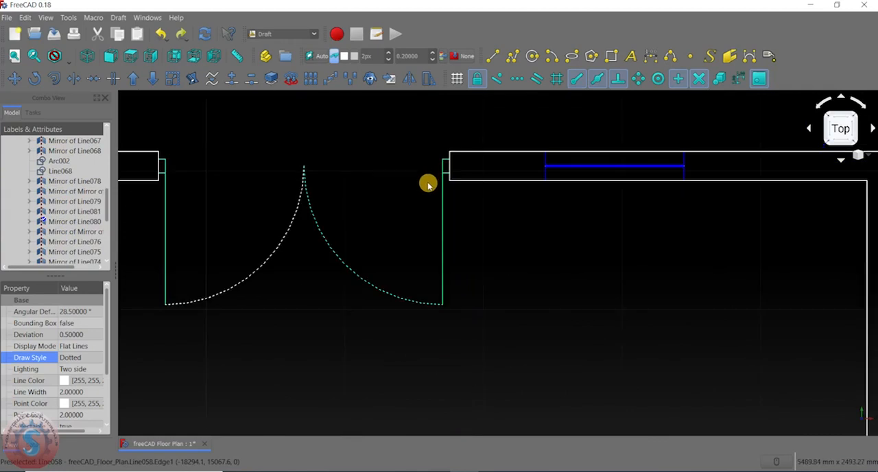
pyautogui.scroll(-5, 377, 206)
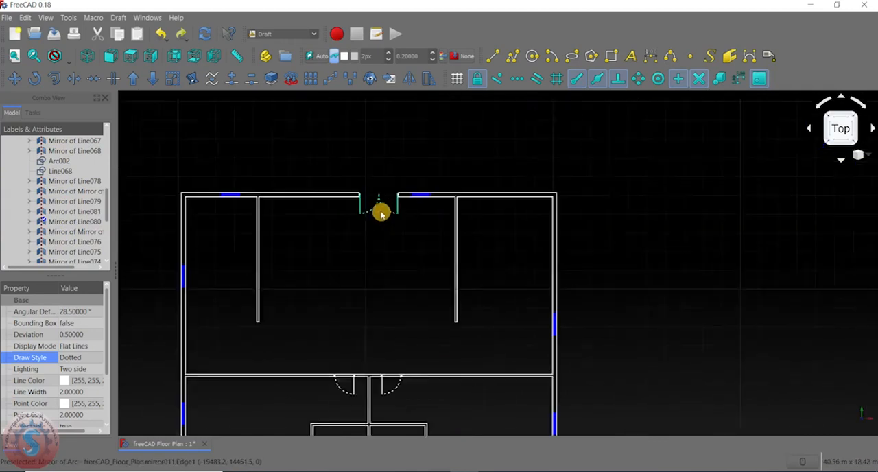
pyautogui.scroll(-2, 86, 360)
# - Set the line color of the selected double door objects to red and clear the selection
pyautogui.click(63, 323)
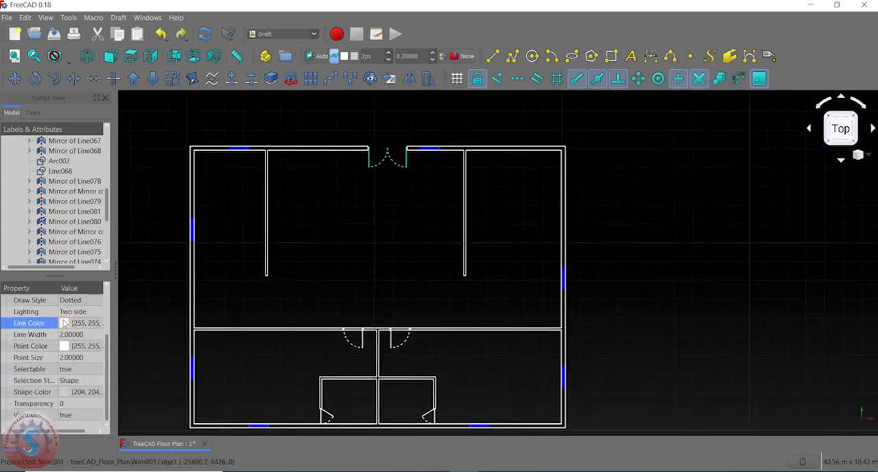
pyautogui.click(89, 323)
pyautogui.click(313, 197)
pyautogui.click(523, 328)
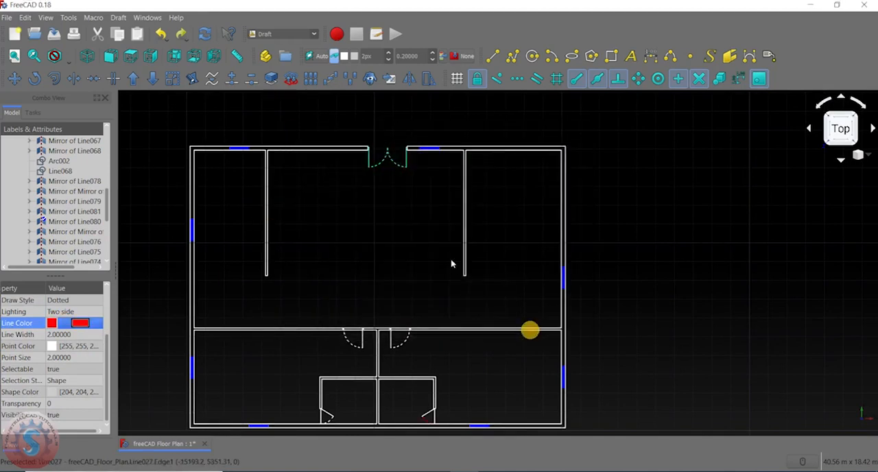
pyautogui.click(405, 221)
# - Set the line width of the double door's two leaf lines to 12
pyautogui.scroll(-4, 406, 206)
pyautogui.scroll(5, 408, 168)
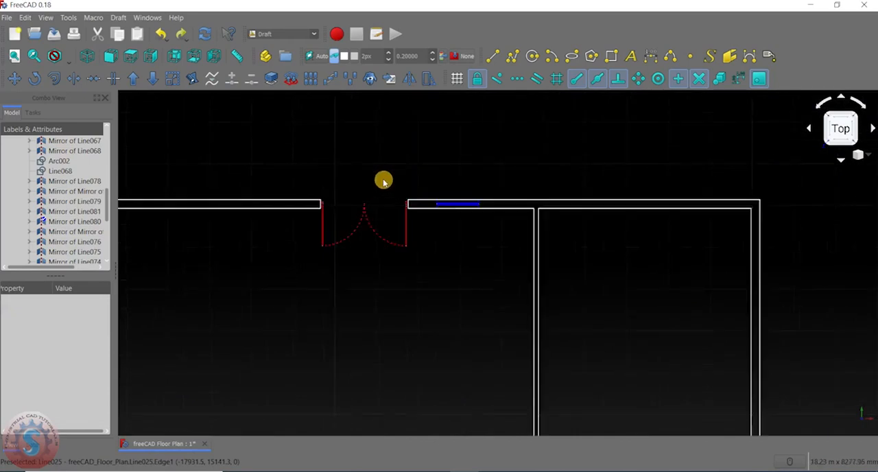
pyautogui.scroll(-4, 341, 251)
pyautogui.scroll(4, 362, 308)
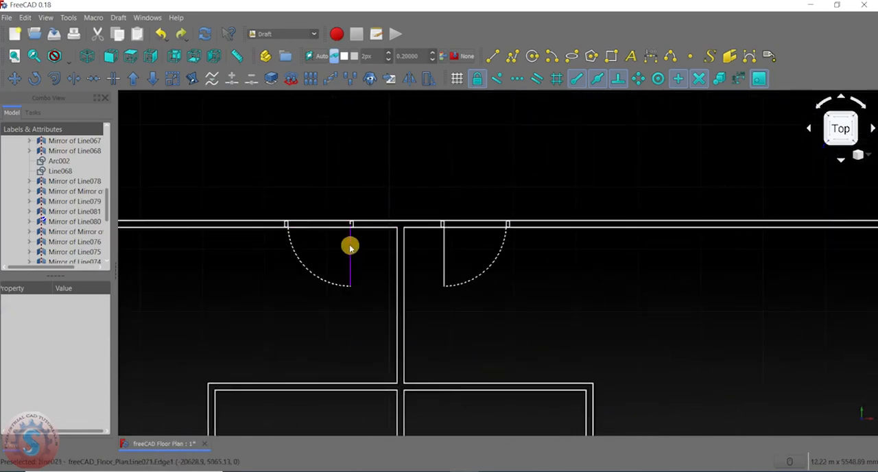
pyautogui.scroll(-3, 357, 242)
pyautogui.scroll(7, 378, 212)
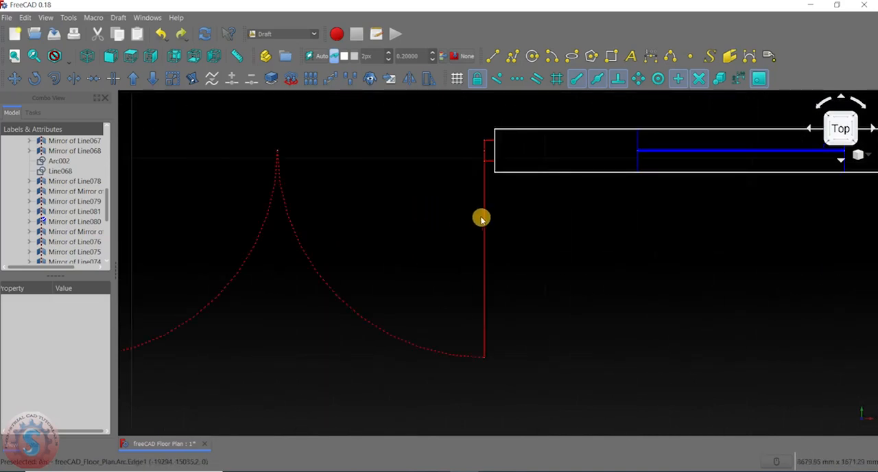
pyautogui.click(483, 217)
pyautogui.scroll(-3, 435, 226)
pyautogui.scroll(2, 345, 215)
pyautogui.keyDown('ctrl'); pyautogui.click(328, 220); pyautogui.keyUp('ctrl')
pyautogui.moveTo(316, 282); pyautogui.dragTo(332, 203, button='middle')
pyautogui.scroll(-2, 56, 379)
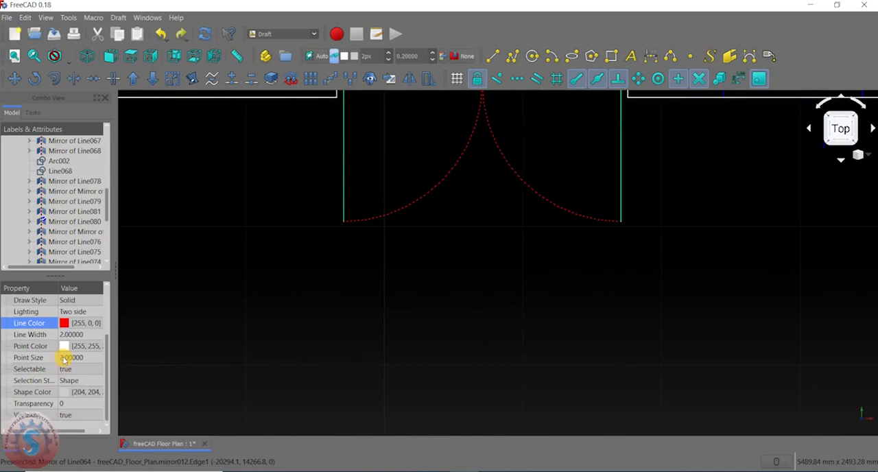
pyautogui.click(76, 335)
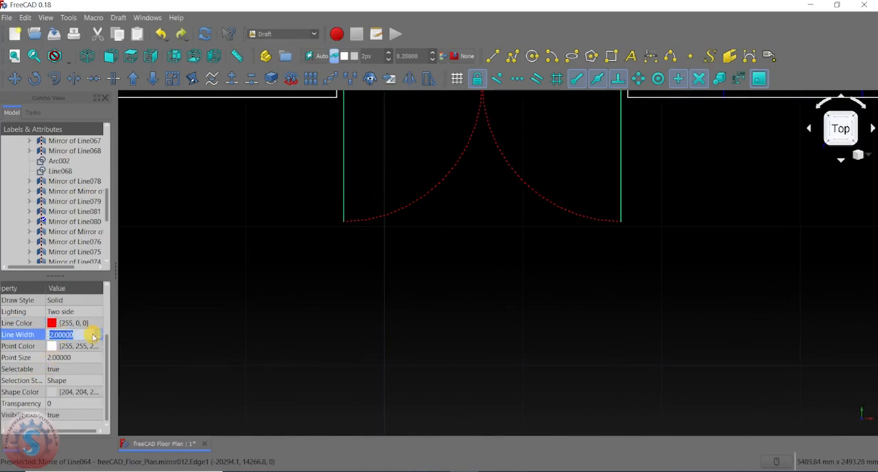
pyautogui.click(99, 332)
pyautogui.click(100, 332)
pyautogui.click(99, 332)
pyautogui.click(100, 333)
pyautogui.click(100, 332)
pyautogui.doubleClick(99, 333)
pyautogui.click(100, 332)
pyautogui.click(99, 332)
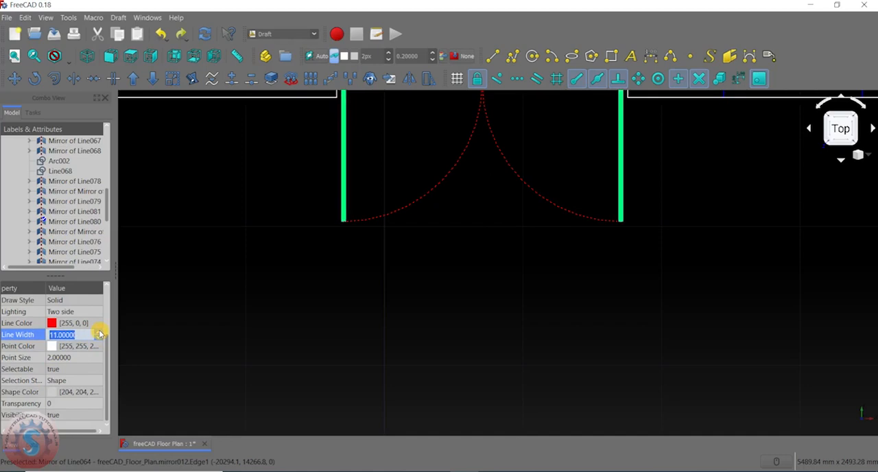
pyautogui.click(260, 296)
# - Select the double door's two leaf lines again and reduce their line width to 8
pyautogui.scroll(-5, 255, 285)
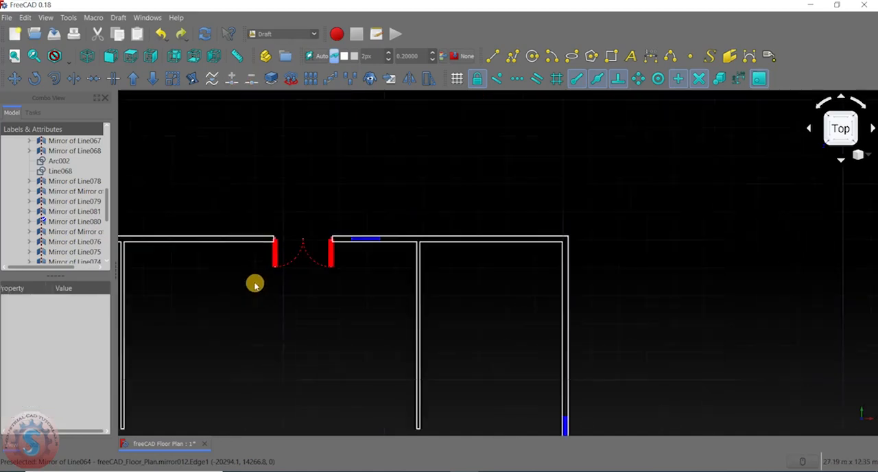
pyautogui.scroll(4, 310, 295)
pyautogui.moveTo(227, 286); pyautogui.dragTo(290, 257, button='middle')
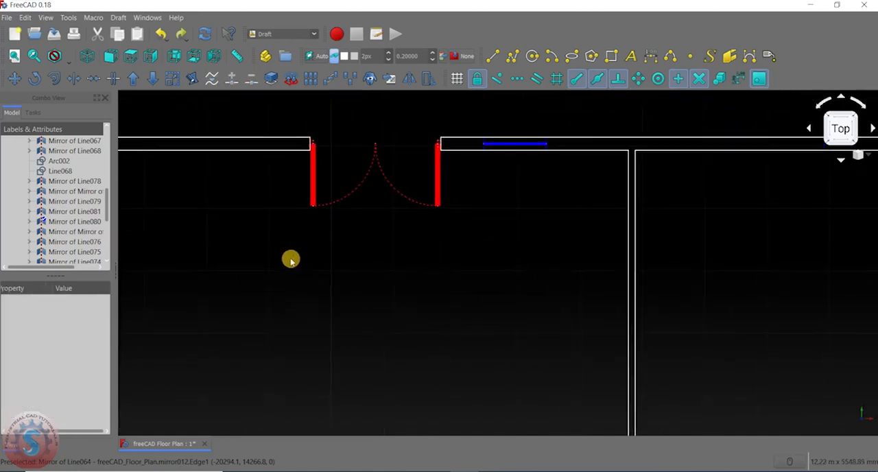
pyautogui.click(314, 170)
pyautogui.keyDown('ctrl'); pyautogui.click(438, 177); pyautogui.keyUp('ctrl')
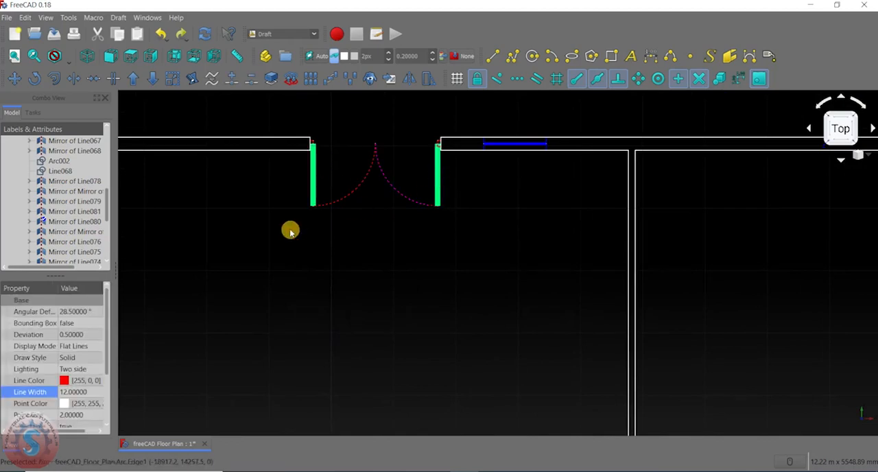
pyautogui.click(87, 395)
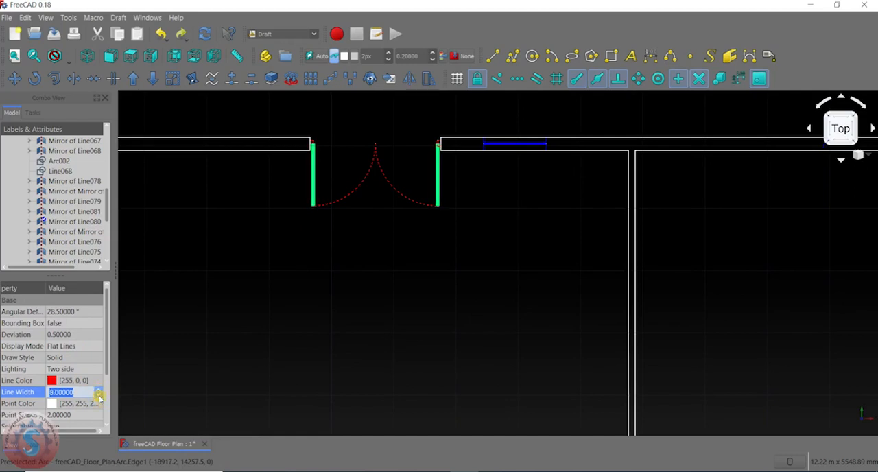
pyautogui.click(162, 371)
# - Select the leaf, dotted swing arc and arc-side jamb lines of the interior door left of the central partition
pyautogui.scroll(-10, 306, 261)
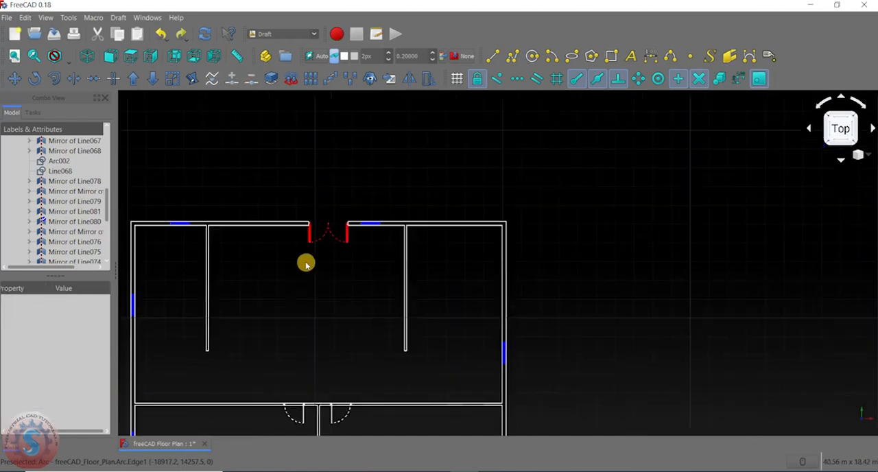
pyautogui.scroll(8, 337, 206)
pyautogui.scroll(-3, 308, 243)
pyautogui.scroll(-5, 290, 274)
pyautogui.scroll(8, 343, 193)
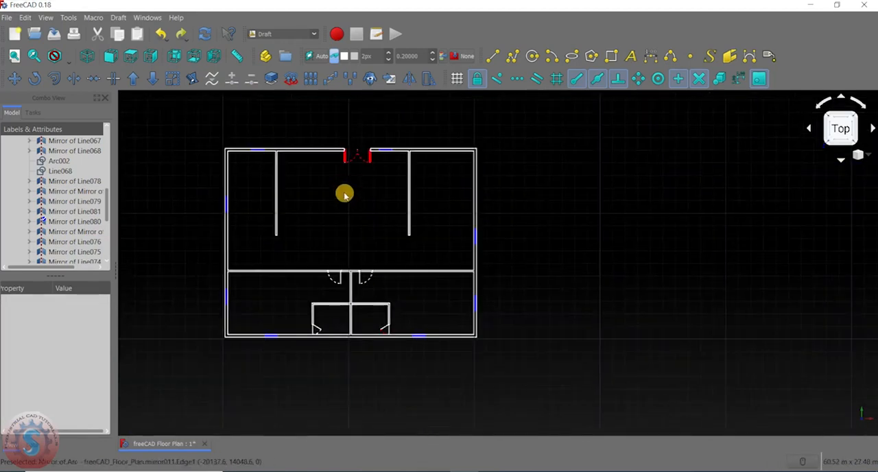
pyautogui.scroll(-5, 343, 213)
pyautogui.scroll(8, 358, 219)
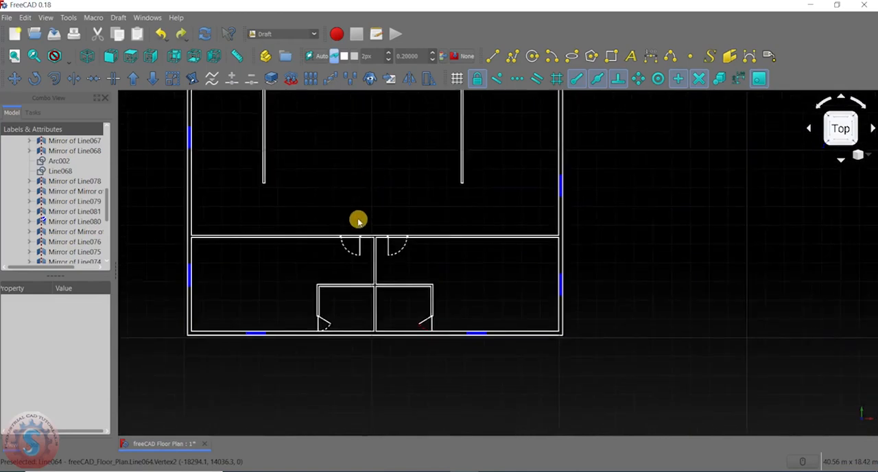
pyautogui.click(367, 241)
pyautogui.keyDown('ctrl'); pyautogui.click(302, 288); pyautogui.keyUp('ctrl')
pyautogui.scroll(6, 274, 196)
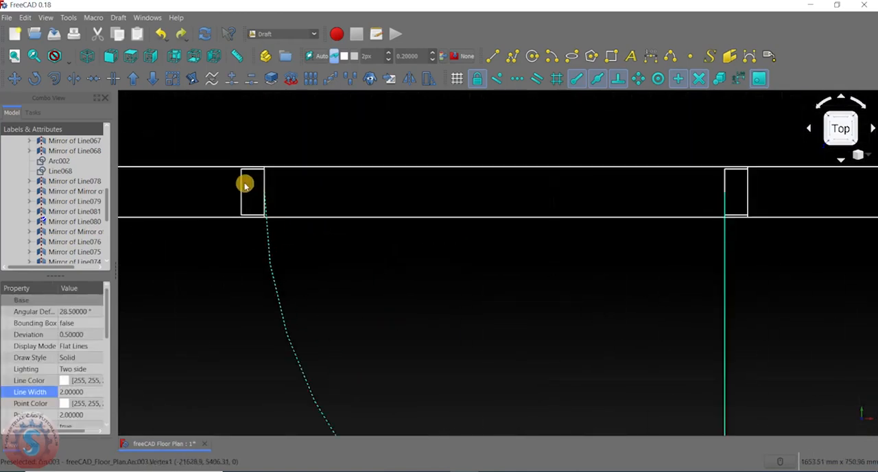
pyautogui.scroll(2, 247, 179)
pyautogui.click(286, 173)
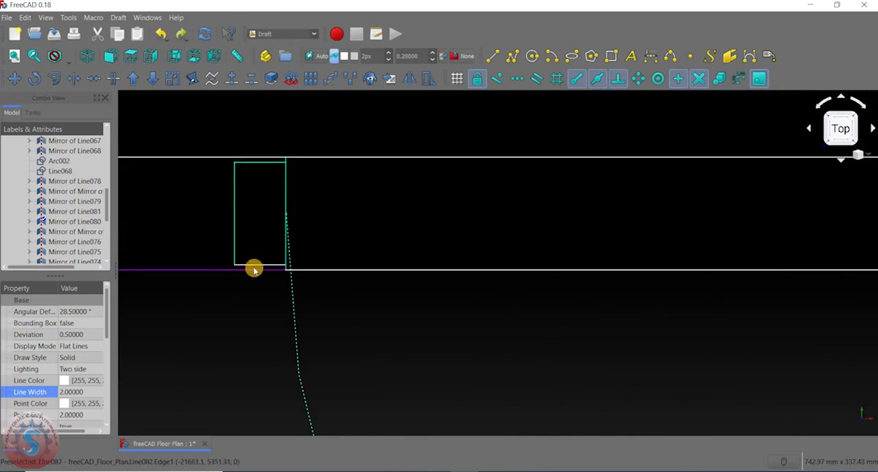
# - Add the leaf-side jamb lines of the left interior door to the selection
pyautogui.scroll(-6, 311, 251)
pyautogui.moveTo(288, 238); pyautogui.dragTo(183, 223, button='middle')
pyautogui.scroll(4, 552, 241)
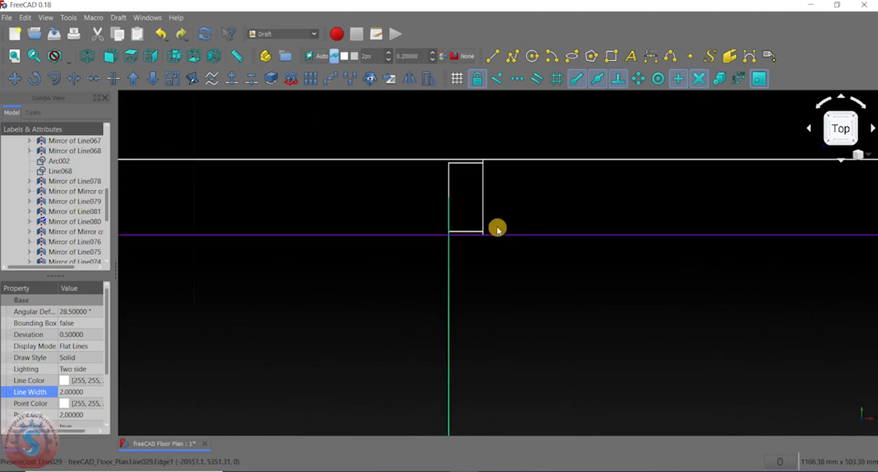
pyautogui.scroll(5, 480, 167)
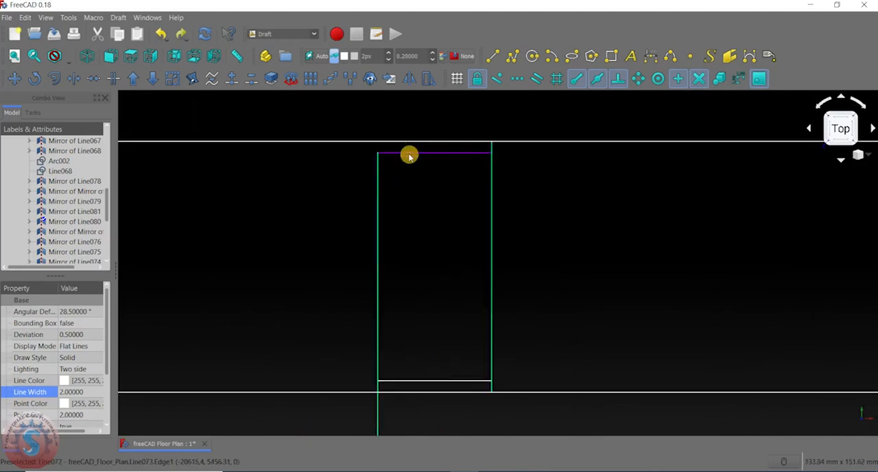
pyautogui.scroll(-3, 450, 282)
pyautogui.scroll(3, 444, 336)
pyautogui.scroll(-5, 451, 304)
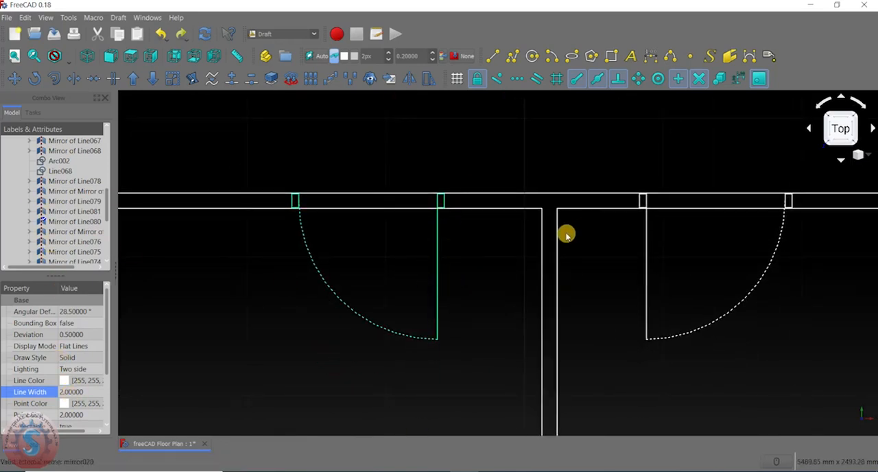
# - Set the line color of the selected left interior door objects to red, #ff0000
pyautogui.moveTo(567, 235); pyautogui.dragTo(558, 152, button='middle')
pyautogui.click(77, 382)
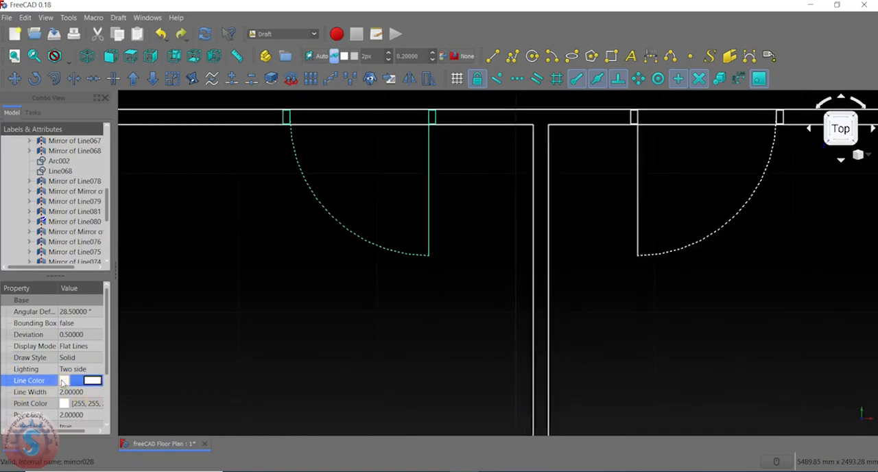
pyautogui.click(82, 381)
pyautogui.click(314, 195)
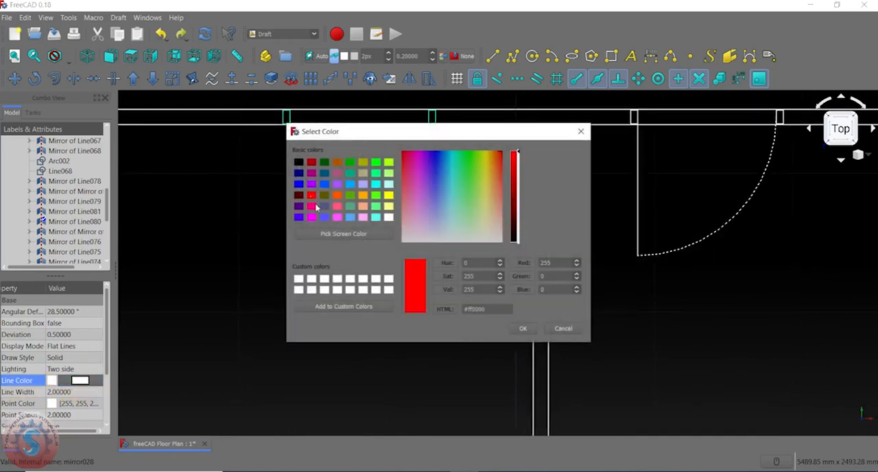
pyautogui.click(523, 329)
pyautogui.scroll(-3, 494, 220)
pyautogui.scroll(2, 398, 243)
pyautogui.click(424, 237)
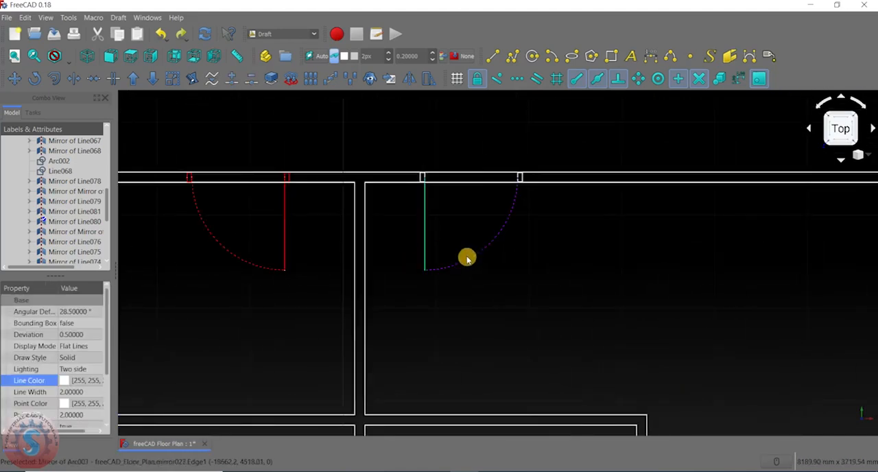
pyautogui.scroll(5, 447, 226)
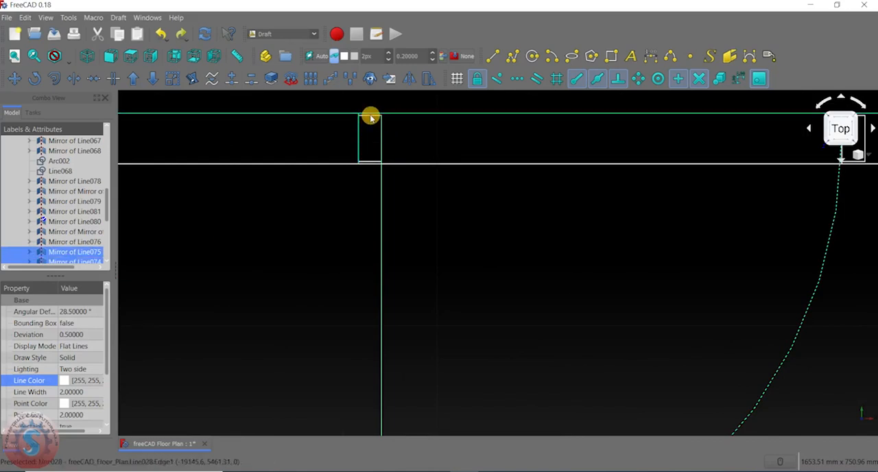
pyautogui.click(371, 134)
# - Select the leaf and all four leaf-side jamb lines of the interior door right of the central partition
pyautogui.moveTo(372, 134); pyautogui.dragTo(366, 194, button='middle')
pyautogui.scroll(4, 365, 157)
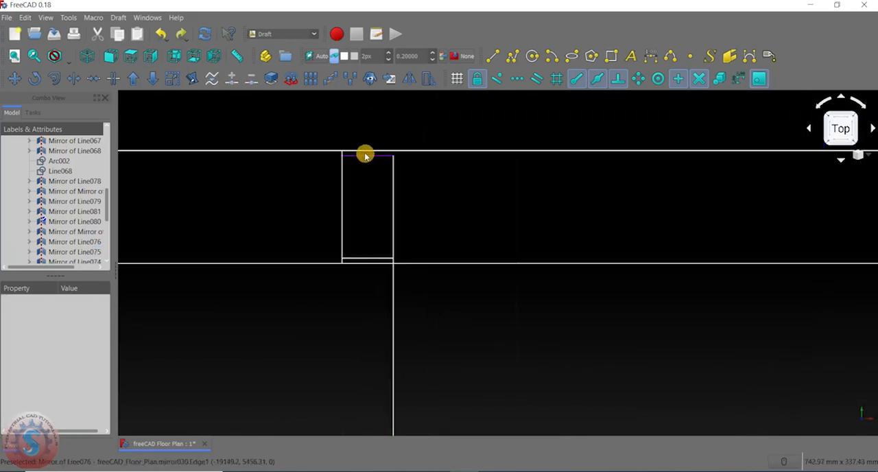
pyautogui.click(366, 158)
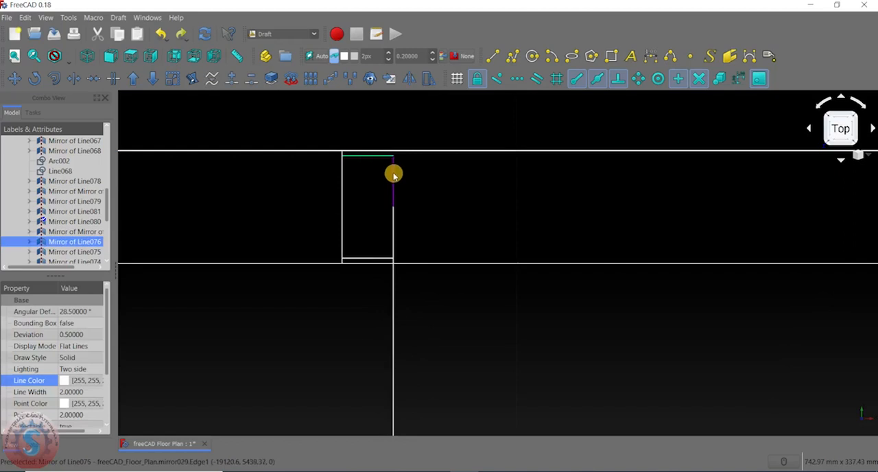
pyautogui.keyDown('ctrl'); pyautogui.click(393, 182); pyautogui.keyUp('ctrl')
pyautogui.keyDown('ctrl'); pyautogui.click(377, 261); pyautogui.keyUp('ctrl')
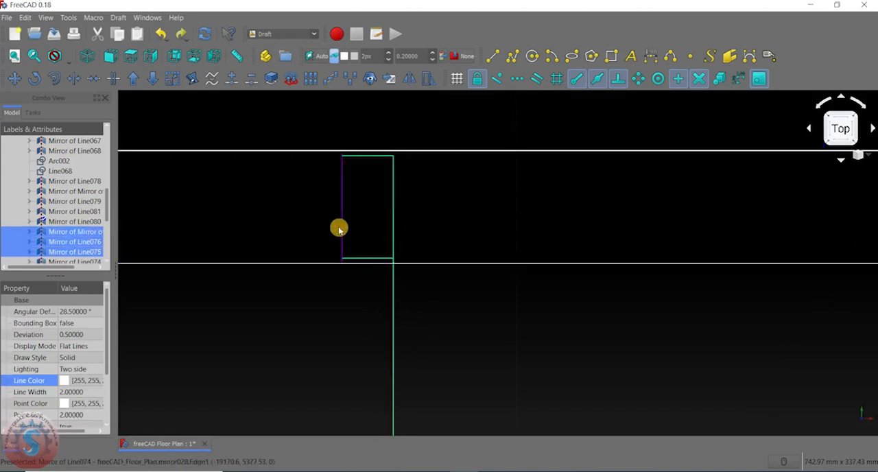
pyautogui.keyDown('ctrl'); pyautogui.click(343, 225); pyautogui.keyUp('ctrl')
pyautogui.scroll(-8, 354, 219)
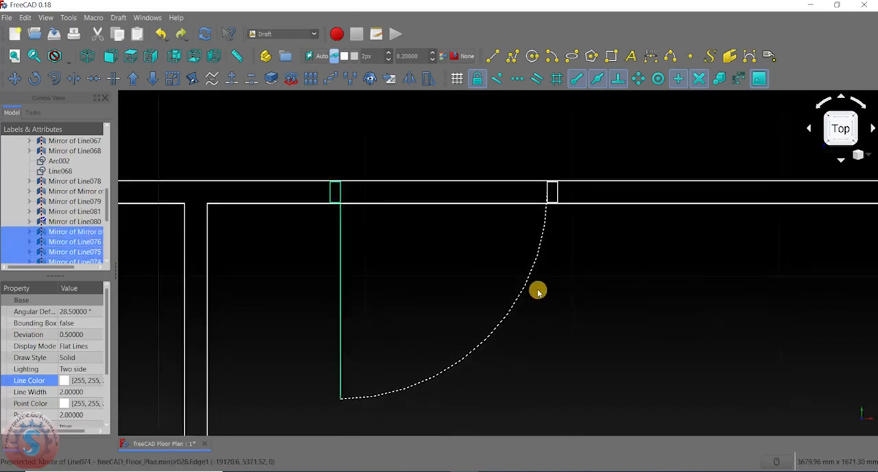
# - Add the right interior door's dotted swing arc and its four arc-side jamb lines to the selection
pyautogui.scroll(5, 556, 206)
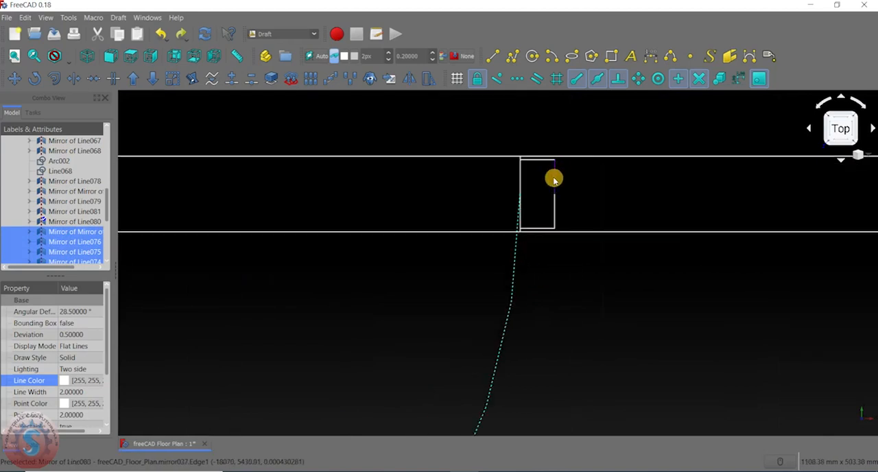
pyautogui.keyDown('ctrl'); pyautogui.click(555, 179); pyautogui.keyUp('ctrl')
pyautogui.keyDown('ctrl'); pyautogui.click(554, 205); pyautogui.keyUp('ctrl')
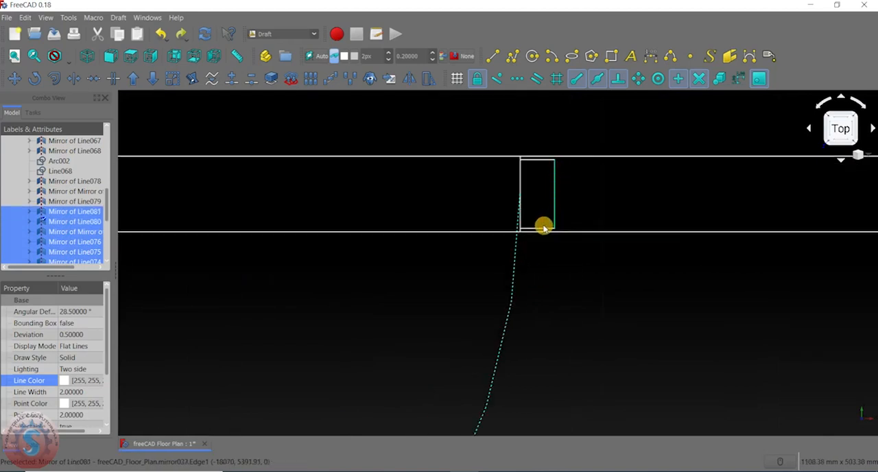
pyautogui.keyDown('ctrl'); pyautogui.click(544, 227); pyautogui.keyUp('ctrl')
pyautogui.keyDown('ctrl'); pyautogui.click(522, 190); pyautogui.keyUp('ctrl')
pyautogui.keyDown('ctrl'); pyautogui.click(537, 161); pyautogui.keyUp('ctrl')
pyautogui.scroll(-5, 494, 239)
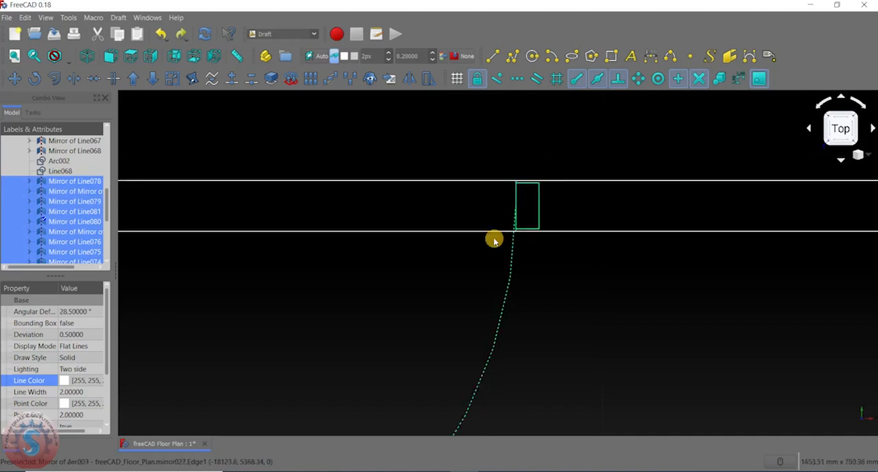
# - Set the line color of the selected right interior door objects to the basic red
pyautogui.click(67, 382)
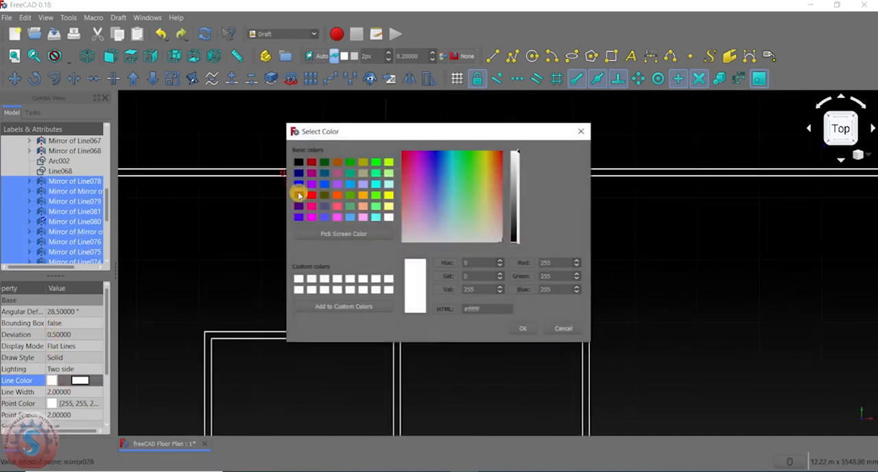
pyautogui.click(312, 196)
pyautogui.click(523, 328)
pyautogui.click(353, 264)
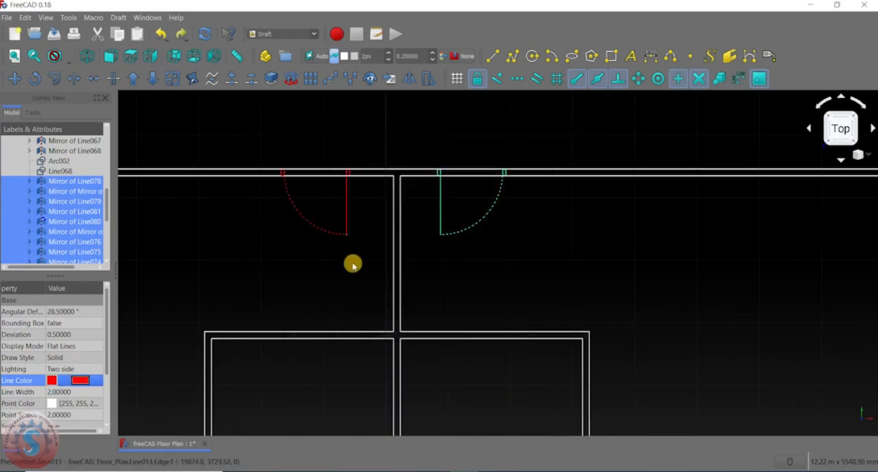
# - Select the angled leaf, dotted swing arc and opening line of the left small room's door
pyautogui.scroll(-6, 381, 204)
pyautogui.scroll(6, 344, 299)
pyautogui.scroll(2, 327, 227)
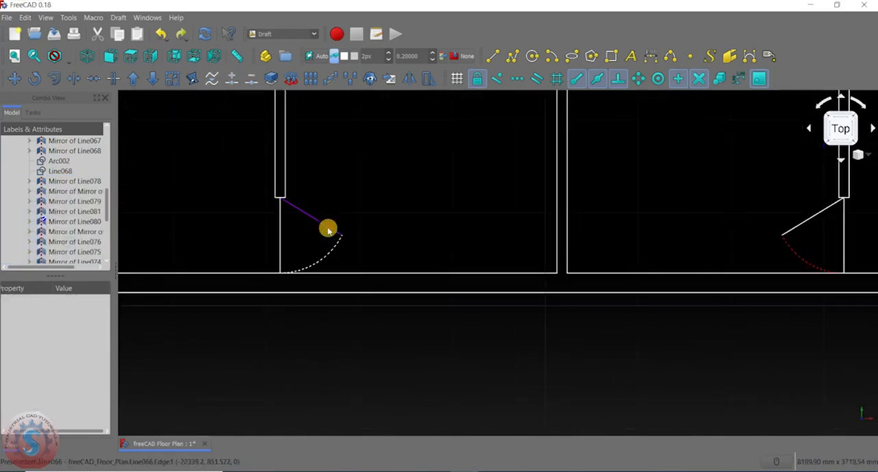
pyautogui.click(328, 228)
pyautogui.keyDown('ctrl'); pyautogui.click(330, 254); pyautogui.keyUp('ctrl')
pyautogui.scroll(-2, 283, 237)
# - Add the angled leaf, dotted swing arc and opening line of the right small room's door to the selection
pyautogui.scroll(4, 593, 223)
pyautogui.click(604, 214)
pyautogui.keyDown('ctrl'); pyautogui.click(589, 249); pyautogui.keyUp('ctrl')
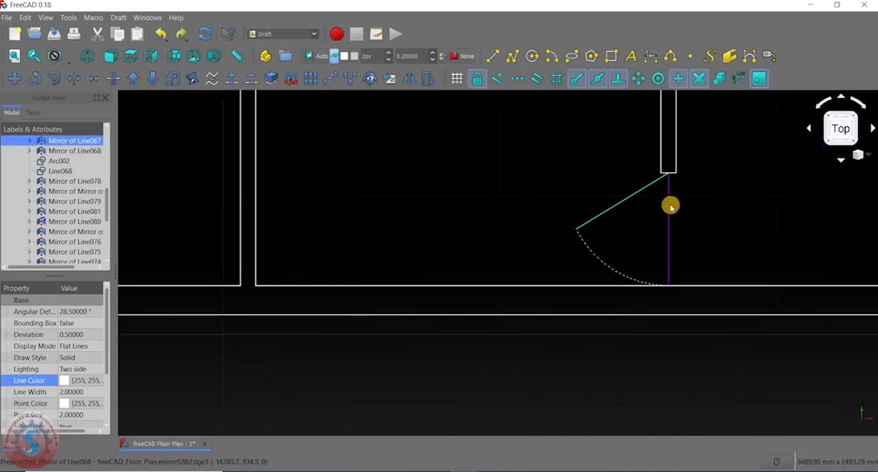
pyautogui.scroll(-4, 455, 270)
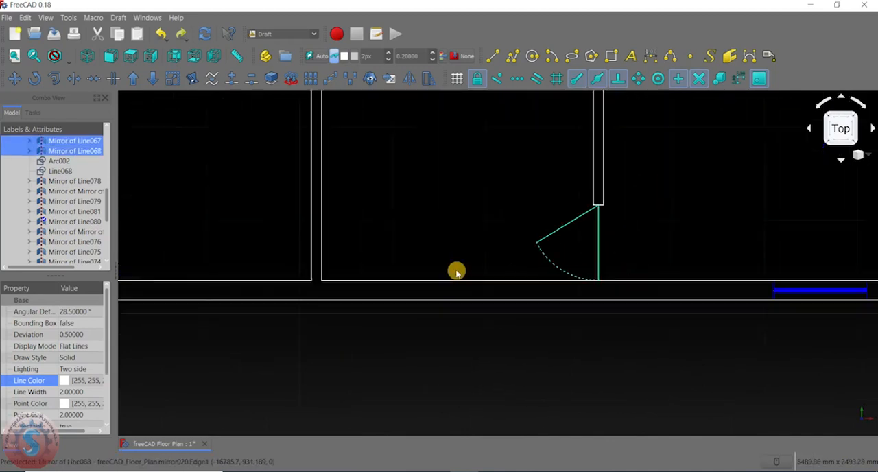
# - Set the line color of both selected small-room doors to yellow, #ffff00
pyautogui.click(68, 381)
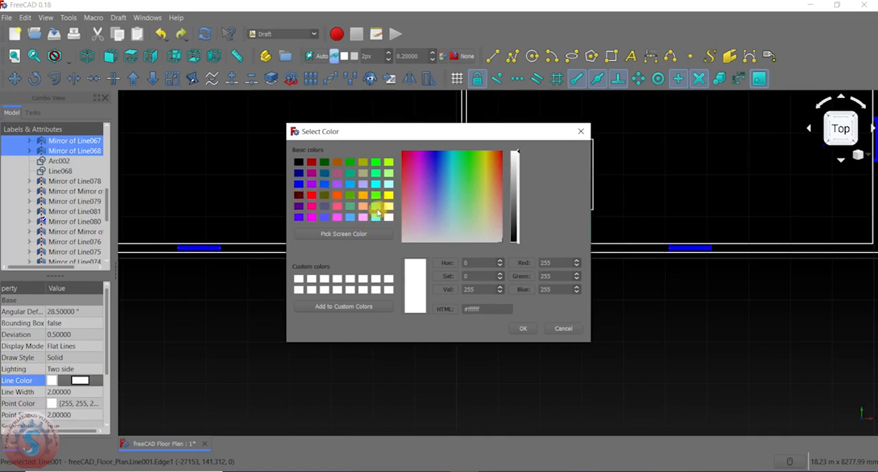
pyautogui.click(376, 206)
pyautogui.click(388, 196)
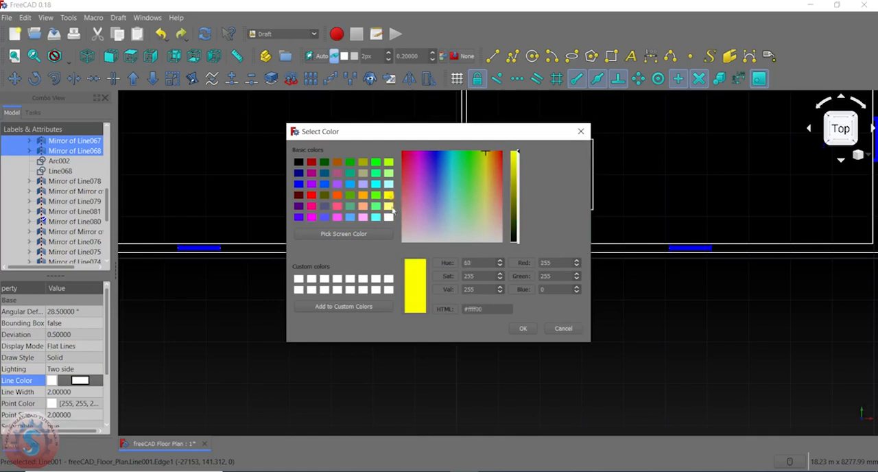
pyautogui.click(523, 328)
pyautogui.click(413, 310)
# - Select the angled leaf lines of both yellow small-room doors and set their line width to 4
pyautogui.scroll(-6, 411, 309)
pyautogui.scroll(2, 435, 266)
pyautogui.scroll(-2, 437, 254)
pyautogui.scroll(8, 436, 253)
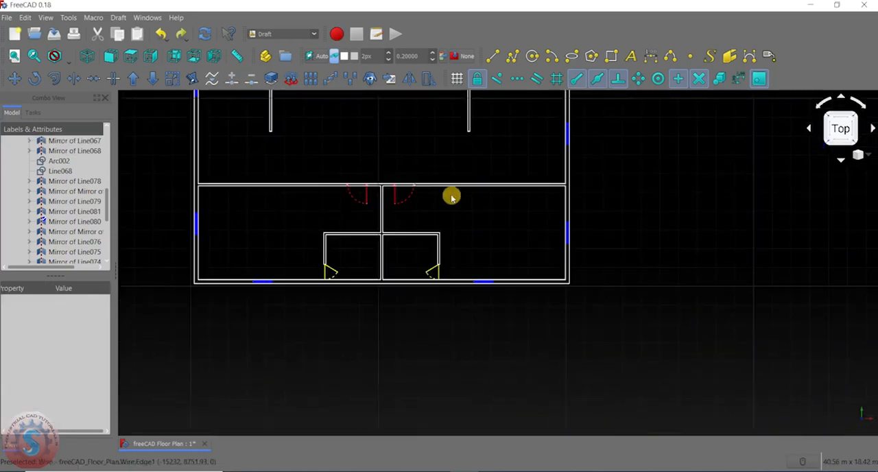
pyautogui.moveTo(454, 232); pyautogui.dragTo(470, 239, button='middle')
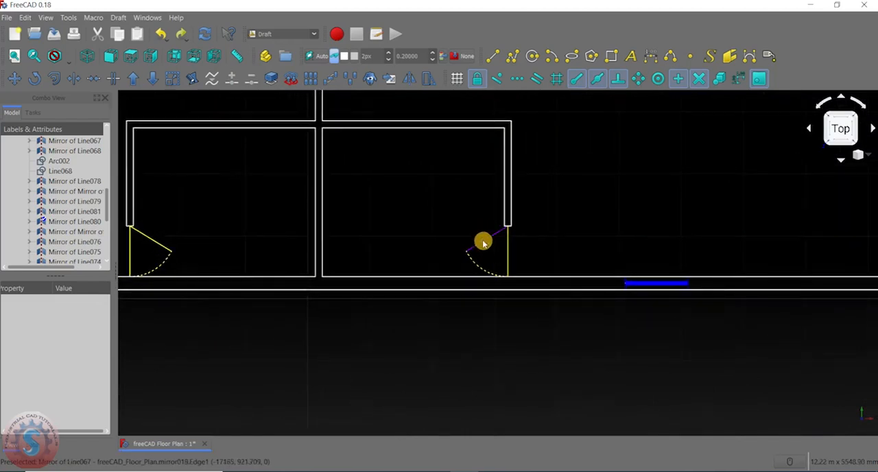
pyautogui.click(483, 242)
pyautogui.moveTo(175, 252); pyautogui.dragTo(349, 239, button='middle')
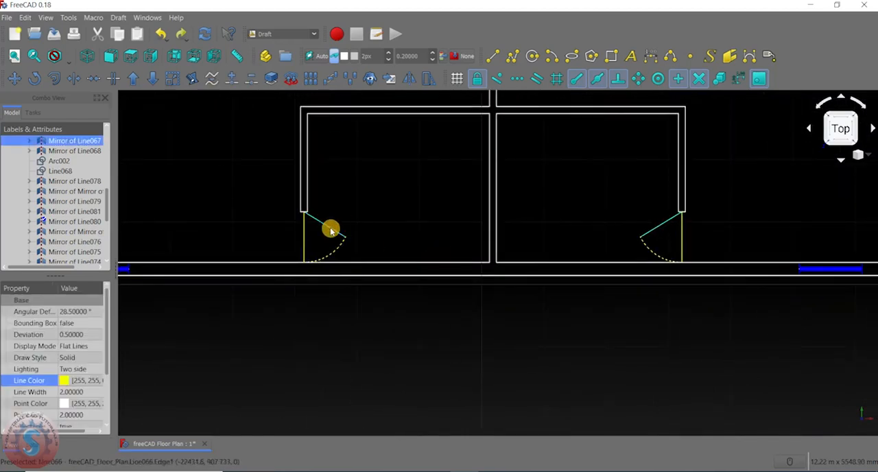
pyautogui.click(77, 393)
pyautogui.click(94, 393)
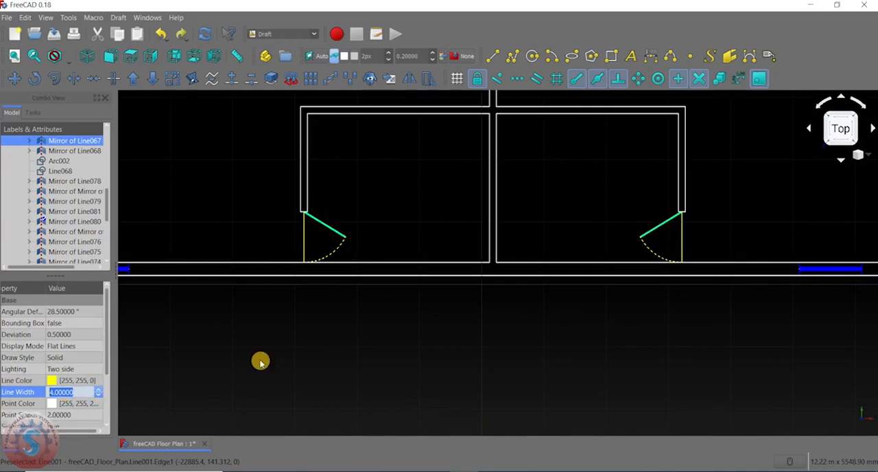
pyautogui.click(310, 323)
# - Select the two leaf lines of the entrance double door and reduce their line width to 7
pyautogui.scroll(-8, 309, 320)
pyautogui.scroll(5, 529, 304)
pyautogui.scroll(-4, 512, 282)
pyautogui.scroll(6, 445, 263)
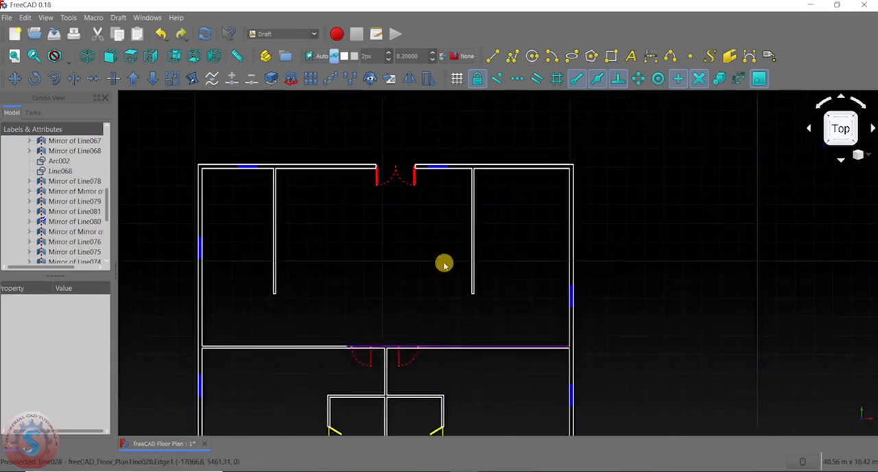
pyautogui.click(416, 155)
pyautogui.keyDown('ctrl'); pyautogui.click(234, 158); pyautogui.keyUp('ctrl')
pyautogui.moveTo(204, 251); pyautogui.dragTo(260, 162, button='middle')
pyautogui.click(100, 393)
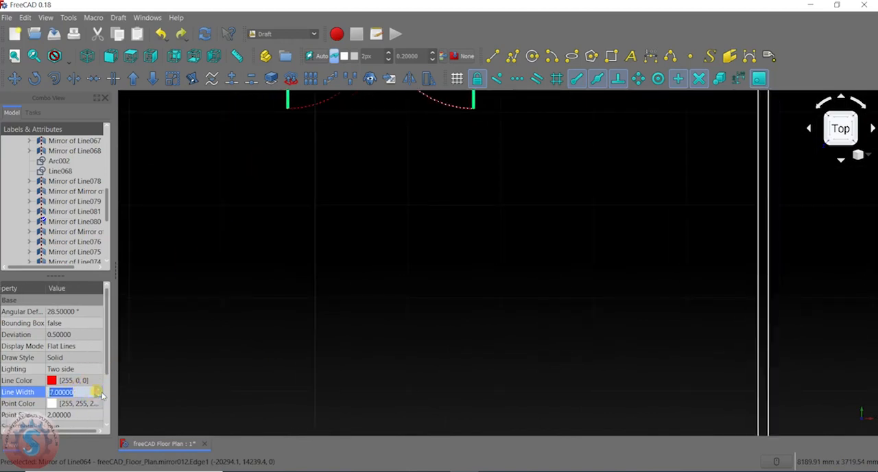
pyautogui.click(226, 268)
# - Select the leaf lines of the two red interior doors beside the central partition and increase their line width
pyautogui.scroll(-5, 236, 264)
pyautogui.scroll(8, 330, 259)
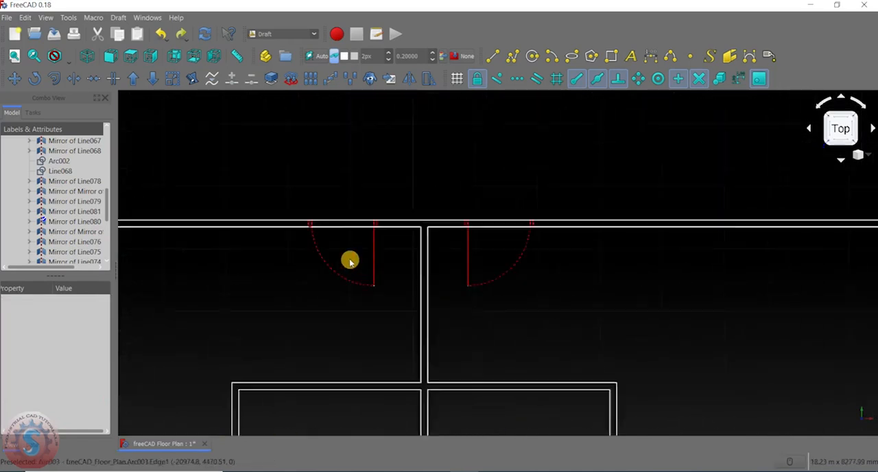
pyautogui.click(386, 248)
pyautogui.keyDown('ctrl'); pyautogui.click(527, 243); pyautogui.keyUp('ctrl')
pyautogui.moveTo(207, 298); pyautogui.dragTo(269, 211, button='middle')
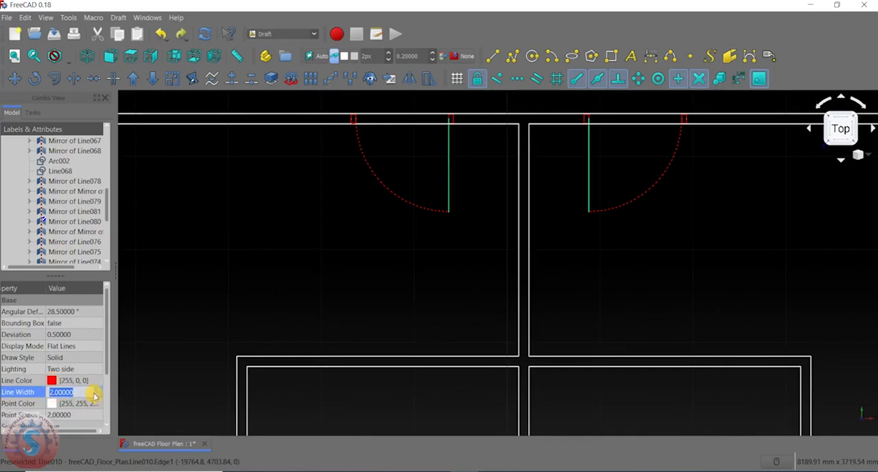
pyautogui.click(174, 372)
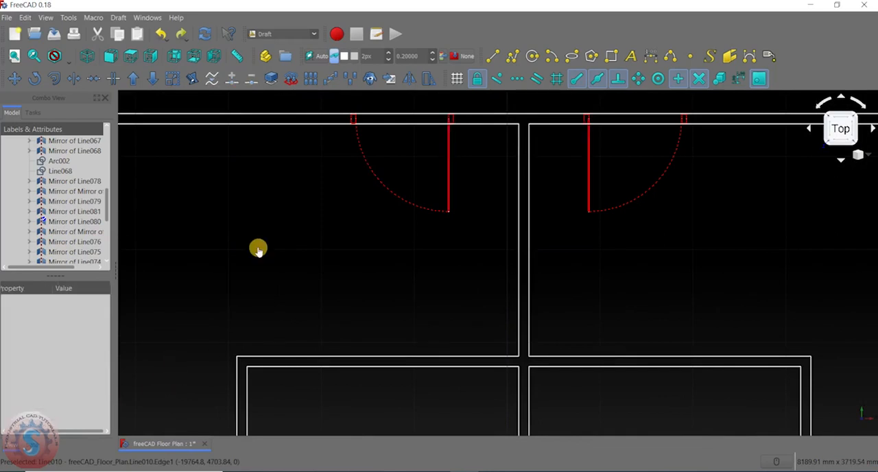
# - Examine the whole floor plan with its styled doors and windows
pyautogui.scroll(-8, 269, 261)
pyautogui.scroll(6, 413, 278)
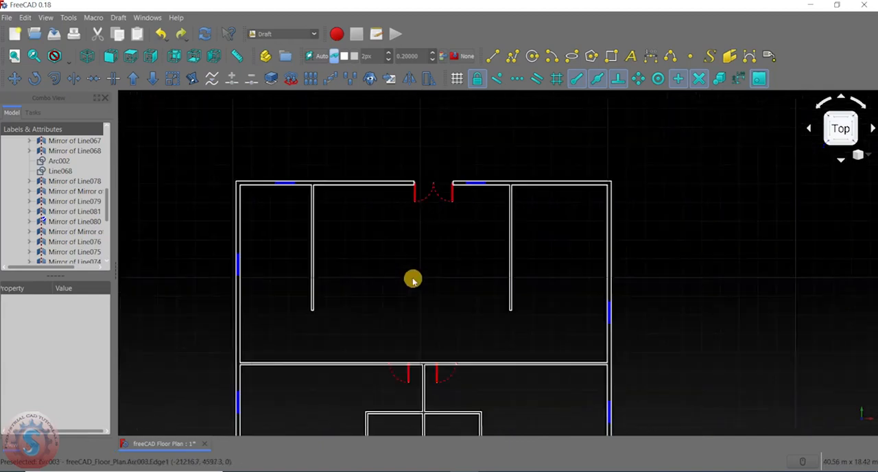
pyautogui.scroll(-6, 413, 284)
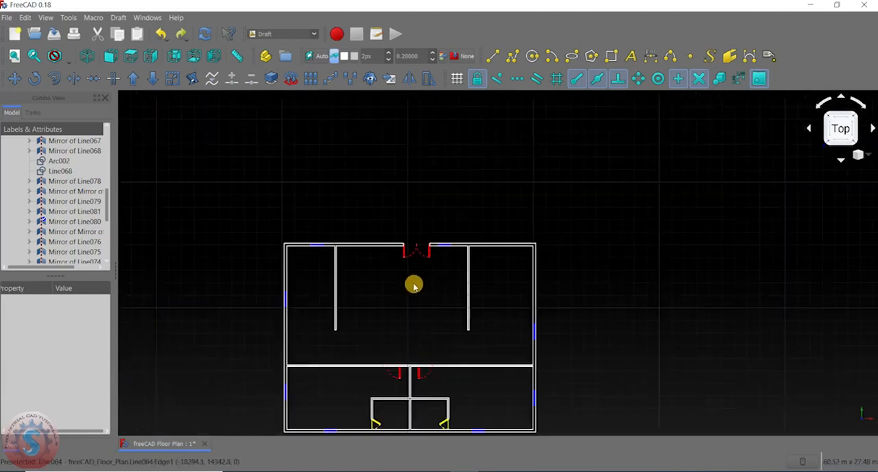
pyautogui.scroll(2, 416, 263)
pyautogui.moveTo(382, 255); pyautogui.dragTo(459, 285, button='middle')
pyautogui.moveTo(542, 311); pyautogui.dragTo(520, 243, button='middle')
pyautogui.scroll(2, 446, 245)
pyautogui.scroll(-2, 437, 254)
pyautogui.moveTo(439, 226)
pyautogui.mouseDown(button='middle')
pyautogui.moveTo(418, 265)
pyautogui.moveTo(426, 215)
pyautogui.mouseUp(button='middle')
pyautogui.scroll(4, 466, 327)
pyautogui.scroll(-6, 446, 304)
pyautogui.scroll(2, 406, 245)
pyautogui.scroll(5, 36, 174)
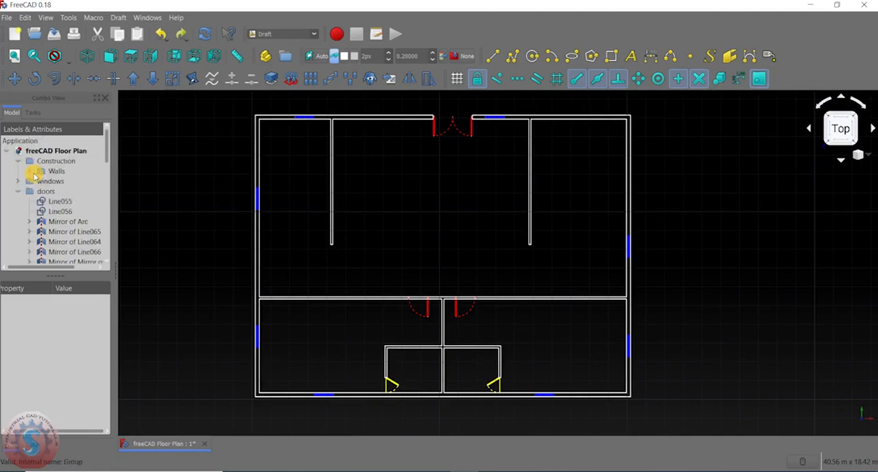
# - Collapse the doors group, and check the Walls group by hiding it and making it visible again
pyautogui.click(19, 192)
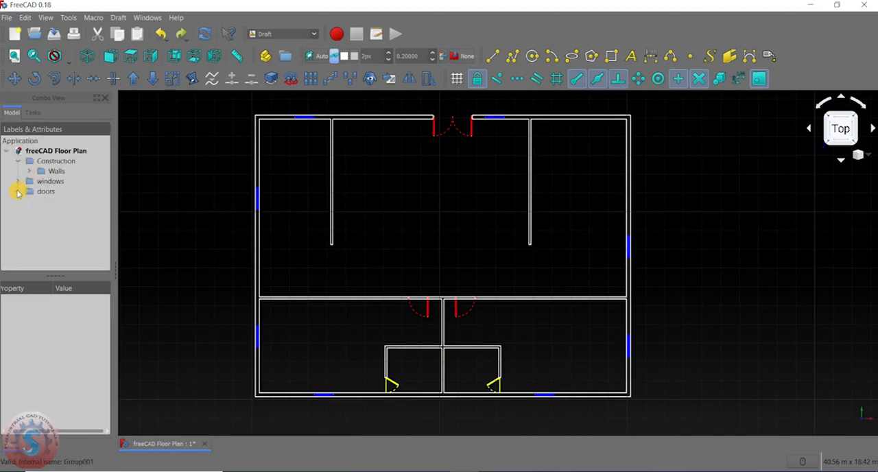
pyautogui.click(50, 172)
pyautogui.rightClick(49, 172)
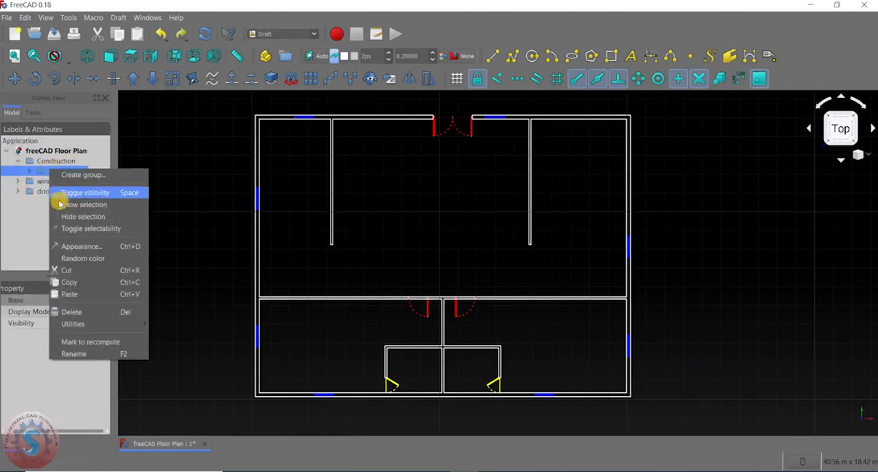
pyautogui.click(61, 214)
pyautogui.moveTo(411, 271); pyautogui.dragTo(431, 272, button='middle')
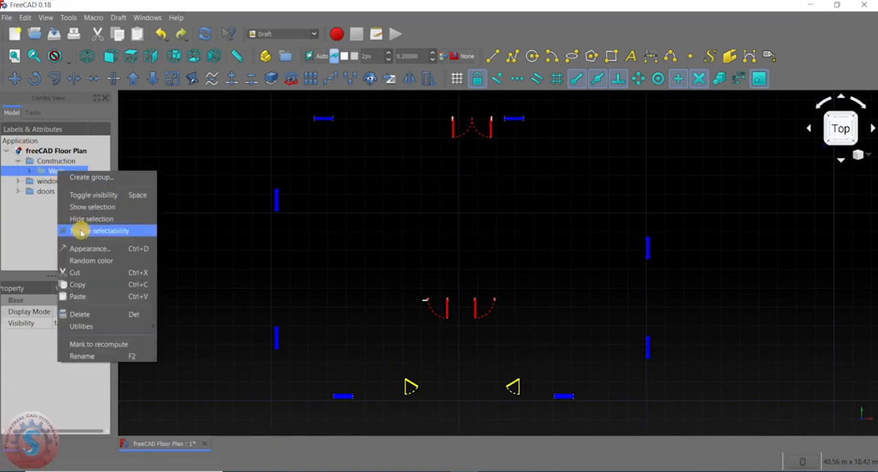
pyautogui.click(81, 196)
pyautogui.click(223, 157)
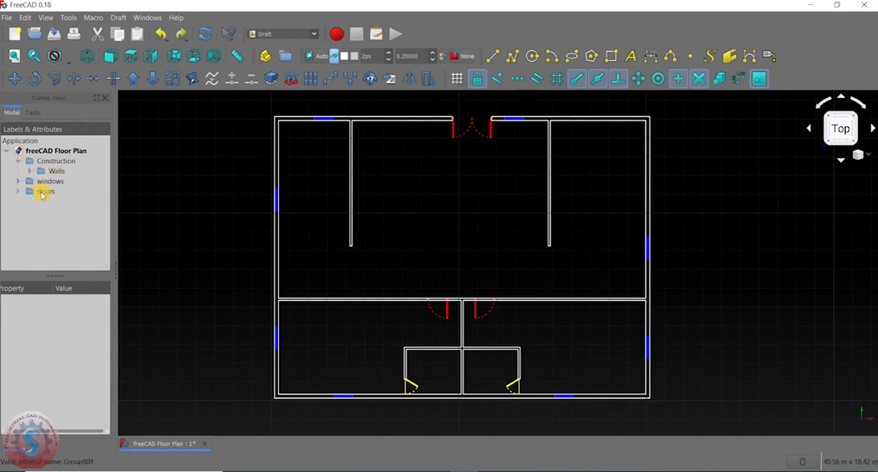
# - Expand and collapse the doors and windows groups in the model tree to inspect their contents
pyautogui.click(18, 192)
pyautogui.click(18, 191)
pyautogui.click(19, 181)
pyautogui.click(19, 182)
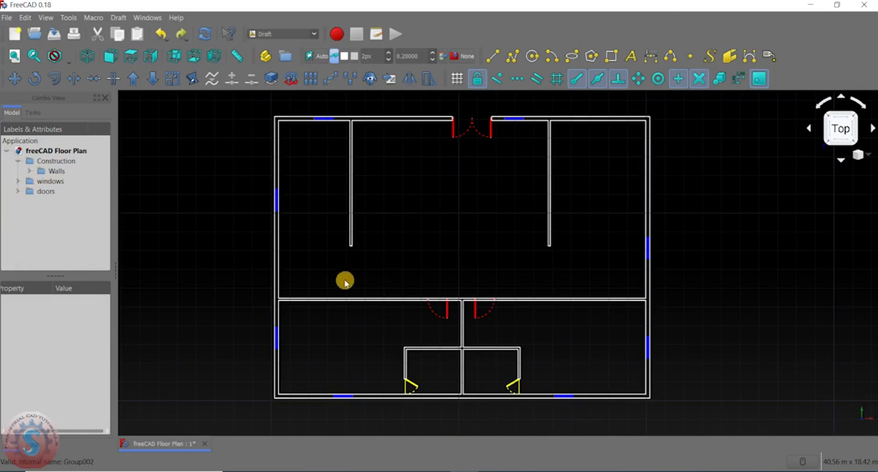
pyautogui.scroll(-5, 344, 282)
pyautogui.scroll(5, 321, 246)
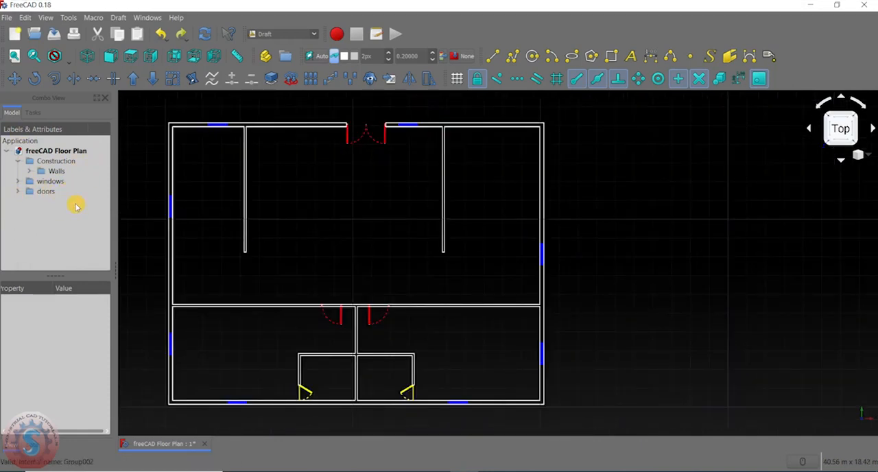
pyautogui.moveTo(337, 244); pyautogui.dragTo(392, 245, button='middle')
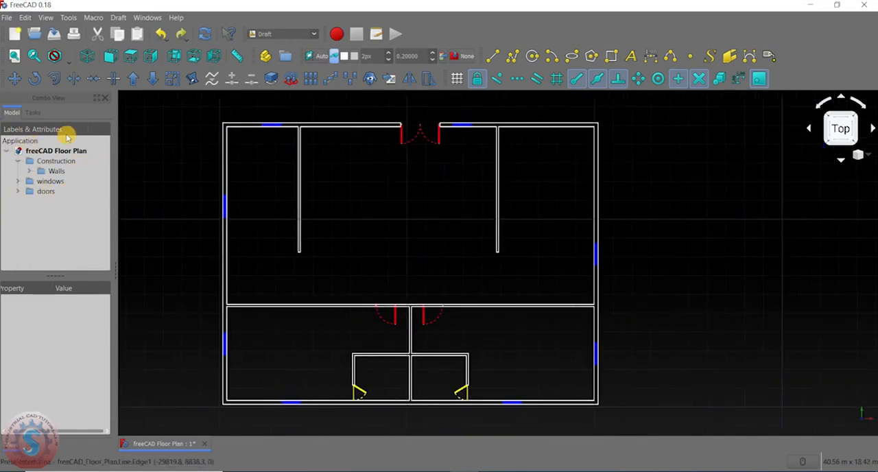
pyautogui.click(42, 18)
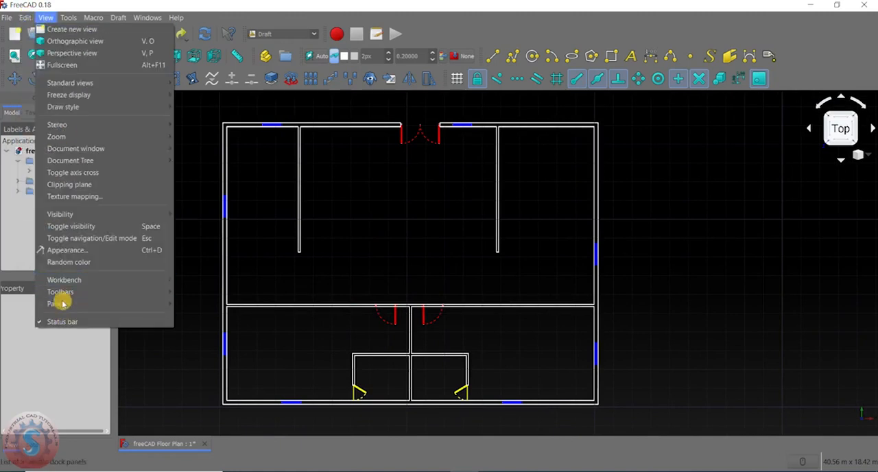
pyautogui.moveTo(63, 304)
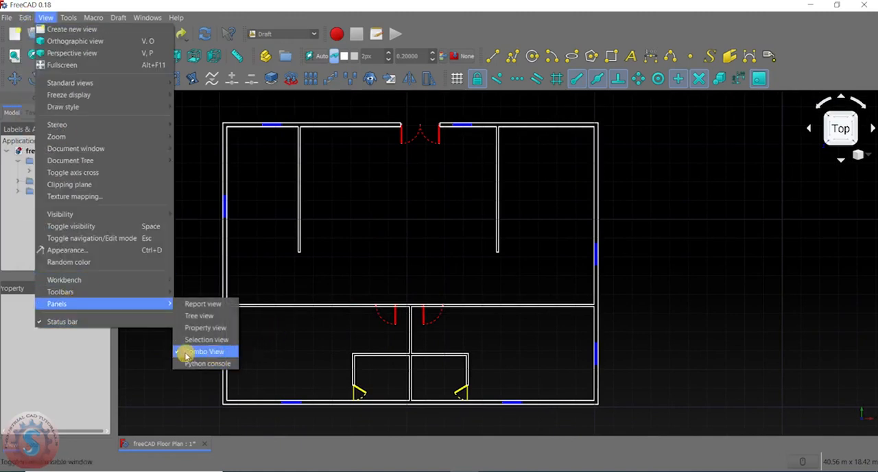
pyautogui.click(267, 157)
pyautogui.scroll(-2, 352, 257)
pyautogui.scroll(4, 355, 258)
pyautogui.scroll(-4, 355, 258)
pyautogui.scroll(2, 304, 273)
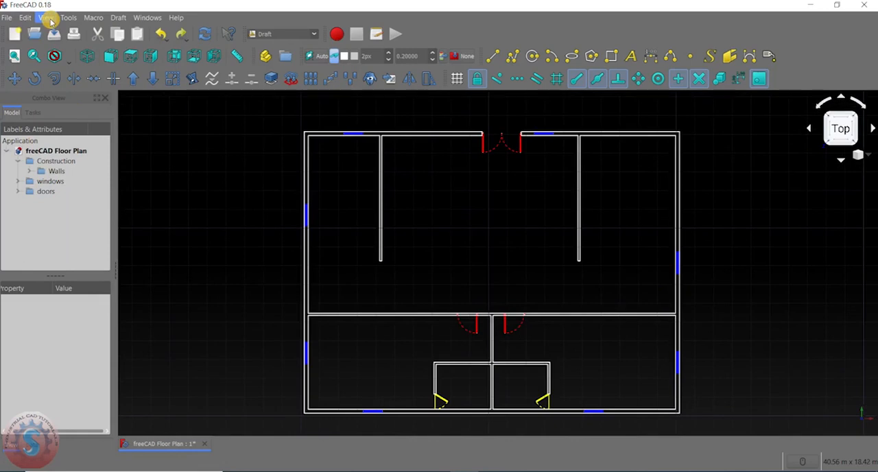
# - Examine the full floor plan, comparing the upper rooms, lower rooms, windows and coloured doors
pyautogui.scroll(-3, 308, 251)
pyautogui.scroll(5, 345, 300)
pyautogui.scroll(1, 393, 342)
pyautogui.scroll(-4, 366, 274)
pyautogui.scroll(2, 389, 225)
pyautogui.moveTo(389, 224); pyautogui.dragTo(403, 227, button='middle')
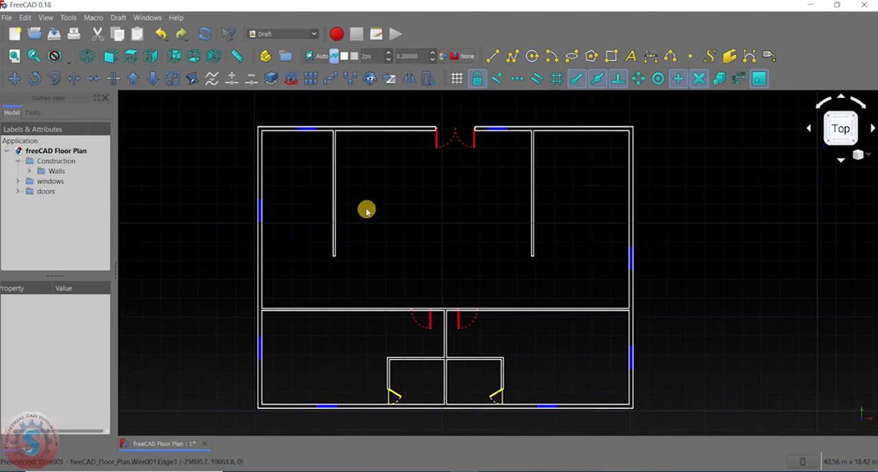
pyautogui.scroll(2, 307, 157)
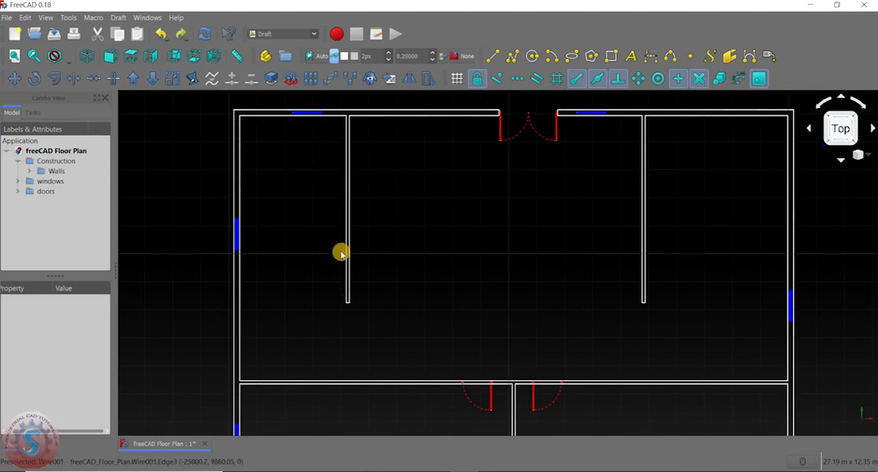
pyautogui.moveTo(497, 292); pyautogui.dragTo(421, 244, button='middle')
pyautogui.moveTo(406, 289); pyautogui.dragTo(387, 165, button='middle')
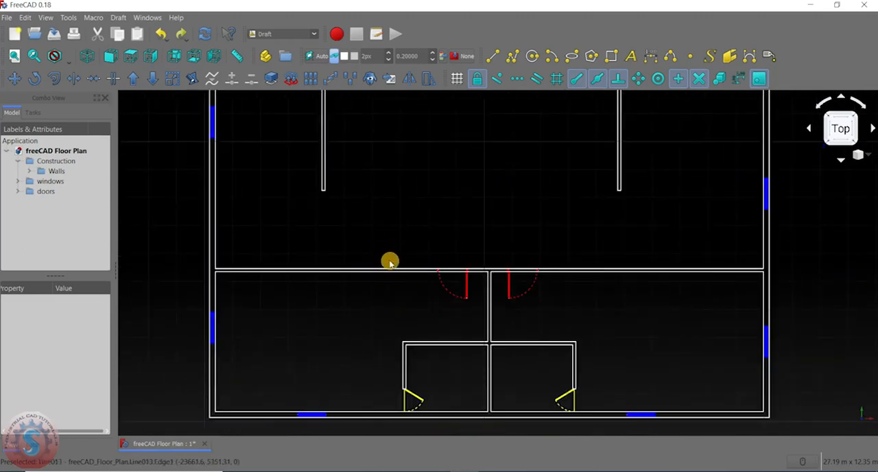
pyautogui.scroll(4, 428, 378)
pyautogui.scroll(-5, 386, 255)
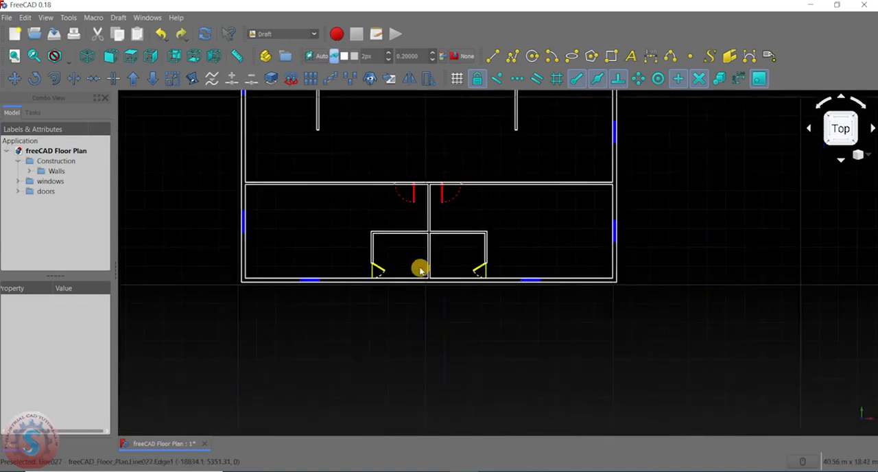
pyautogui.scroll(2, 421, 270)
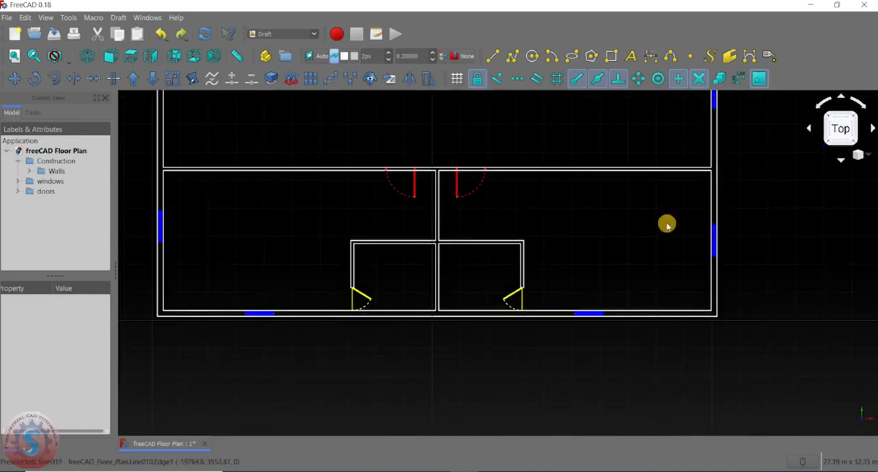
pyautogui.scroll(-2, 361, 324)
pyautogui.moveTo(321, 274); pyautogui.dragTo(324, 325, button='middle')
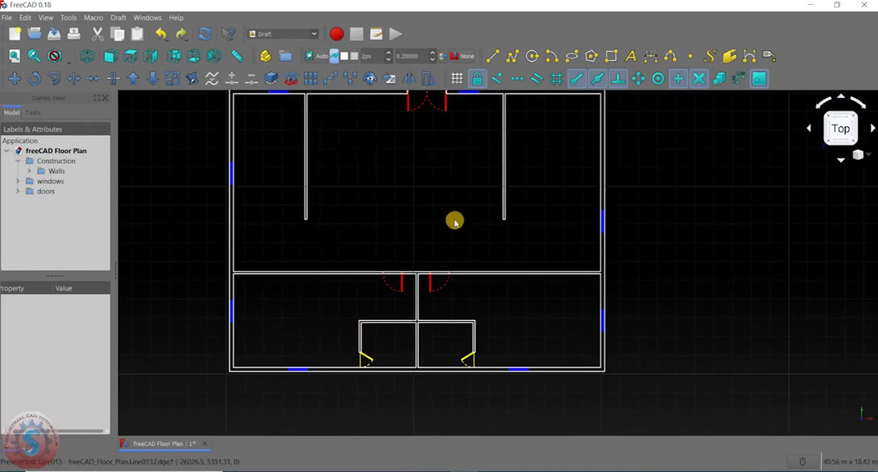
pyautogui.moveTo(416, 241); pyautogui.dragTo(433, 250, button='middle')
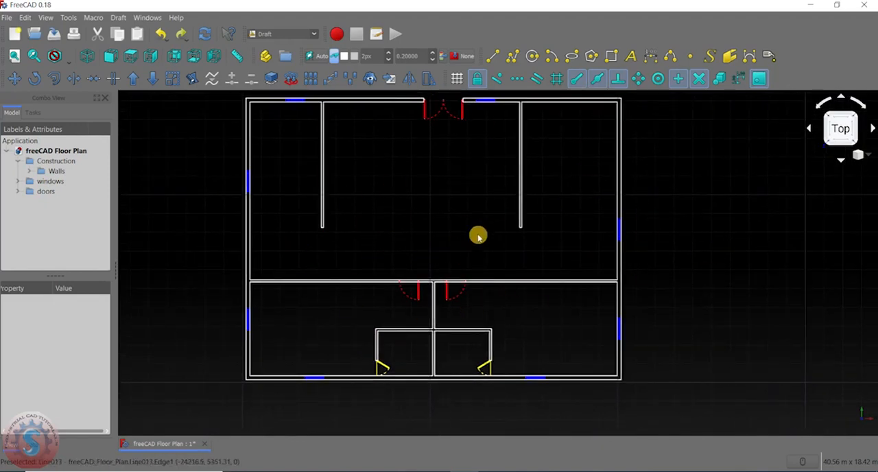
# - Inspect the two red interior doors and the red double entrance door against the wall lines around their openings
pyautogui.scroll(2, 479, 240)
pyautogui.scroll(-4, 474, 234)
pyautogui.scroll(2, 422, 220)
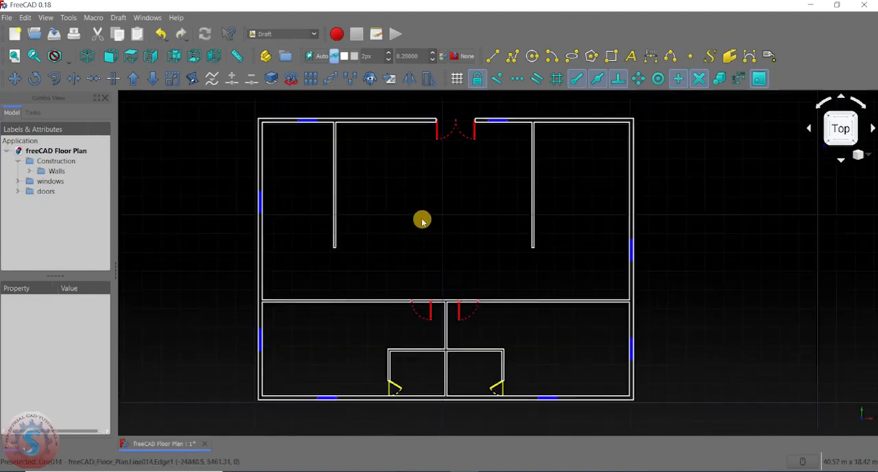
pyautogui.scroll(8, 474, 275)
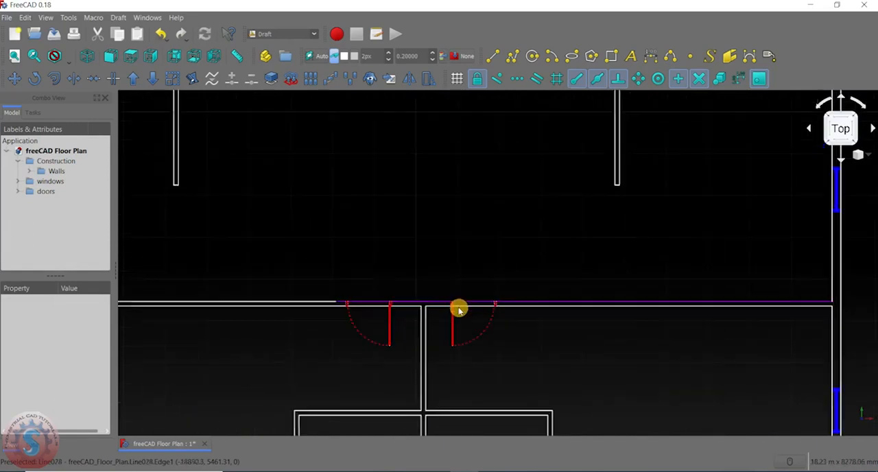
pyautogui.scroll(-10, 422, 265)
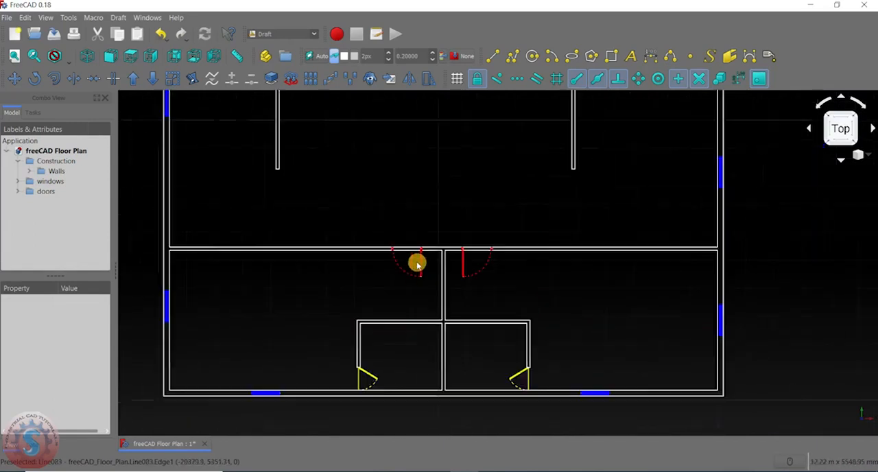
pyautogui.scroll(4, 390, 328)
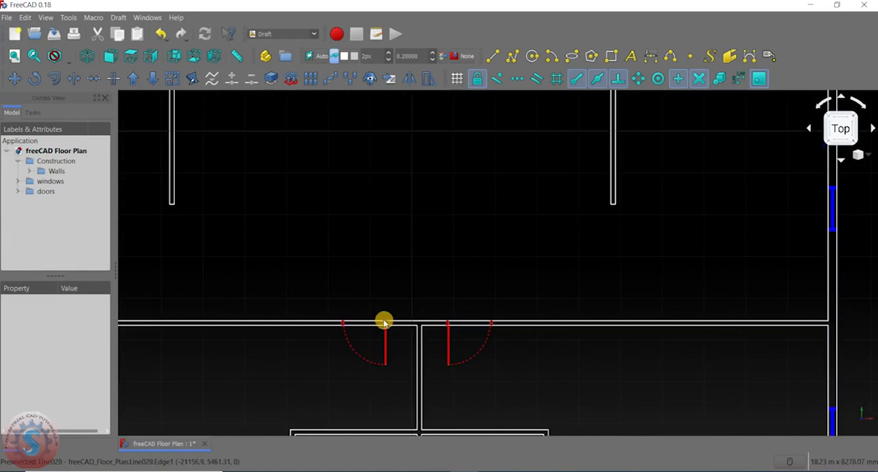
pyautogui.scroll(-4, 453, 280)
pyautogui.moveTo(461, 212); pyautogui.dragTo(452, 256, button='middle')
pyautogui.scroll(10, 447, 175)
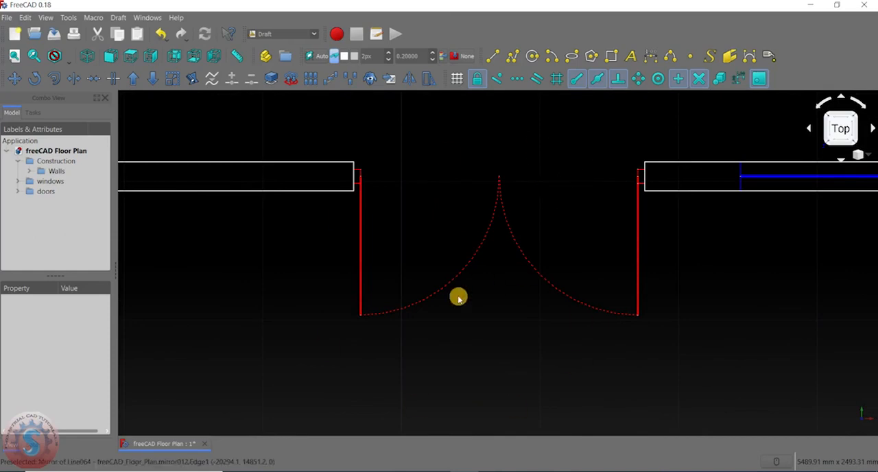
pyautogui.scroll(-8, 414, 265)
pyautogui.scroll(-5, 419, 286)
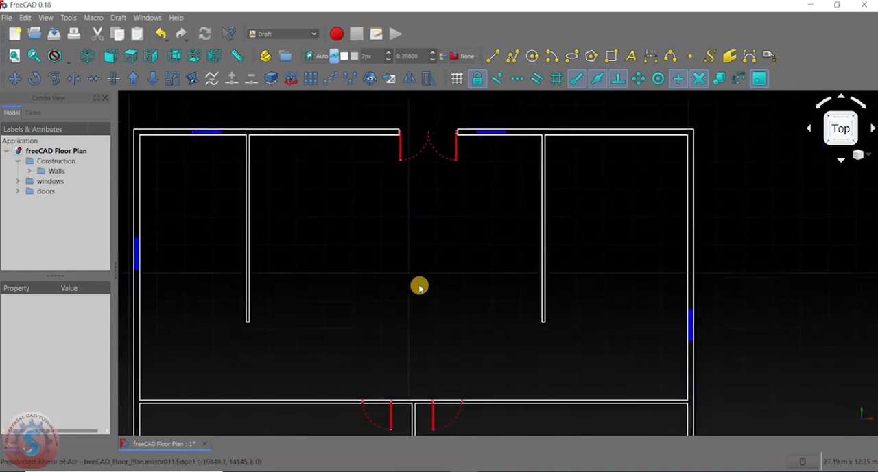
# - Delete the upper and lower wall lines of the horizontal partition on the far side of the left red interior door
pyautogui.scroll(6, 416, 259)
pyautogui.scroll(-2, 384, 254)
pyautogui.scroll(3, 350, 234)
pyautogui.click(349, 230)
pyautogui.moveTo(371, 245); pyautogui.dragTo(404, 267, button='middle')
pyautogui.press('Delete')
pyautogui.click(387, 240)
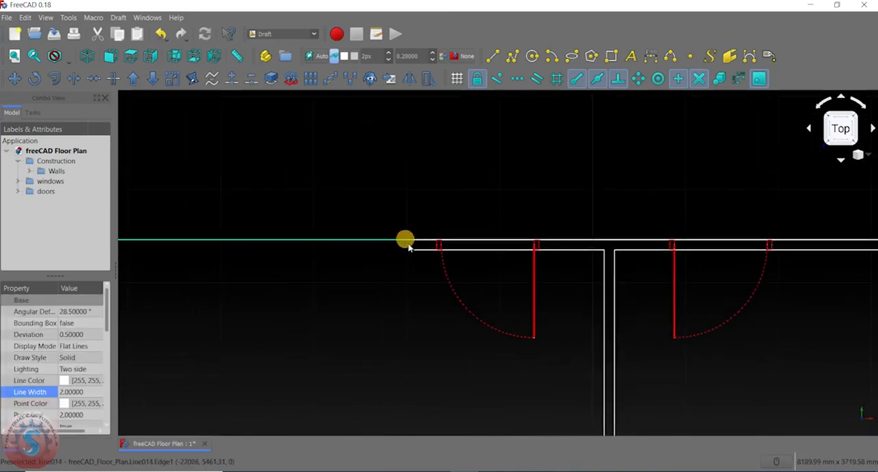
pyautogui.press('Delete')
# - Delete the remaining upper wall lines of the horizontal partition running across the two red interior doors
pyautogui.scroll(-2, 418, 240)
pyautogui.scroll(4, 418, 255)
pyautogui.click(457, 242)
pyautogui.press('Delete')
pyautogui.click(462, 253)
pyautogui.click(413, 256)
pyautogui.press('Delete')
# - Delete the lower wall lines across the left red interior door and between that door and the central partition
pyautogui.click(496, 256)
pyautogui.moveTo(488, 276); pyautogui.dragTo(449, 276, button='middle')
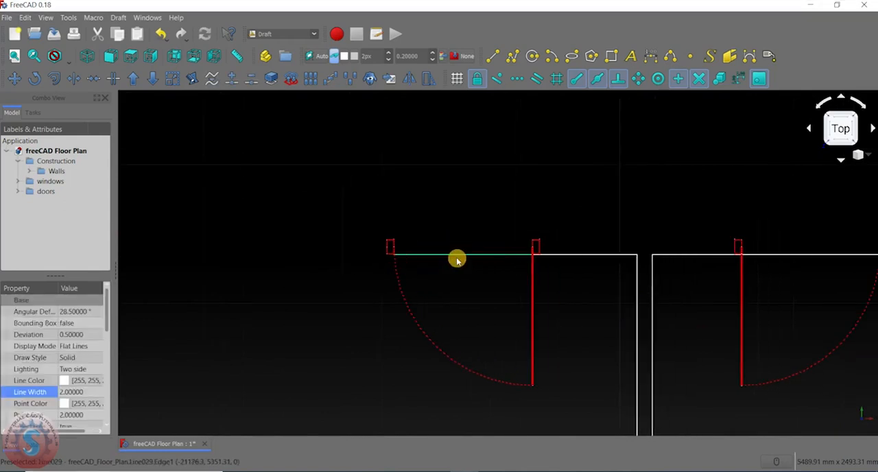
pyautogui.press('Delete')
pyautogui.click(561, 255)
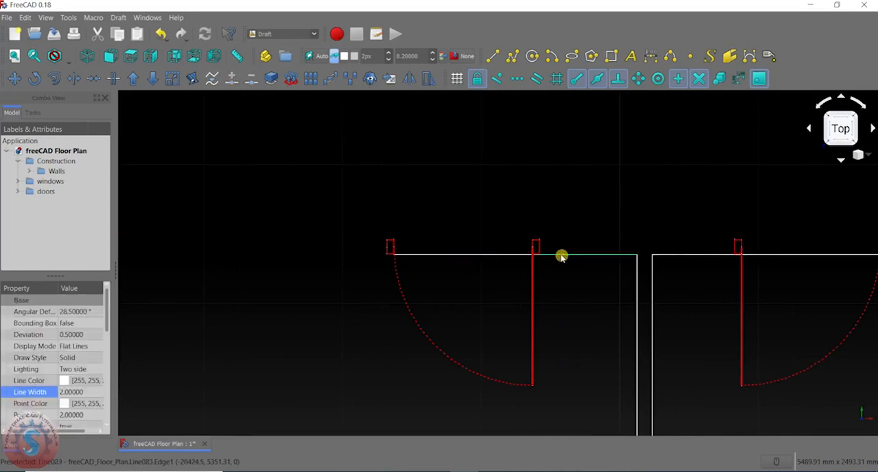
pyautogui.press('Delete')
pyautogui.click(563, 255)
pyautogui.press('Delete')
pyautogui.scroll(-5, 412, 257)
pyautogui.scroll(5, 484, 260)
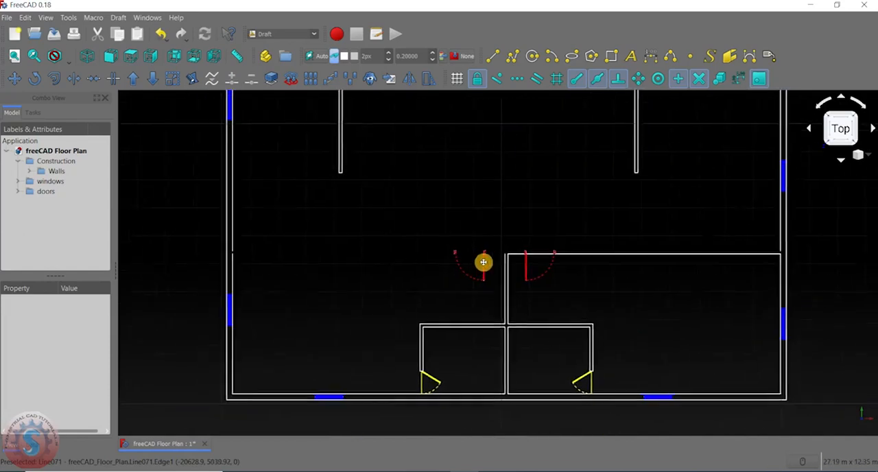
# - Draw a lower wall line from the left interior door's hinge-side jamb to the near face of the central partition
pyautogui.click(493, 56)
pyautogui.scroll(5, 500, 251)
pyautogui.scroll(3, 391, 204)
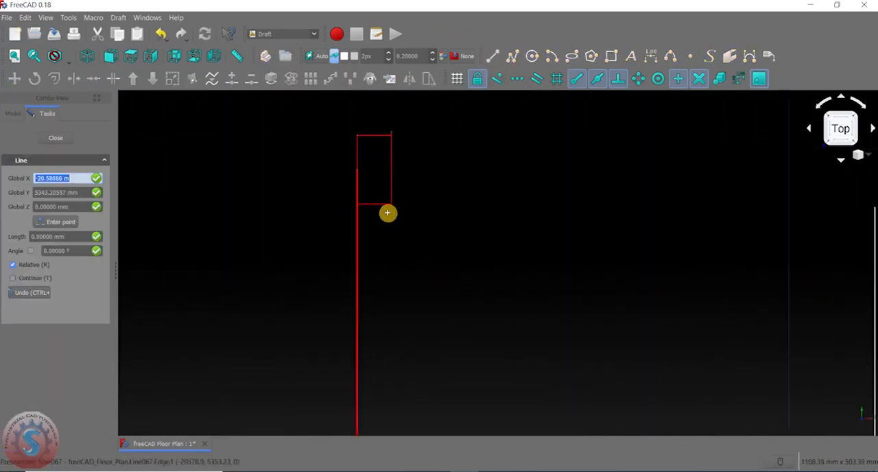
pyautogui.click(383, 219)
pyautogui.scroll(-3, 383, 219)
pyautogui.scroll(4, 618, 209)
pyautogui.click(570, 226)
pyautogui.scroll(-2, 486, 279)
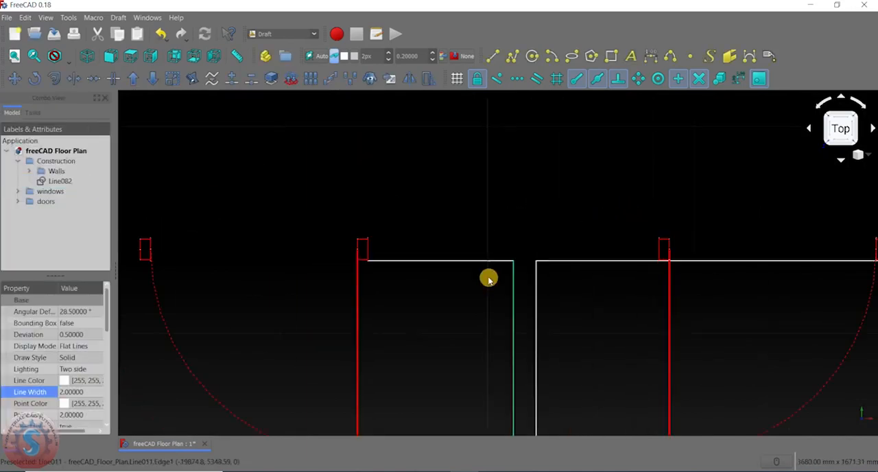
# - Draw the upper wall line, about 1408 mm long, between the hinge-side jambs of the two red interior doors
pyautogui.scroll(4, 451, 263)
pyautogui.scroll(6, 561, 194)
pyautogui.moveTo(540, 193); pyautogui.dragTo(471, 189, button='middle')
pyautogui.click(497, 59)
pyautogui.scroll(2, 269, 266)
pyautogui.scroll(2, 275, 240)
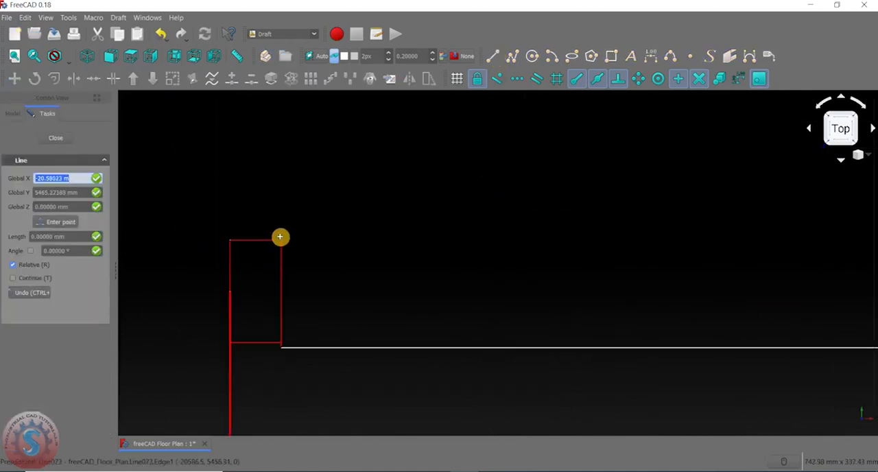
pyautogui.scroll(-3, 273, 250)
pyautogui.scroll(2, 580, 248)
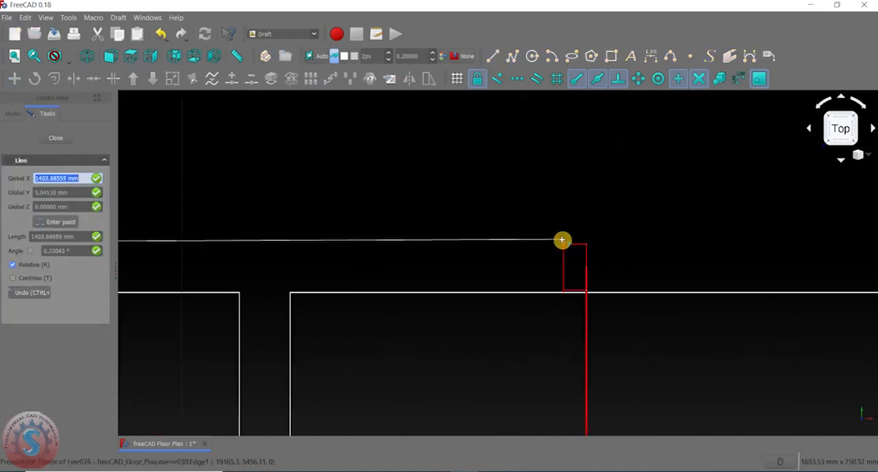
pyautogui.scroll(3, 563, 244)
pyautogui.click(562, 243)
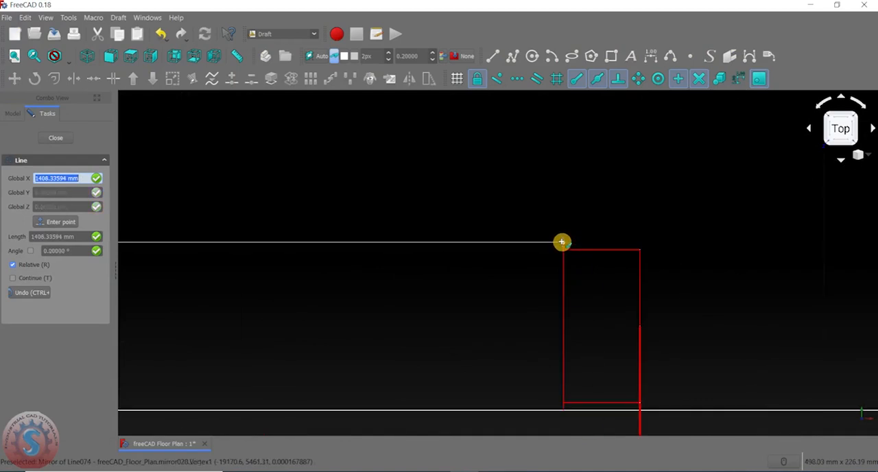
pyautogui.scroll(-5, 394, 322)
# - Draw the lower wall line from the left interior door's outer jamb to the inner face of the left exterior wall
pyautogui.moveTo(394, 323); pyautogui.dragTo(593, 201, button='middle')
pyautogui.scroll(-4, 528, 197)
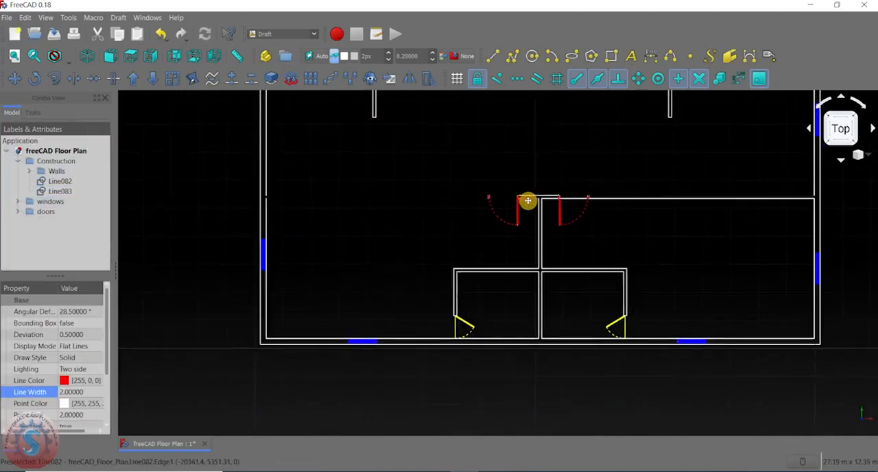
pyautogui.moveTo(528, 199); pyautogui.dragTo(535, 217, button='middle')
pyautogui.click(492, 57)
pyautogui.scroll(5, 496, 220)
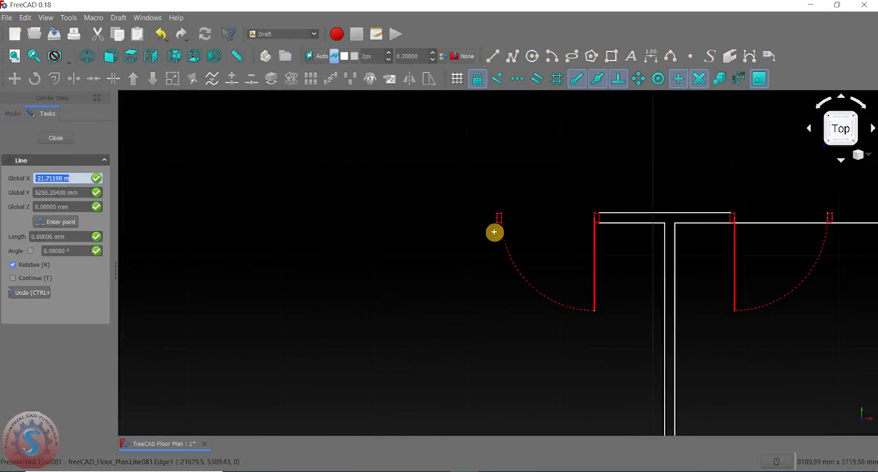
pyautogui.scroll(-2, 511, 218)
pyautogui.scroll(5, 490, 228)
pyautogui.click(484, 205)
pyautogui.scroll(-5, 485, 206)
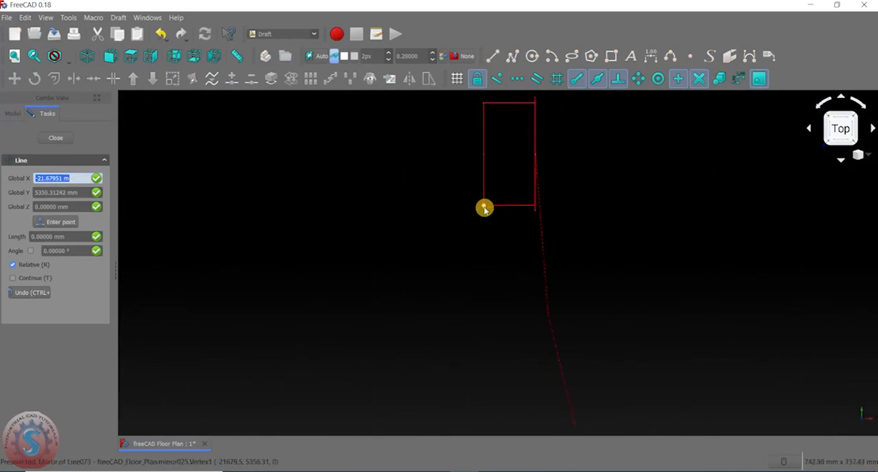
pyautogui.scroll(3, 388, 211)
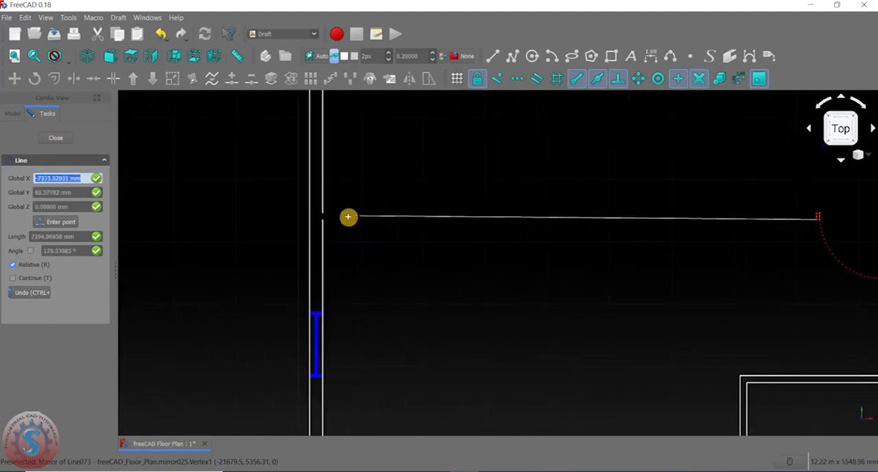
pyautogui.click(322, 219)
# - Draw the upper wall line, about 7980 mm long, from the left exterior wall to the left interior door's outer jamb
pyautogui.moveTo(485, 268); pyautogui.dragTo(379, 274, button='middle')
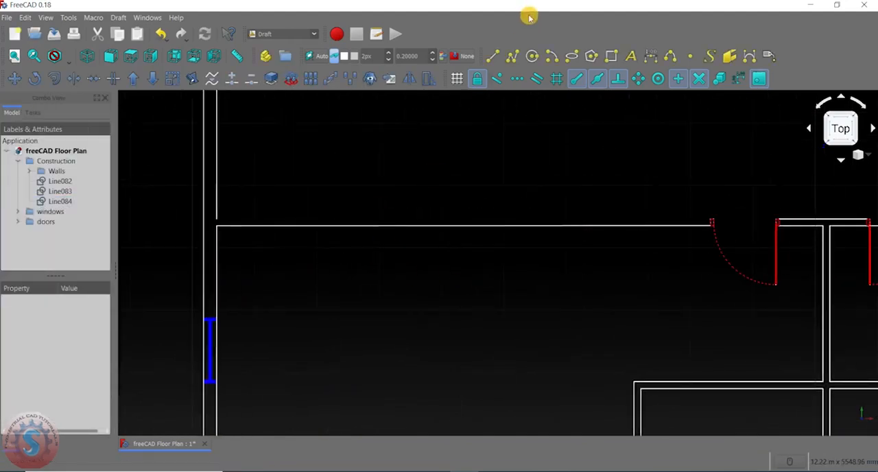
pyautogui.click(493, 56)
pyautogui.scroll(3, 220, 220)
pyautogui.click(243, 219)
pyautogui.scroll(-5, 244, 221)
pyautogui.scroll(5, 300, 214)
pyautogui.scroll(6, 288, 226)
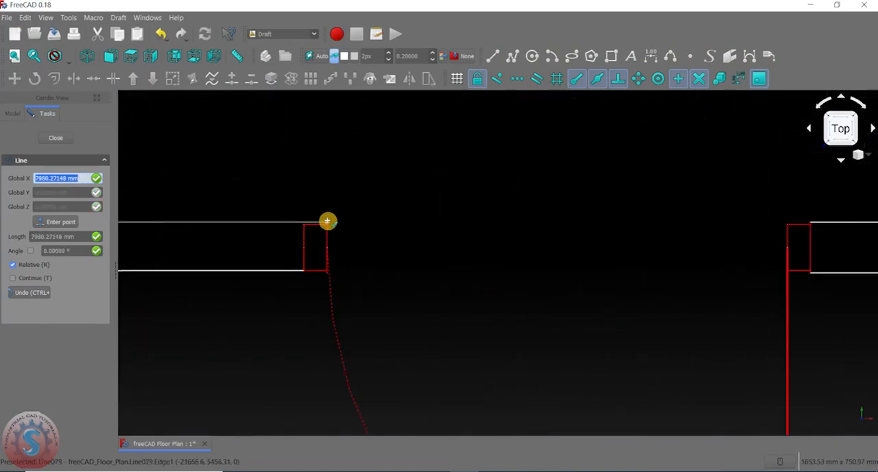
pyautogui.click(327, 224)
pyautogui.scroll(4, 290, 276)
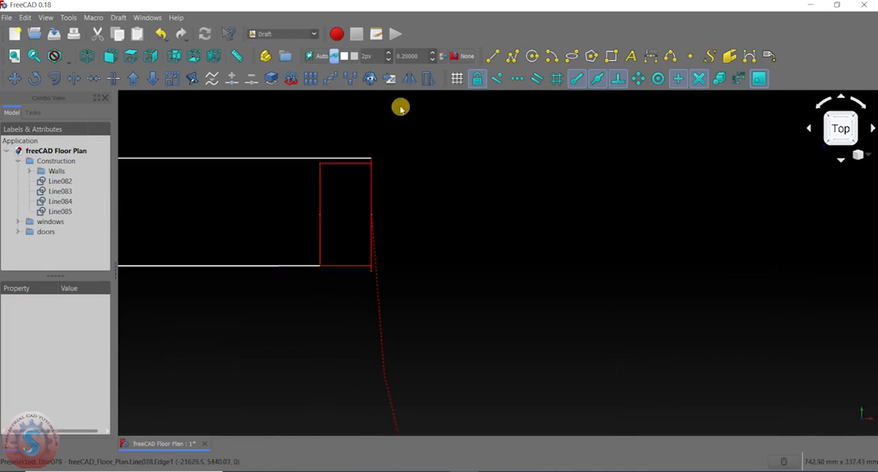
# - Delete the lower wall line that crosses the opening of the right red interior door
pyautogui.scroll(-8, 357, 231)
pyautogui.scroll(7, 405, 247)
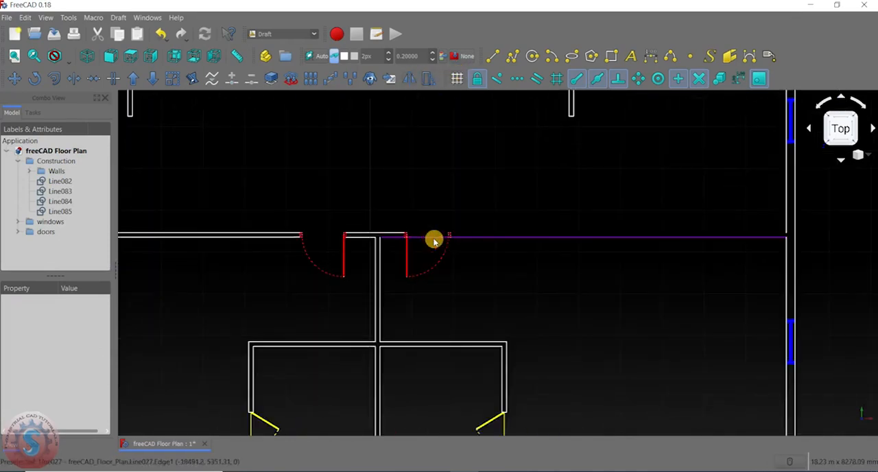
pyautogui.click(376, 235)
pyautogui.press('Delete')
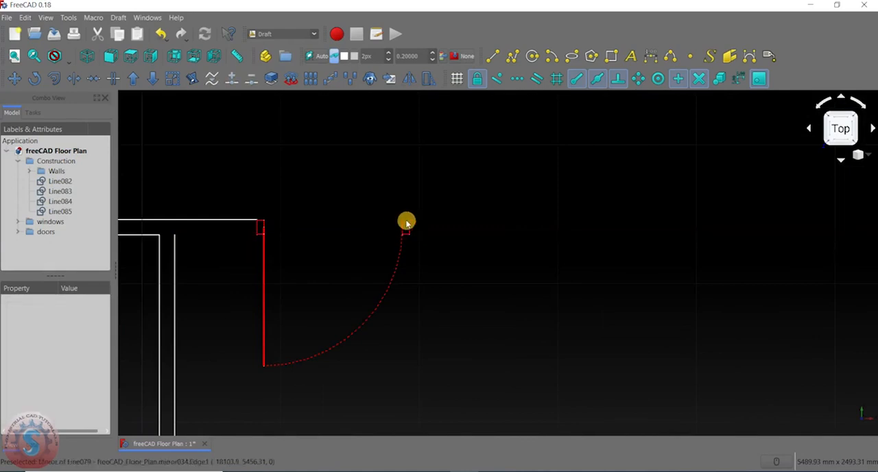
# - Draw the lower wall line from the central partition's right face to the right interior door's hinge-side jamb
pyautogui.click(493, 57)
pyautogui.moveTo(357, 217); pyautogui.dragTo(540, 186, button='middle')
pyautogui.scroll(8, 343, 213)
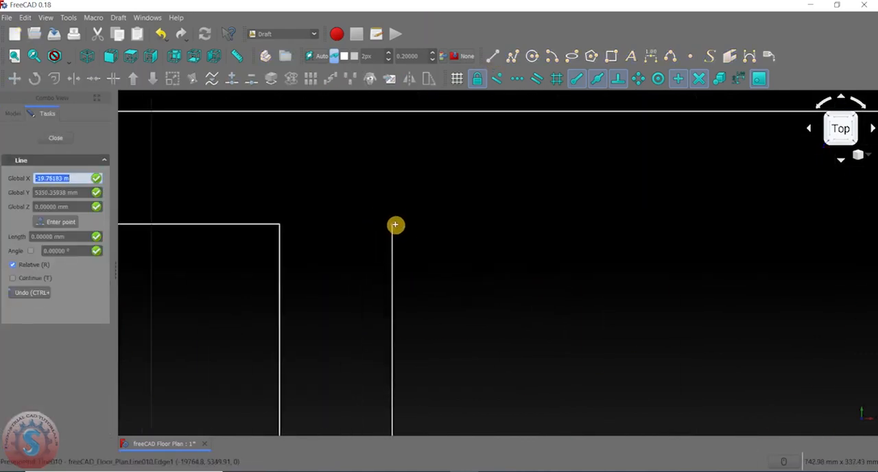
pyautogui.click(392, 227)
pyautogui.scroll(-3, 392, 227)
pyautogui.scroll(2, 668, 233)
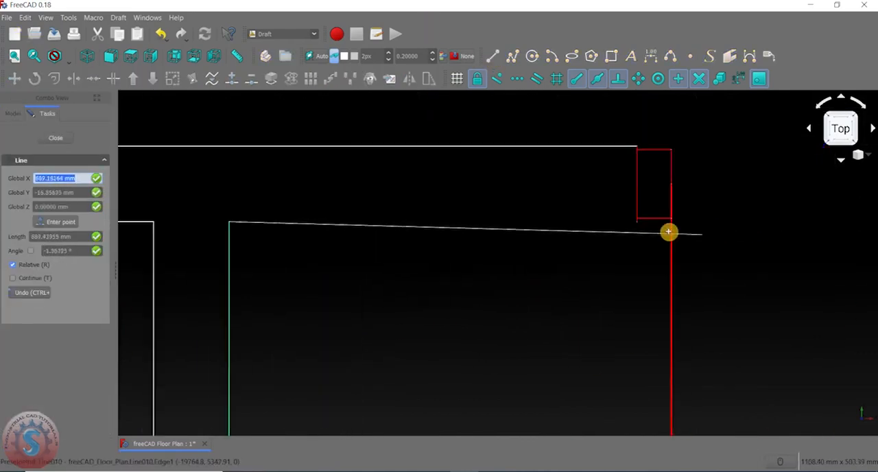
pyautogui.click(635, 224)
pyautogui.scroll(-3, 529, 270)
pyautogui.scroll(5, 545, 270)
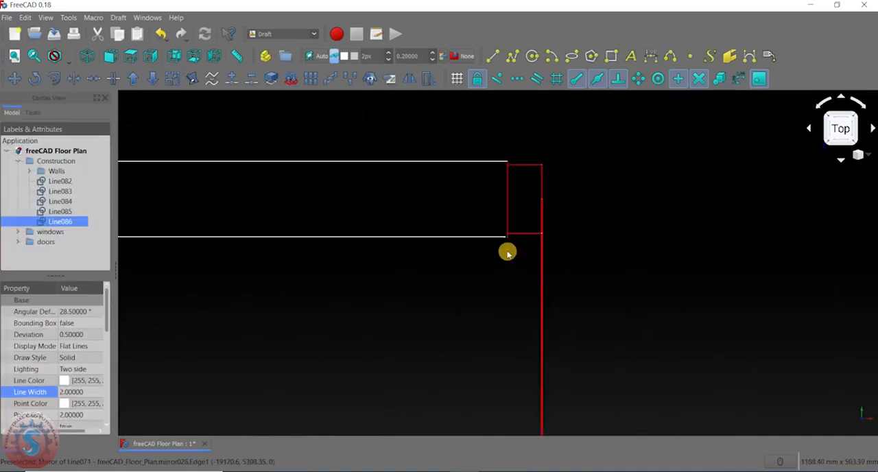
# - Draw a short line from the end of the lower wall line to the lower corner of the right interior door's hinge-side jamb
pyautogui.click(493, 55)
pyautogui.scroll(4, 514, 210)
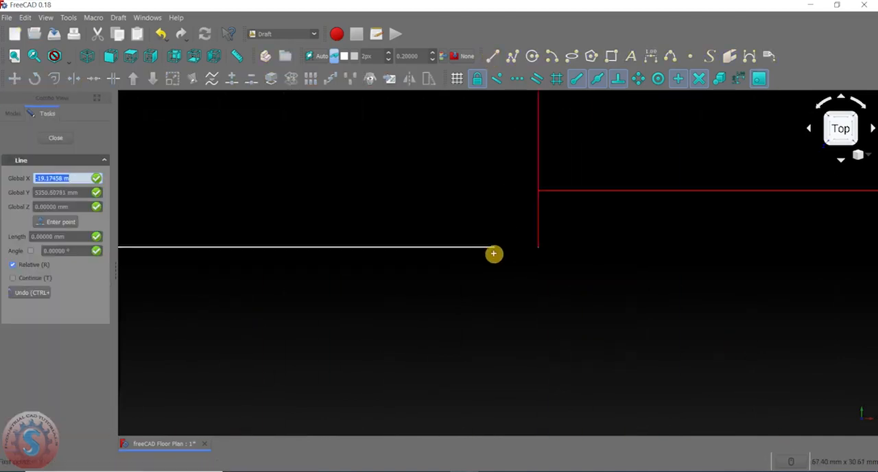
pyautogui.click(538, 248)
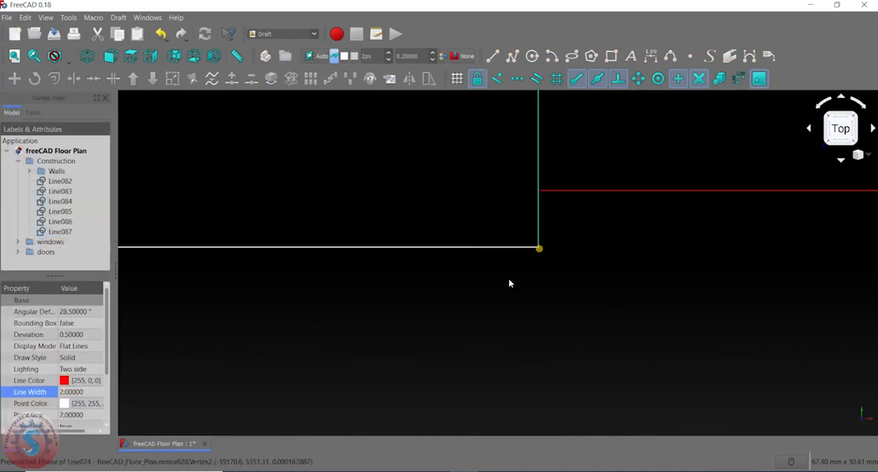
pyautogui.scroll(-5, 510, 282)
pyautogui.scroll(-5, 483, 307)
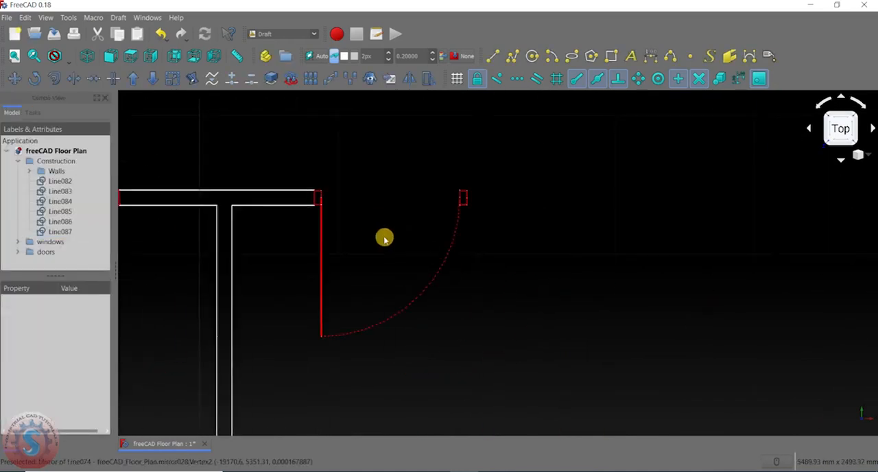
# - Draw the upper wall line, about 8090 mm long, from the right interior door's latch-side jamb to the right exterior wall's inner face
pyautogui.scroll(4, 466, 254)
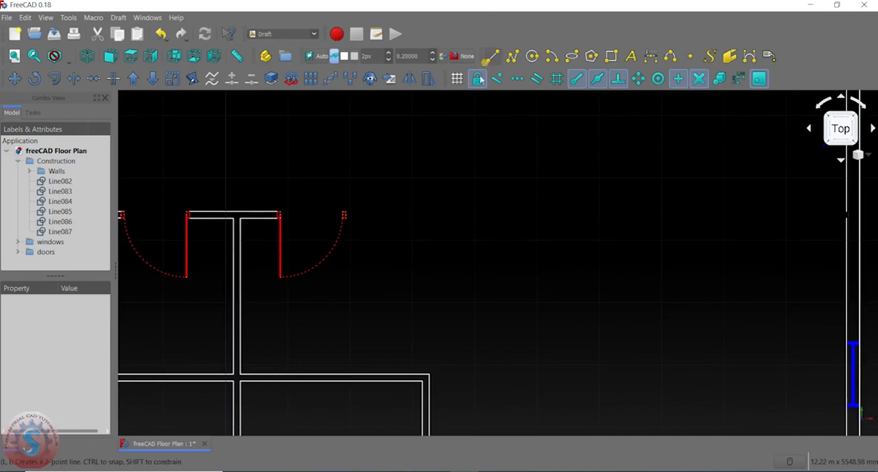
pyautogui.click(489, 59)
pyautogui.scroll(5, 347, 205)
pyautogui.scroll(2, 350, 150)
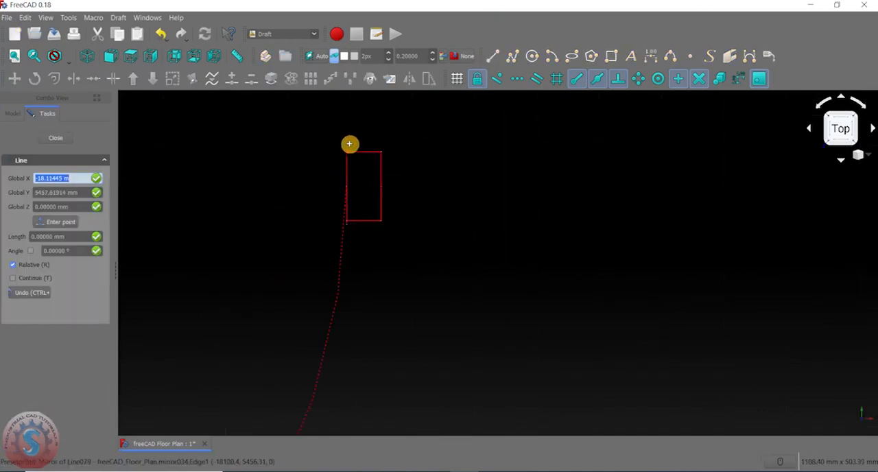
pyautogui.click(348, 150)
pyautogui.scroll(-15, 348, 158)
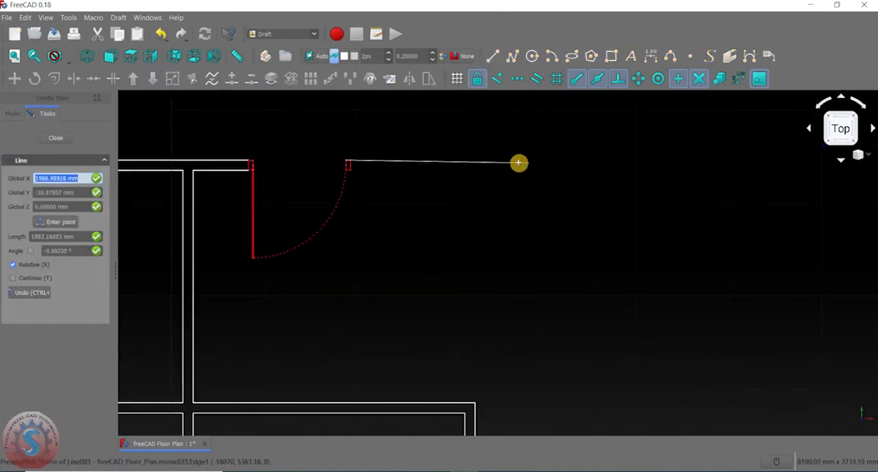
pyautogui.scroll(5, 571, 192)
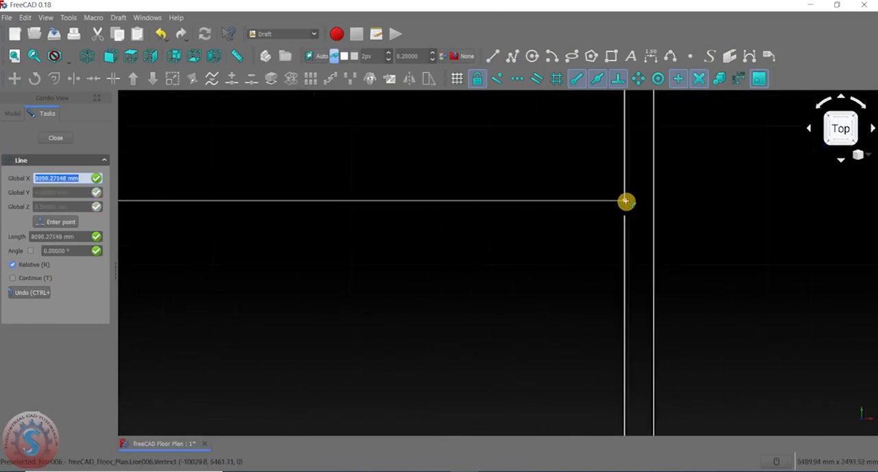
pyautogui.click(627, 200)
# - Draw the lower wall line, about 8090 mm long, from the right exterior wall's inner face to the right interior door's latch-side jamb
pyautogui.scroll(-5, 539, 232)
pyautogui.click(490, 57)
pyautogui.scroll(4, 568, 228)
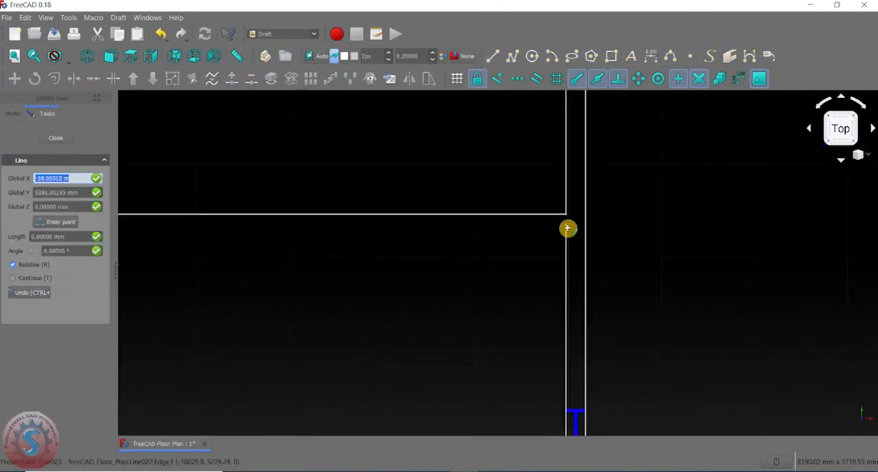
pyautogui.click(567, 226)
pyautogui.scroll(-4, 567, 228)
pyautogui.scroll(6, 384, 229)
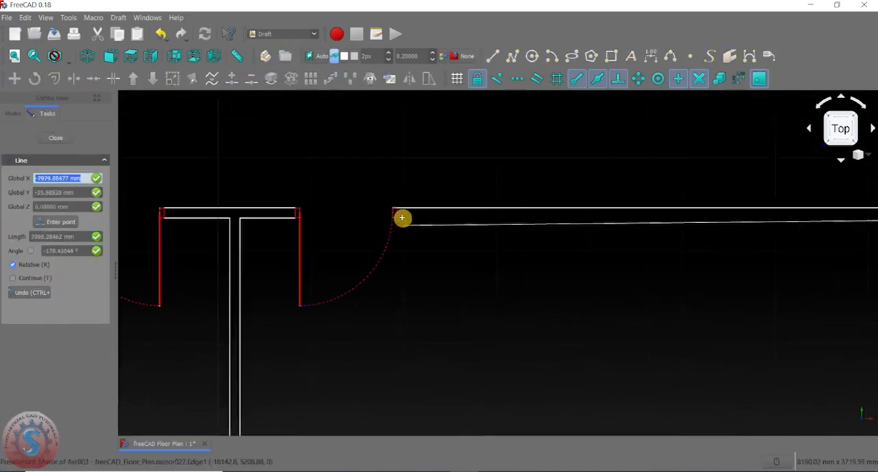
pyautogui.scroll(3, 386, 224)
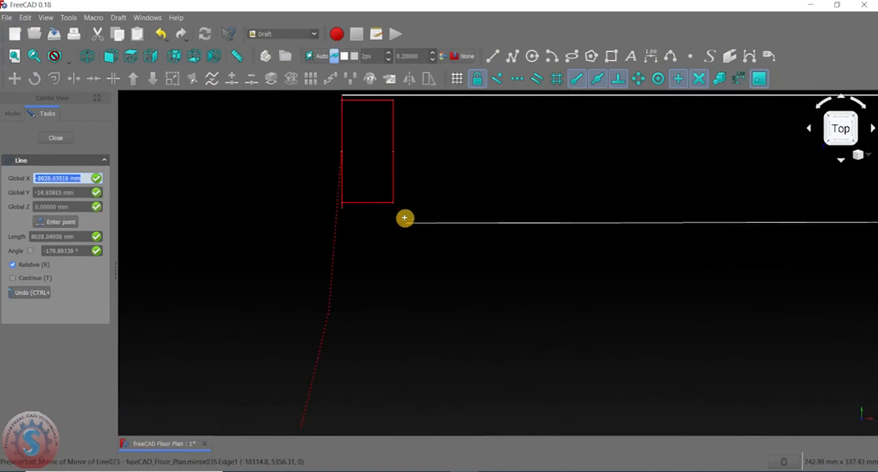
pyautogui.click(341, 207)
pyautogui.scroll(-5, 467, 251)
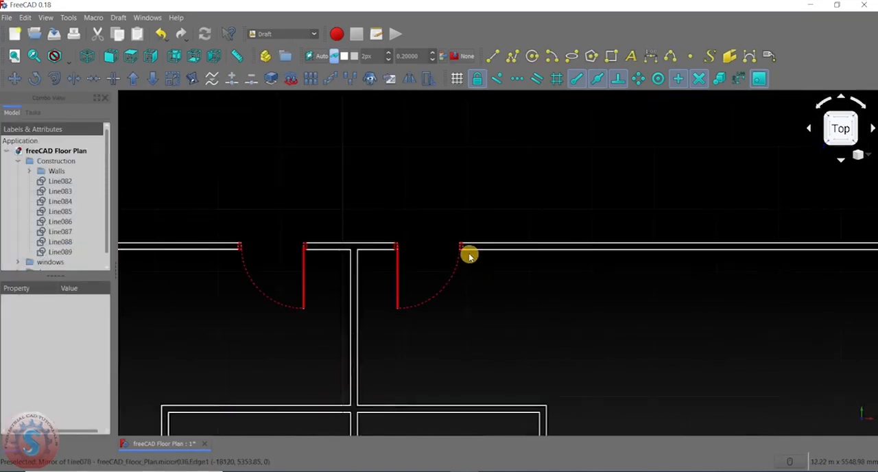
# - Examine the rebuilt partition wall lines around both red interior doors and across the whole floor plan
pyautogui.scroll(5, 490, 232)
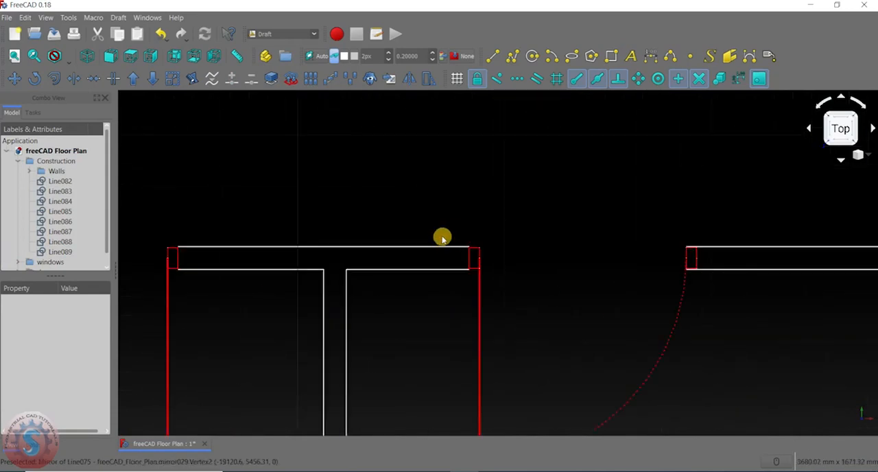
pyautogui.scroll(-3, 387, 223)
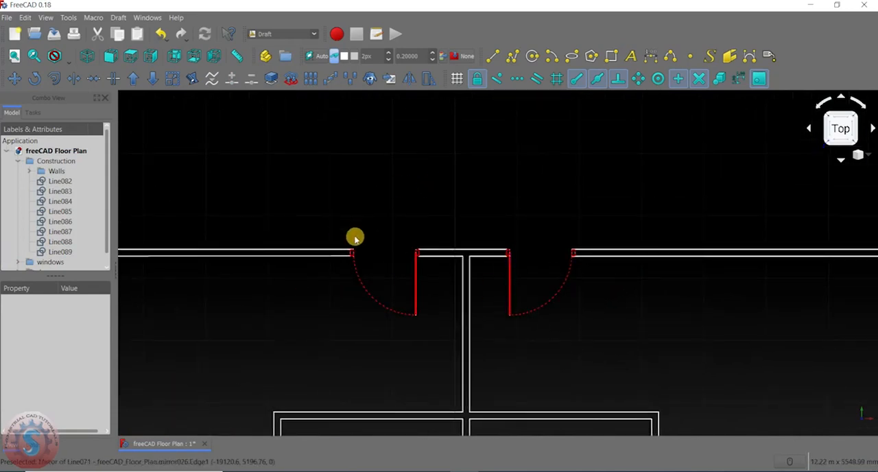
pyautogui.scroll(-5, 690, 285)
pyautogui.scroll(5, 486, 231)
pyautogui.moveTo(440, 289); pyautogui.dragTo(489, 284, button='middle')
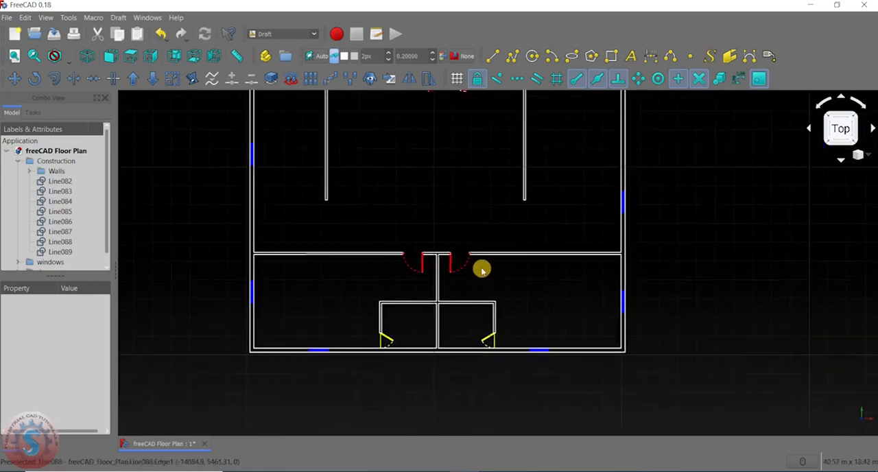
pyautogui.scroll(4, 551, 243)
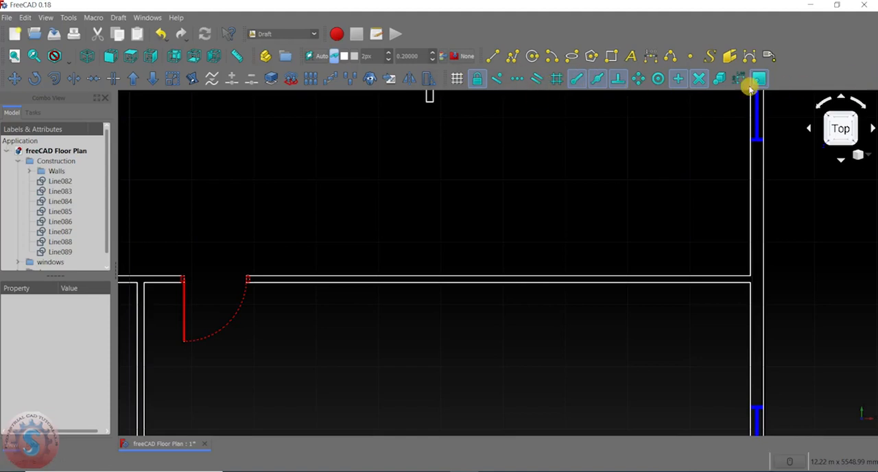
pyautogui.click(677, 80)
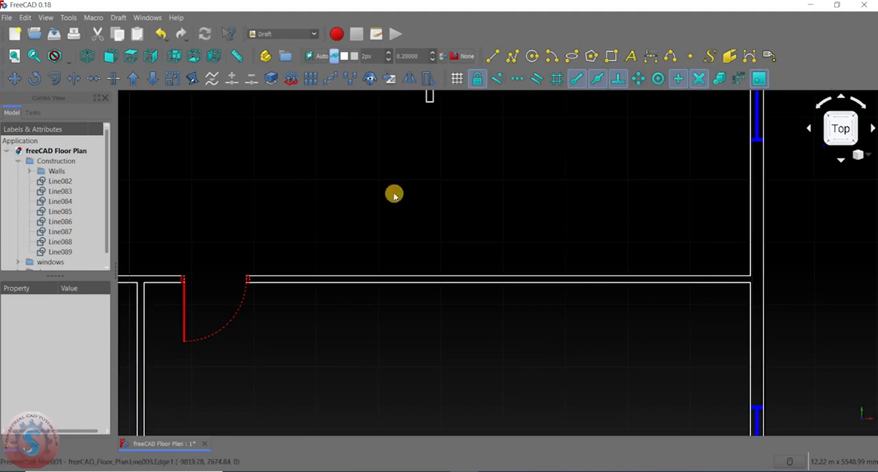
pyautogui.scroll(-5, 392, 194)
pyautogui.scroll(8, 457, 234)
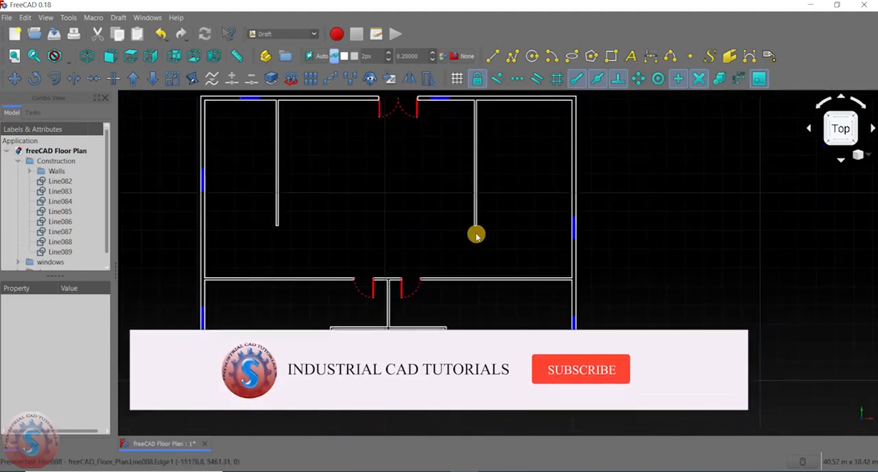
pyautogui.scroll(-3, 428, 249)
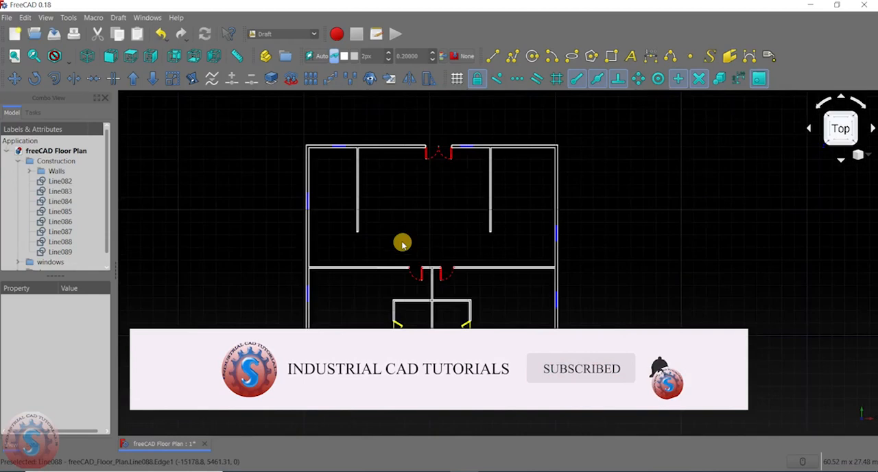